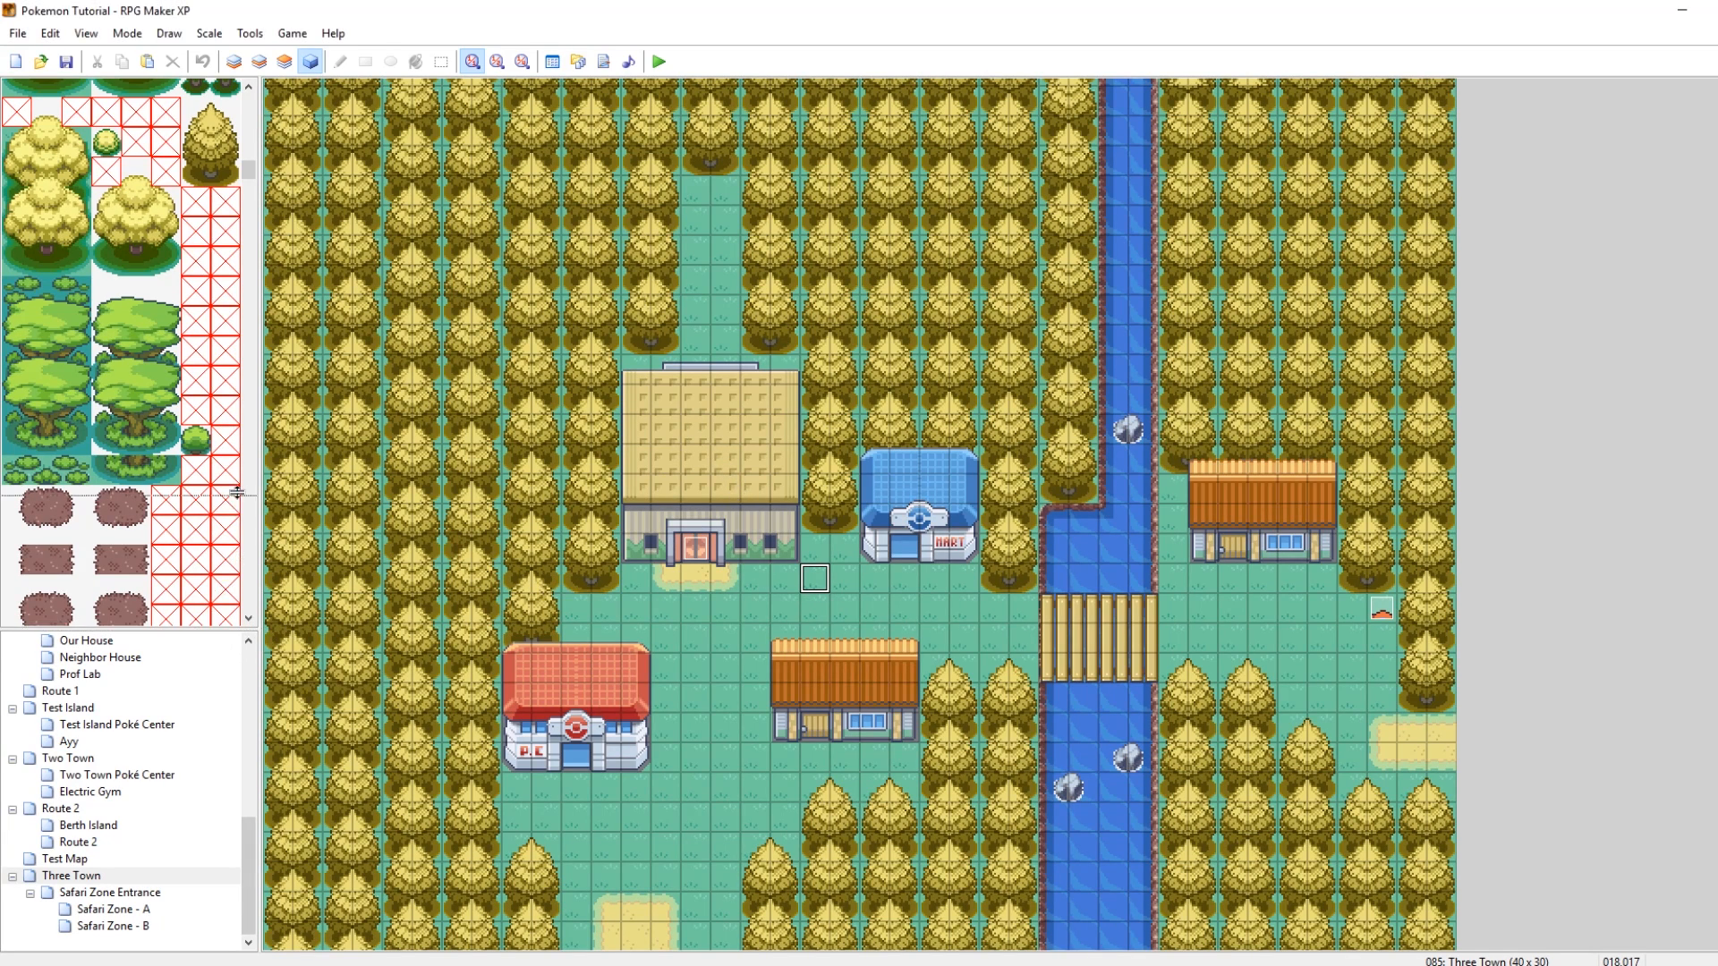
Open the Safari Zone Entrance map and inspect the name of the counter attendant's event, closing the event without changes
{"action": "left_click_drag", "start_coordinate": [237, 496], "coordinate": [237, 484]}
{"action": "left_click", "coordinate": [125, 899]}
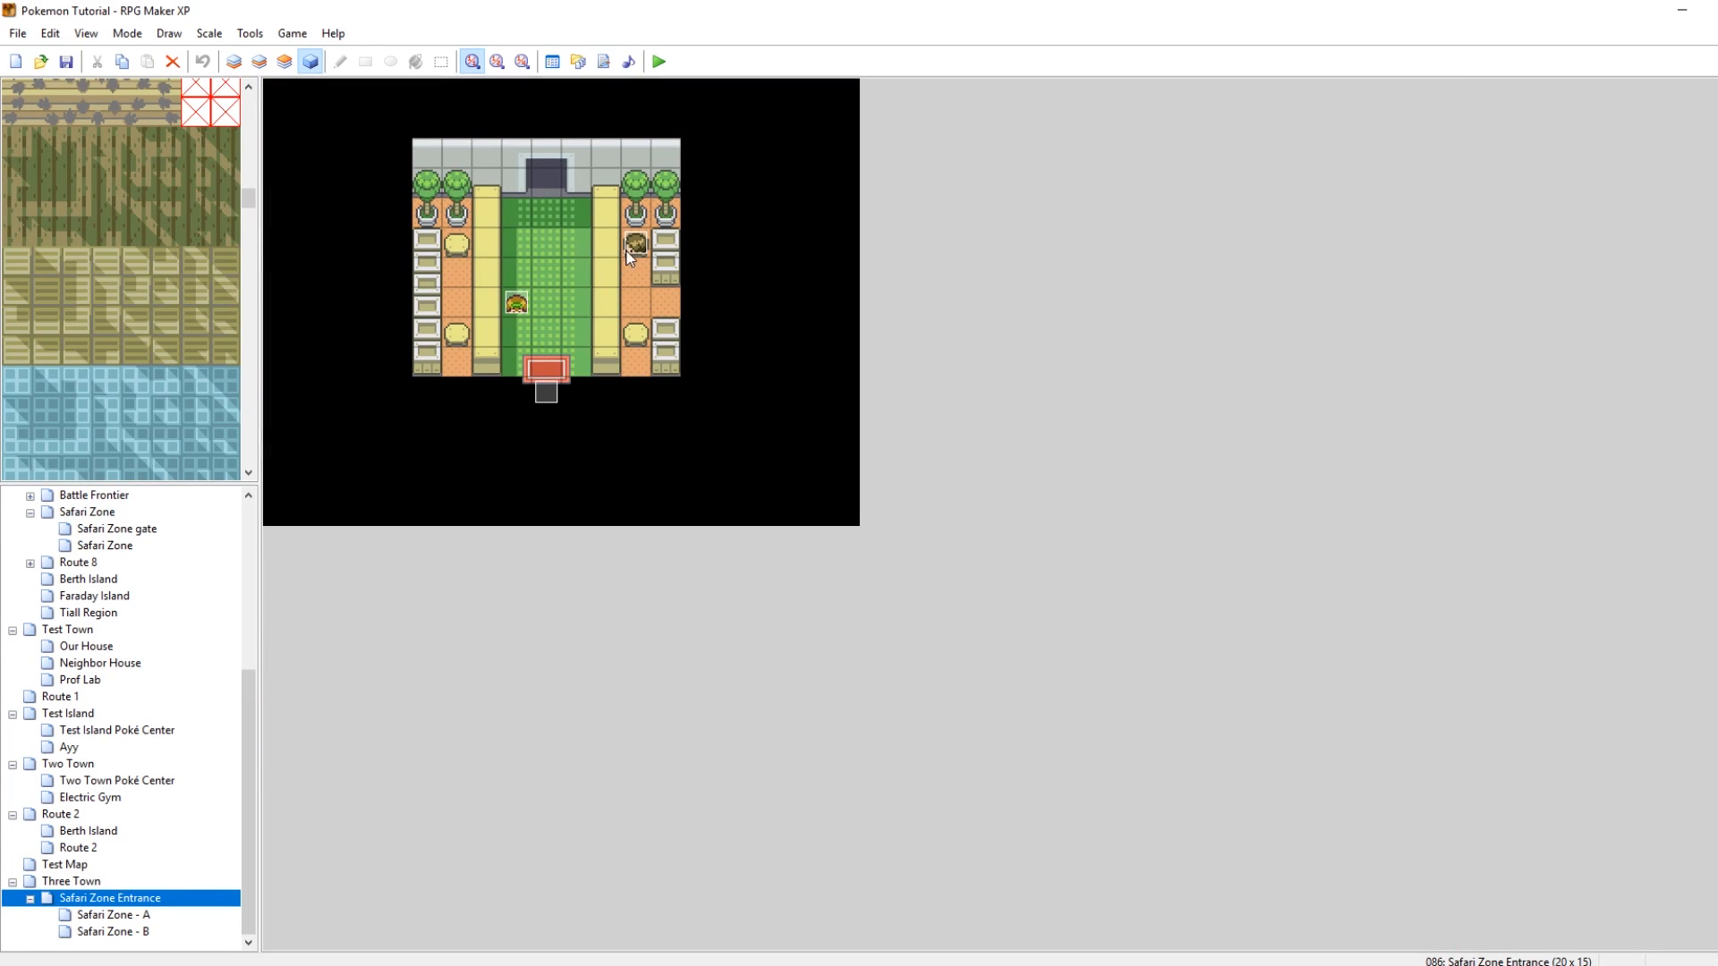
{"action": "left_click", "coordinate": [637, 247]}
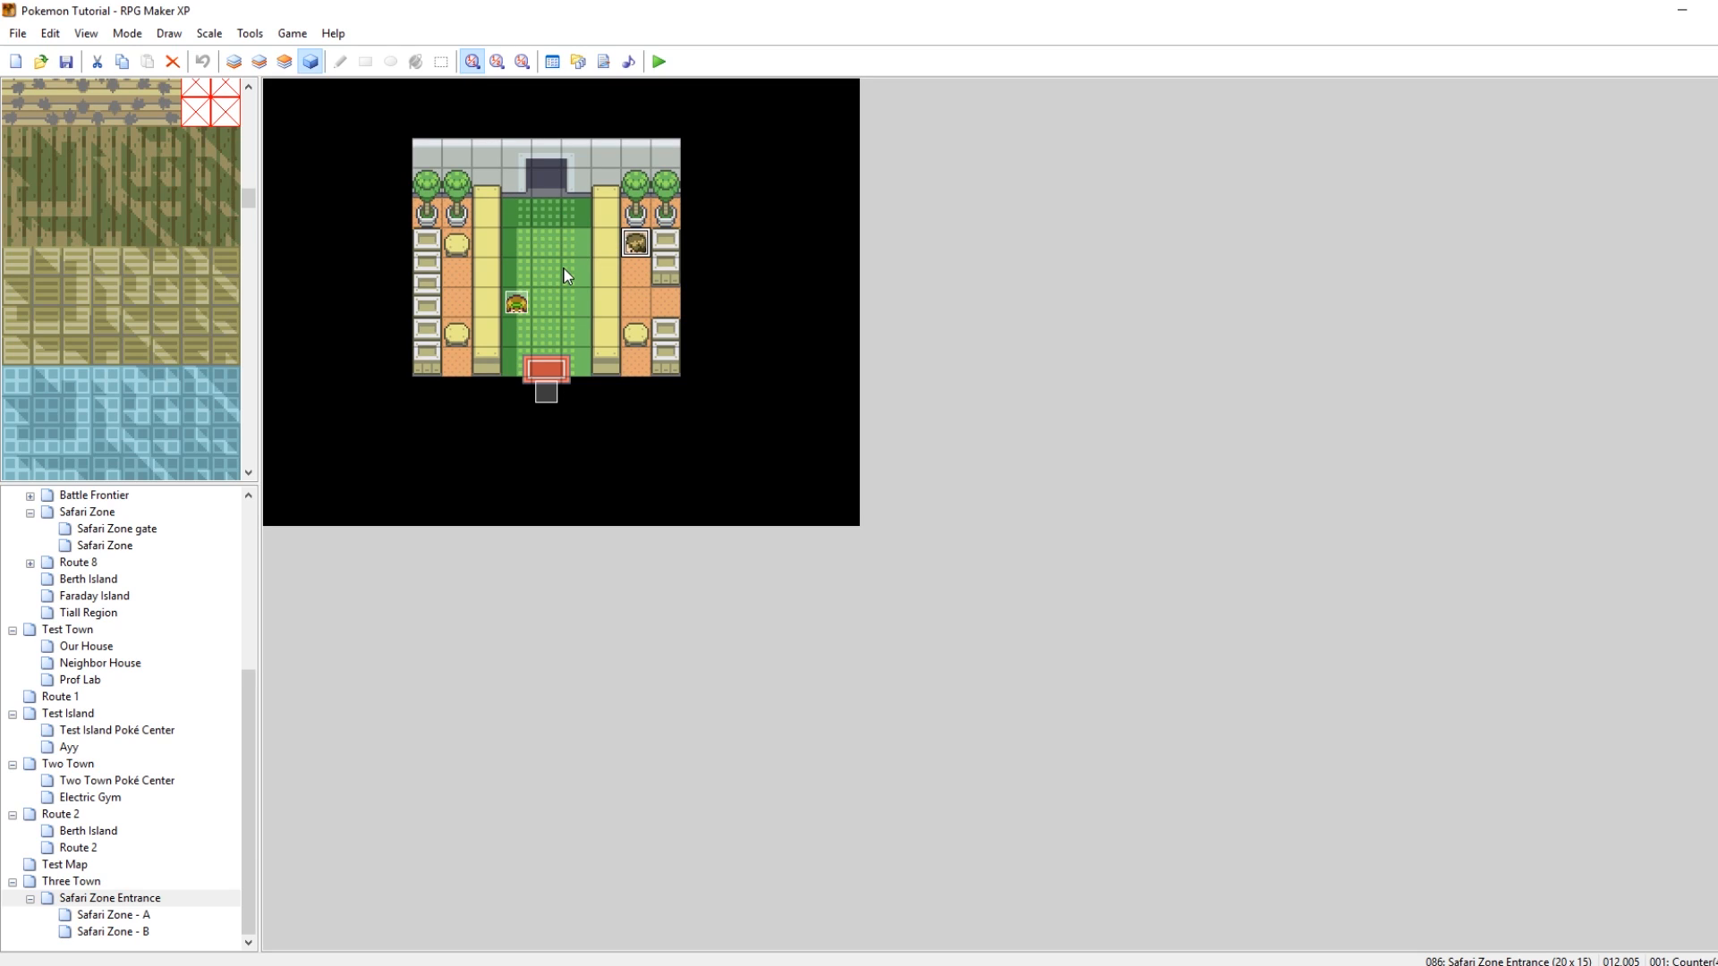
{"action": "double_click", "coordinate": [633, 248]}
{"action": "left_click", "coordinate": [651, 242]}
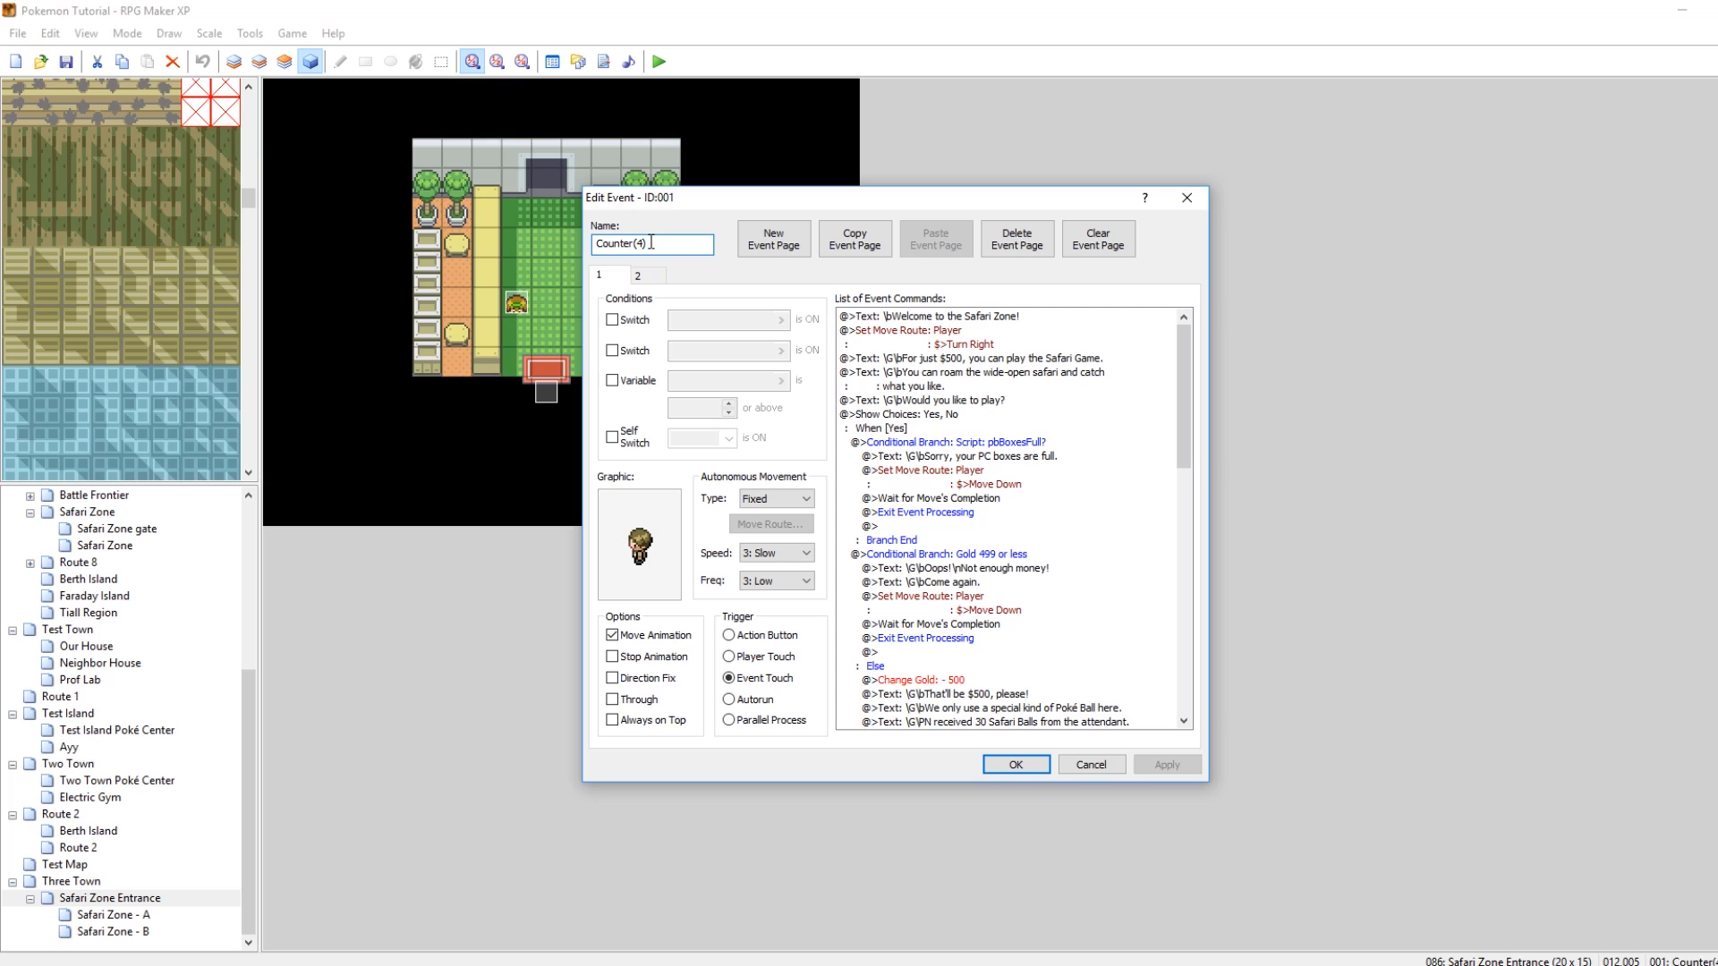
{"action": "left_click_drag", "start_coordinate": [651, 242], "coordinate": [633, 242]}
{"action": "left_click", "coordinate": [1182, 199]}
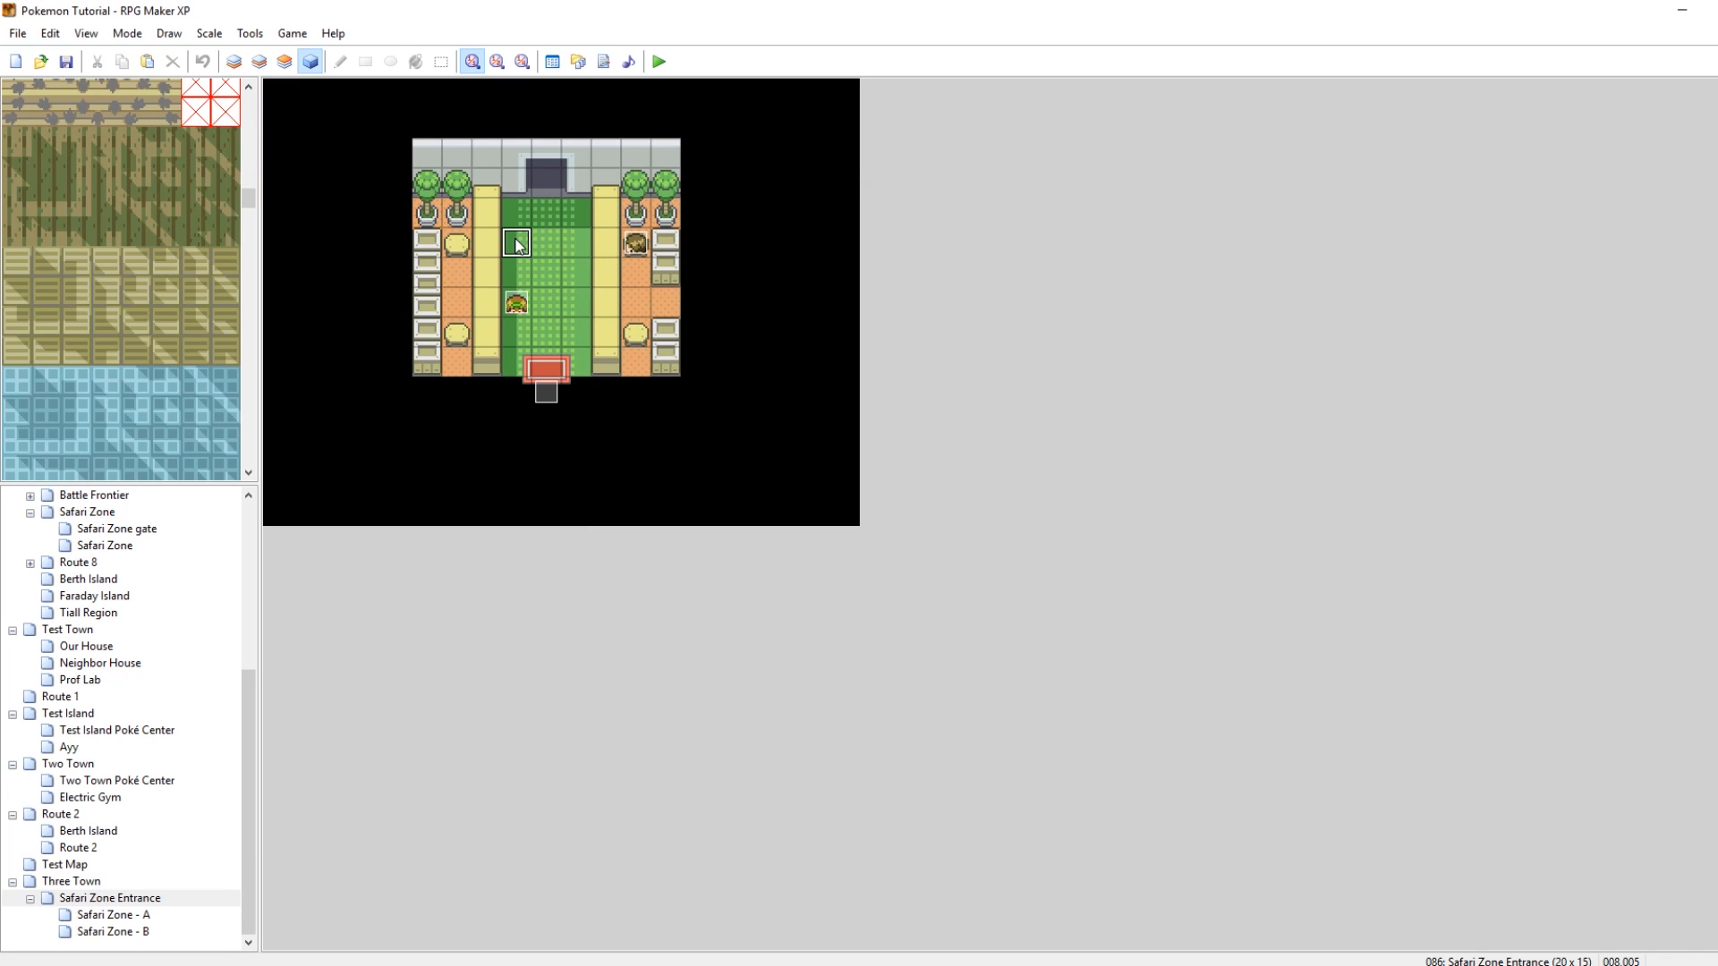
{"action": "double_click", "coordinate": [637, 245]}
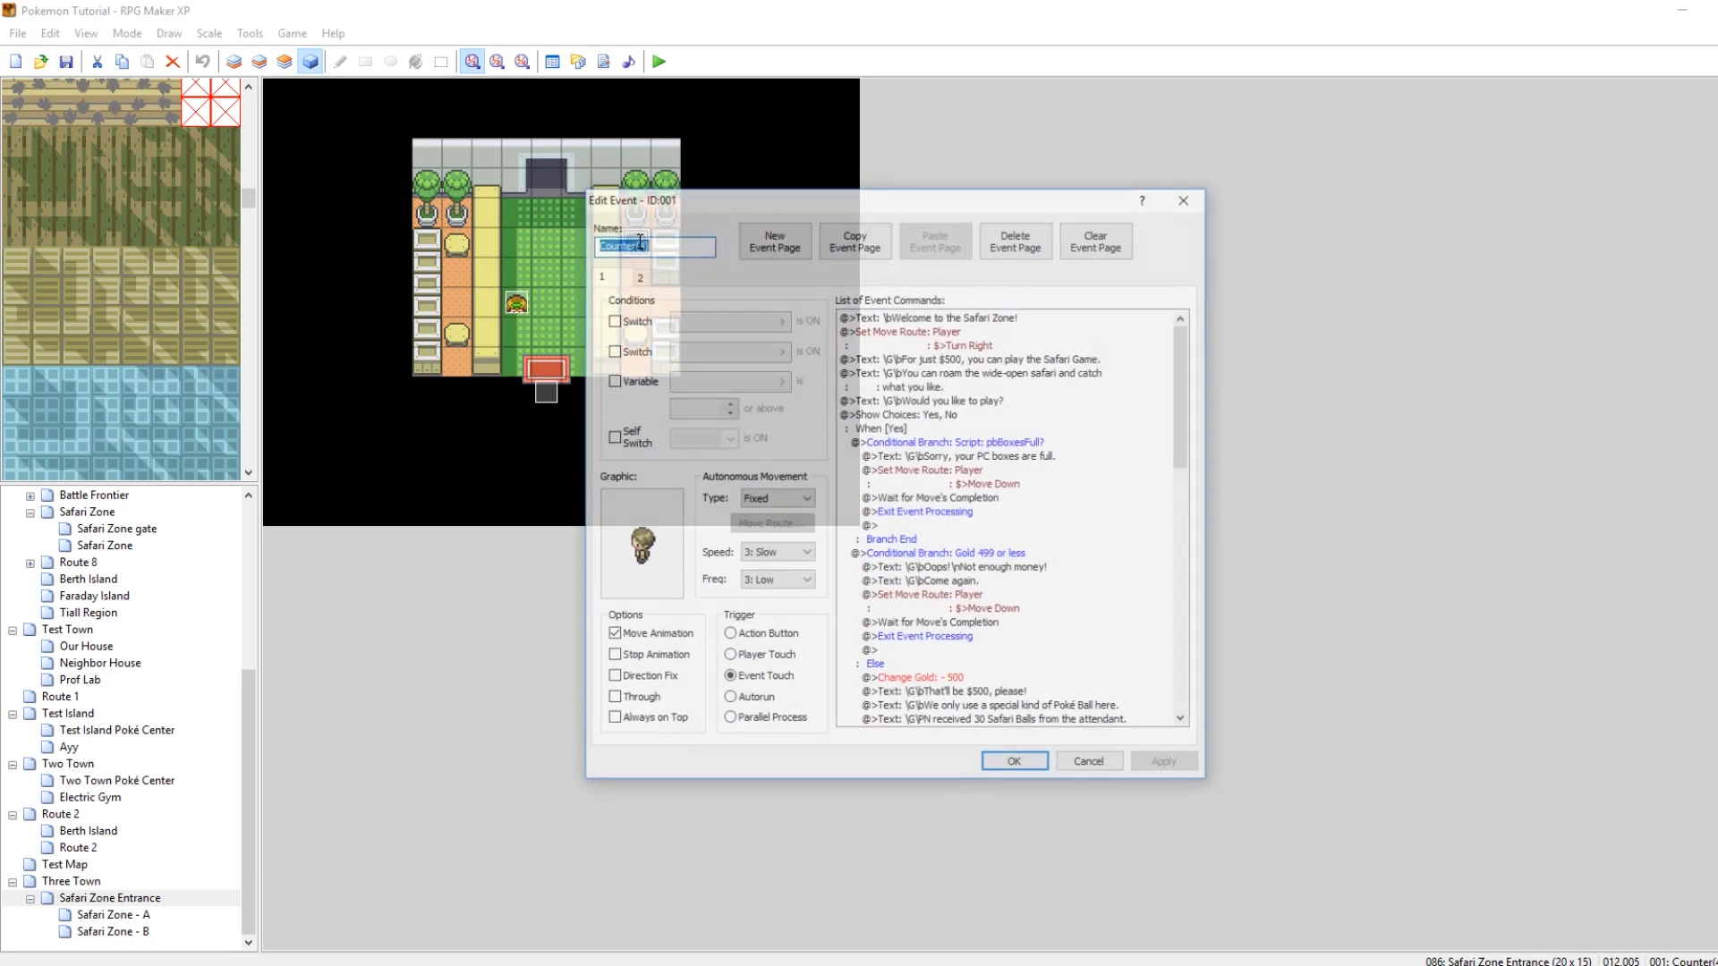
{"action": "left_click_drag", "start_coordinate": [1044, 205], "coordinate": [1254, 201]}
{"action": "left_click", "coordinate": [1399, 193]}
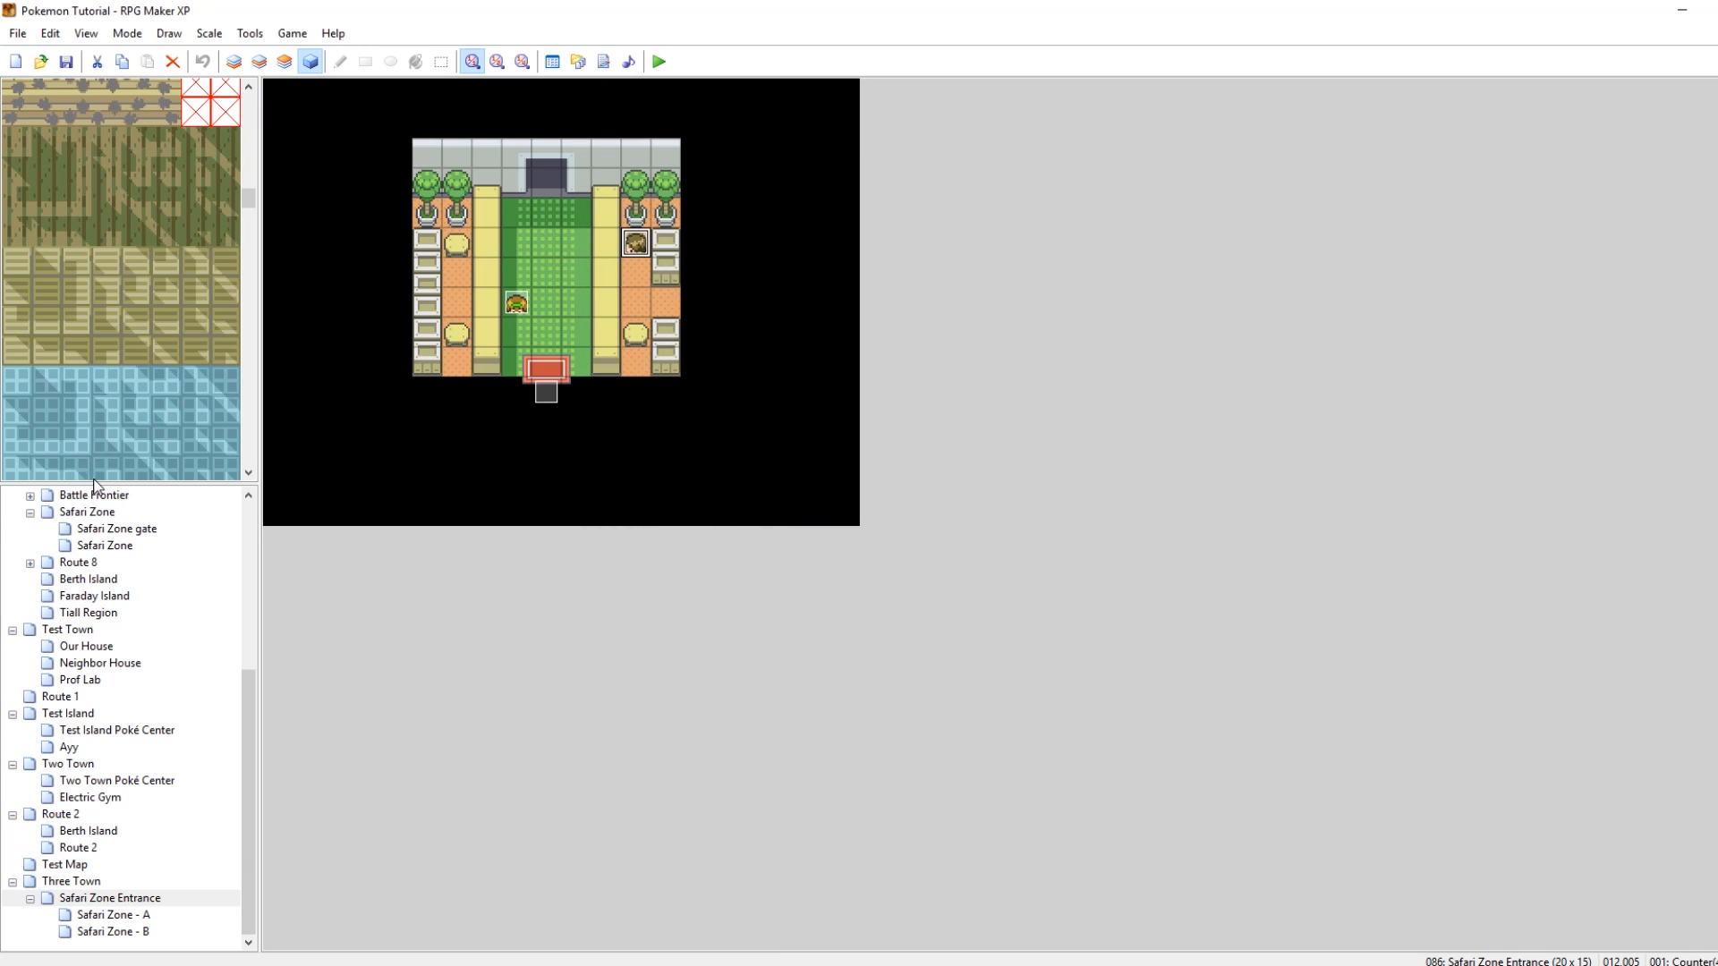
Enlarge the map list and view the counter event on the original Safari Zone gate map
{"action": "left_click_drag", "start_coordinate": [112, 484], "coordinate": [154, 349]}
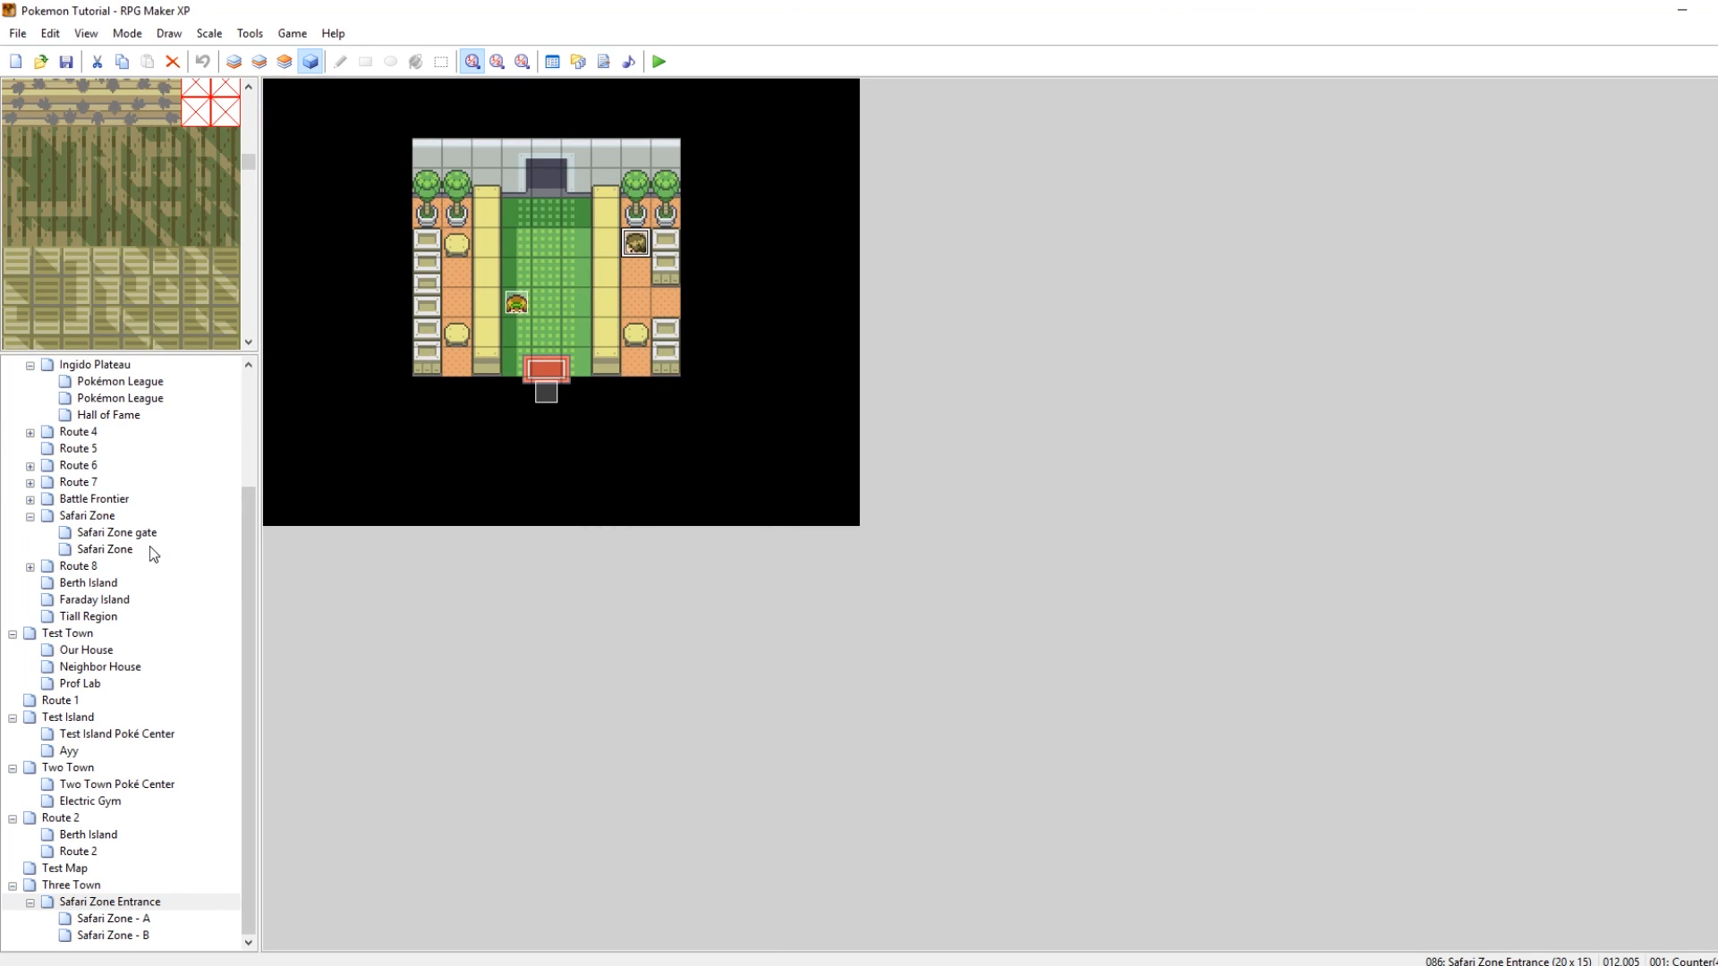
{"action": "left_click", "coordinate": [94, 517]}
{"action": "left_click", "coordinate": [120, 533]}
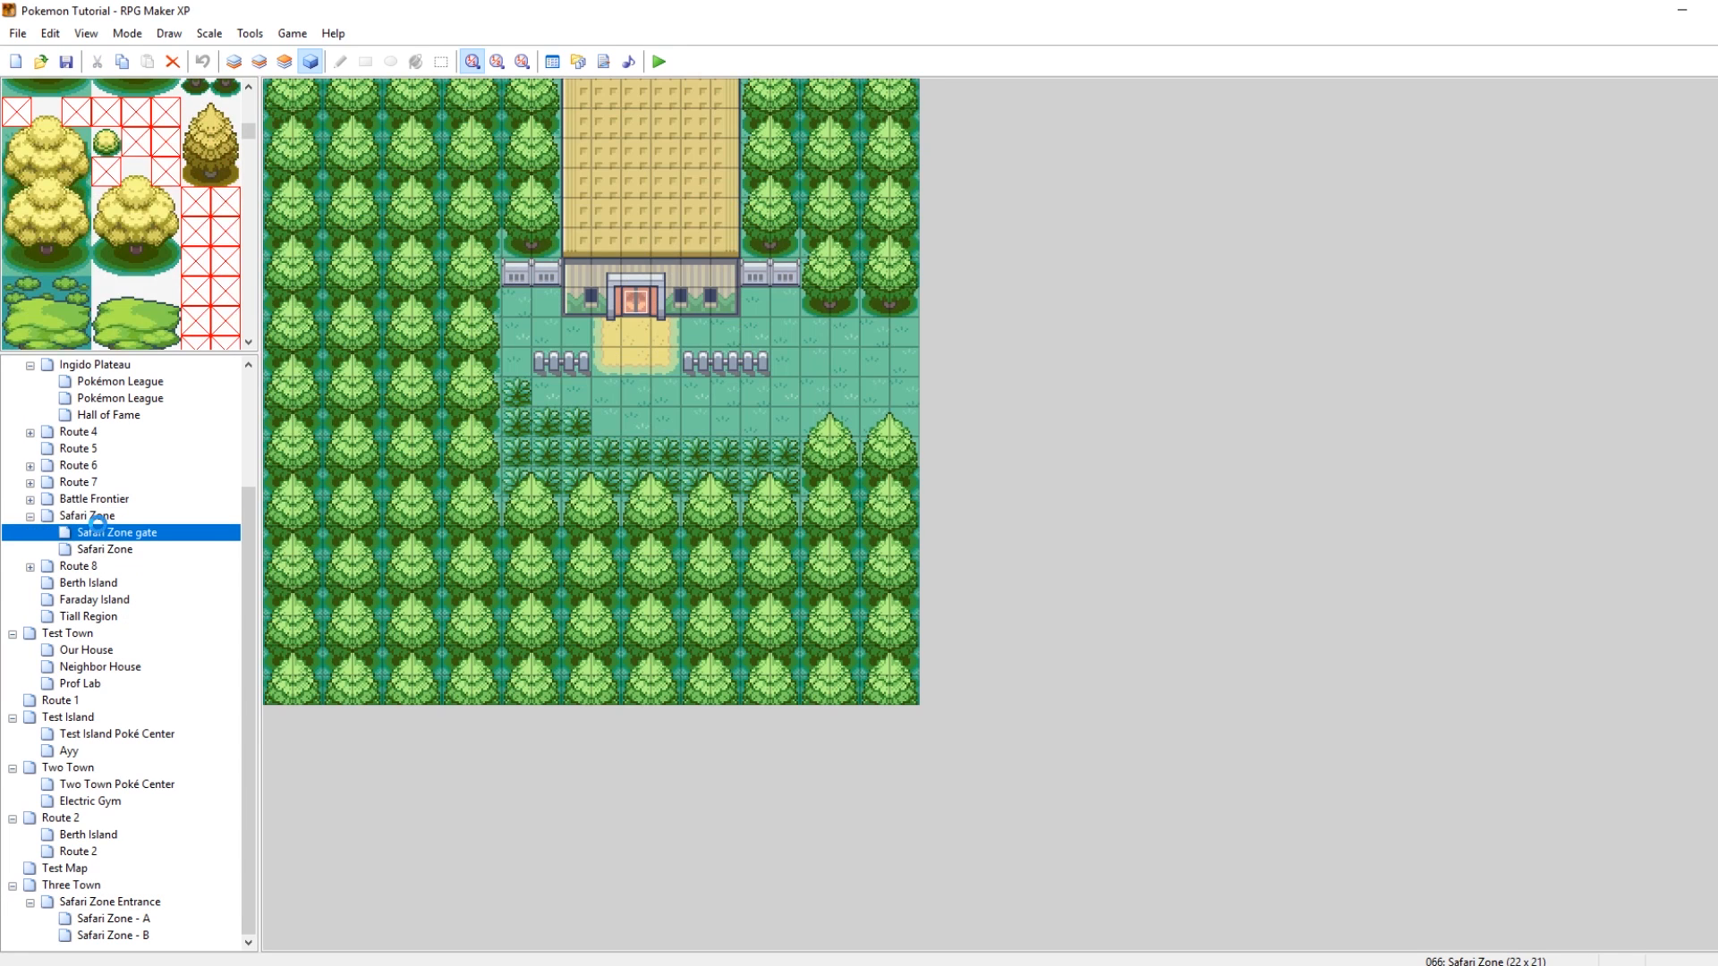
{"action": "left_click", "coordinate": [489, 185]}
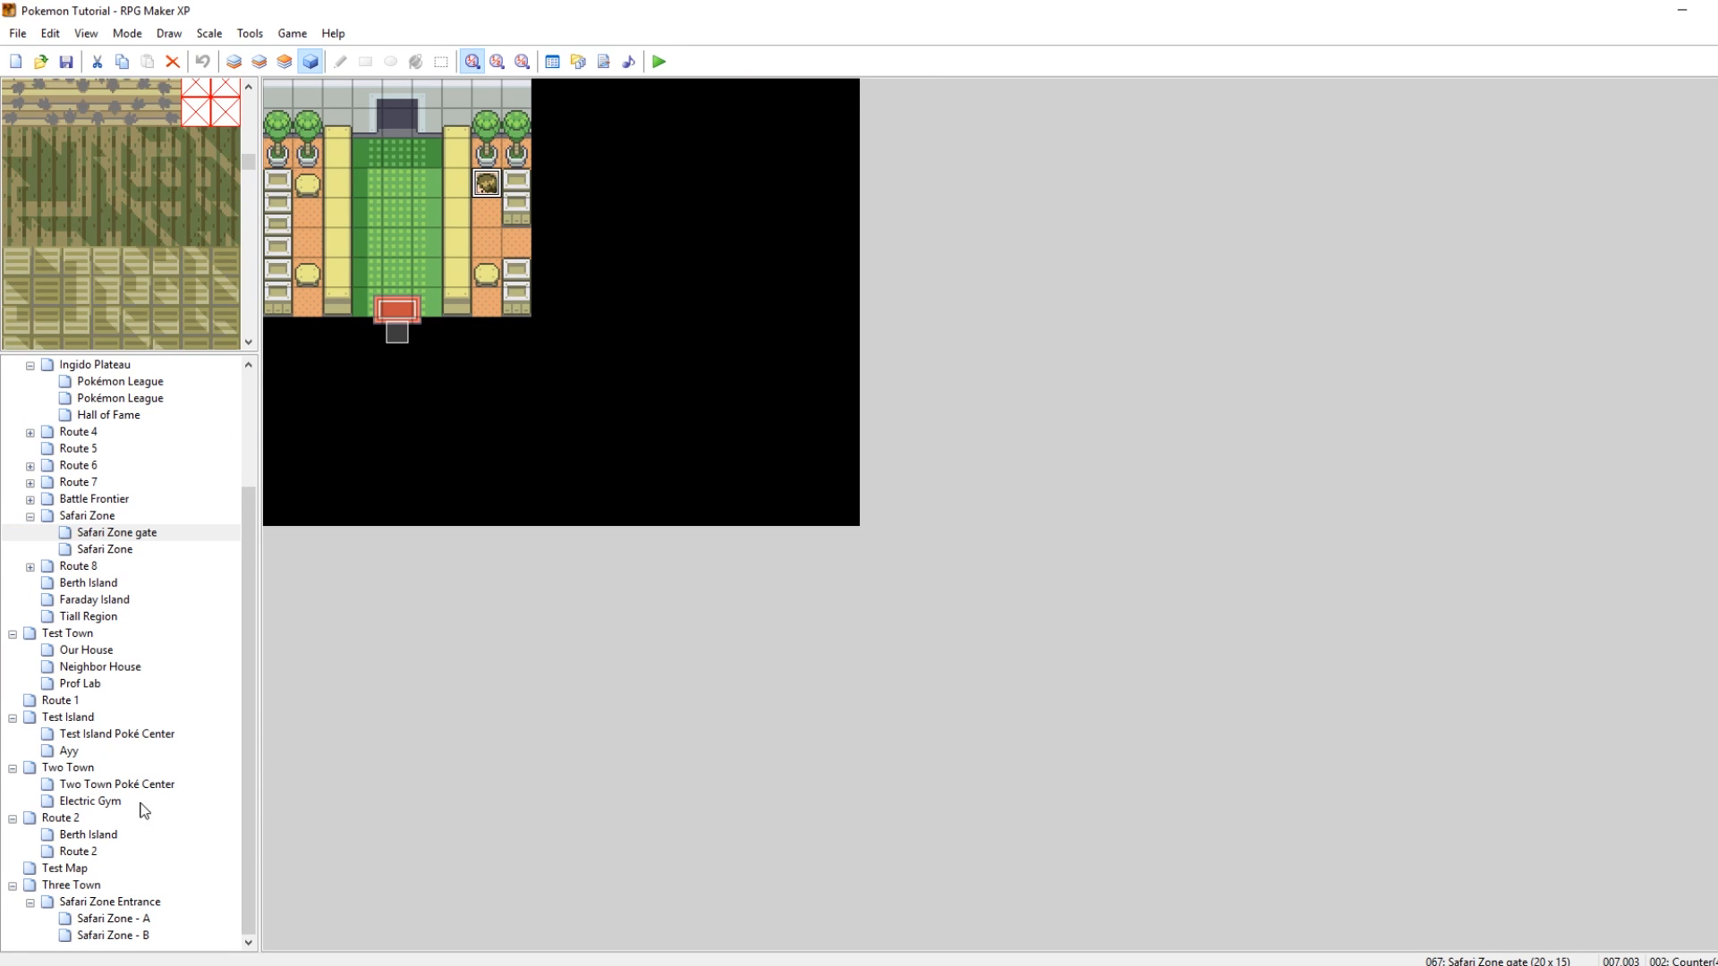
Return to the Safari Zone Entrance map, open the counter attendant's event and examine its welcome text, player turn and price message
{"action": "left_click", "coordinate": [91, 904]}
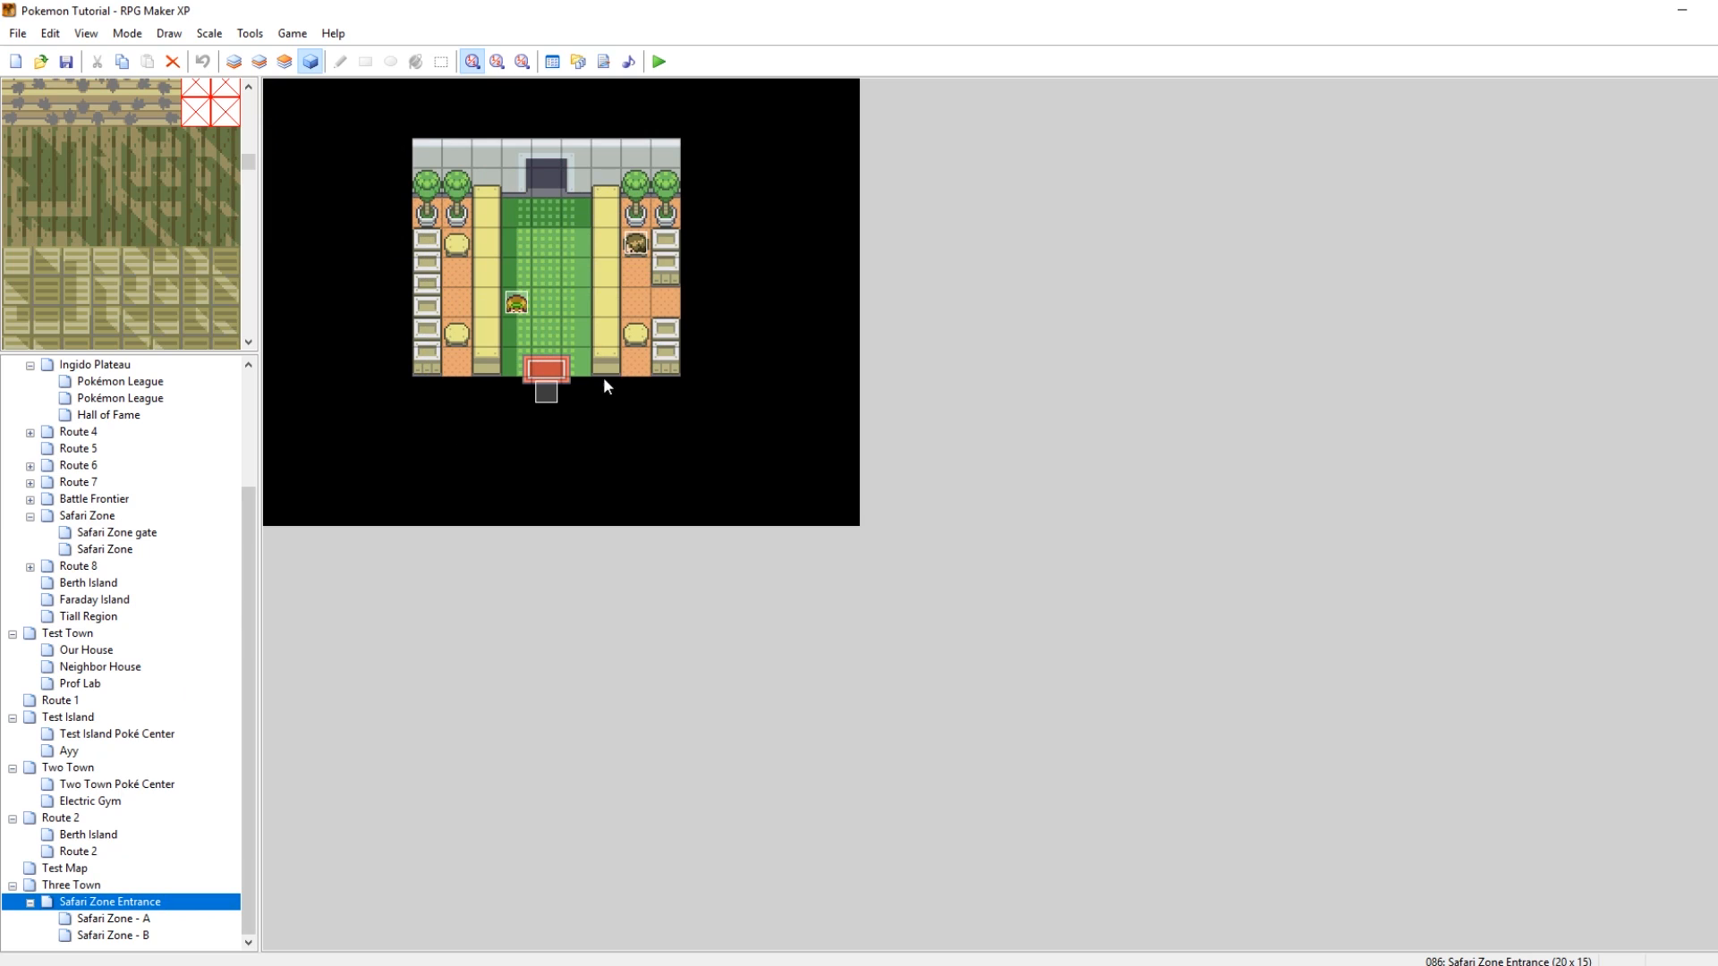
{"action": "left_click", "coordinate": [634, 244]}
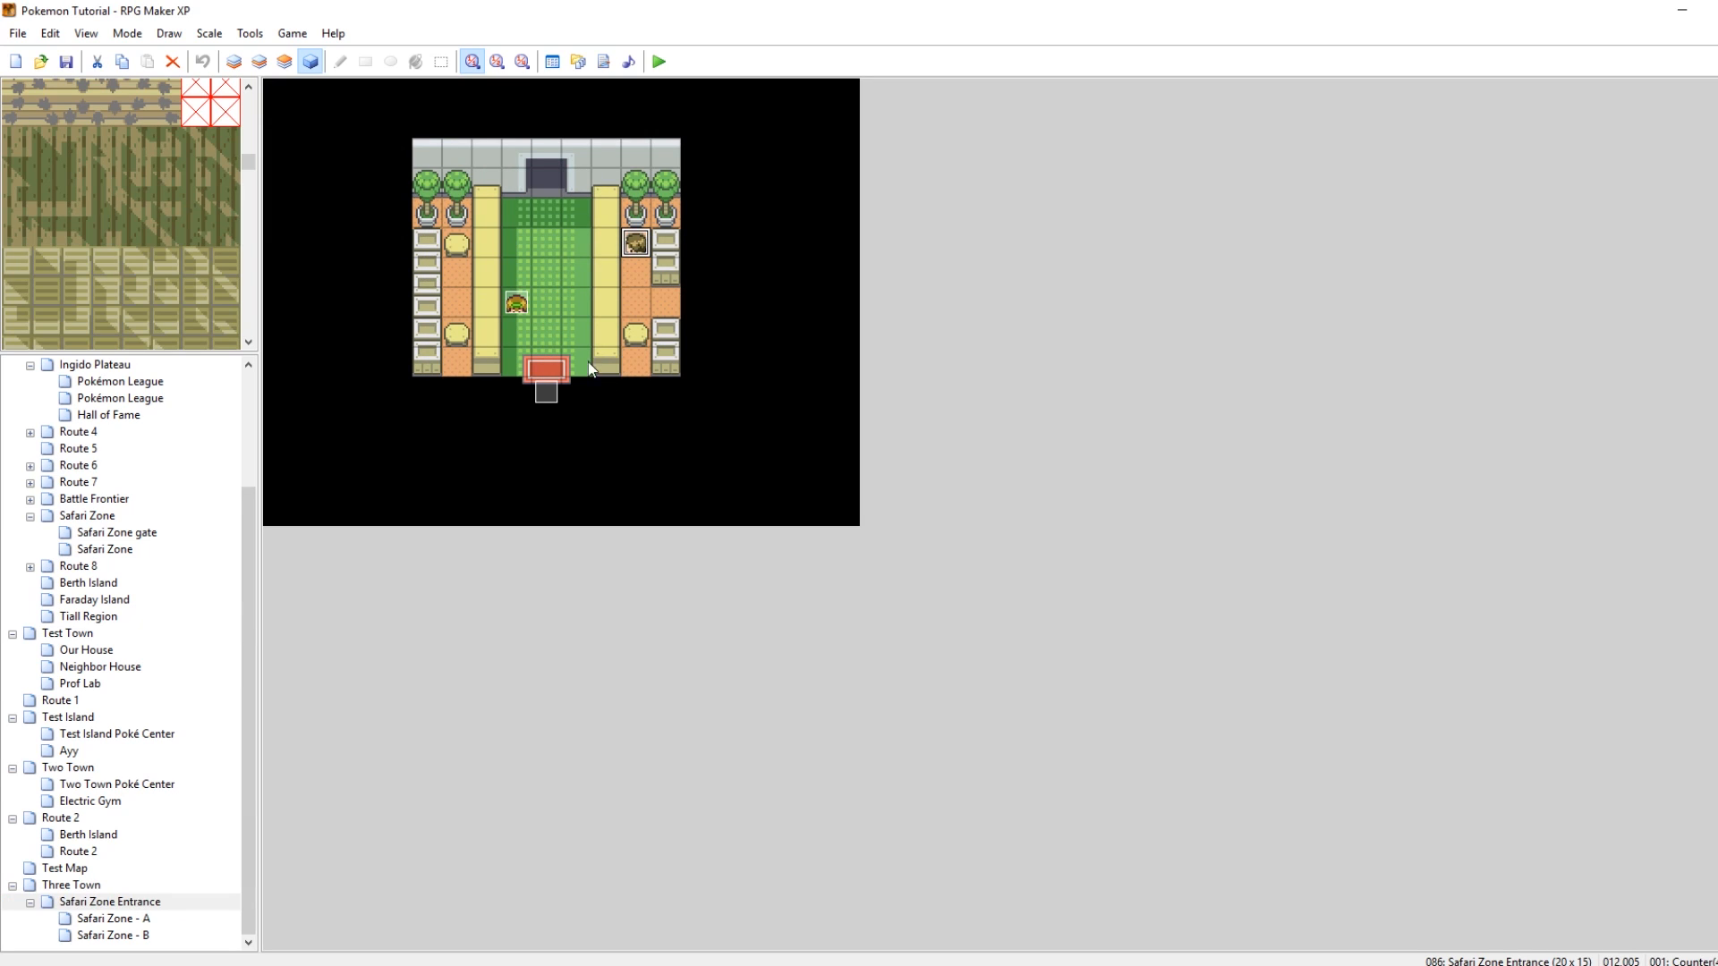
{"action": "double_click", "coordinate": [636, 249]}
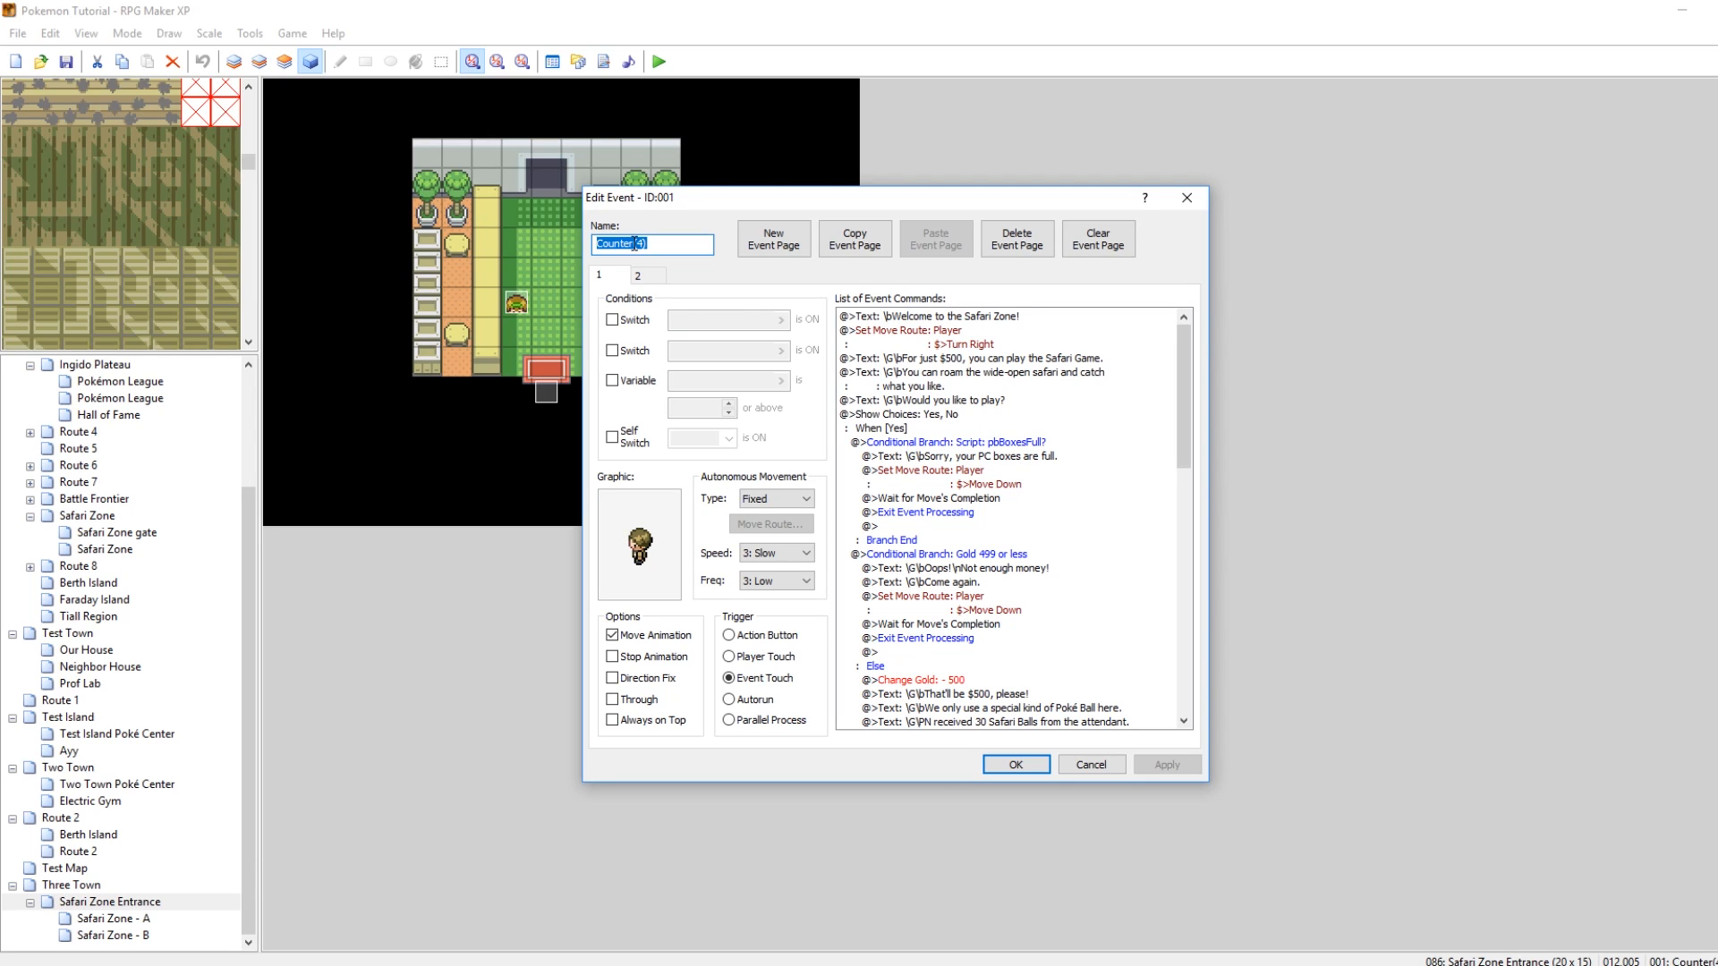
{"action": "left_click", "coordinate": [936, 317]}
{"action": "left_click", "coordinate": [945, 333]}
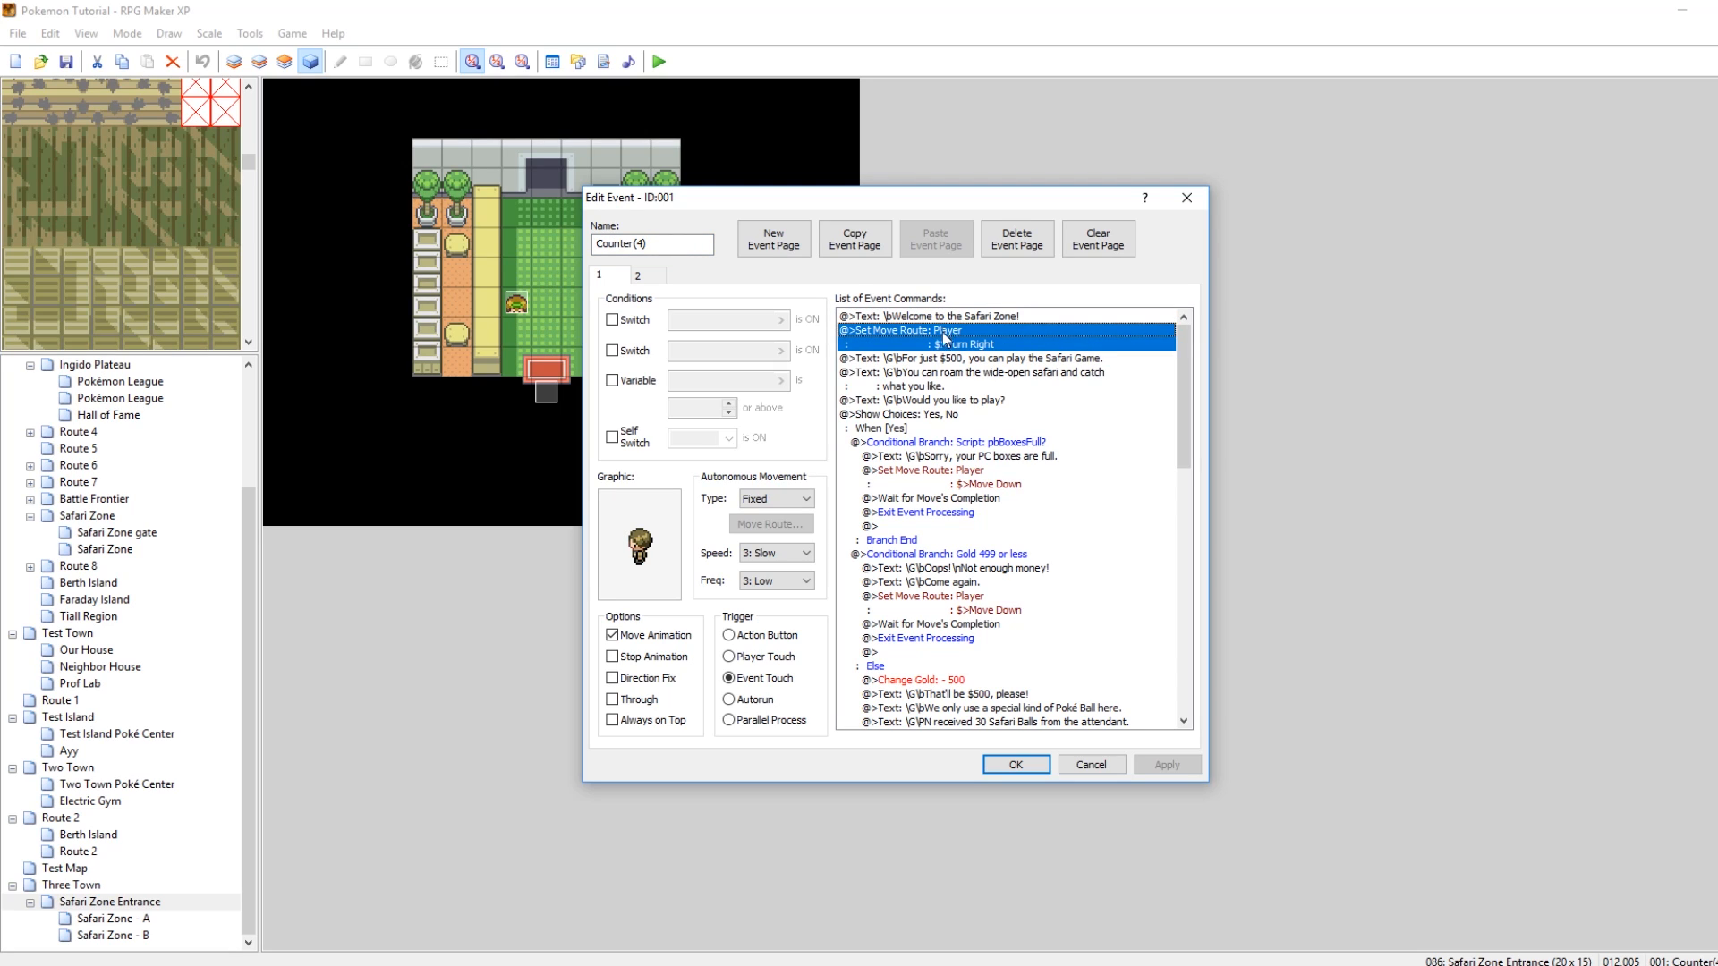
{"action": "left_click", "coordinate": [933, 360]}
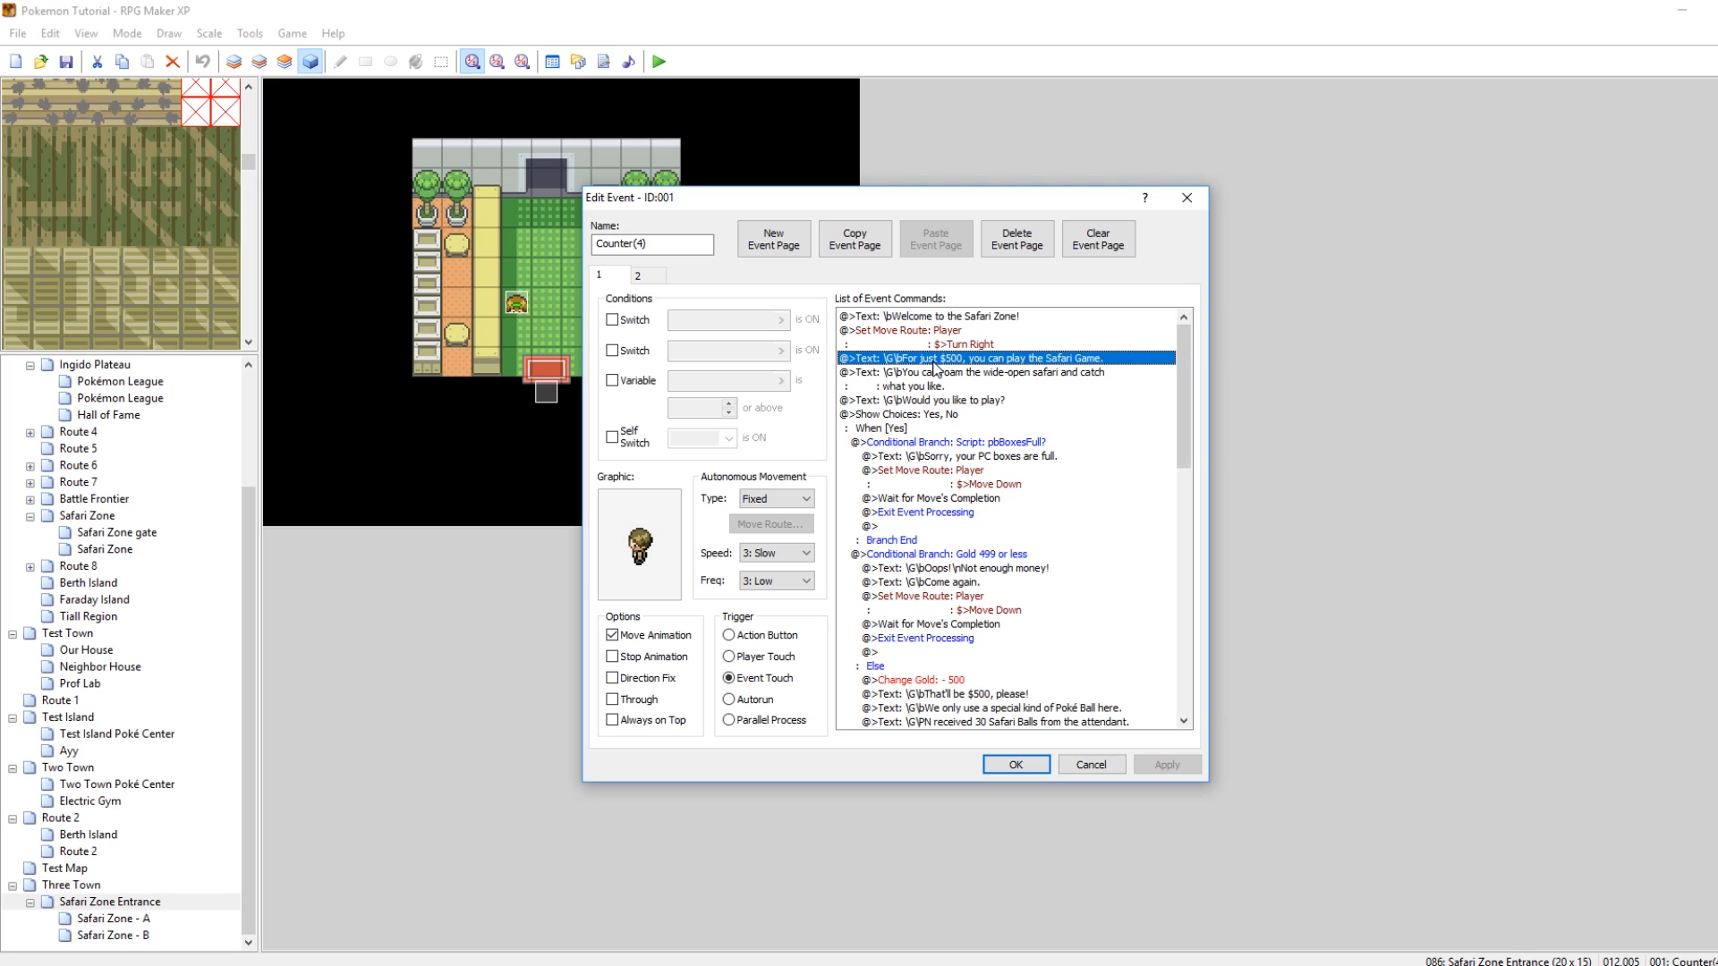
Open the "For just $500" message for editing, inspect the code at its start, and close it unchanged
{"action": "right_click", "coordinate": [935, 367]}
{"action": "left_click", "coordinate": [944, 369]}
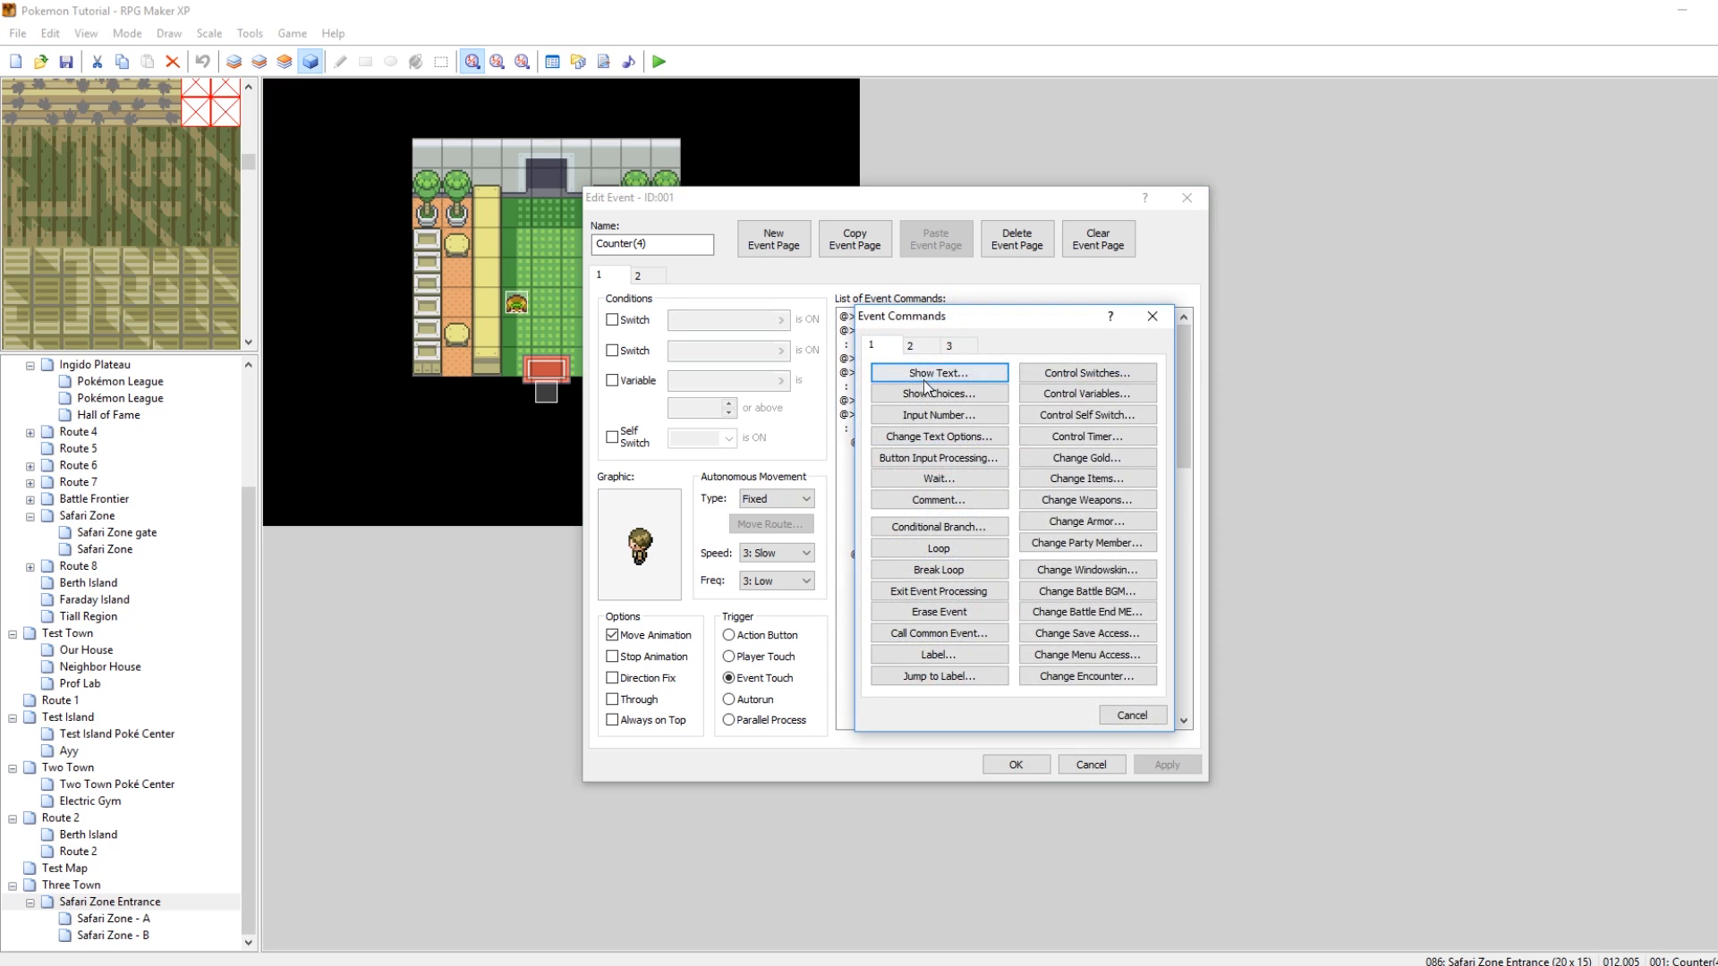
{"action": "left_click", "coordinate": [1153, 316]}
{"action": "right_click", "coordinate": [959, 365]}
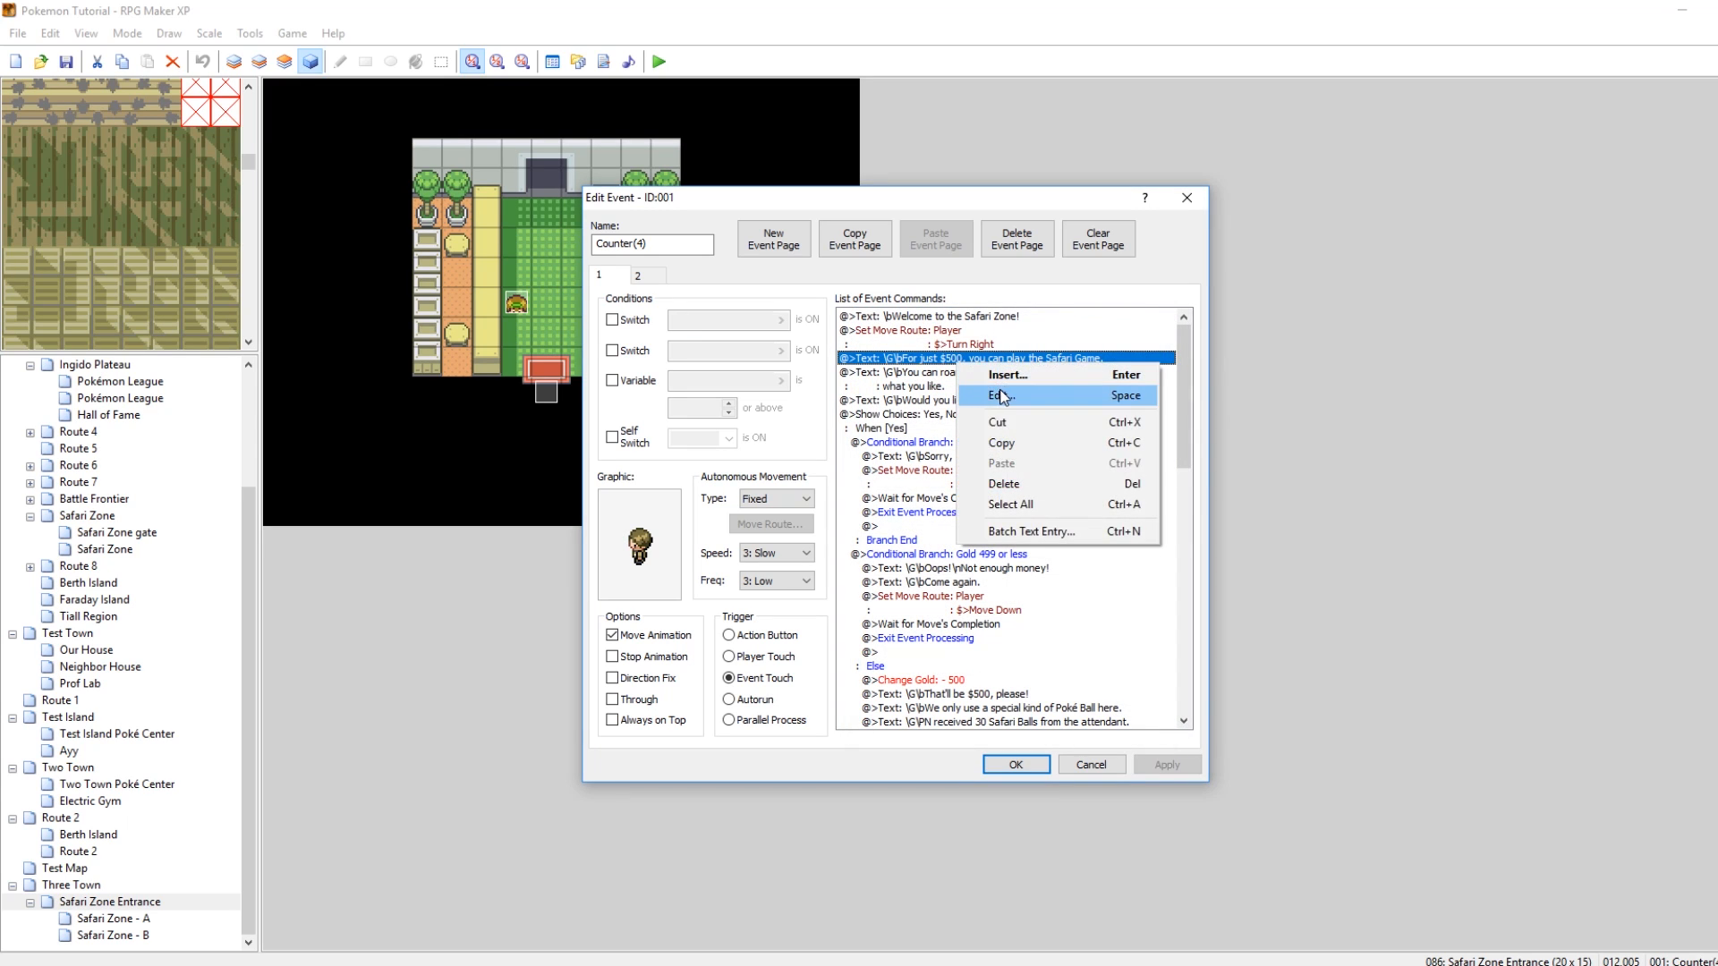
{"action": "left_click", "coordinate": [1001, 396]}
{"action": "left_click_drag", "start_coordinate": [901, 494], "coordinate": [893, 497]}
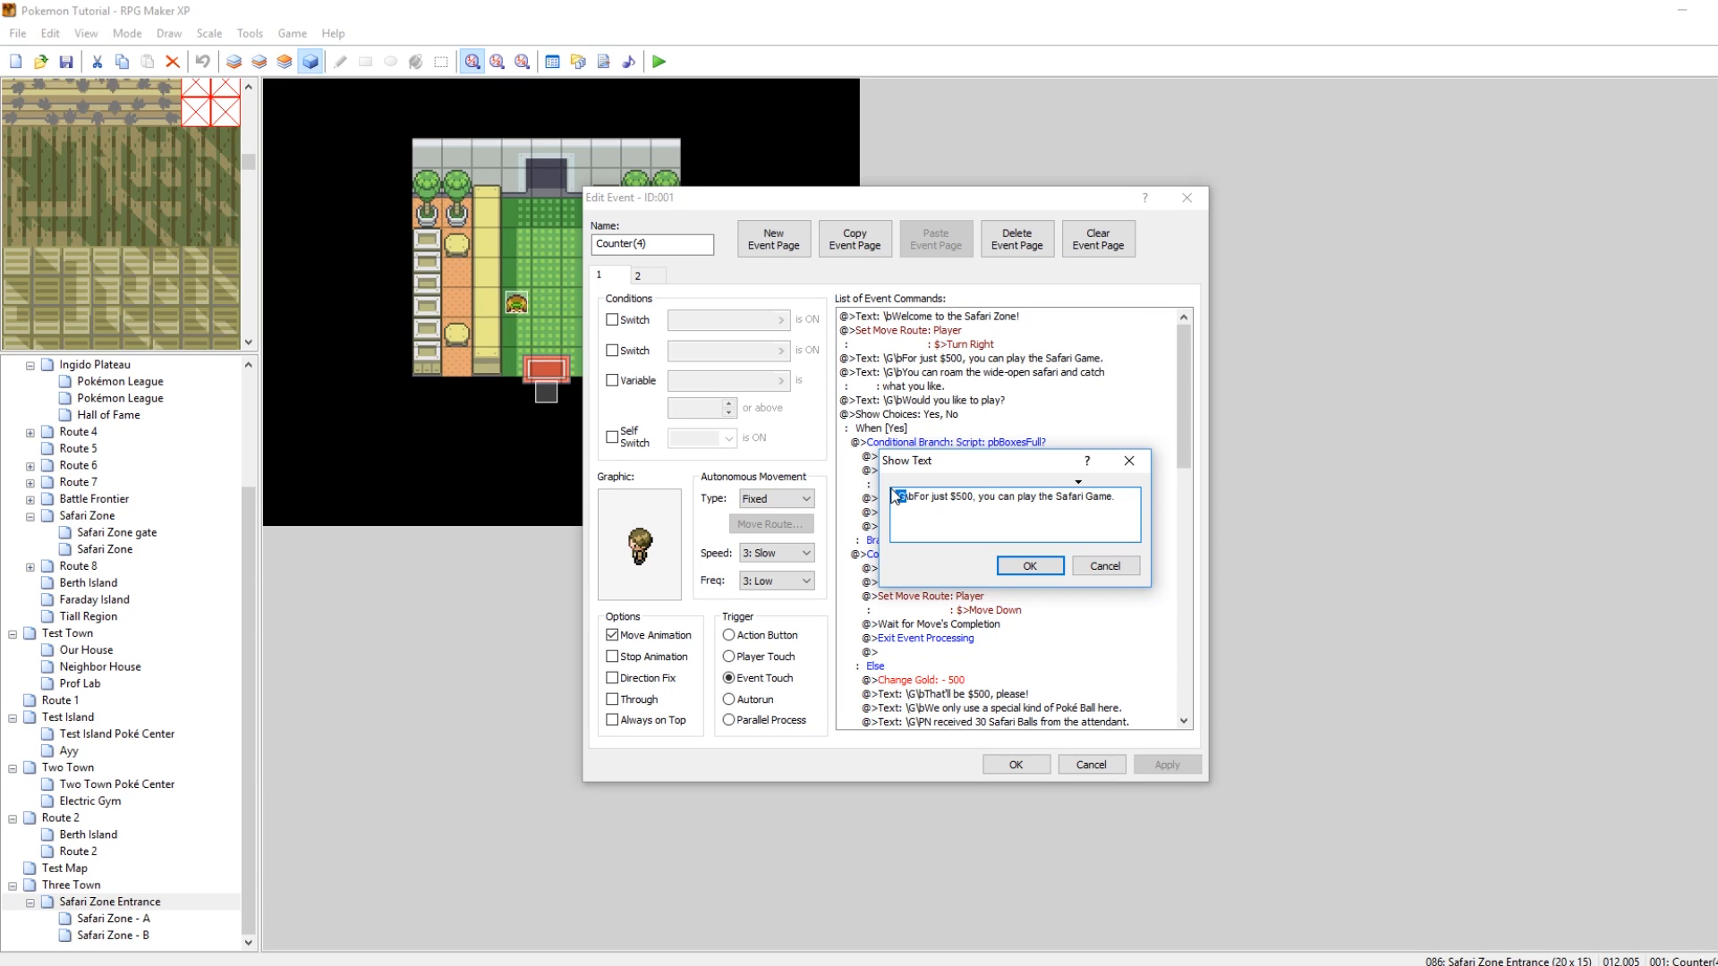
{"action": "left_click", "coordinate": [1129, 461]}
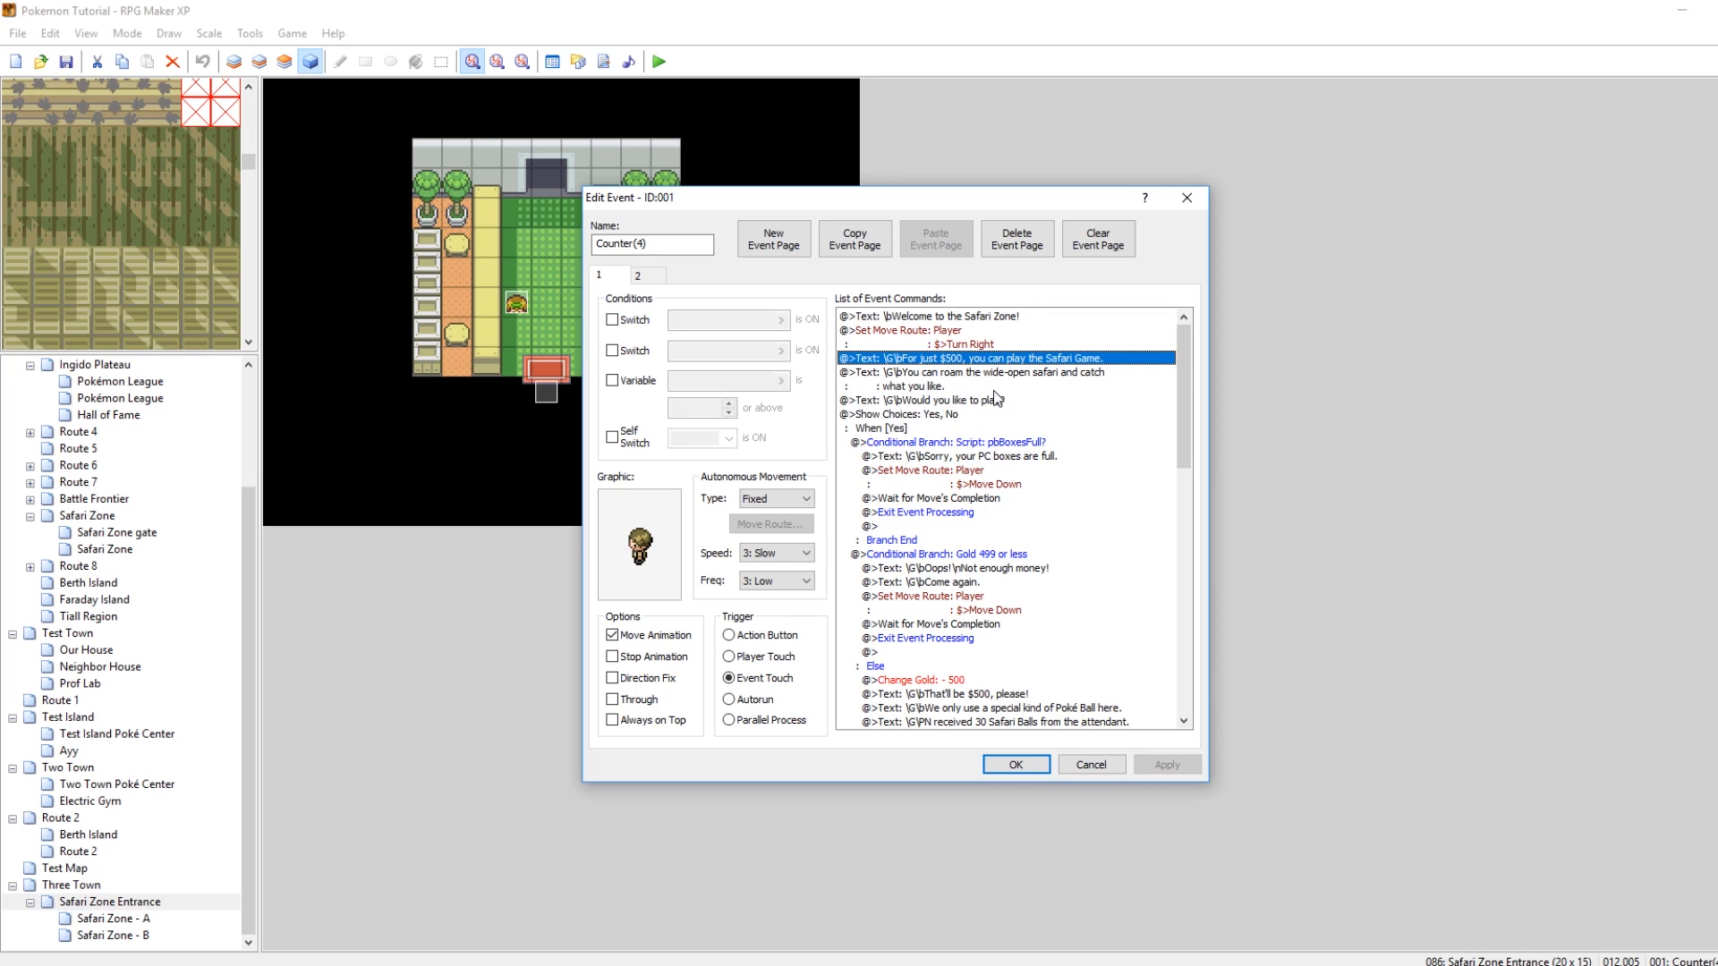
Examine the Yes choice's pbBoxesFull? conditional branch and its message about full PC boxes
{"action": "left_click", "coordinate": [899, 428]}
{"action": "left_click", "coordinate": [902, 430]}
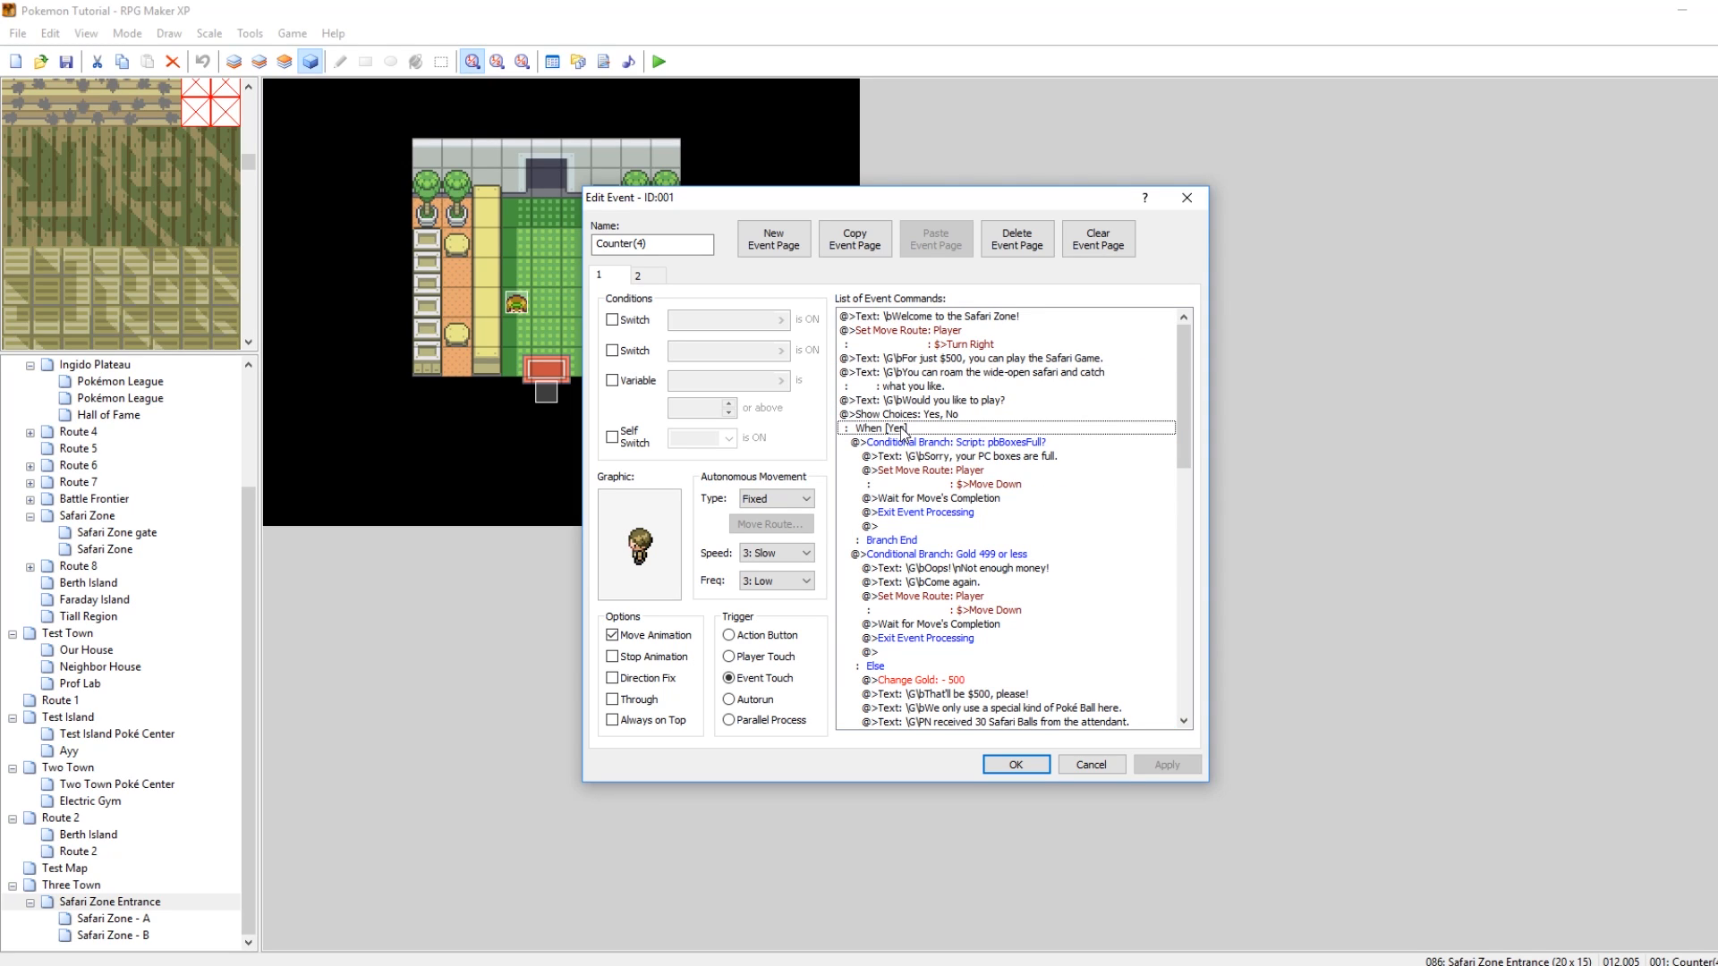
{"action": "left_click", "coordinate": [980, 444]}
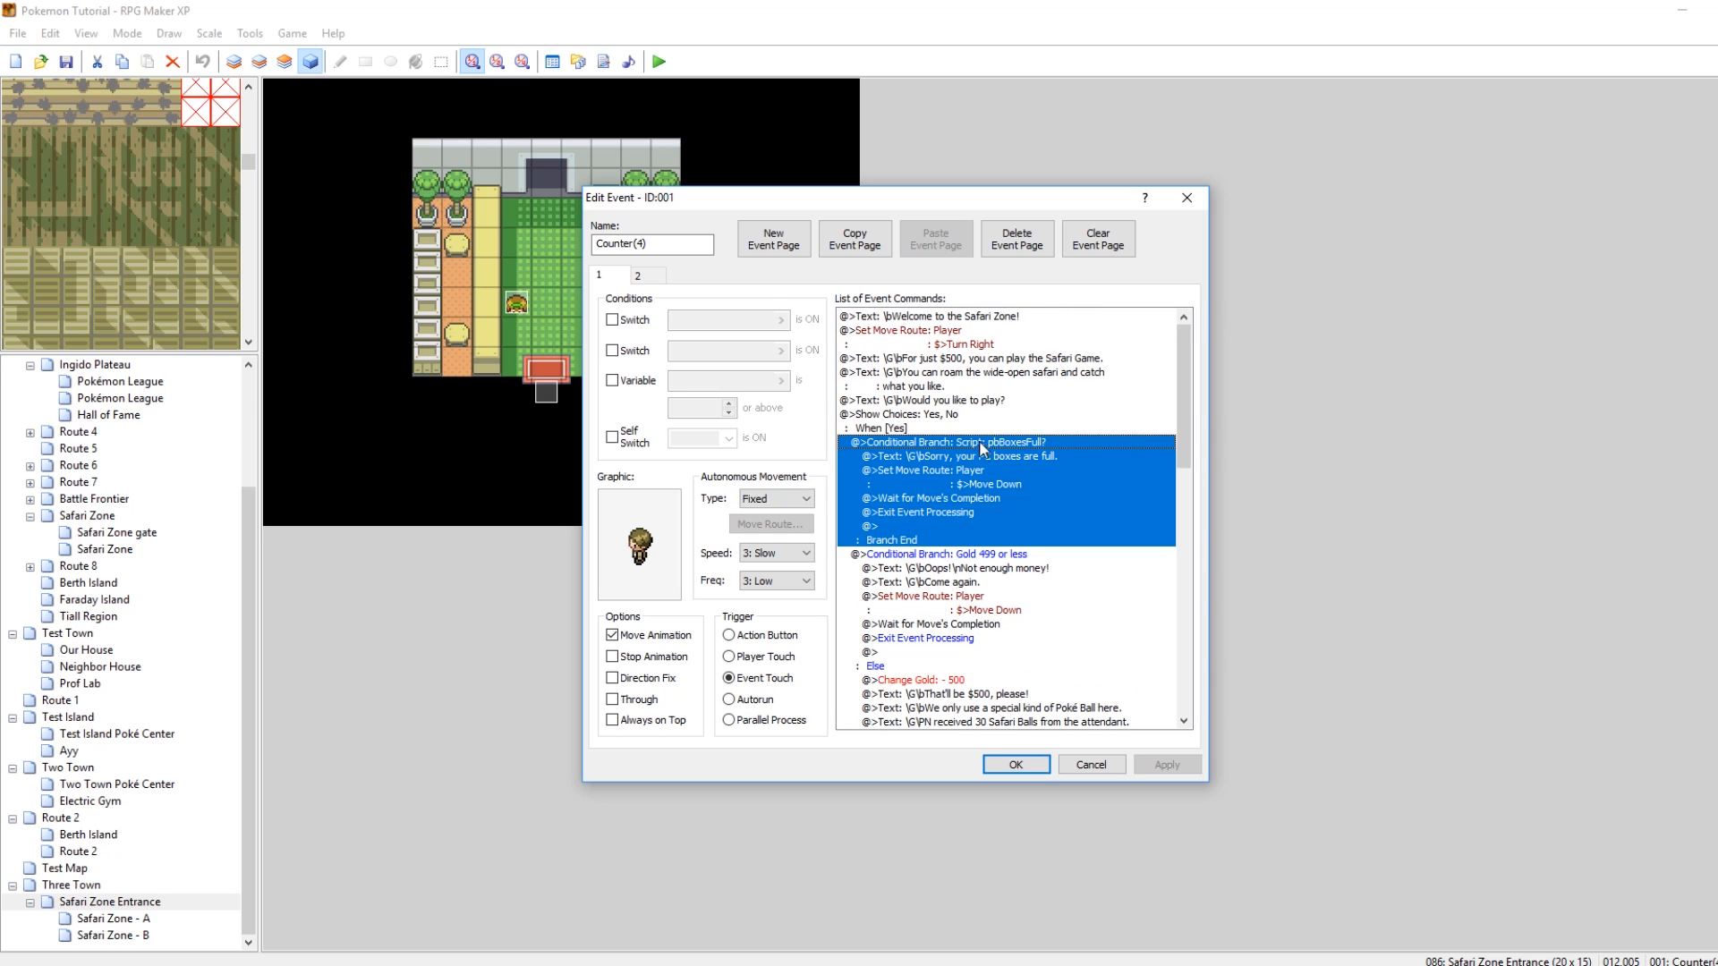
{"action": "left_click", "coordinate": [1014, 456]}
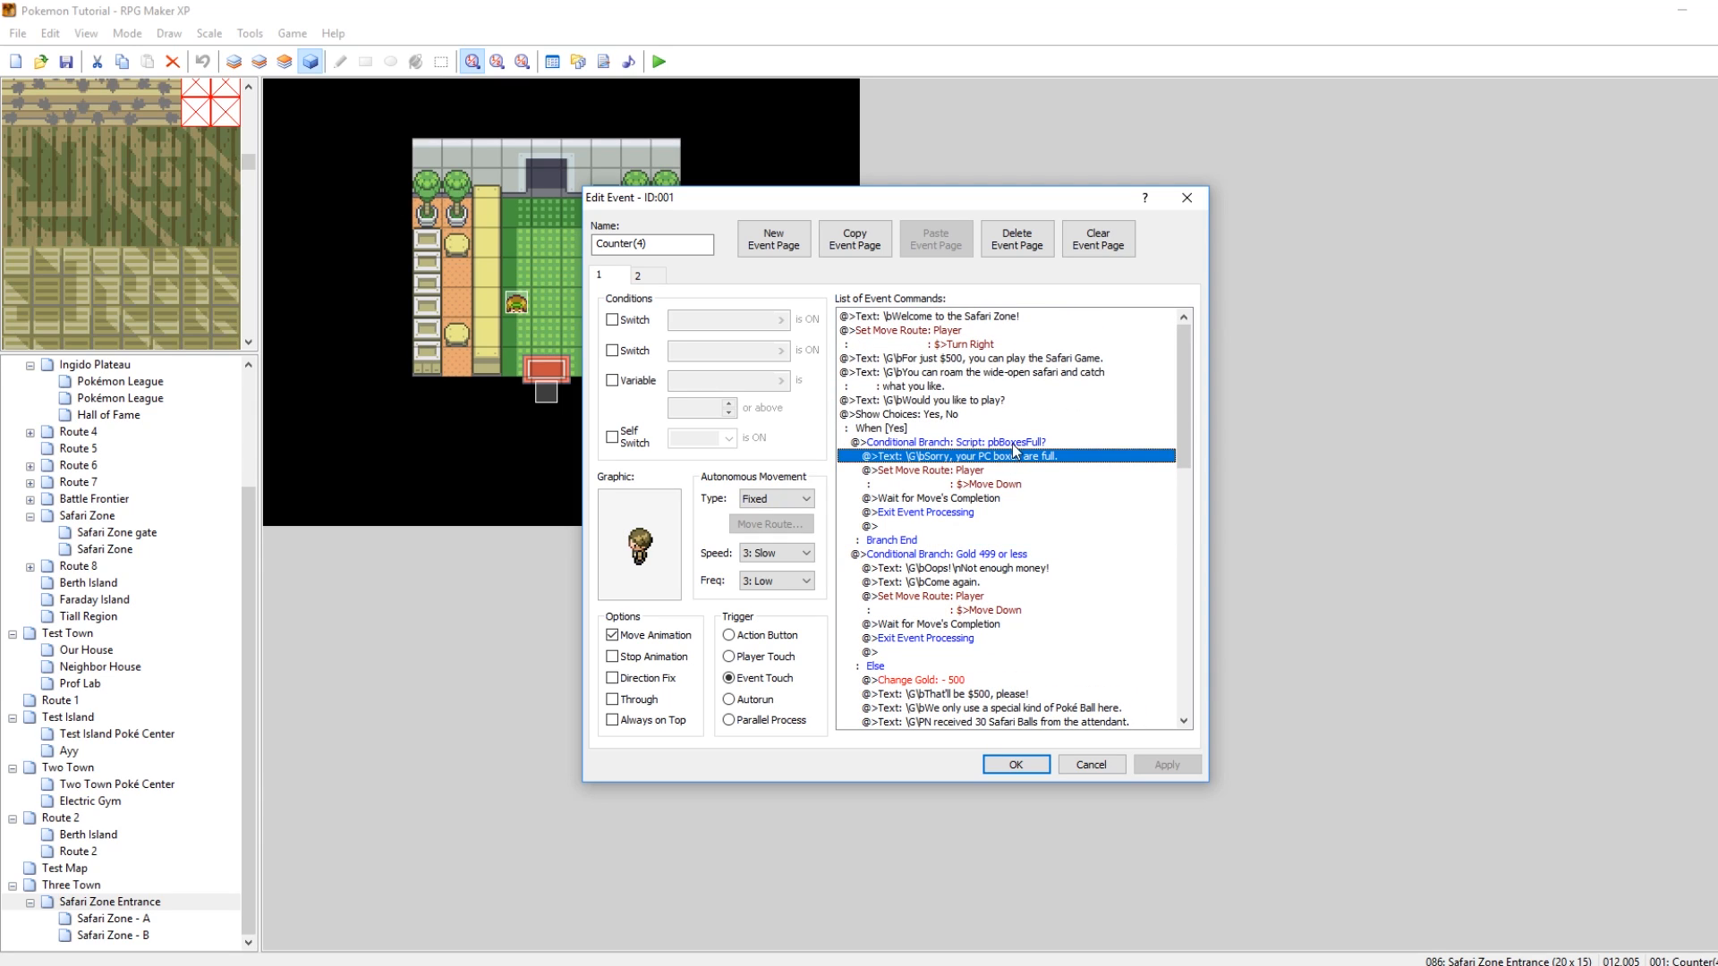
{"action": "left_click", "coordinate": [1009, 444]}
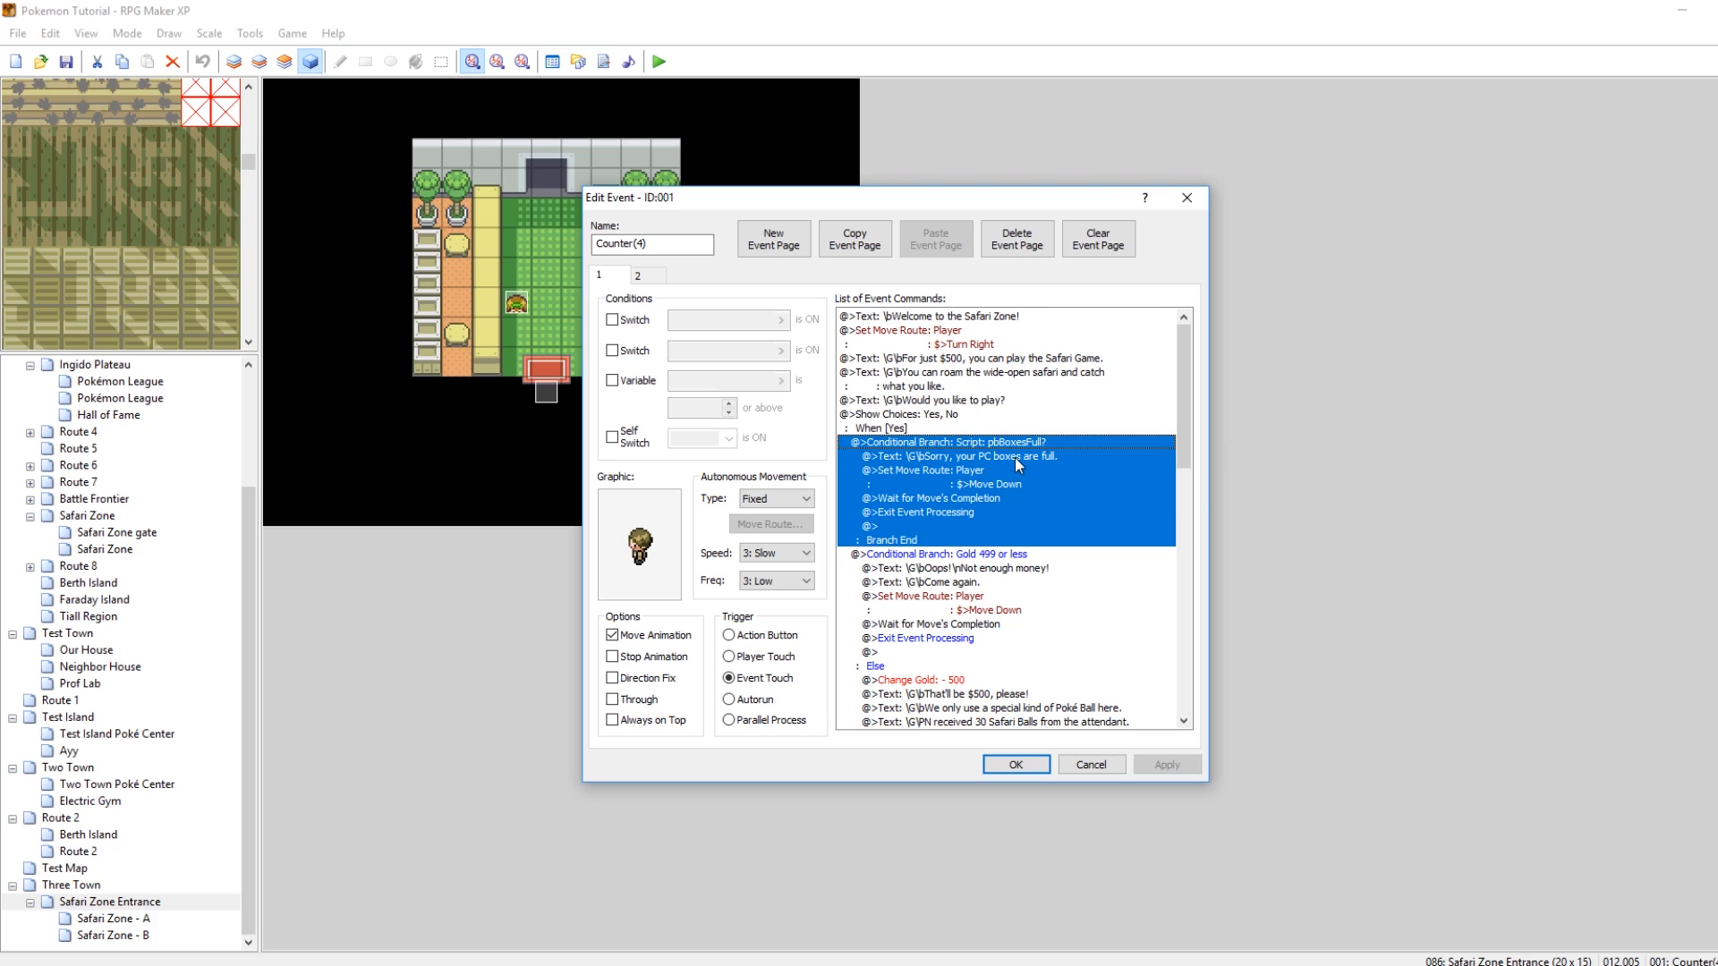
{"action": "left_click", "coordinate": [1014, 457]}
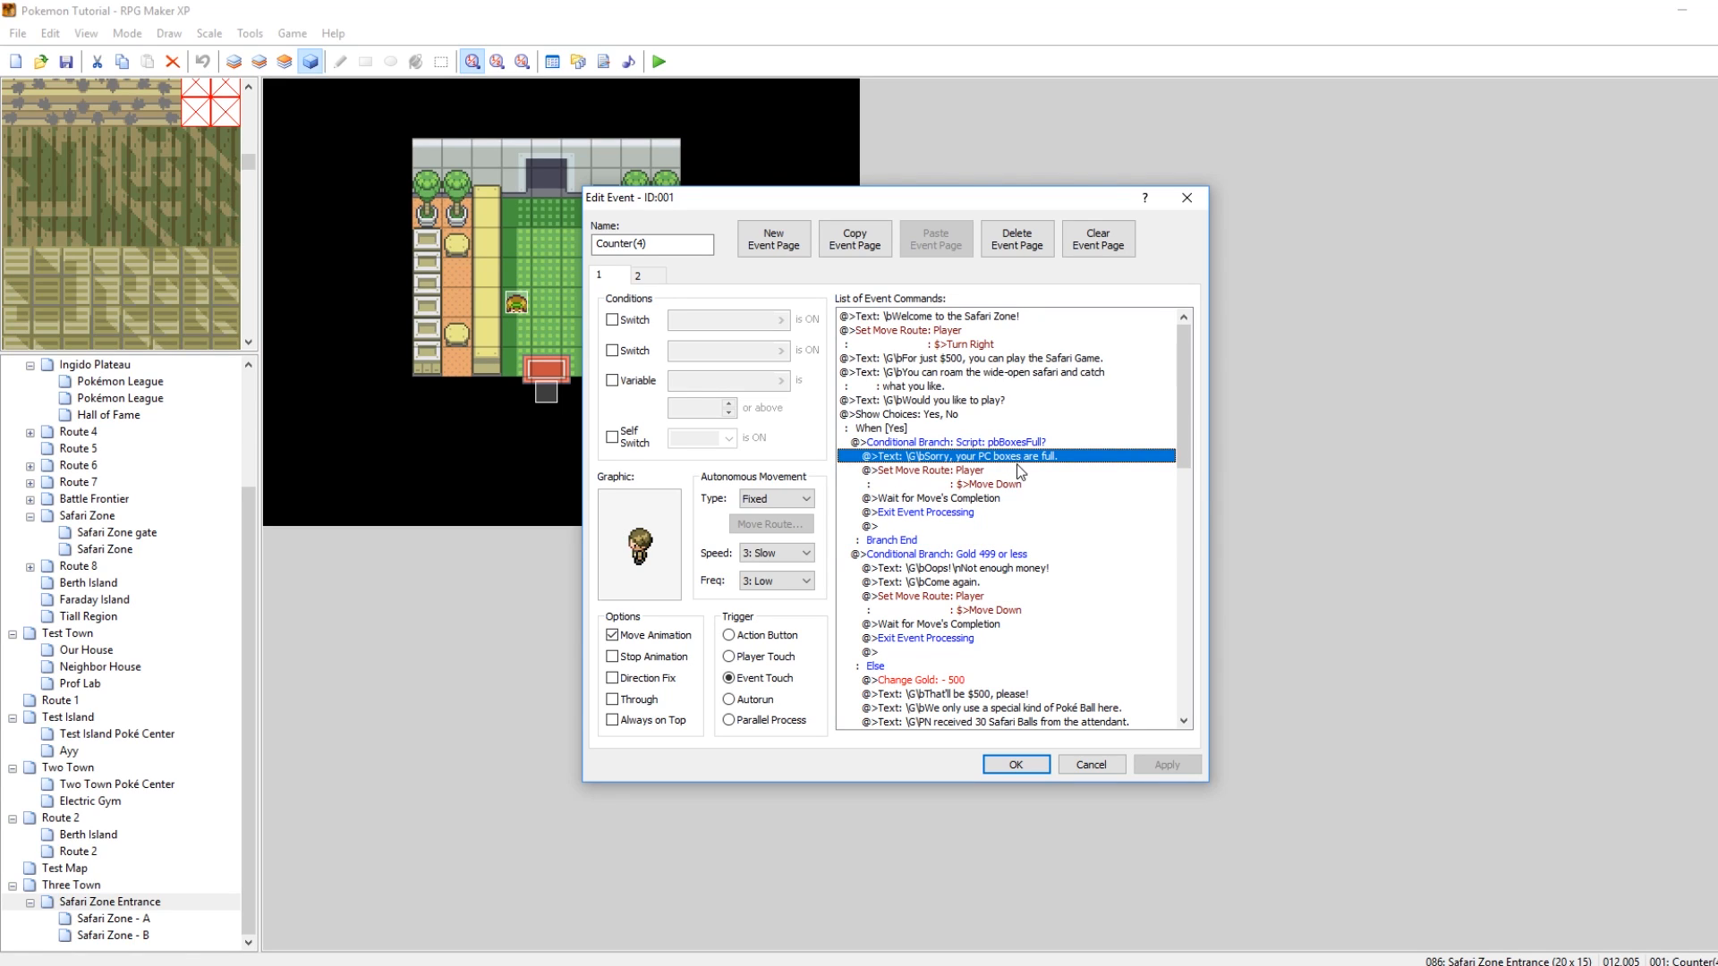
Examine the "Gold 499 or less" conditional branch and its not-enough-money message
{"action": "scroll", "coordinate": [986, 511], "scroll_direction": "down", "scroll_amount": 2}
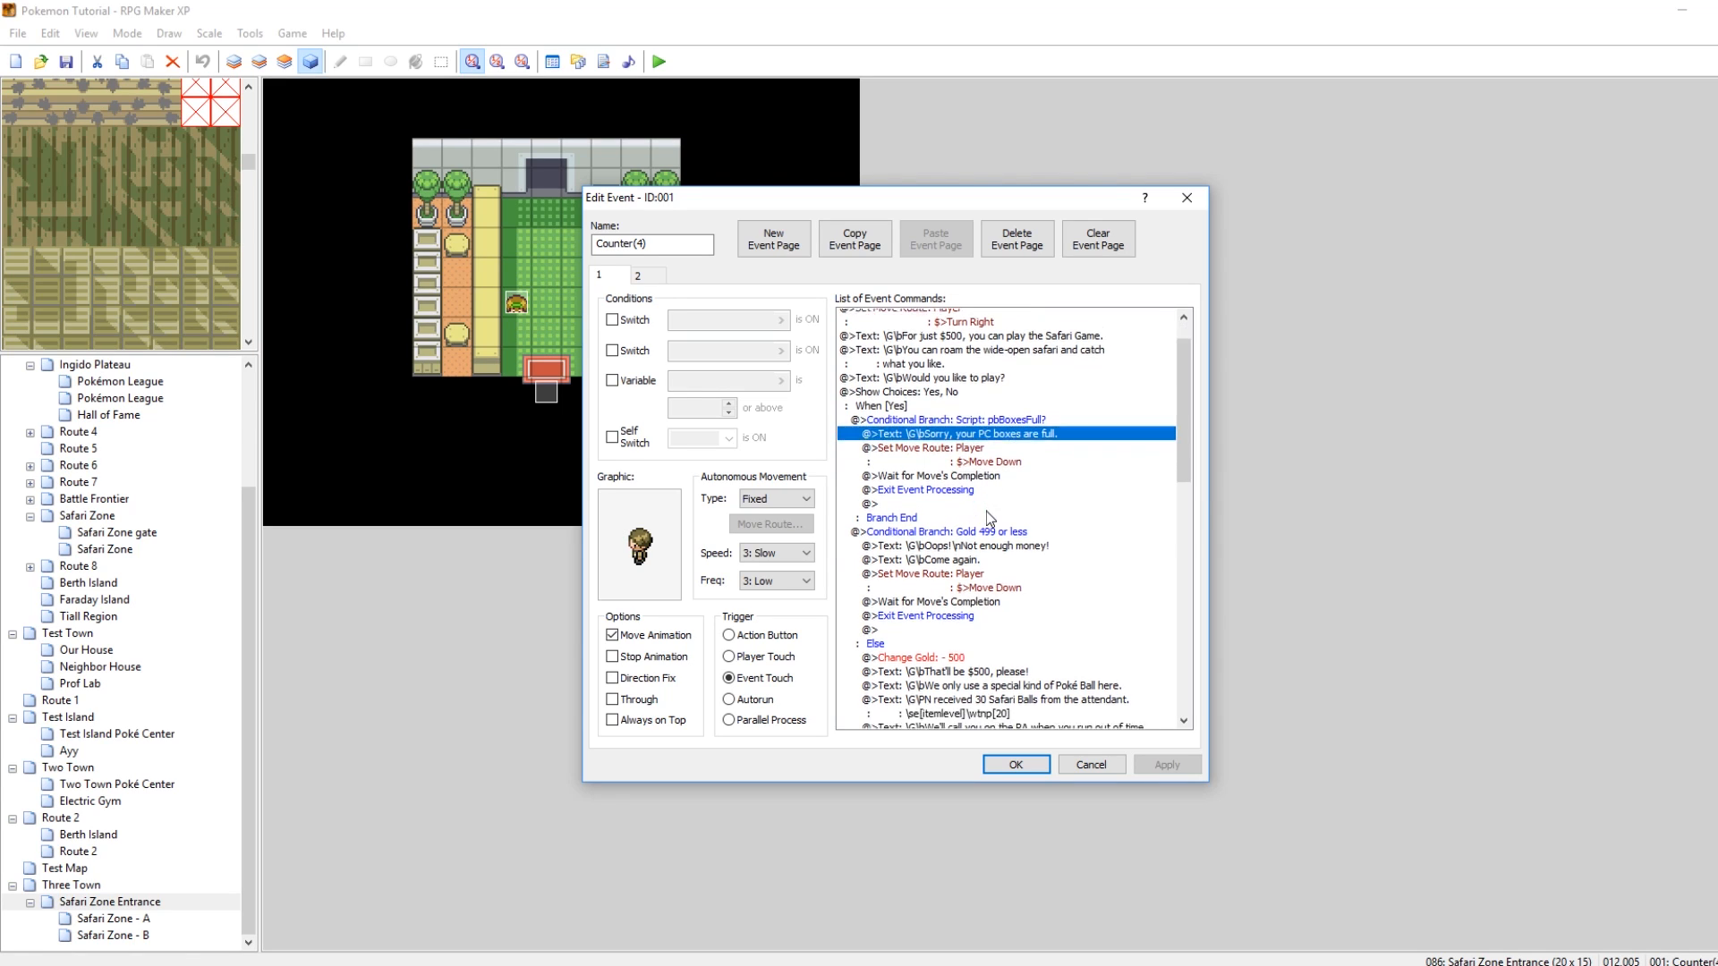
{"action": "left_click", "coordinate": [957, 473]}
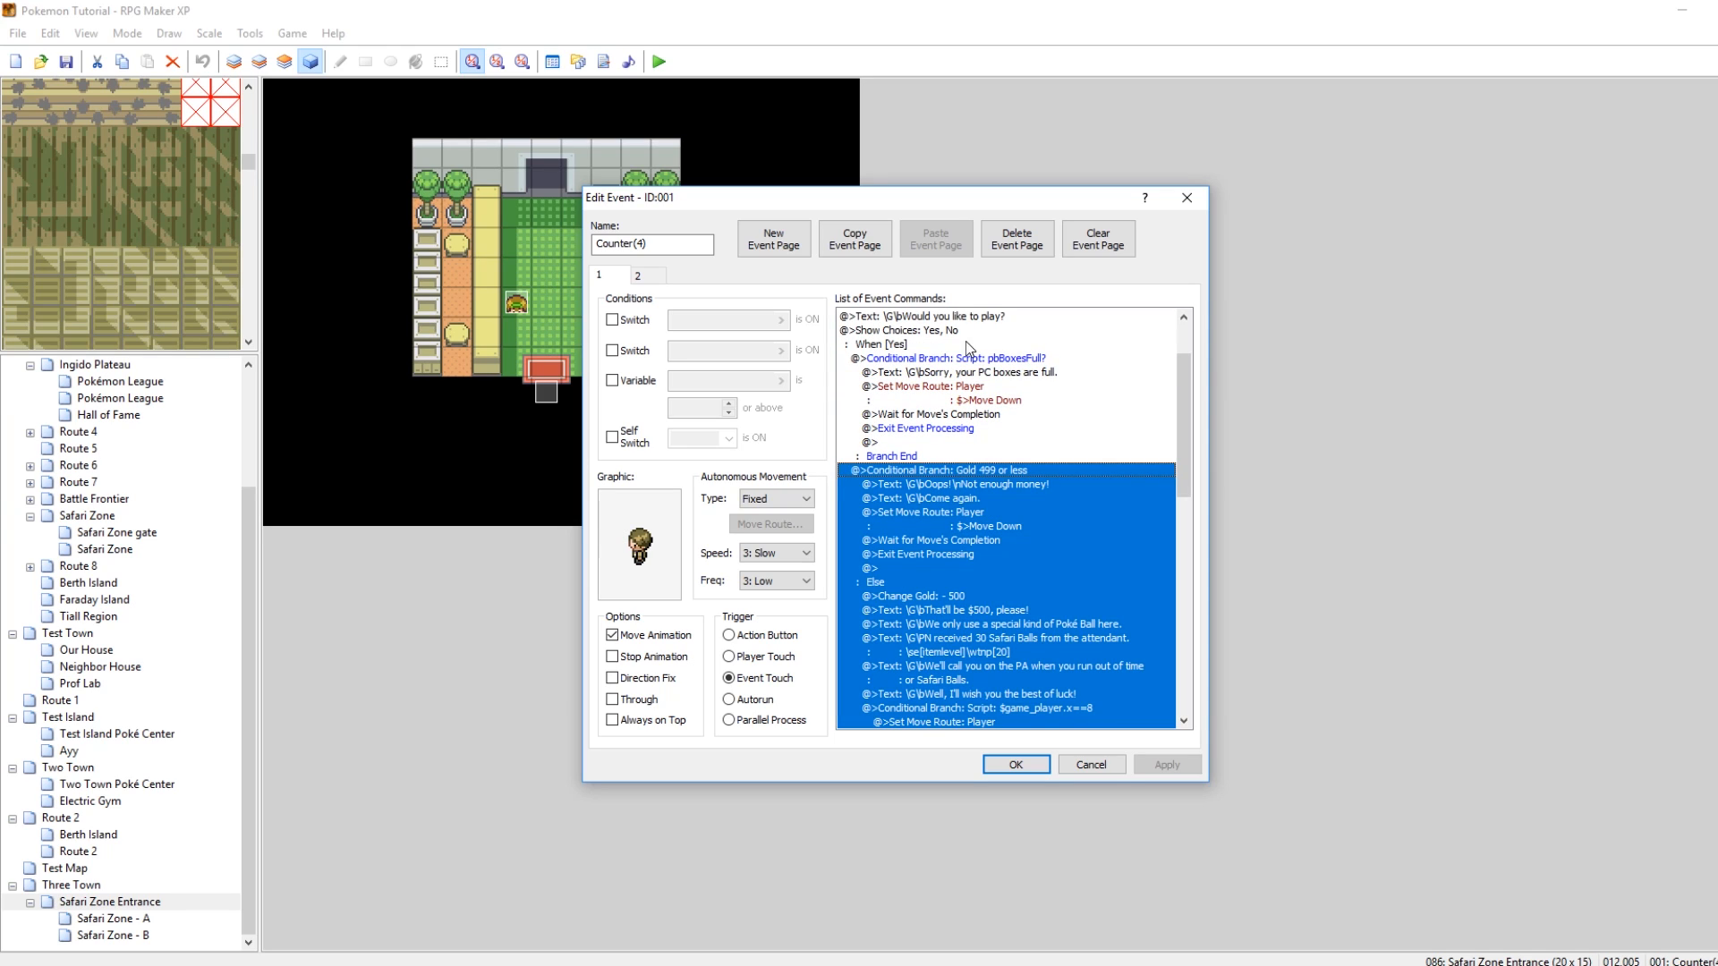
{"action": "left_click", "coordinate": [988, 484]}
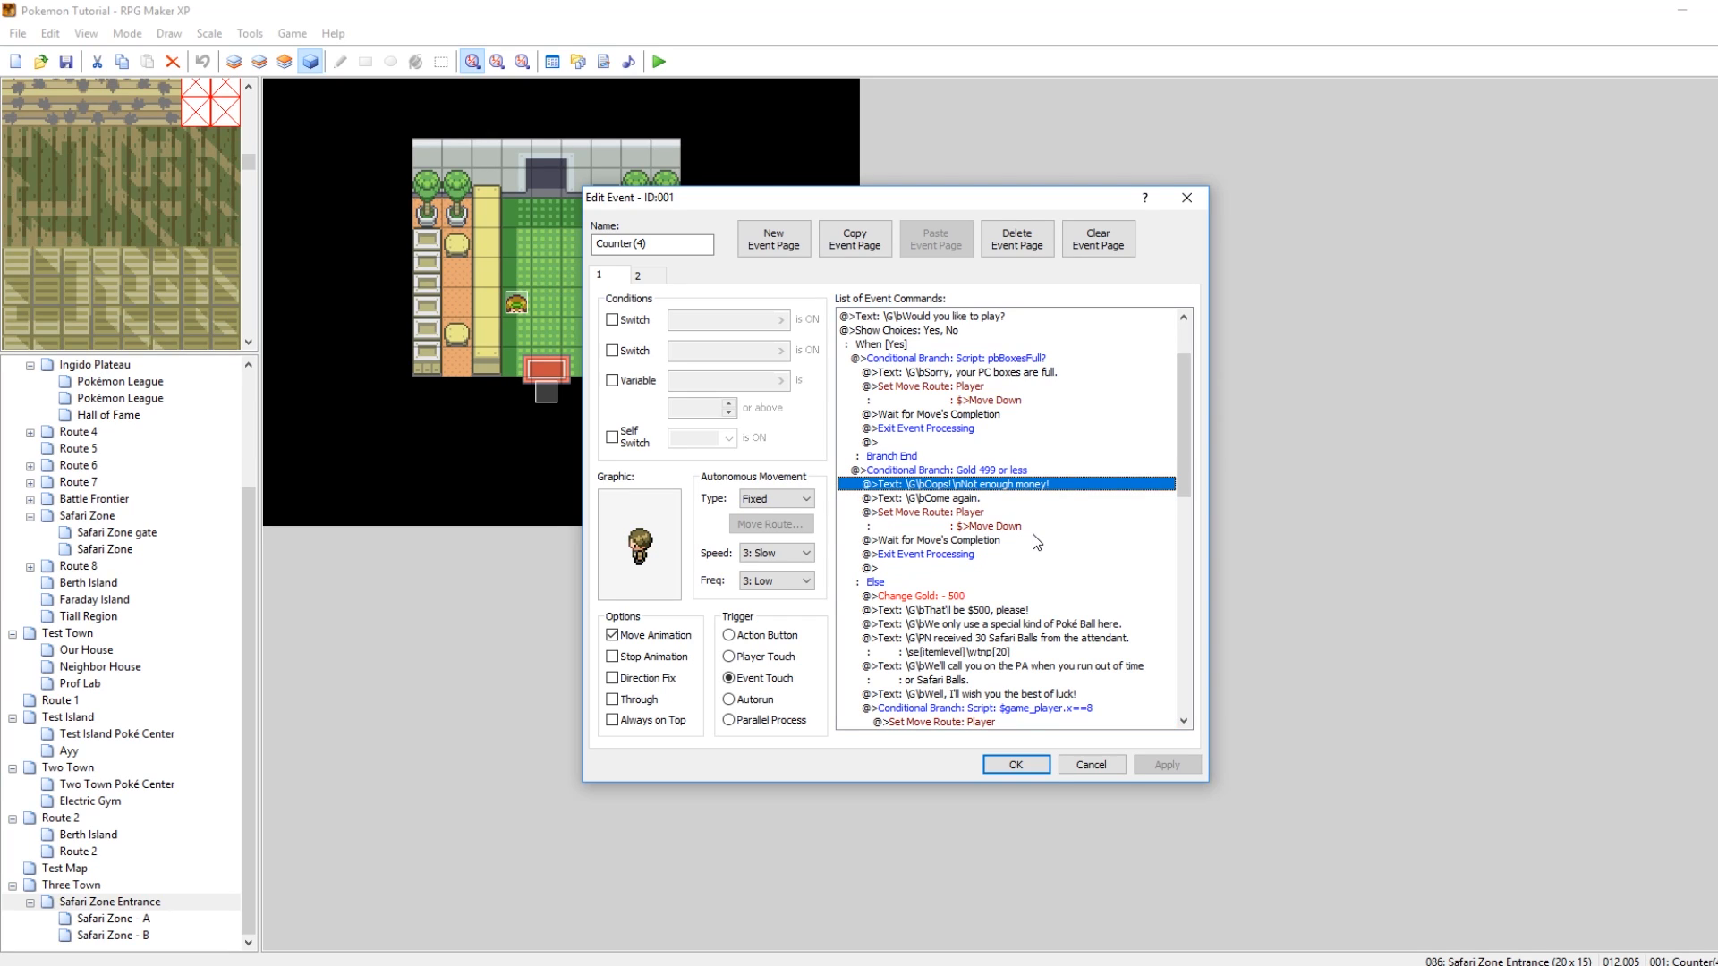
{"action": "scroll", "coordinate": [1032, 534], "scroll_direction": "down", "scroll_amount": 1}
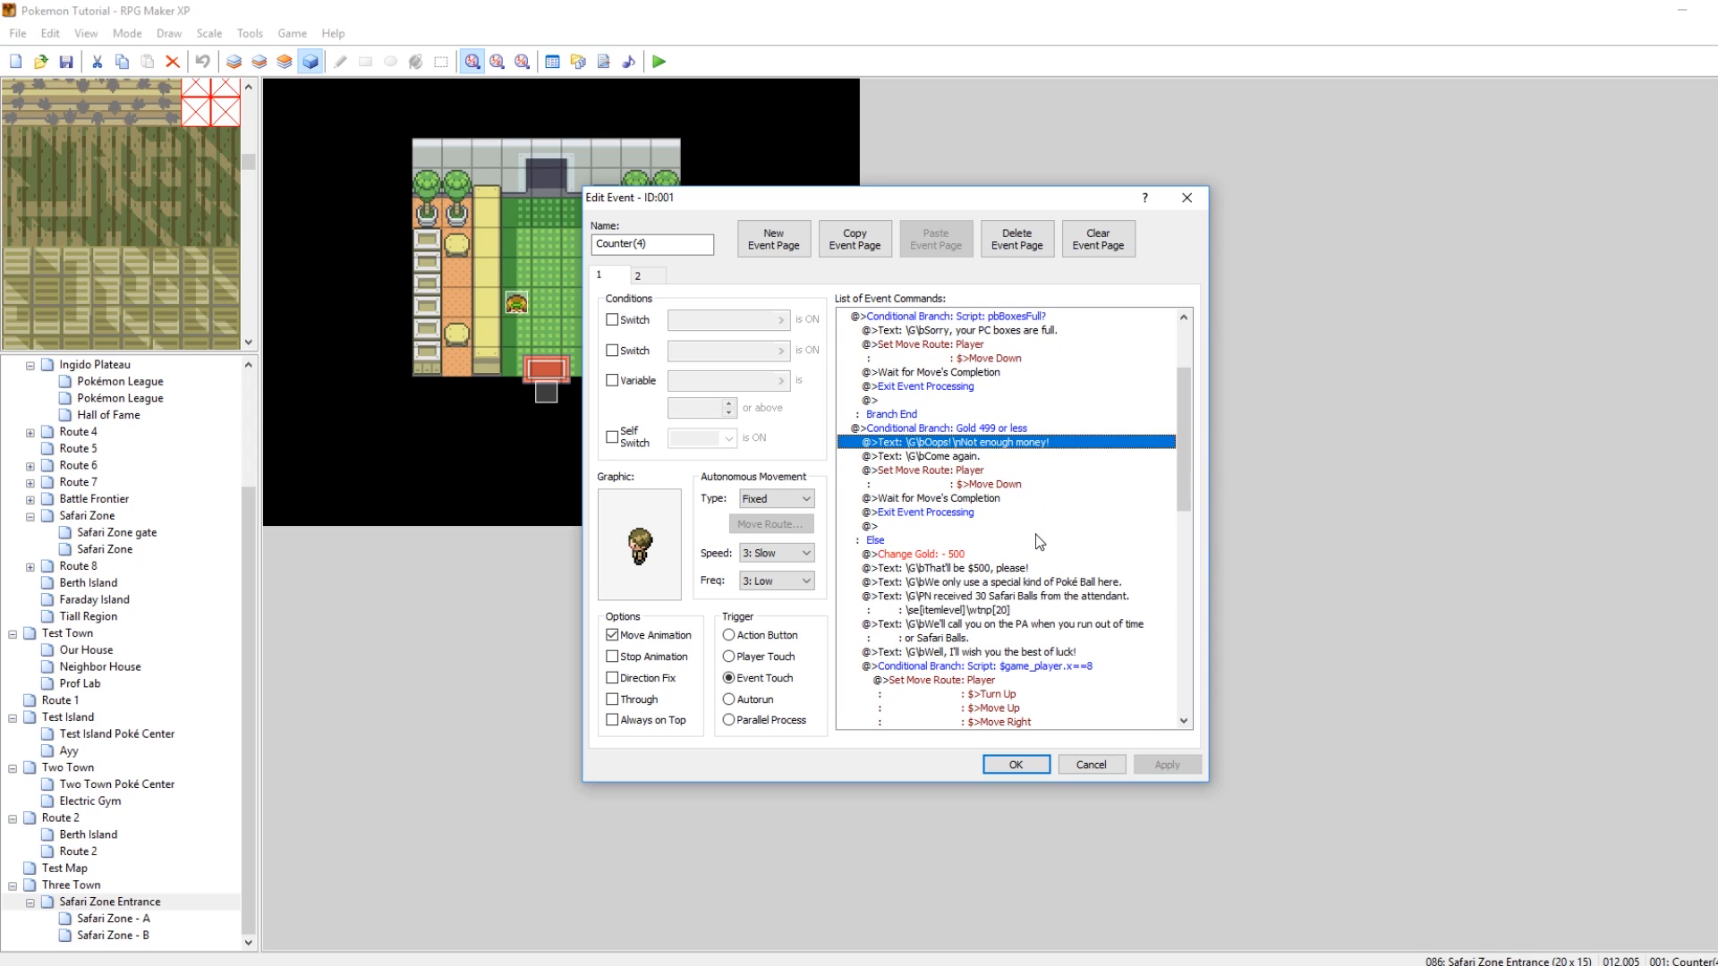
Examine the Change Gold command in the Else branch and the payment and special Poké Ball messages that follow it
{"action": "left_click", "coordinate": [953, 554]}
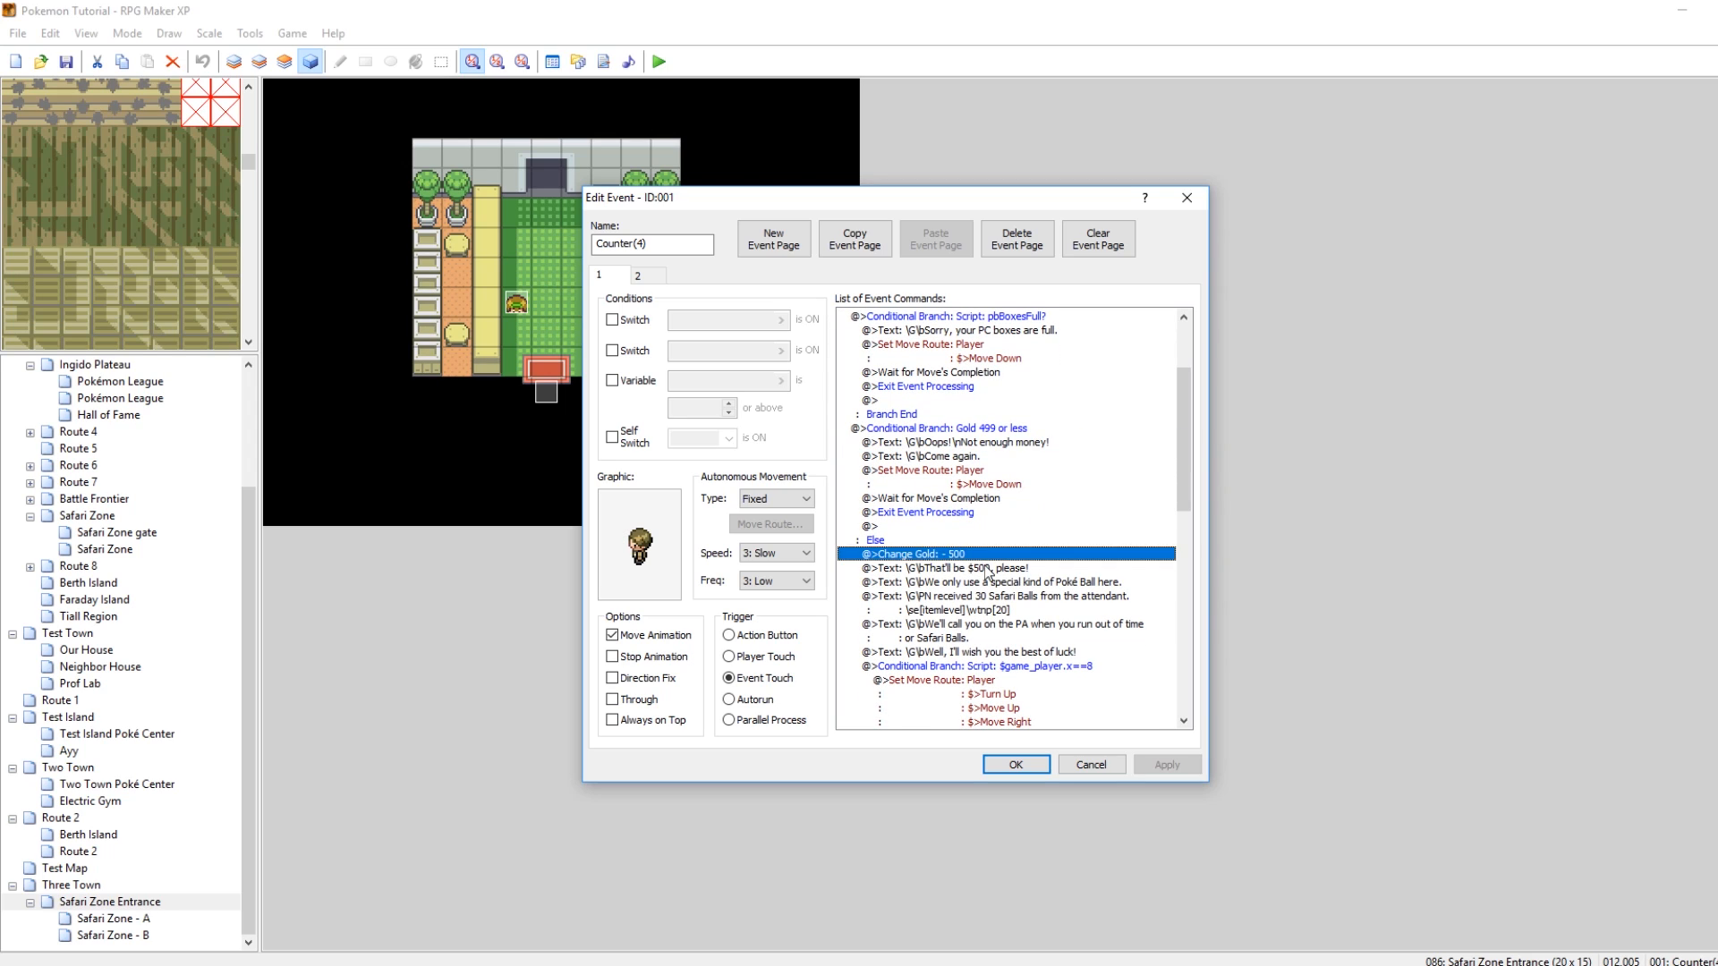
{"action": "right_click", "coordinate": [934, 556]}
{"action": "left_click", "coordinate": [908, 557]}
{"action": "left_click", "coordinate": [967, 569]}
{"action": "scroll", "coordinate": [968, 573], "scroll_direction": "down", "scroll_amount": 3}
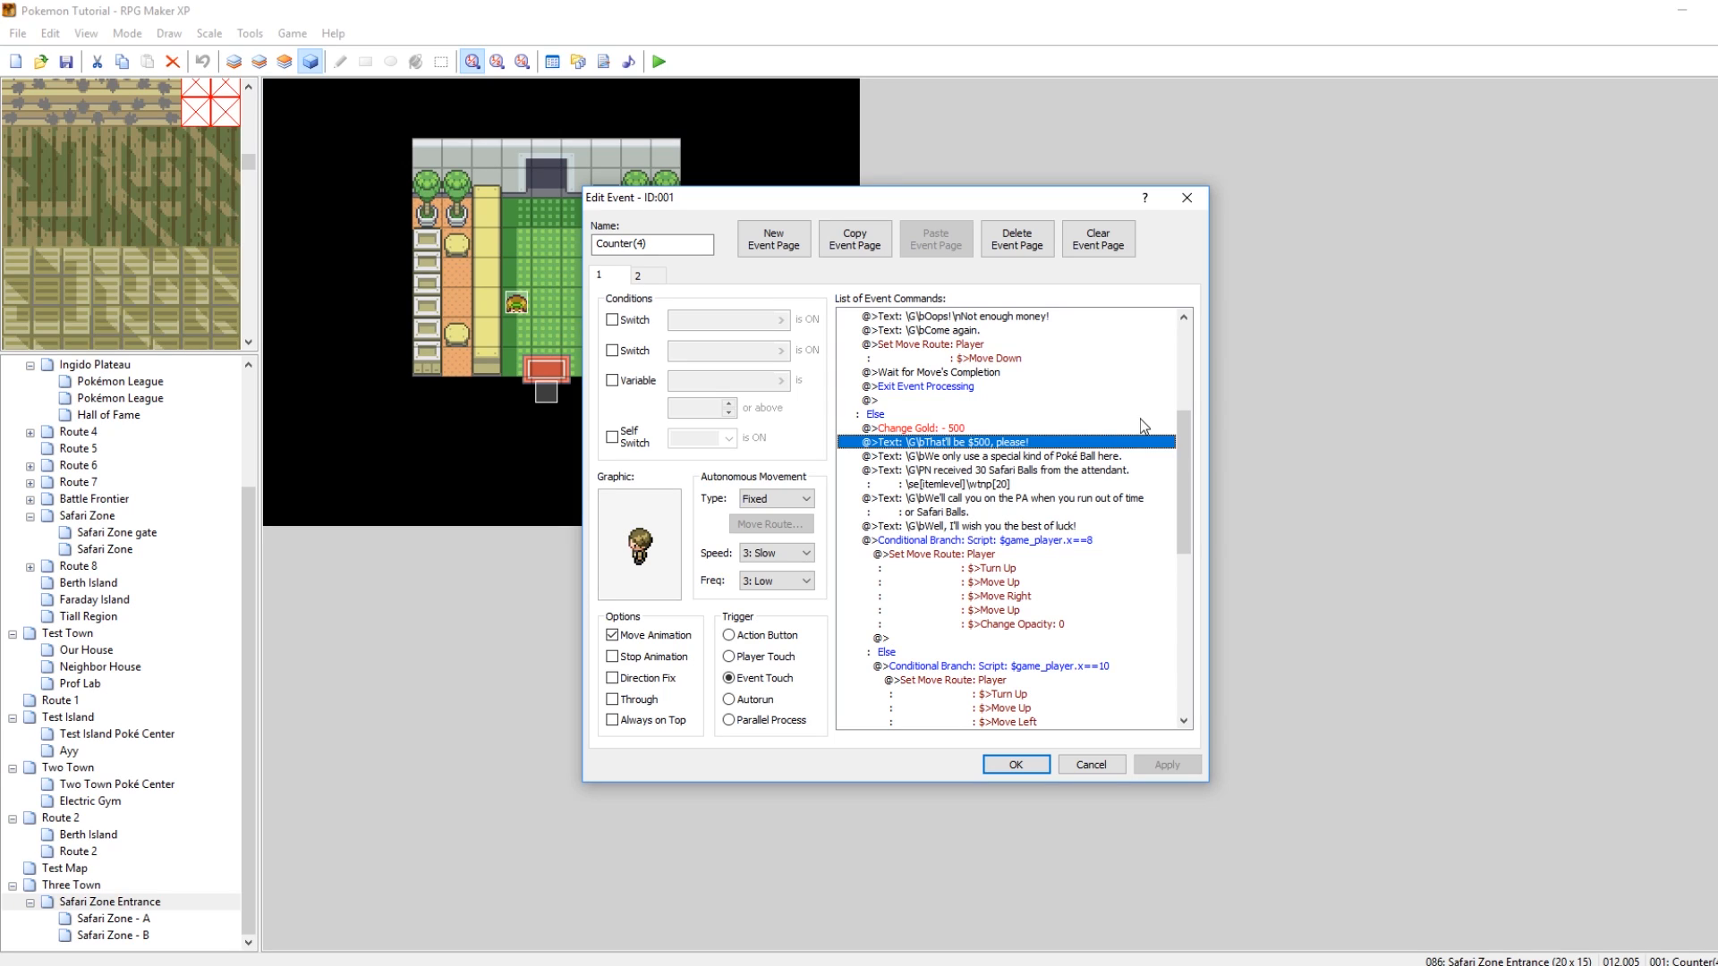
{"action": "left_click", "coordinate": [956, 457]}
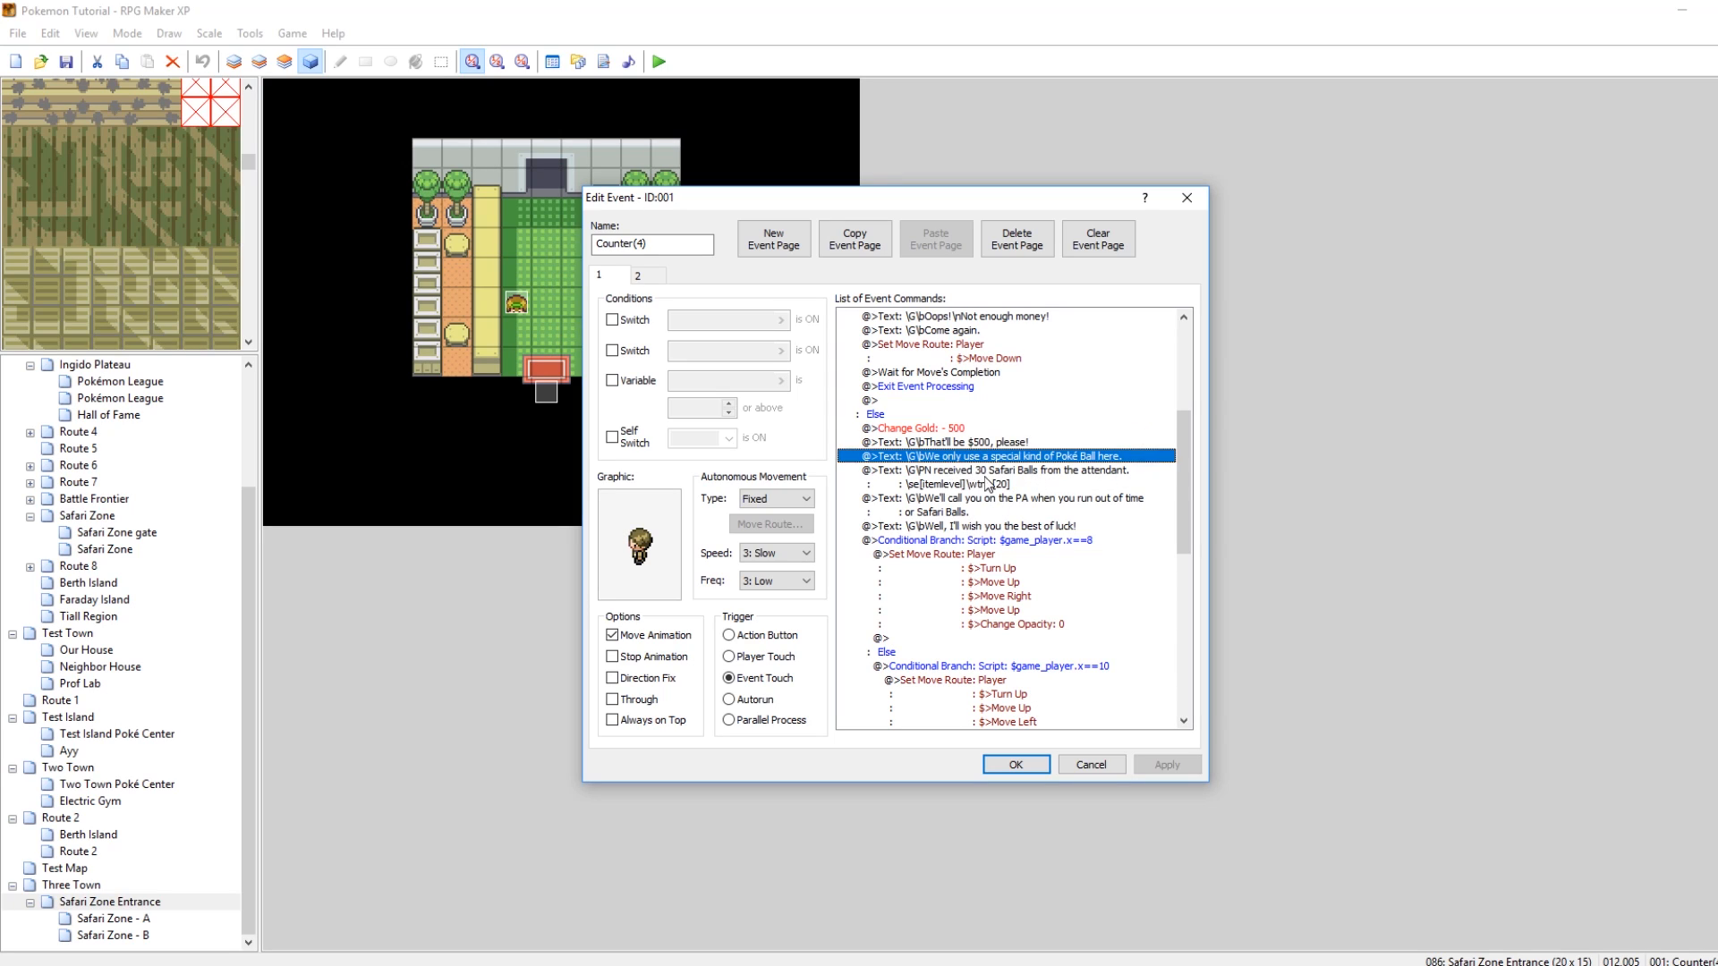
{"action": "scroll", "coordinate": [1078, 597], "scroll_direction": "down", "scroll_amount": 1}
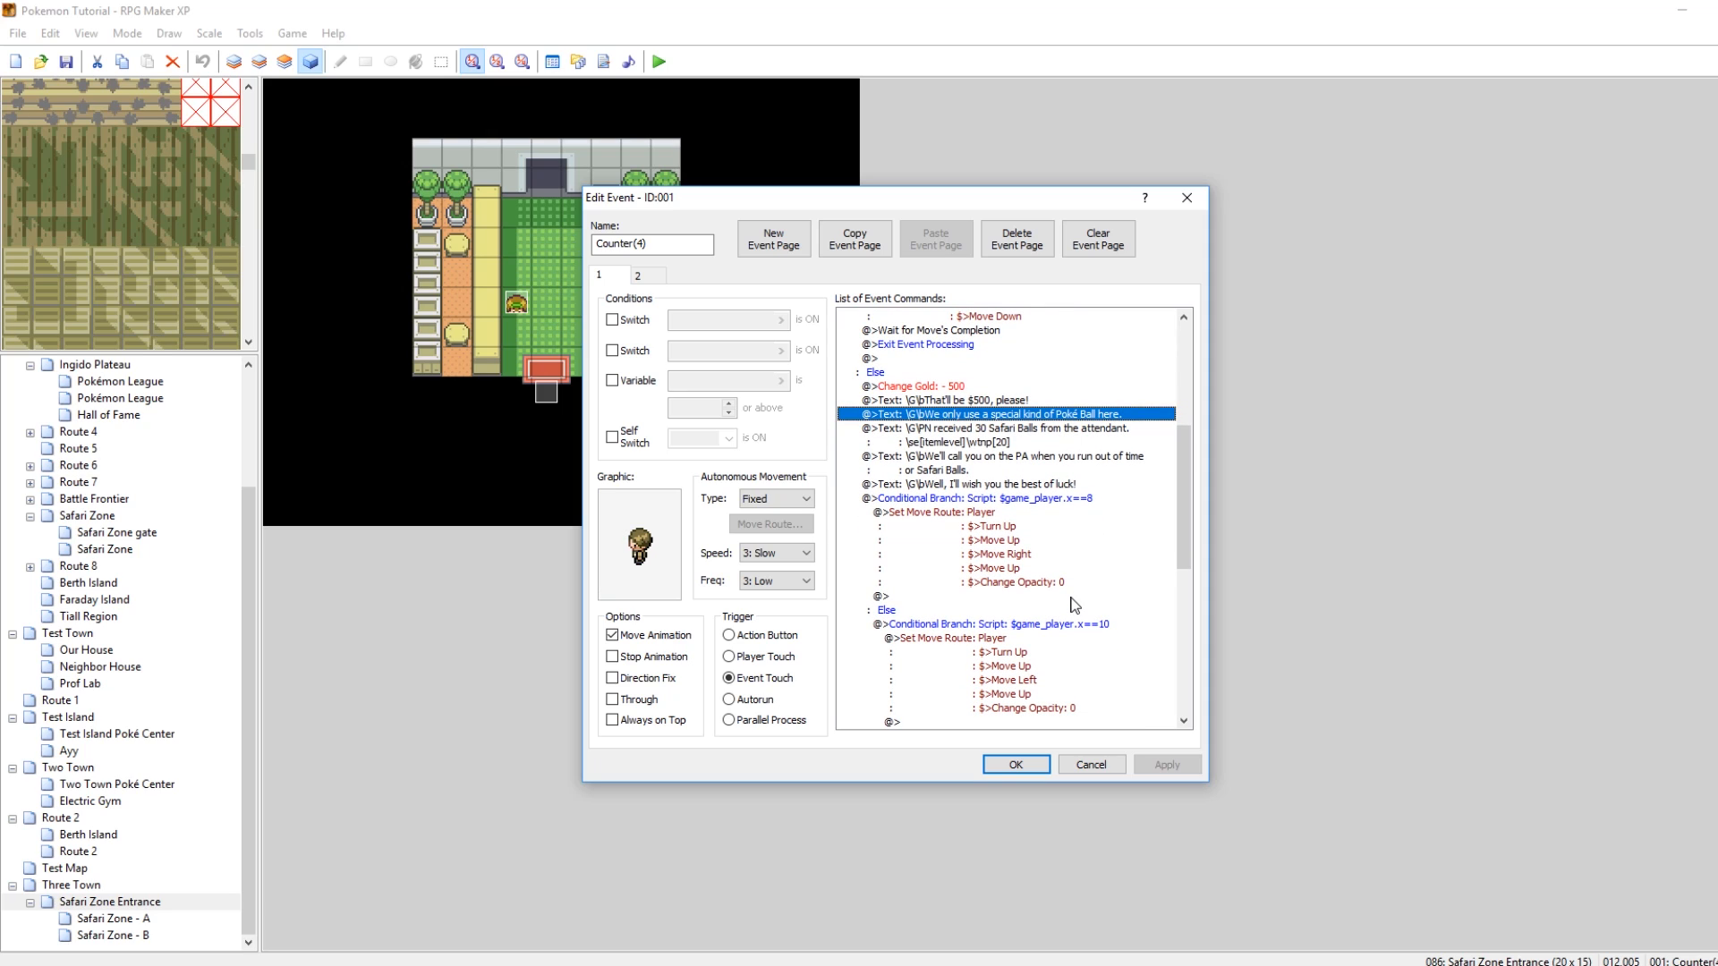
Examine the conditional branches for $game_player.x==8 and $game_player.x==10 and the player move routes inside them
{"action": "scroll", "coordinate": [1074, 605], "scroll_direction": "down", "scroll_amount": 1}
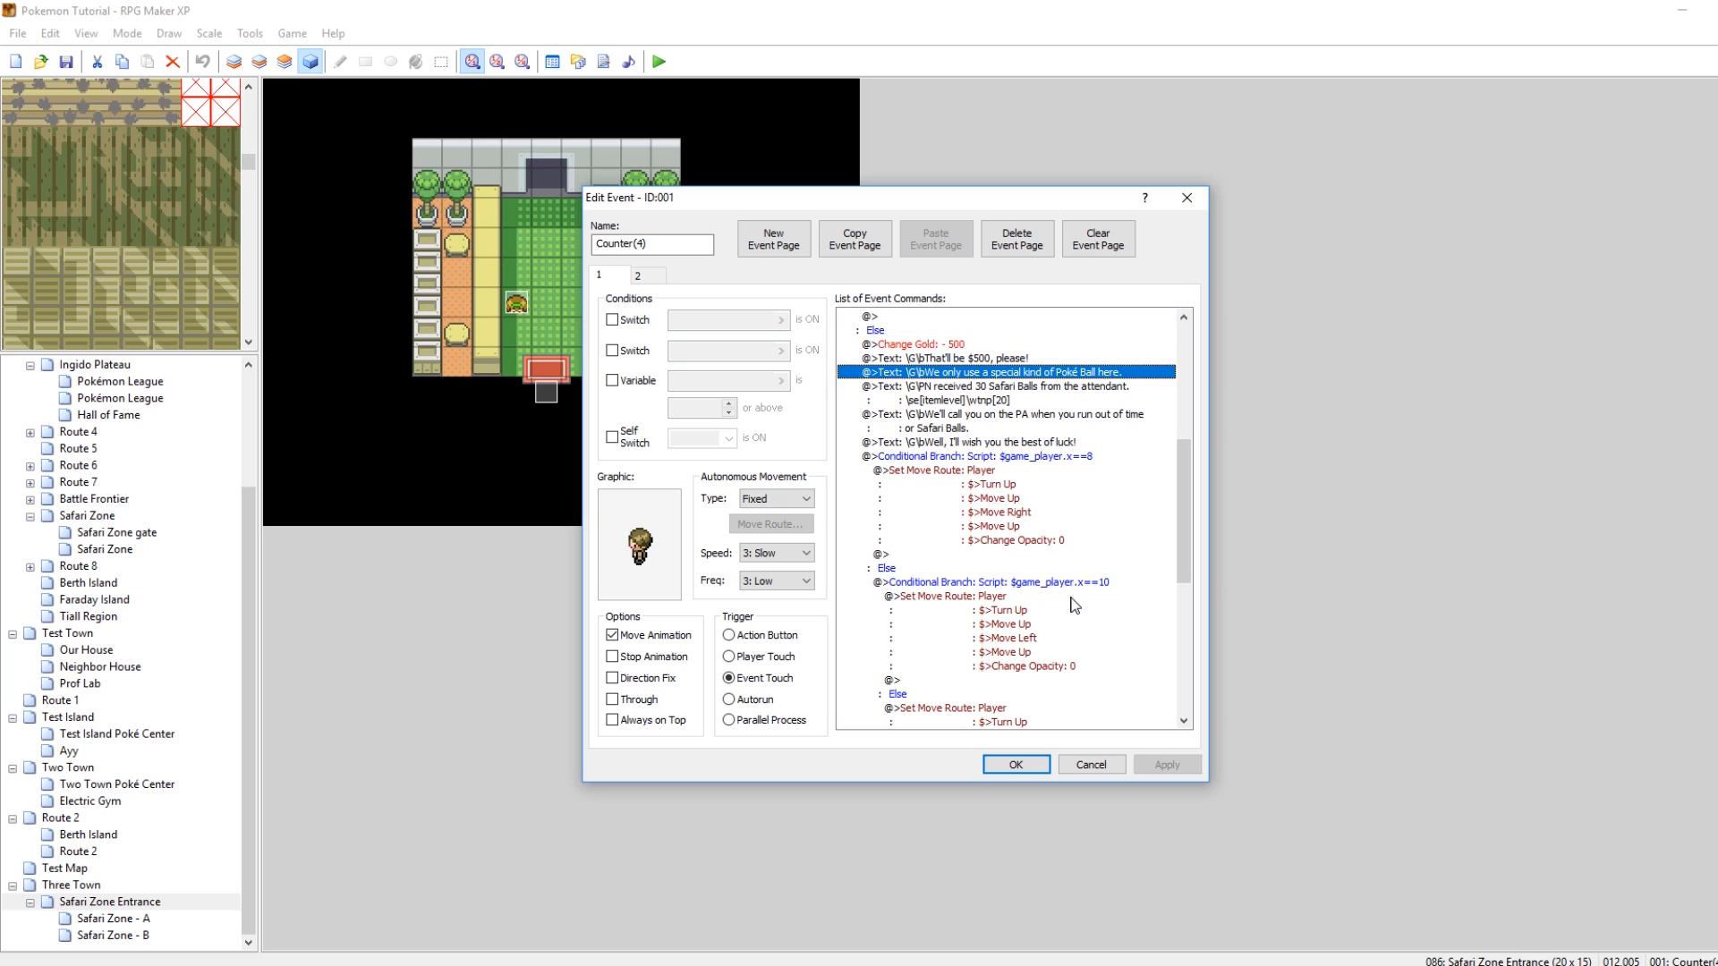
{"action": "left_click", "coordinate": [1033, 457]}
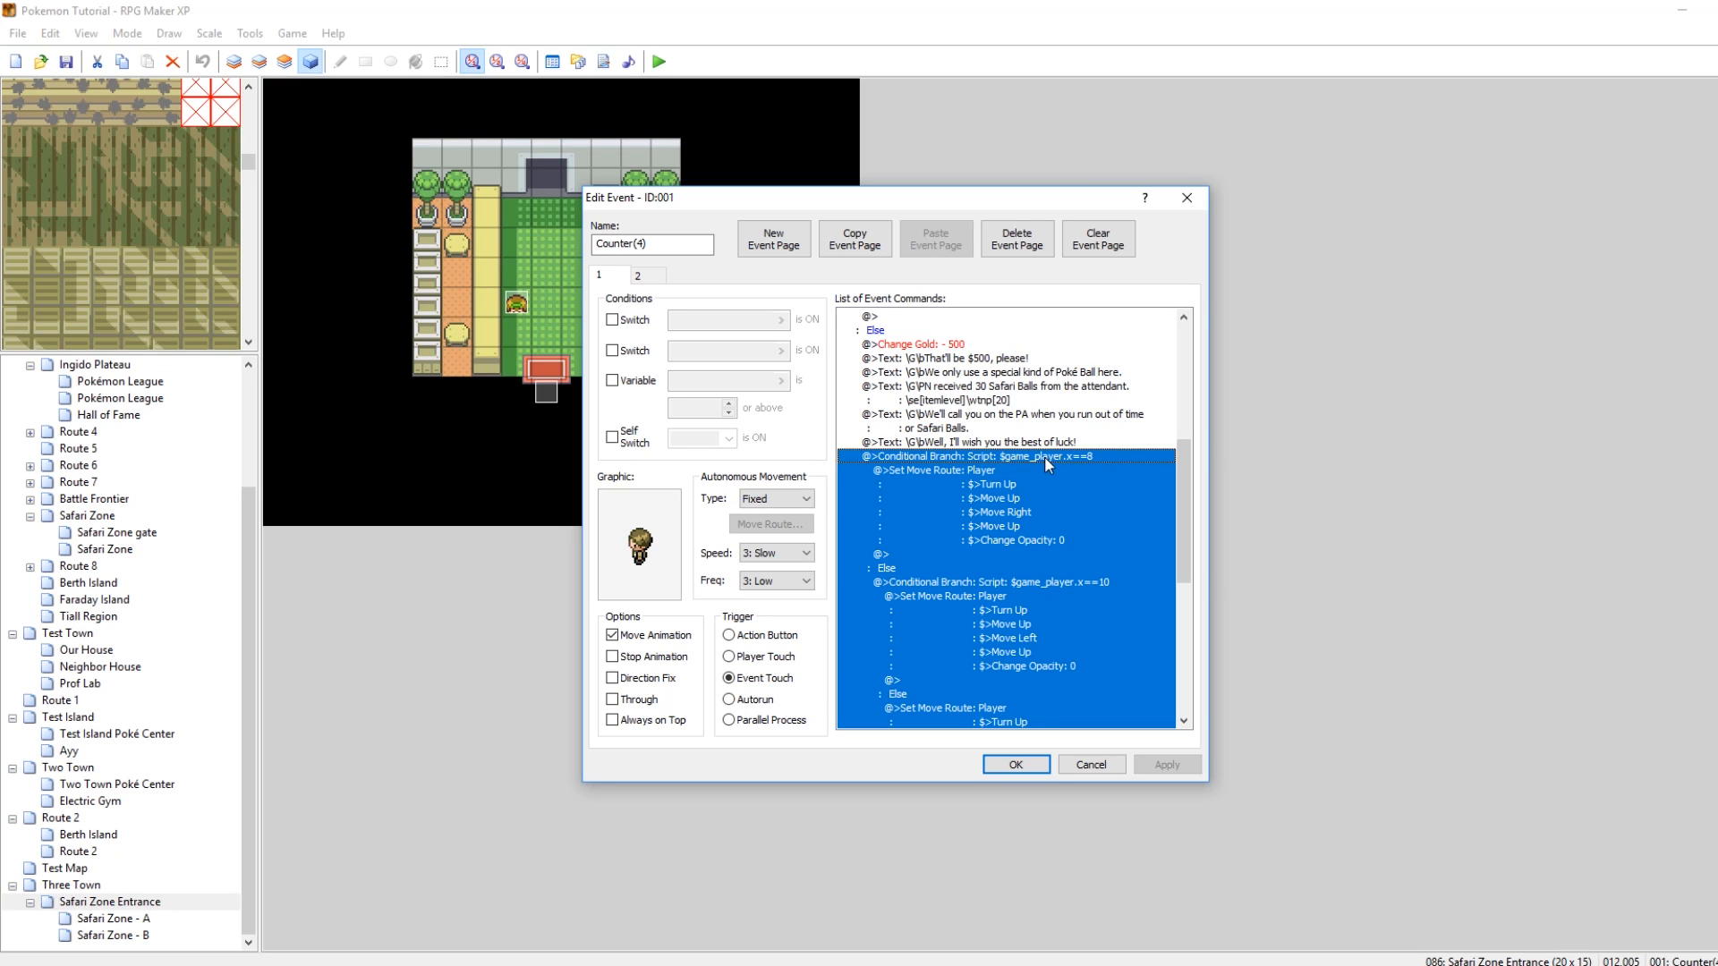
{"action": "left_click", "coordinate": [1034, 587]}
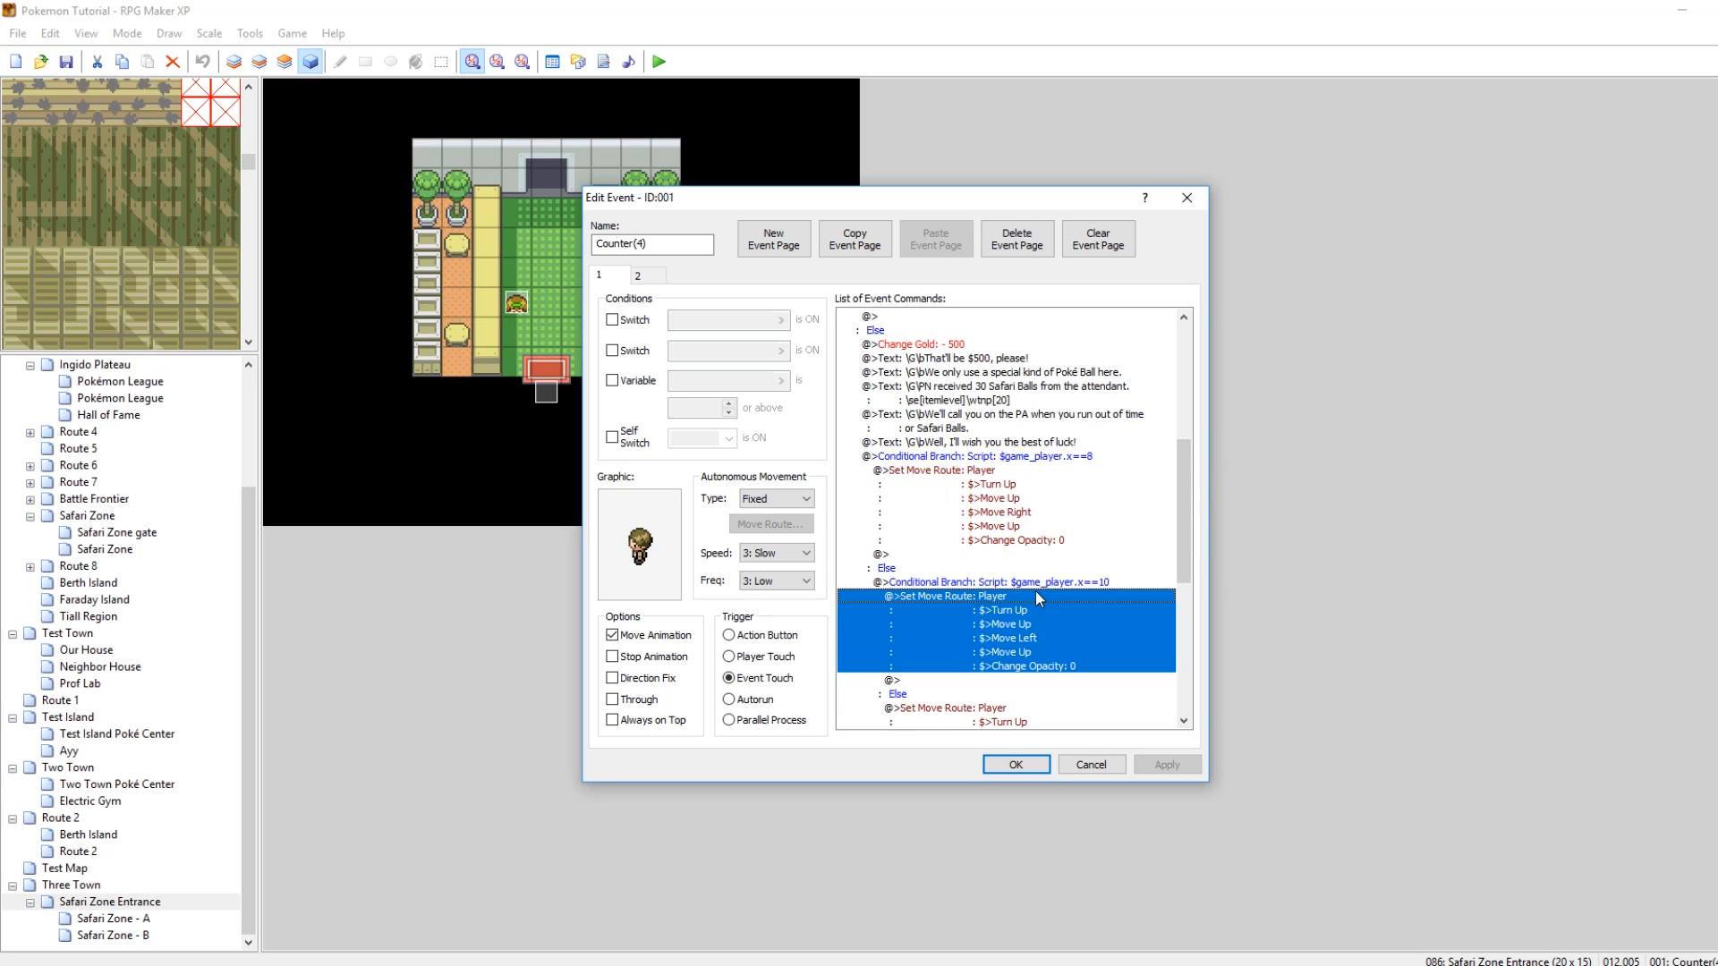
{"action": "left_click", "coordinate": [1035, 462]}
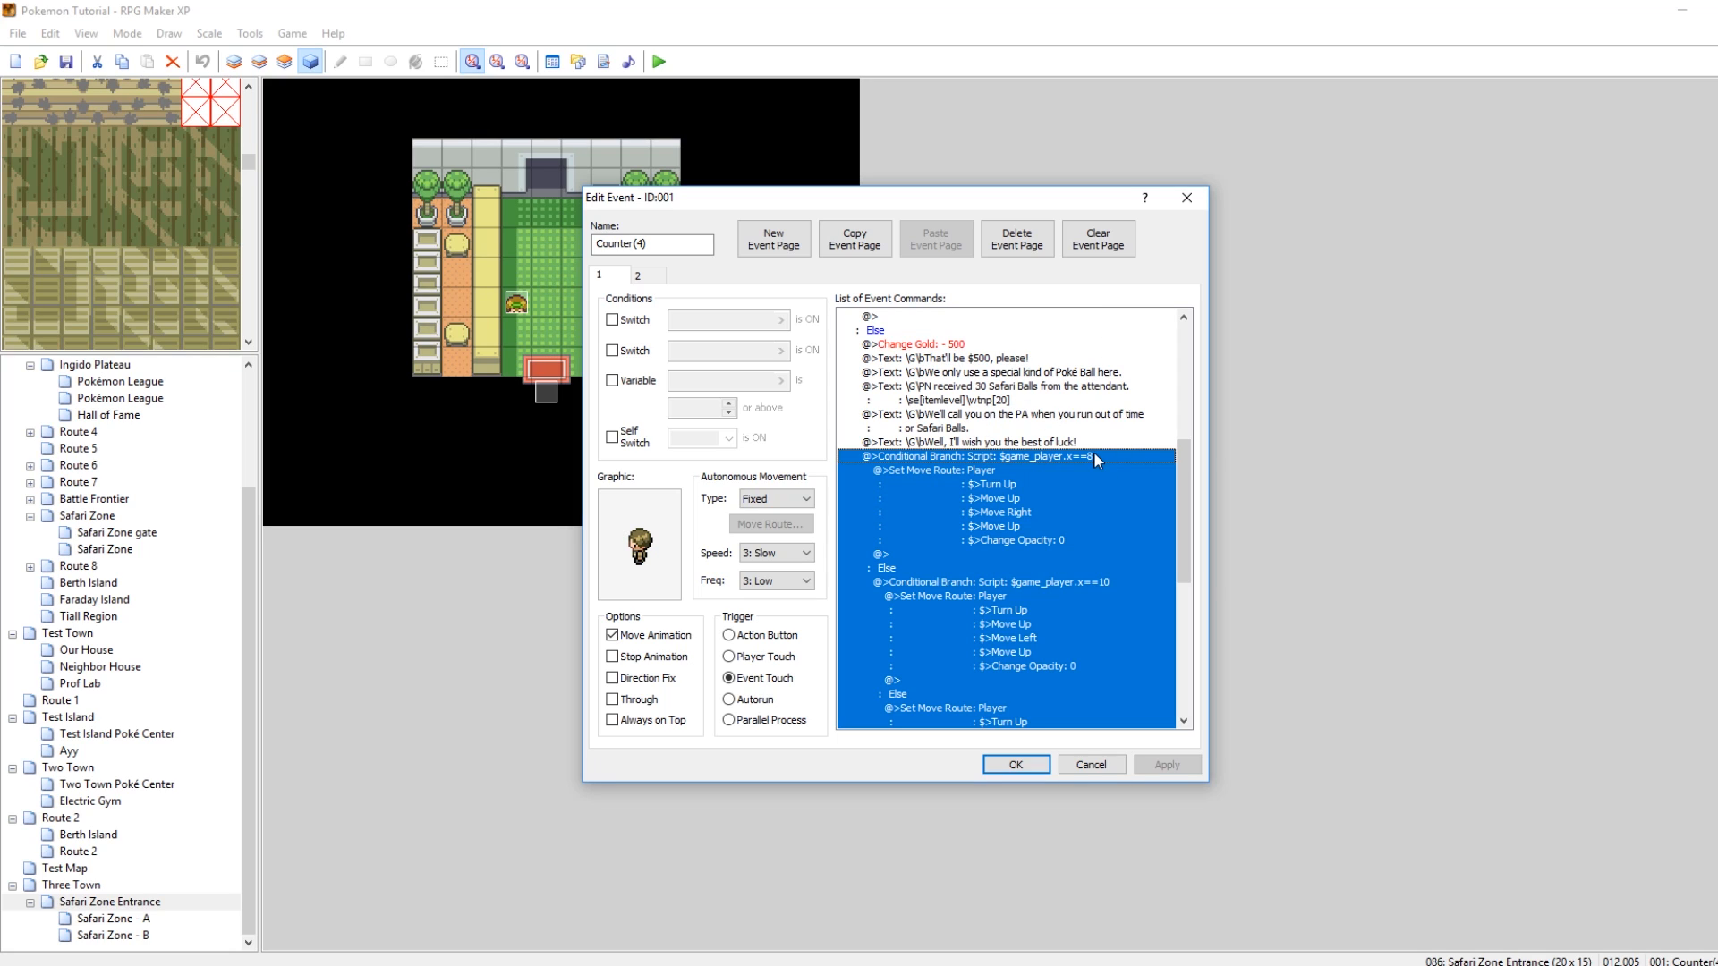
Close the event editor, open the Safari Zone gate map and check the X coordinates of the three walkway tiles beside the attendant
{"action": "left_click", "coordinate": [1187, 197]}
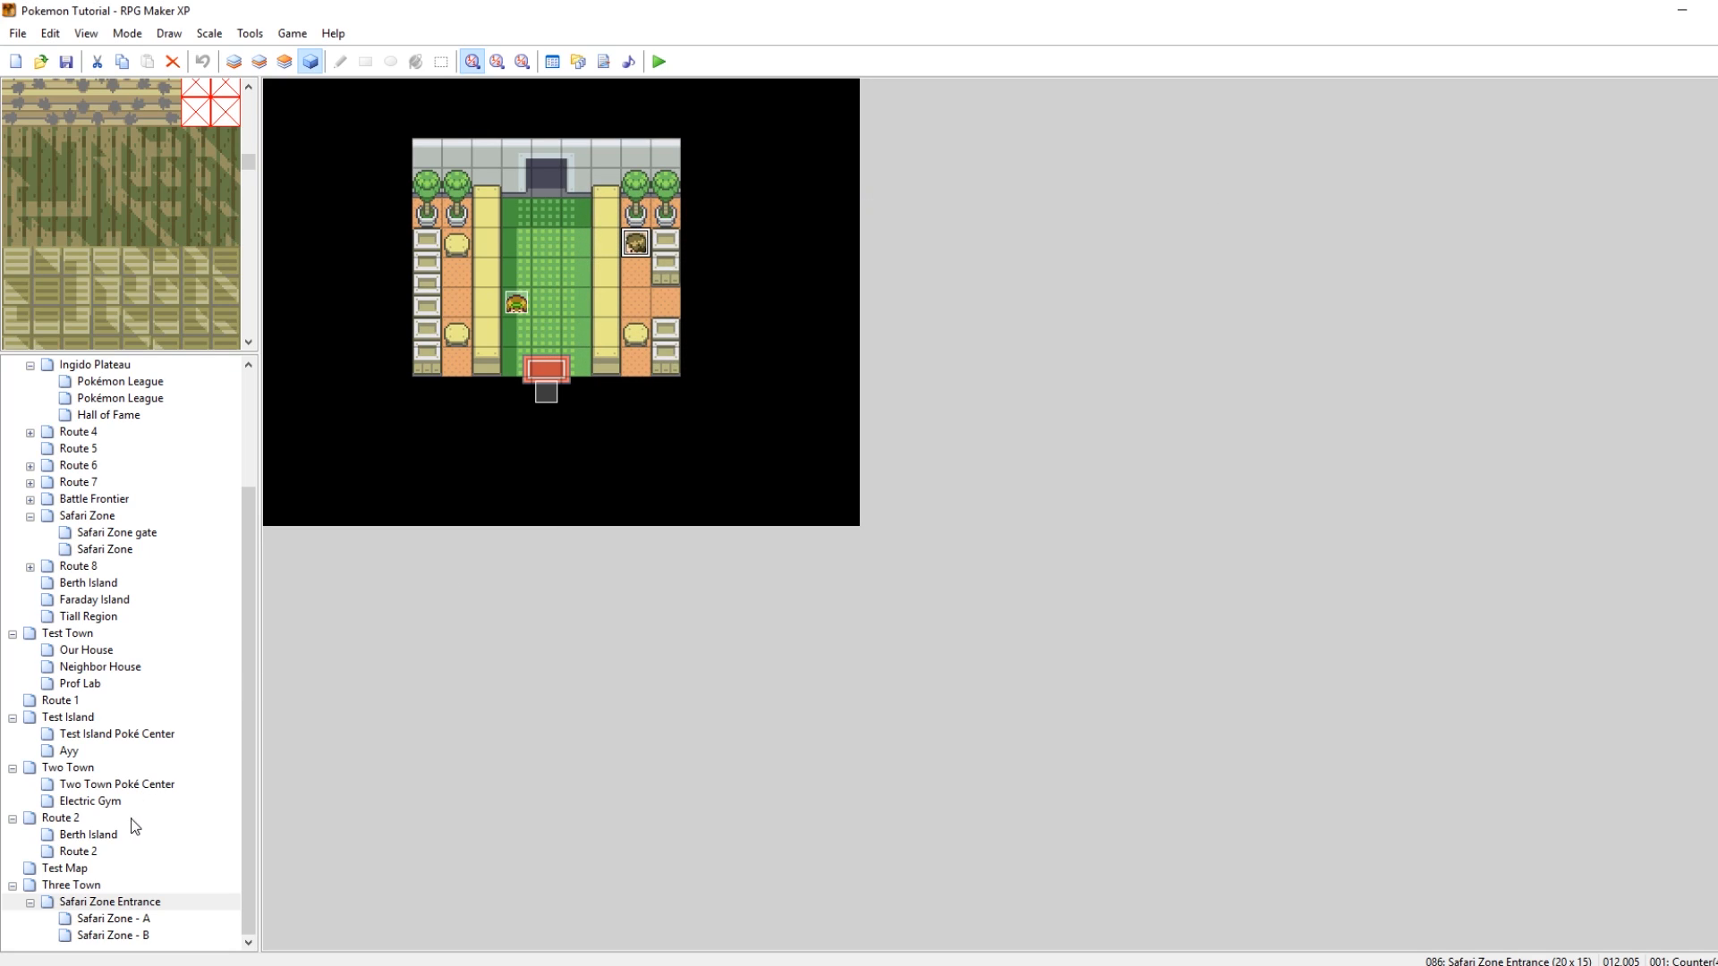
{"action": "left_click", "coordinate": [123, 534]}
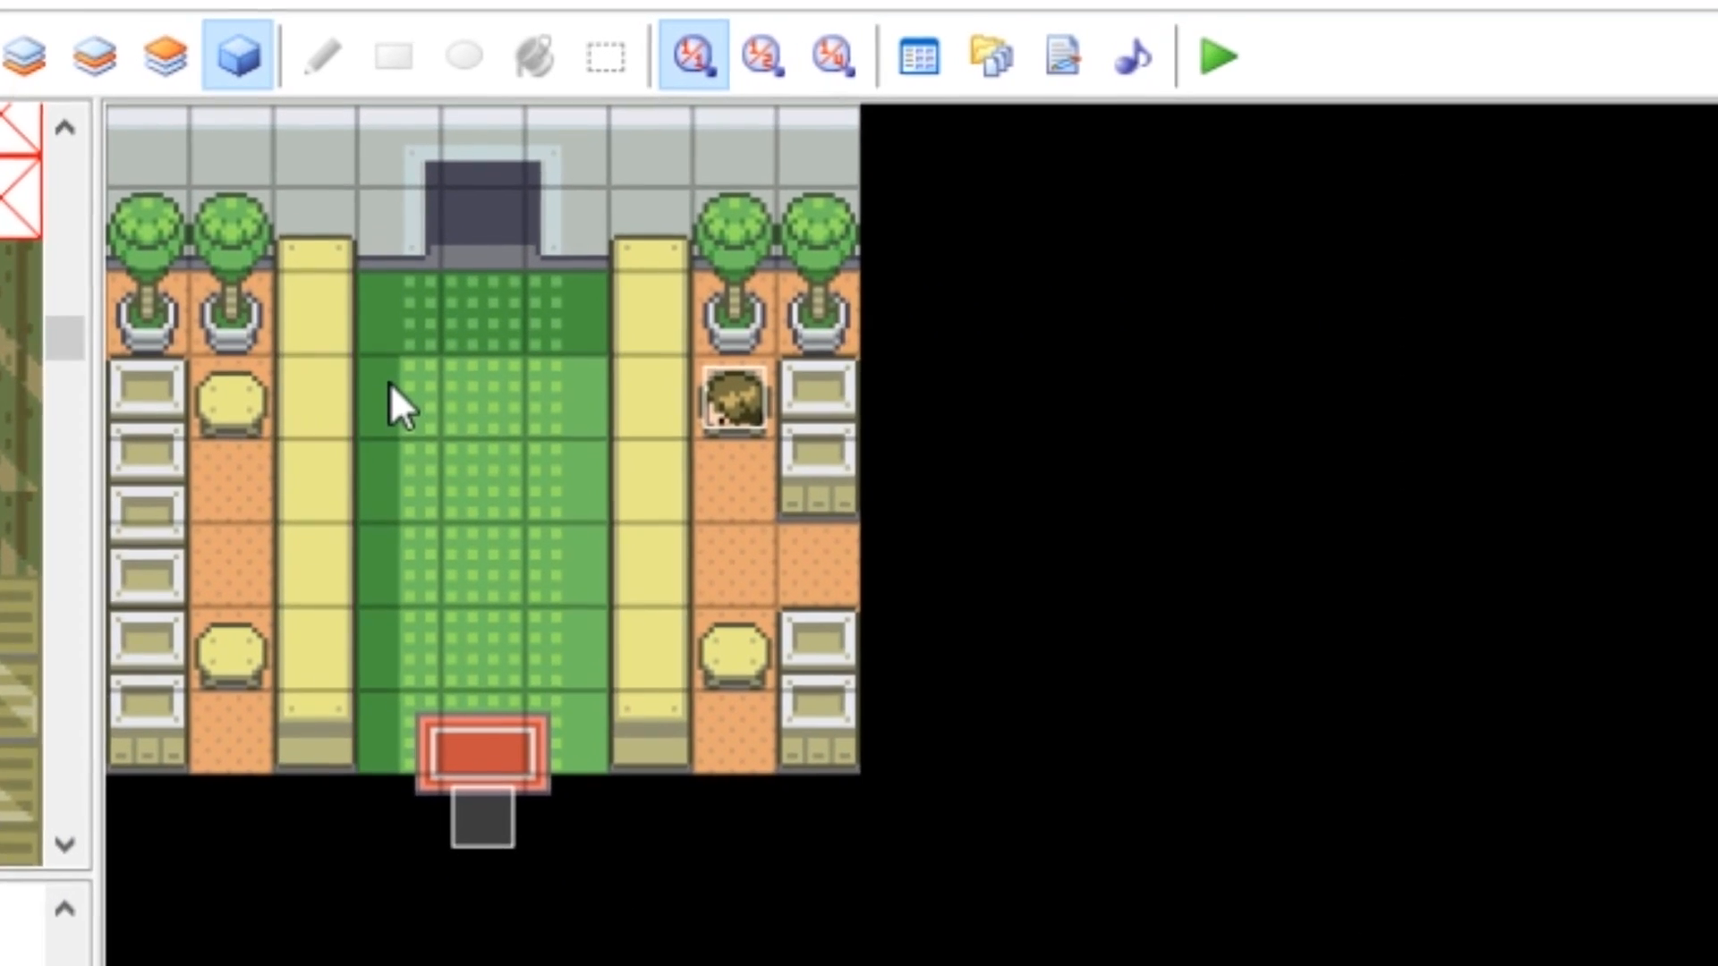
{"action": "left_click", "coordinate": [391, 386]}
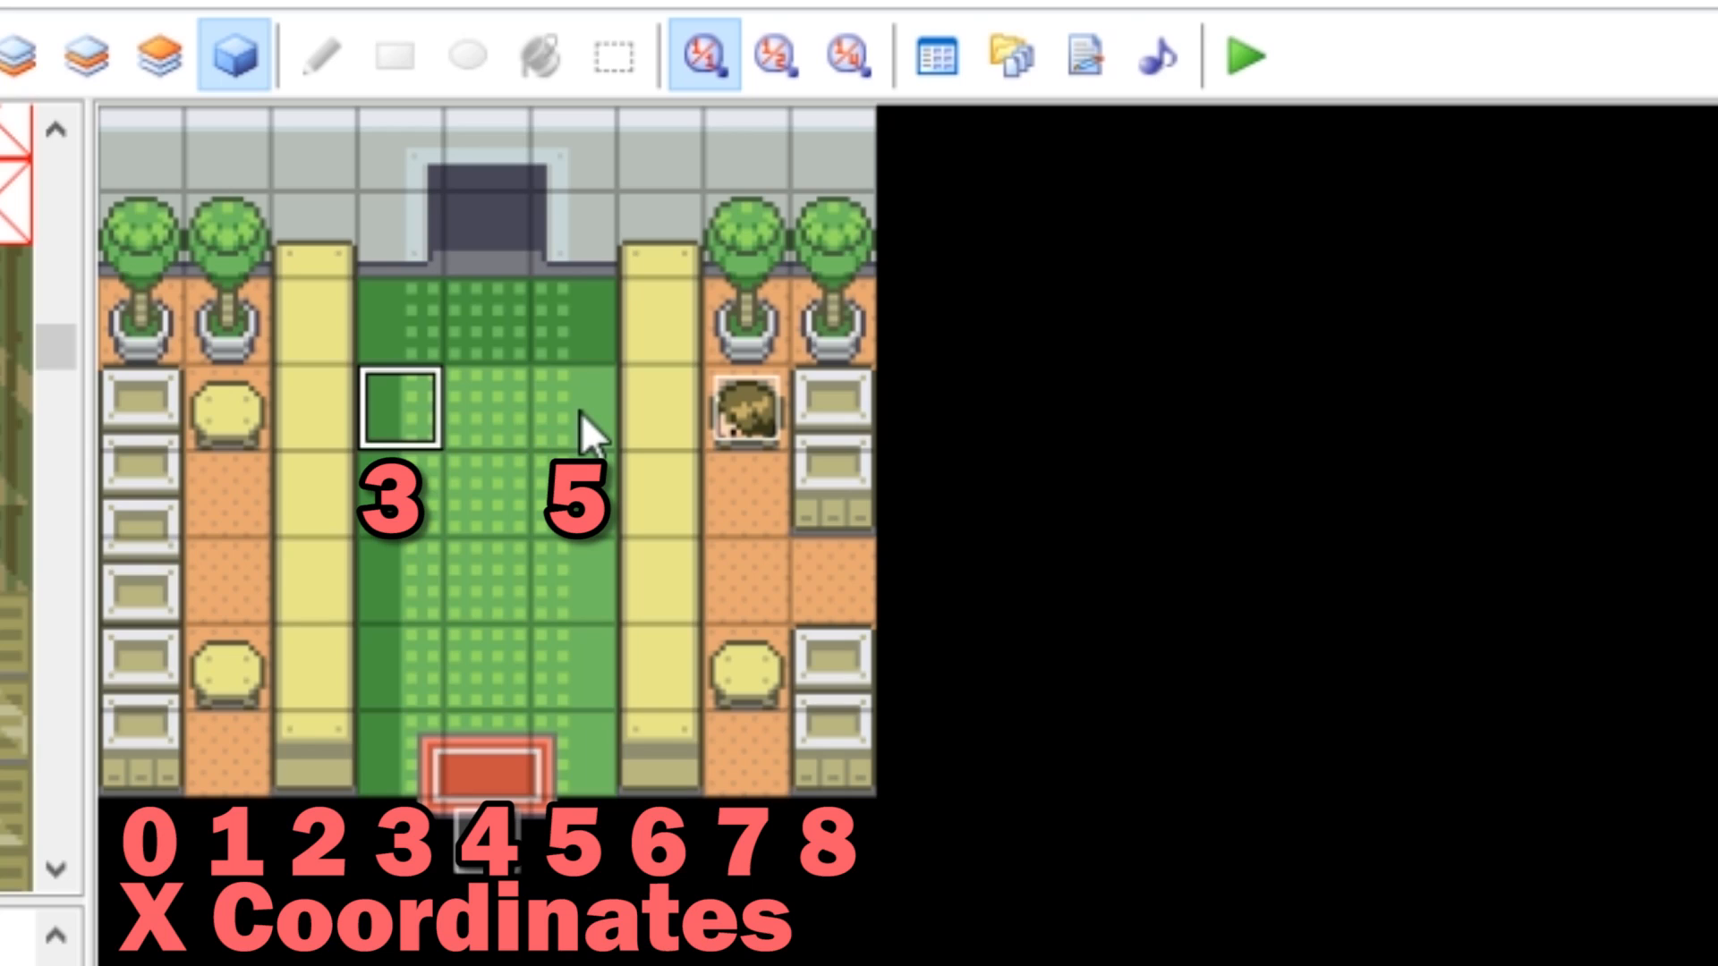
{"action": "left_click", "coordinate": [580, 413]}
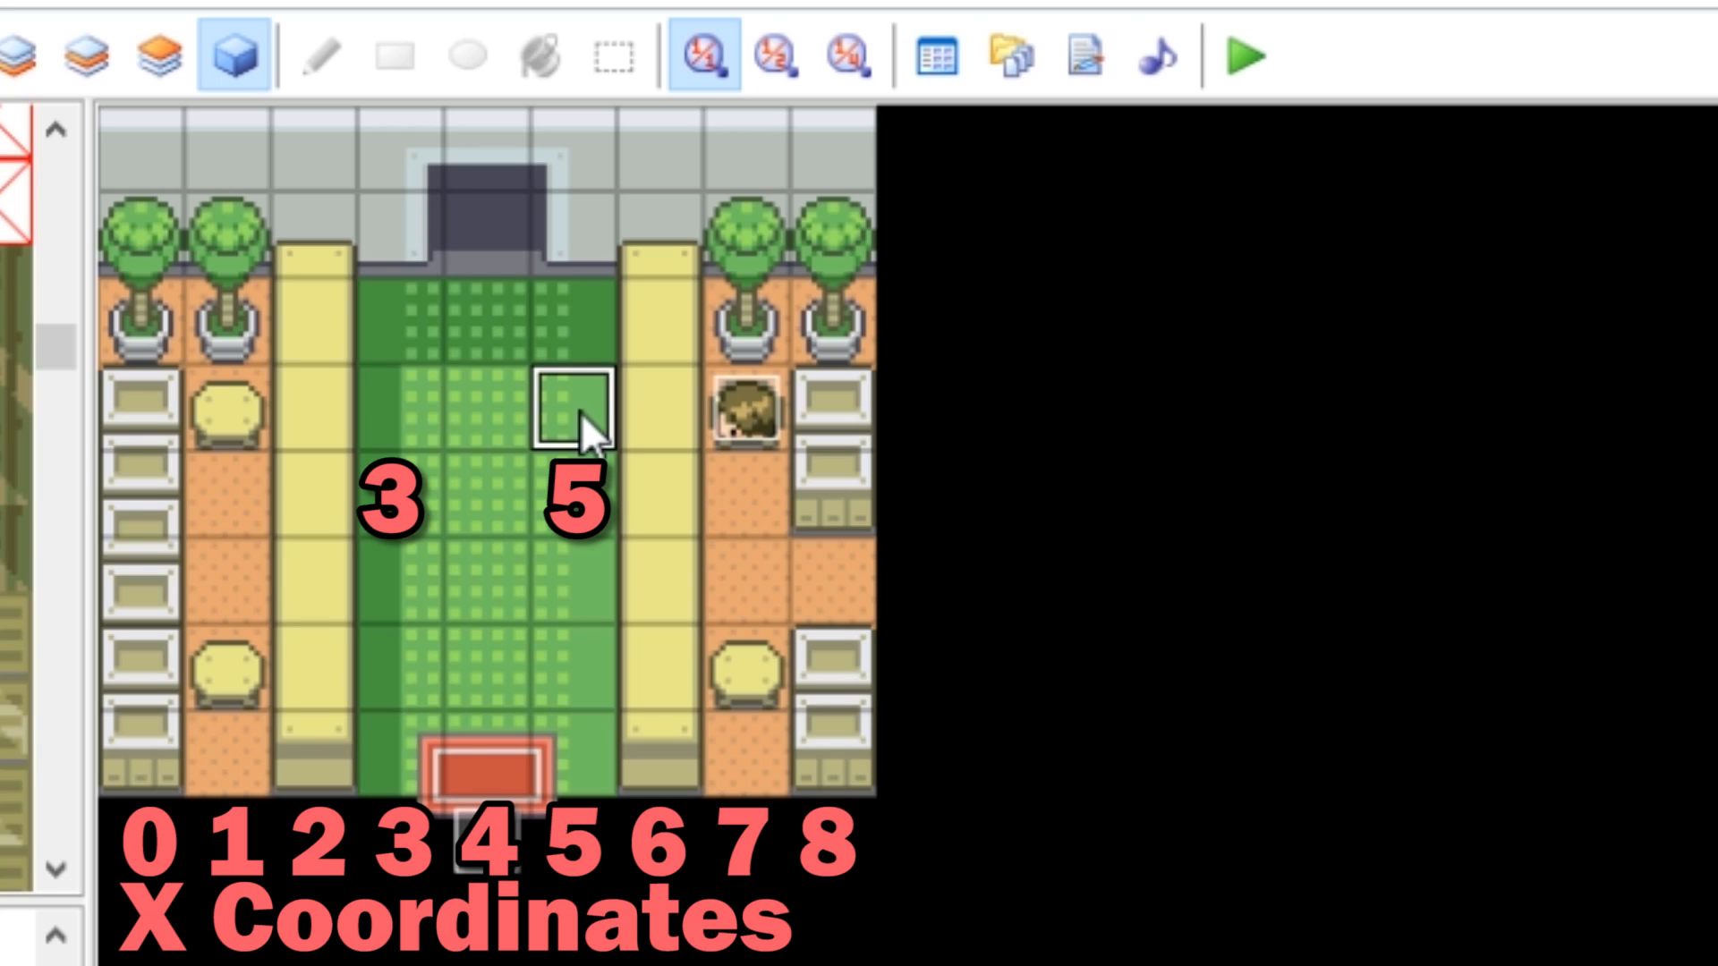
{"action": "left_click", "coordinate": [491, 400]}
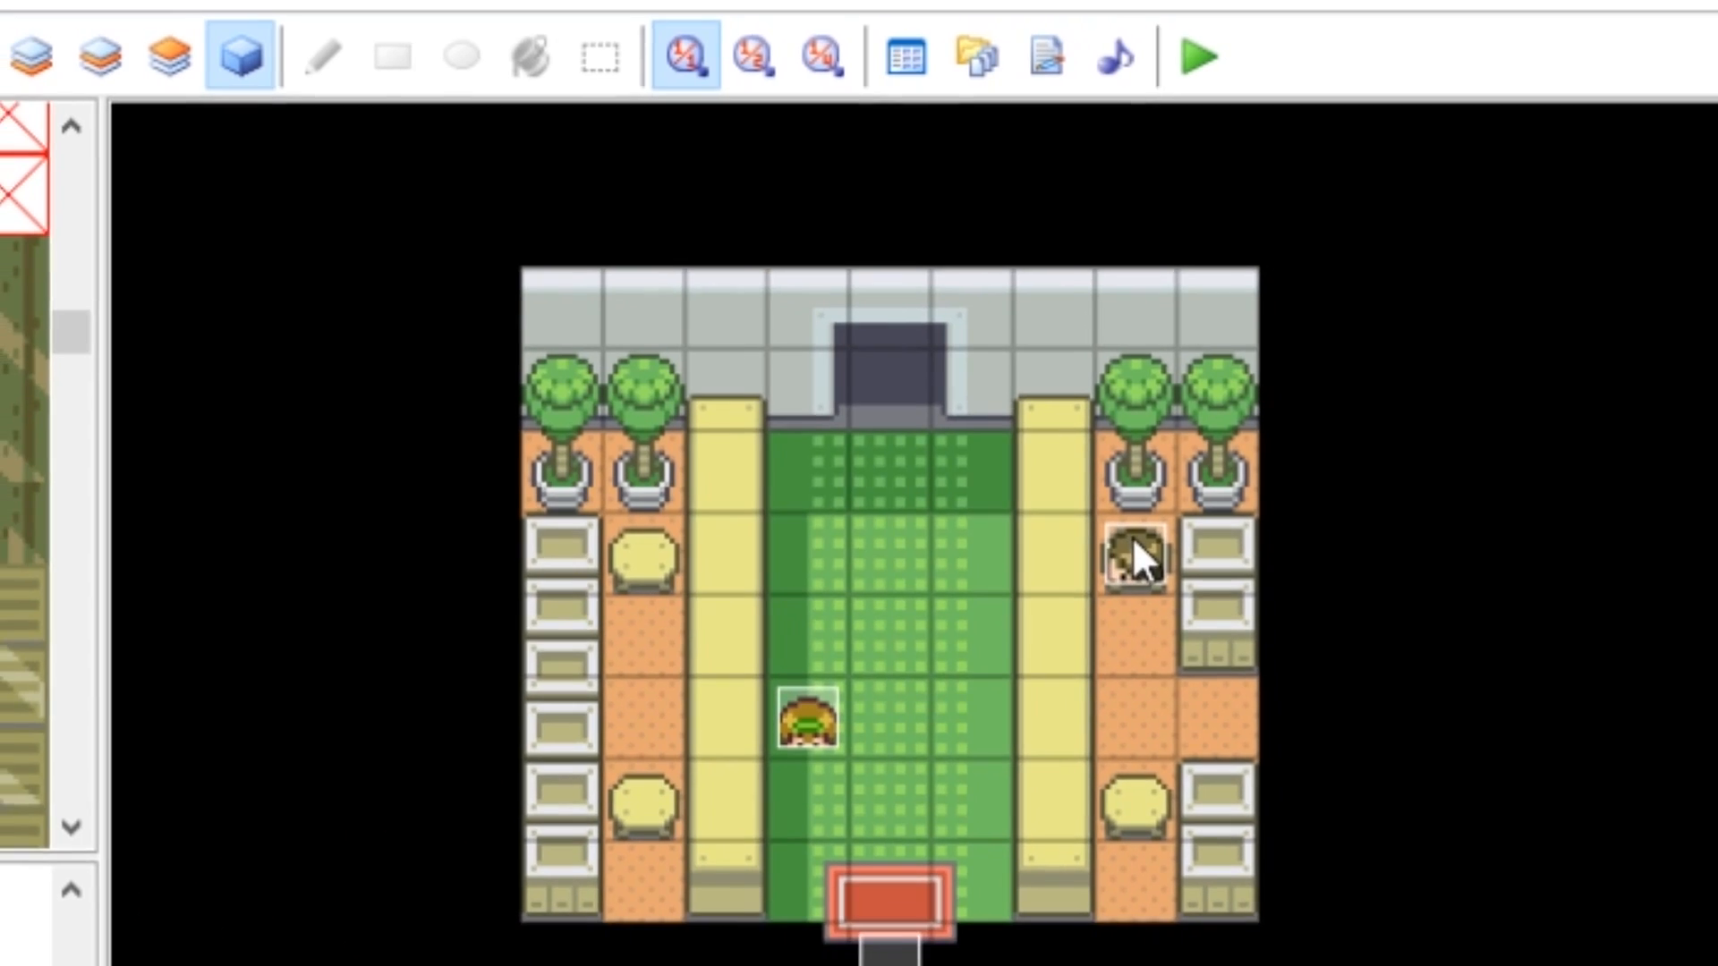
Reopen the Safari Zone Entrance attendant's Counter(4) event and examine the $game_player.x==8 branch with its player move route
{"action": "double_click", "coordinate": [1138, 554]}
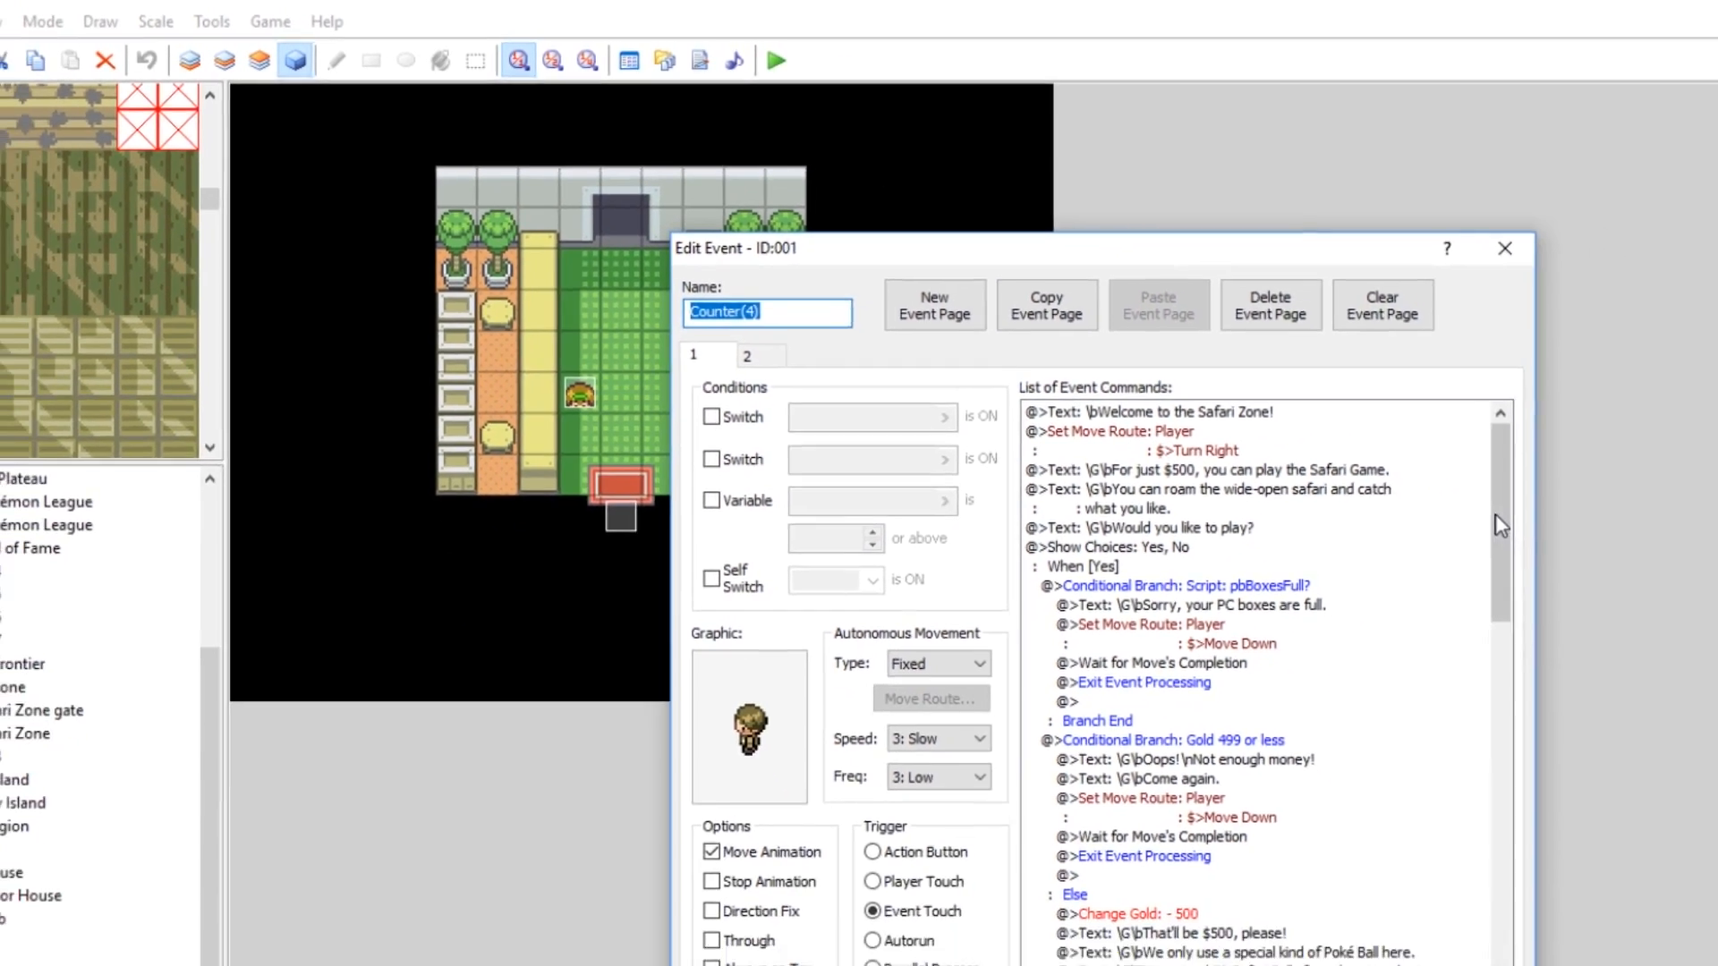
{"action": "left_click_drag", "start_coordinate": [1497, 513], "coordinate": [1201, 569]}
{"action": "scroll", "coordinate": [1078, 447], "scroll_direction": "up", "scroll_amount": 2}
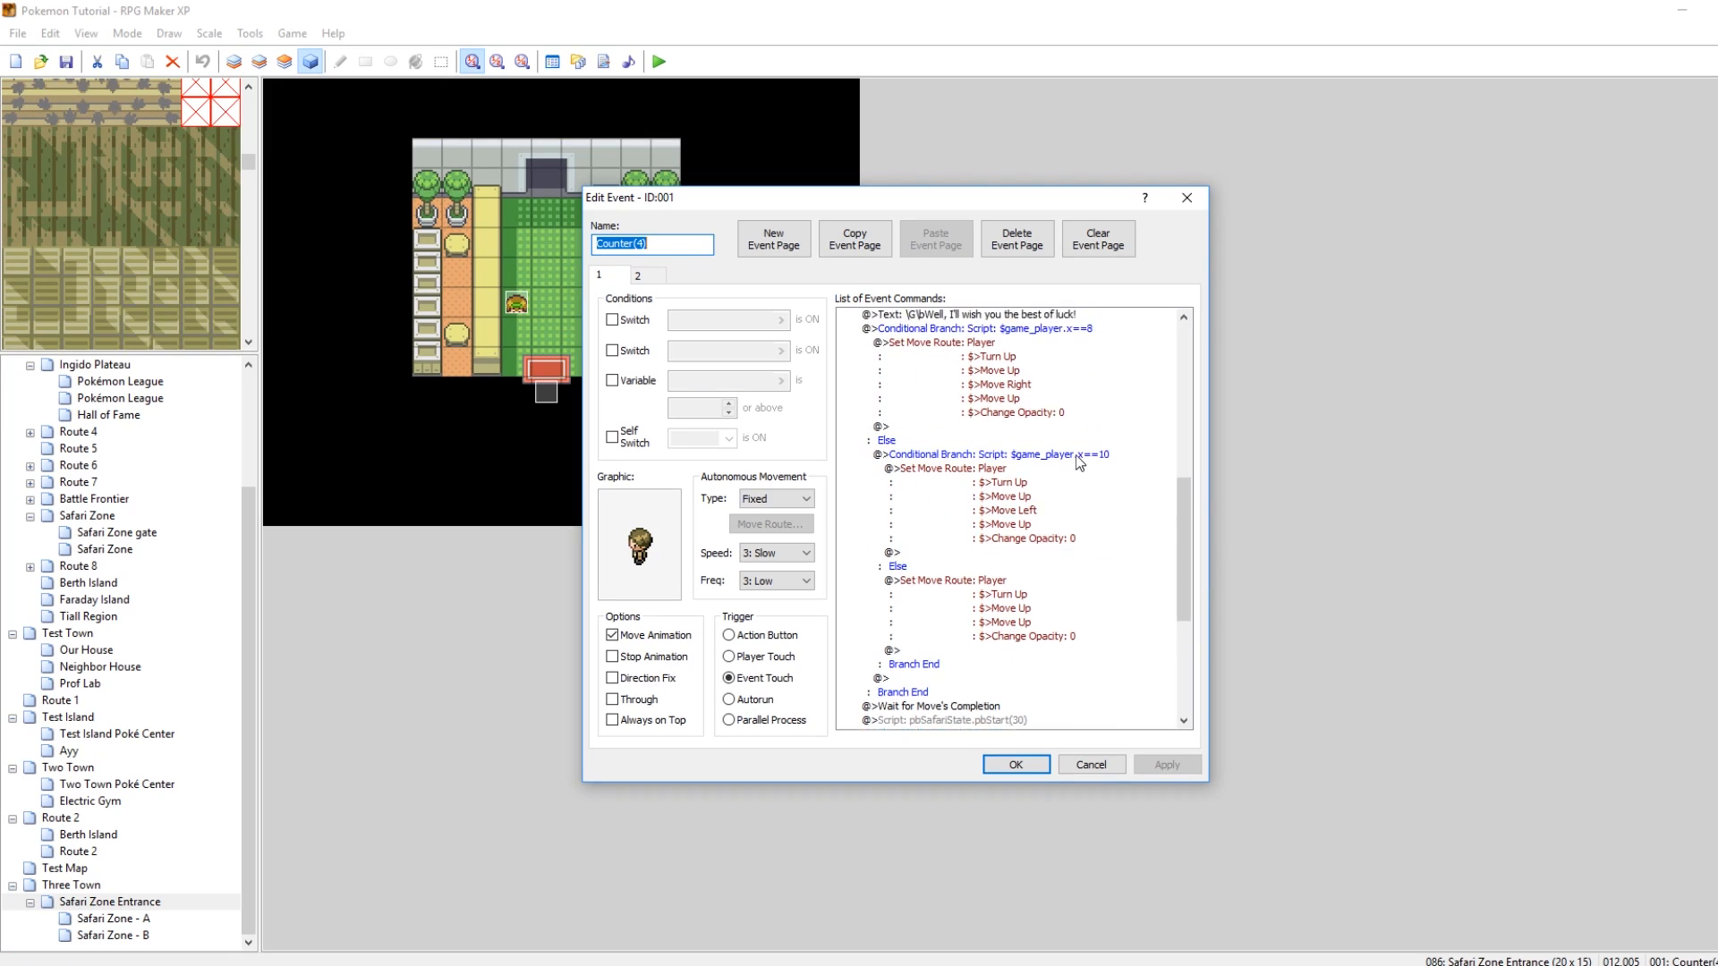
{"action": "left_click", "coordinate": [1048, 390]}
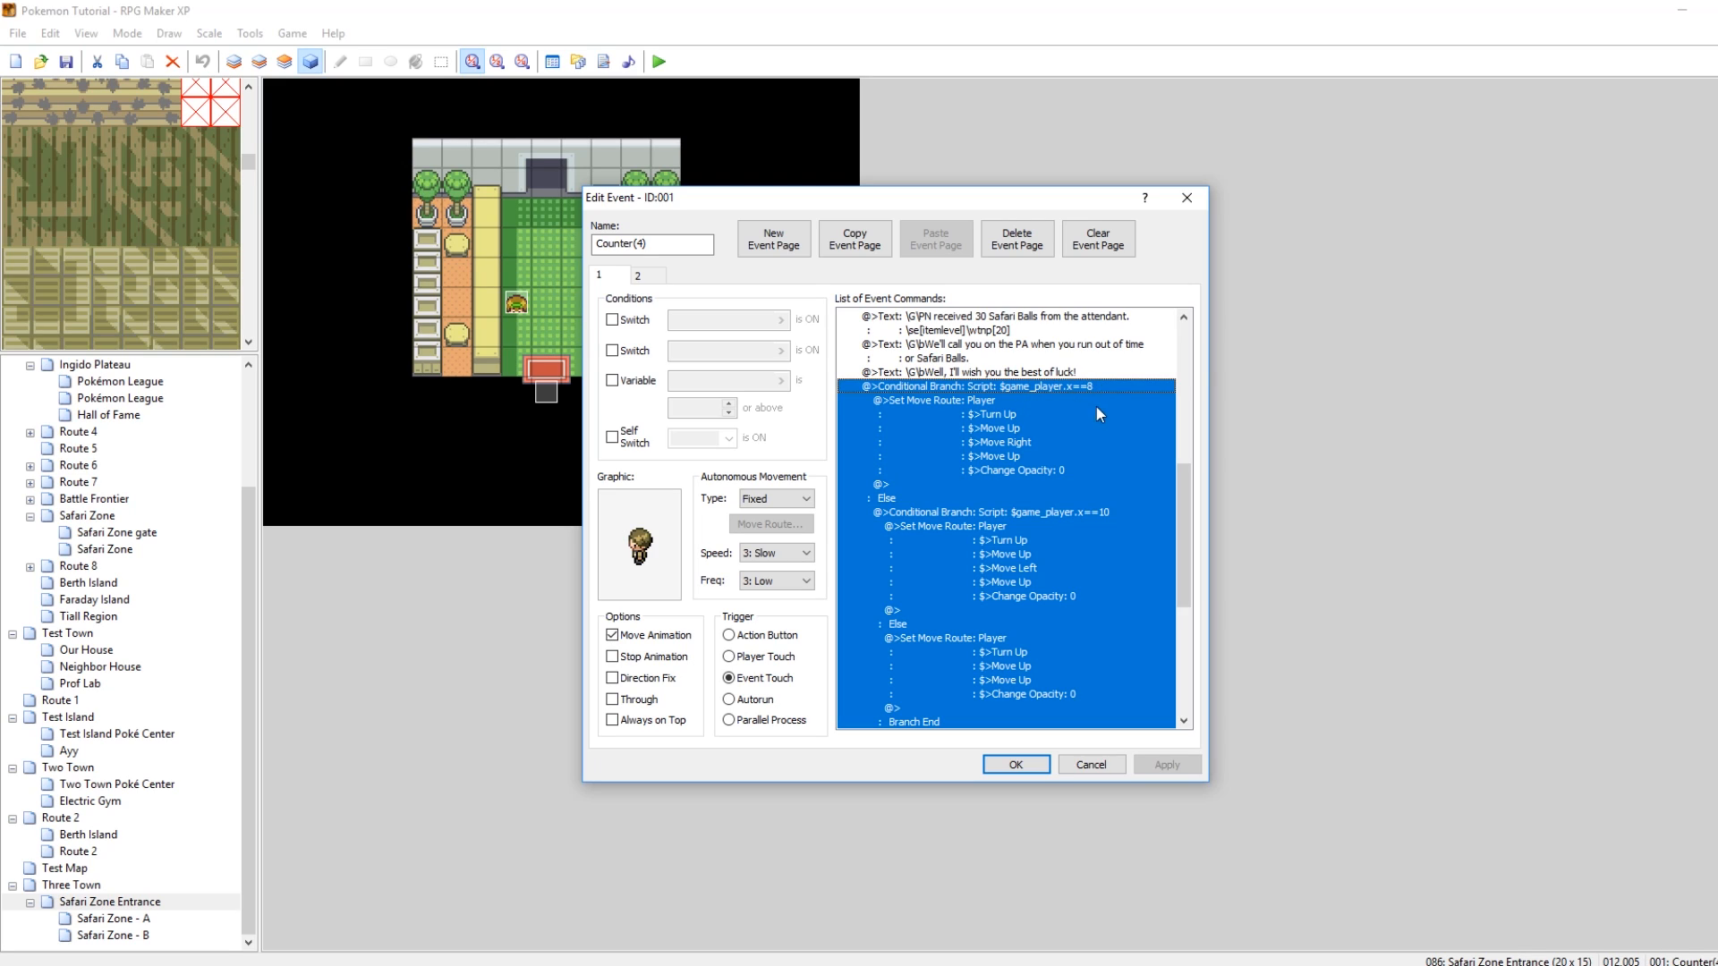
{"action": "left_click", "coordinate": [1063, 407]}
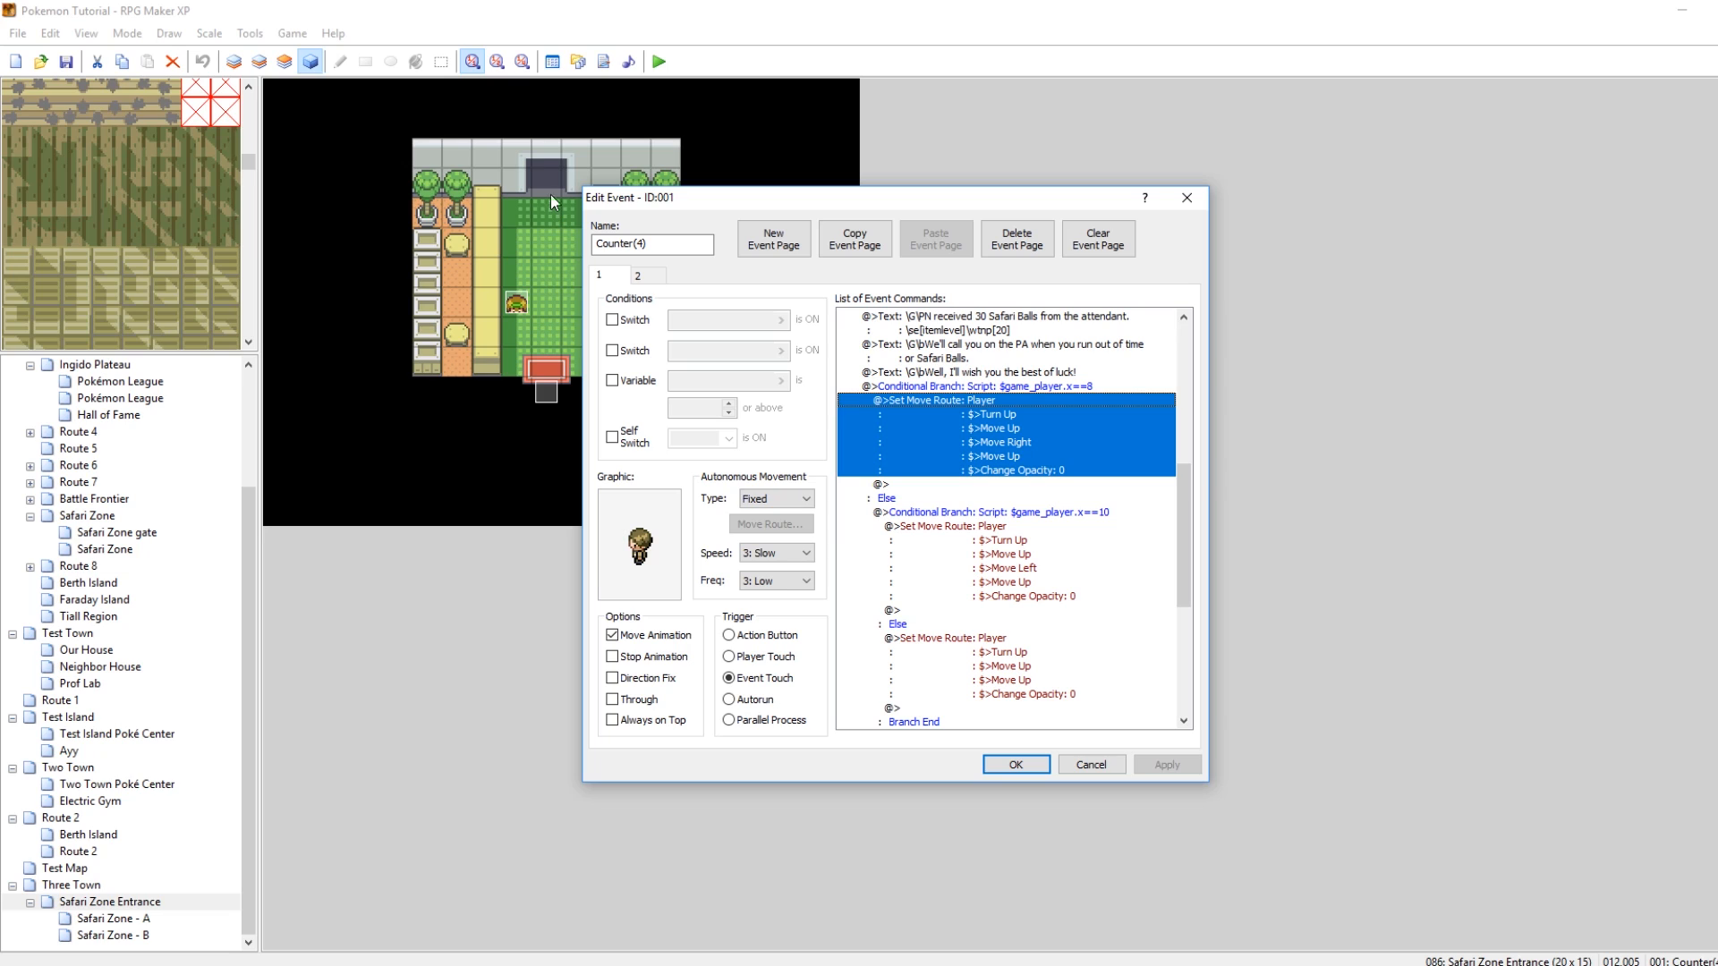
Examine the $game_player.x==10 branch and its Else move route against the doorway on the map
{"action": "left_click", "coordinate": [1048, 519]}
{"action": "left_click_drag", "start_coordinate": [984, 208], "coordinate": [1117, 201]}
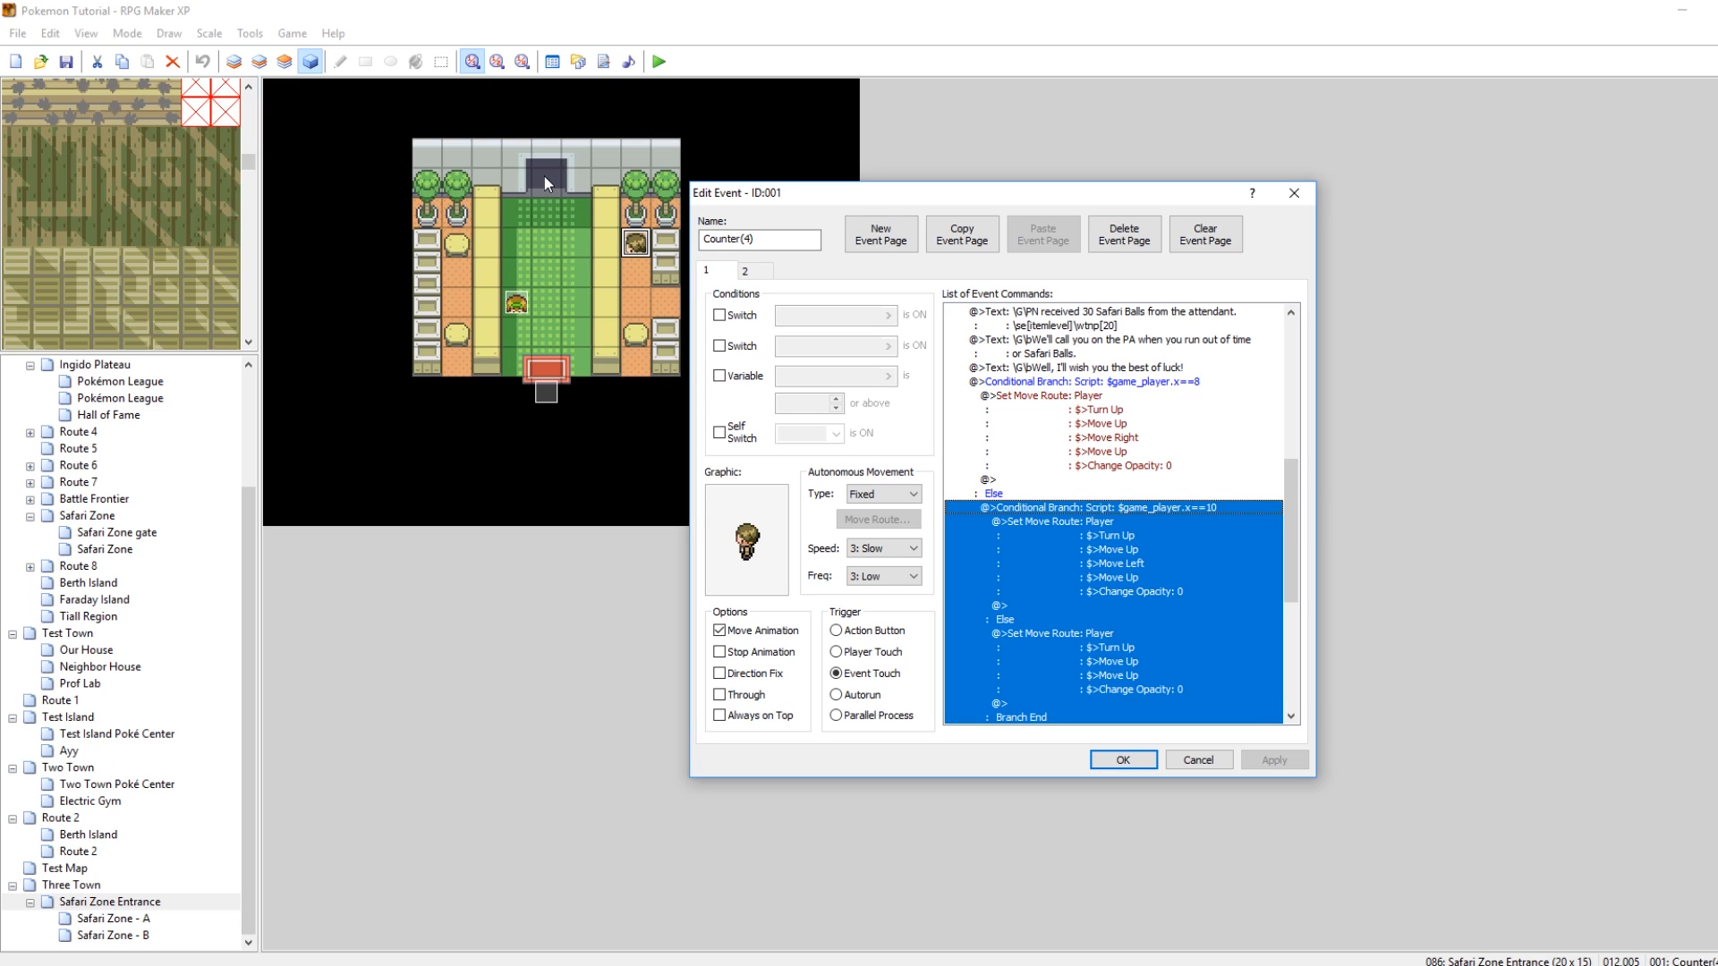
{"action": "scroll", "coordinate": [1186, 528], "scroll_direction": "down", "scroll_amount": 1}
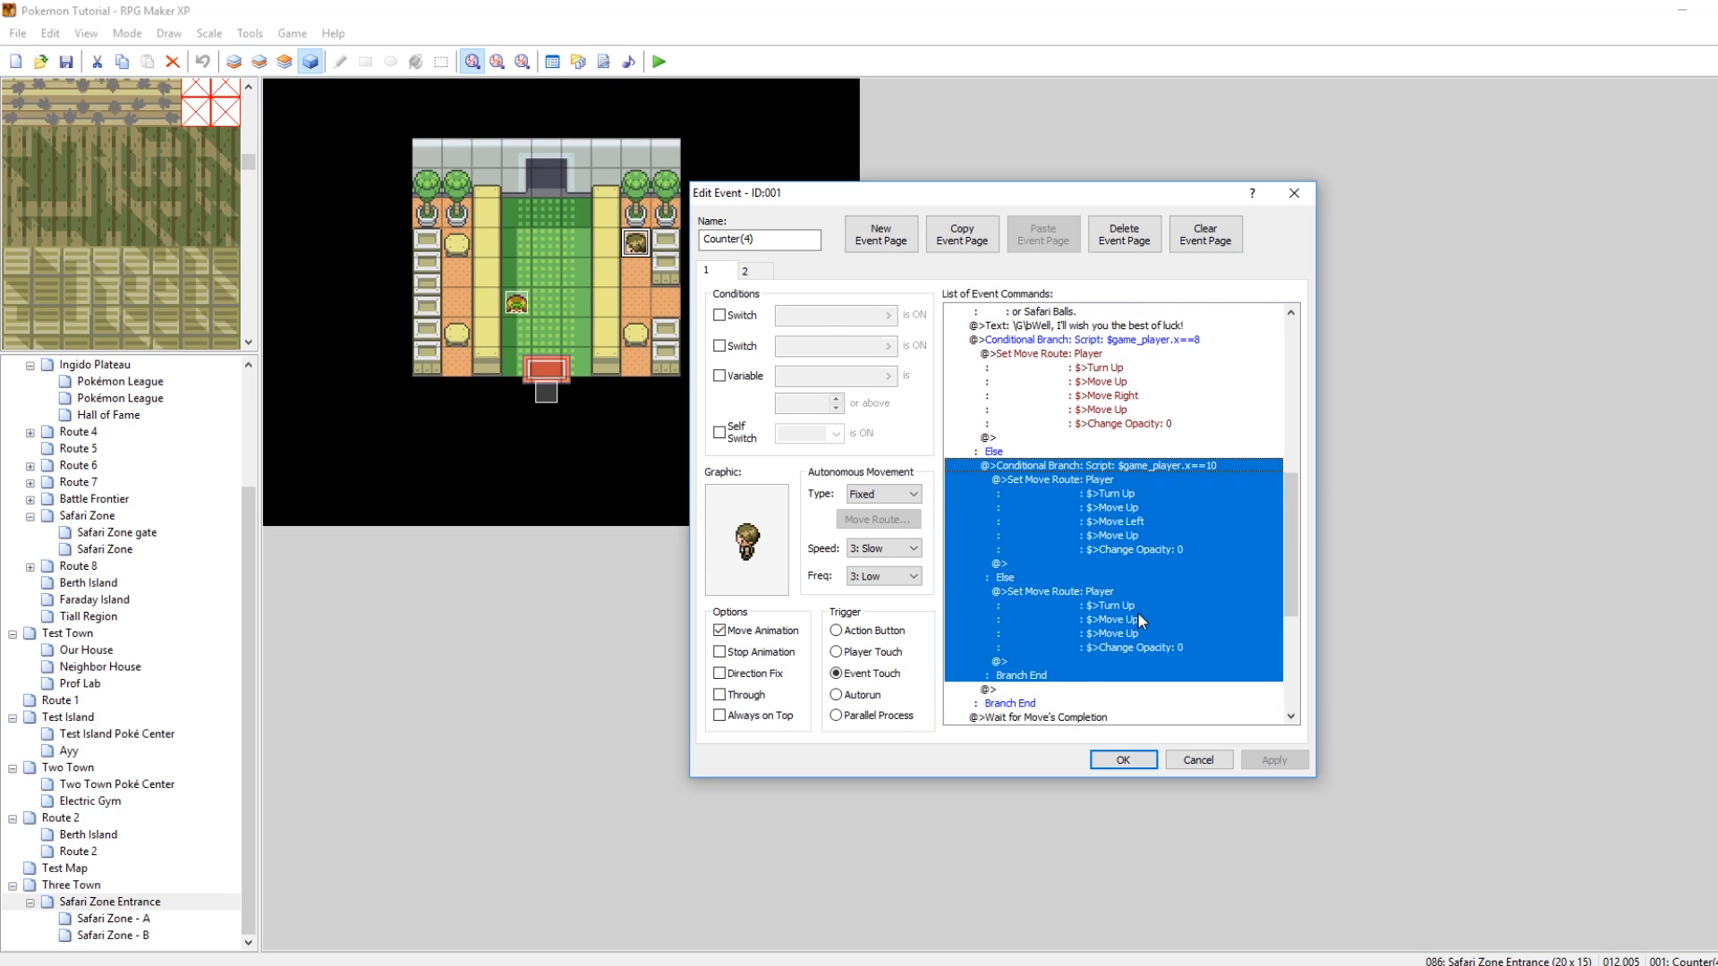
{"action": "left_click", "coordinate": [1136, 616]}
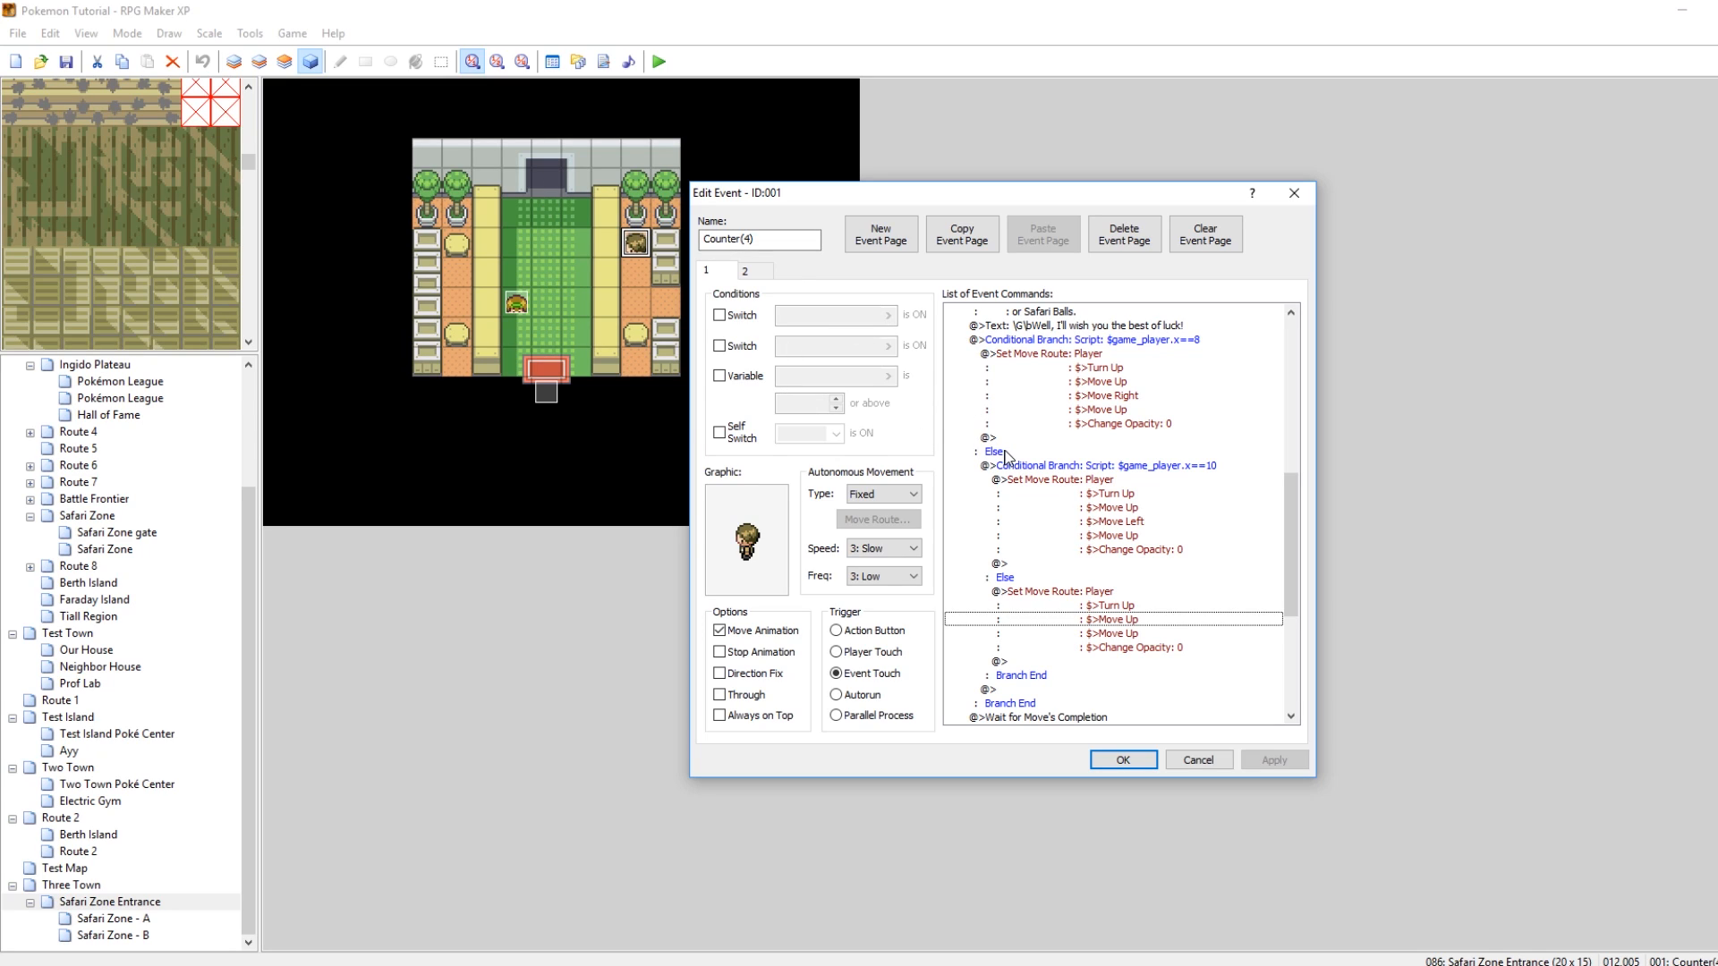
Inspect the pbSafariState.pbStart(30) script command and its argument, leaving it unedited
{"action": "scroll", "coordinate": [1005, 456], "scroll_direction": "down", "scroll_amount": 6}
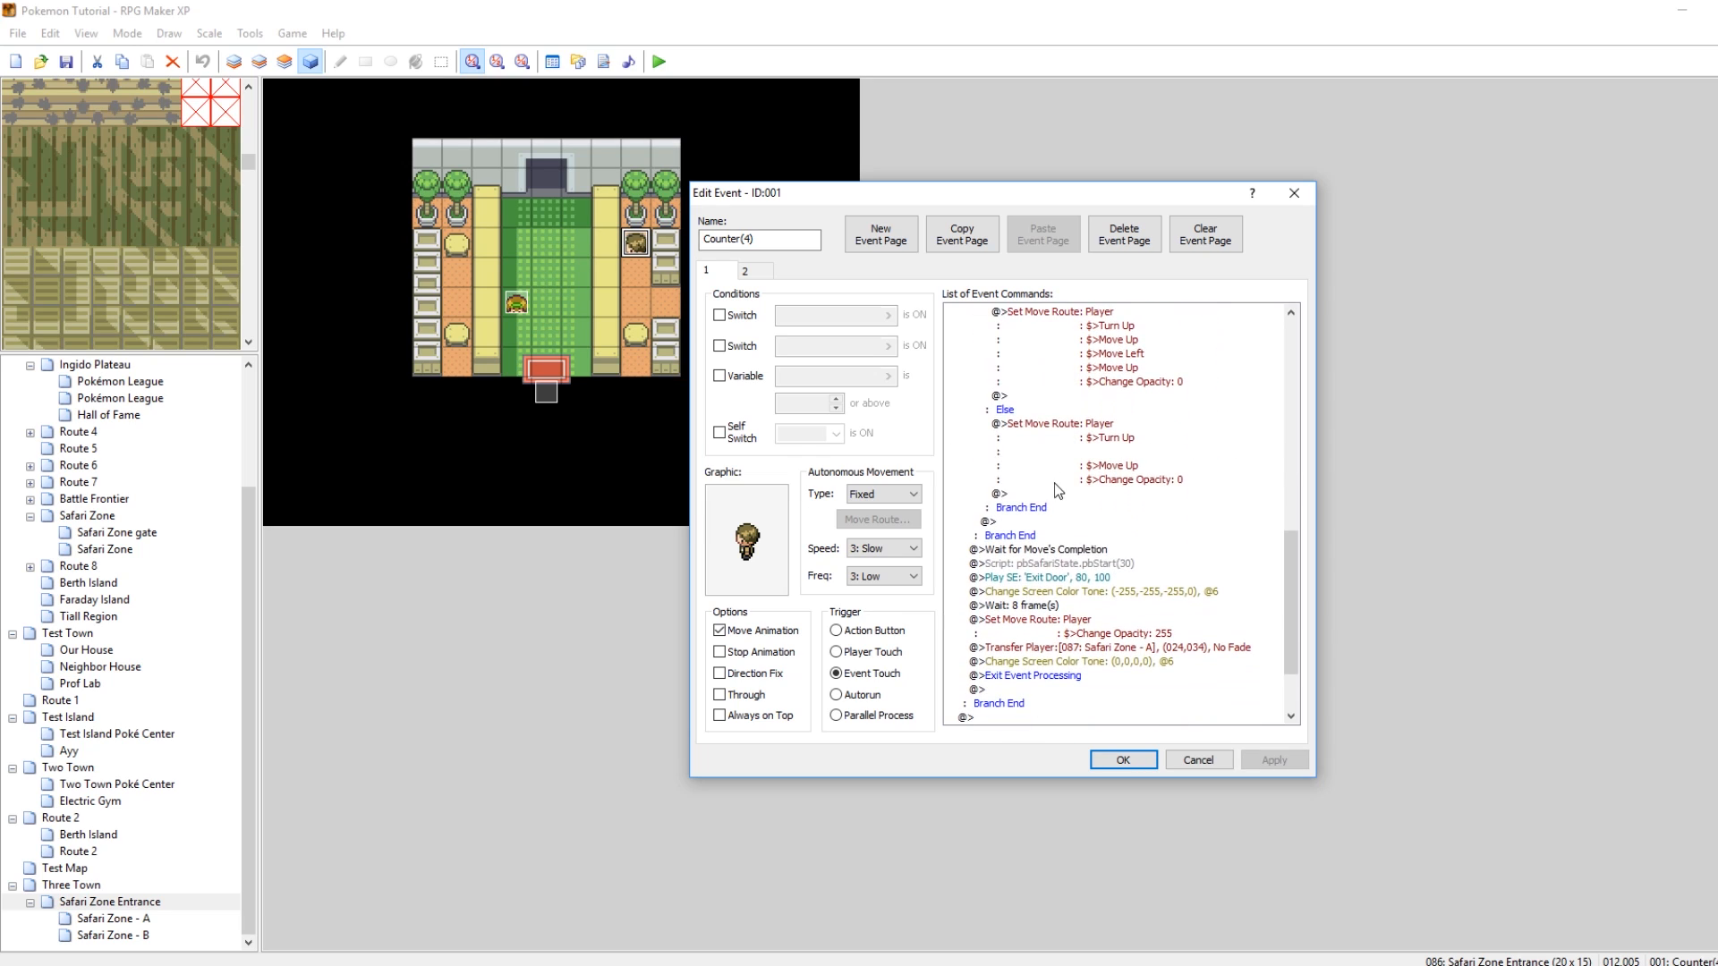
{"action": "left_click", "coordinate": [1054, 483]}
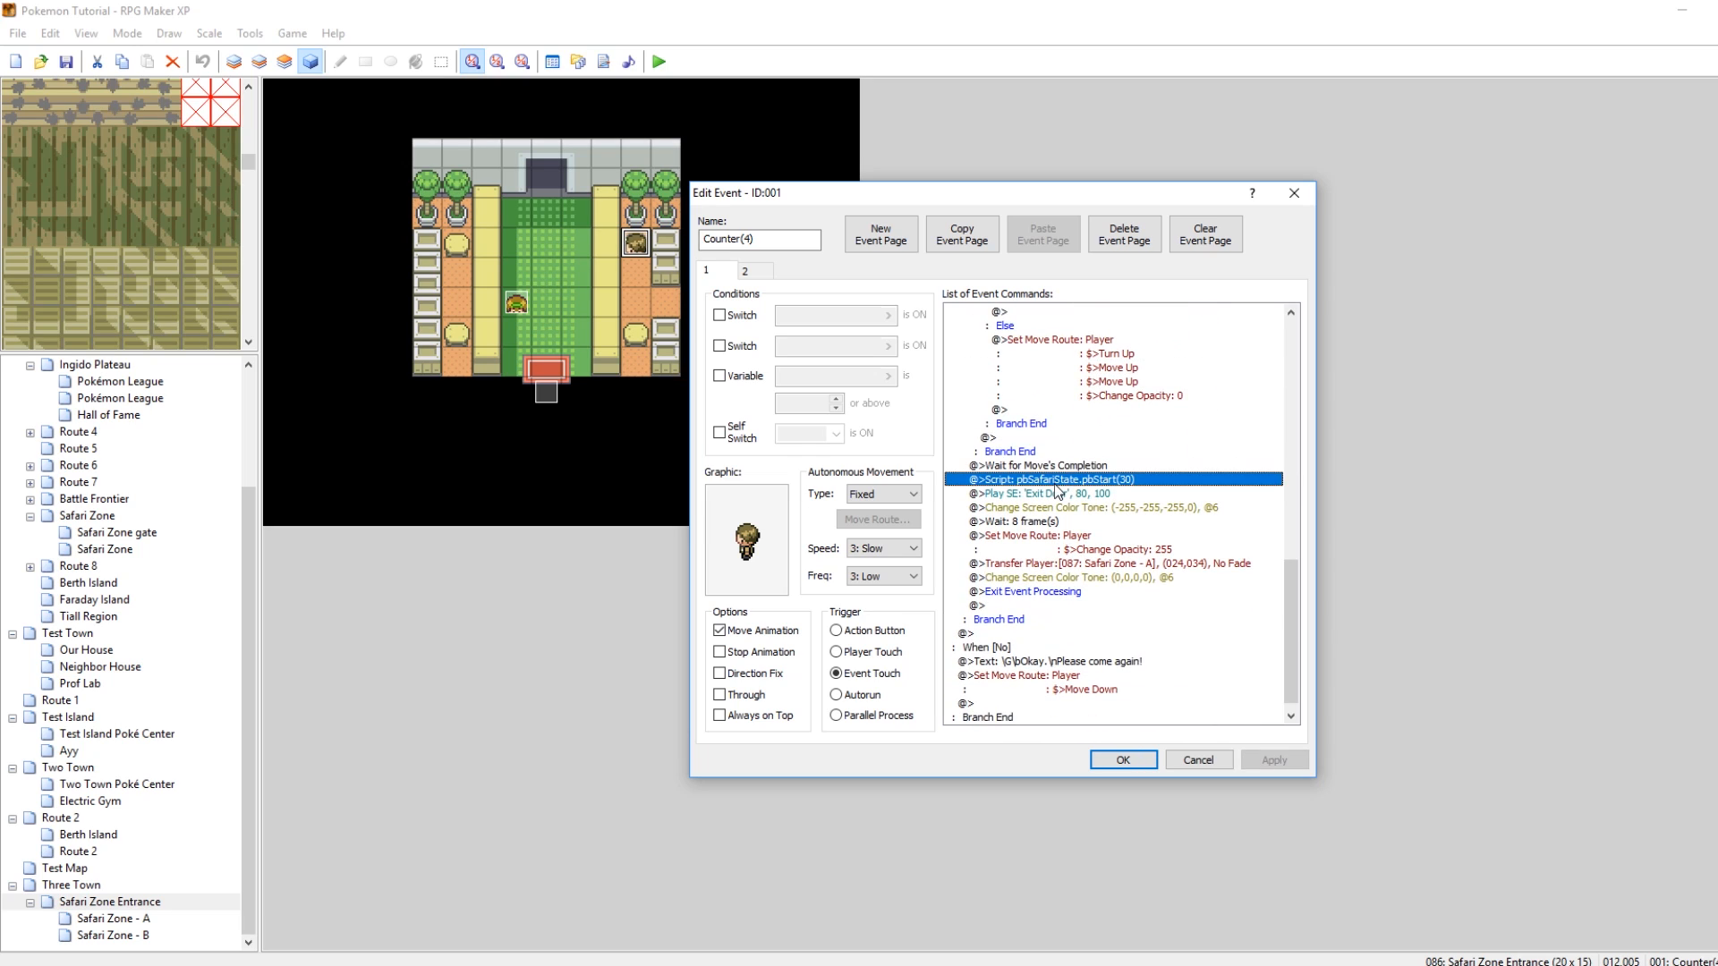
{"action": "right_click", "coordinate": [1055, 483]}
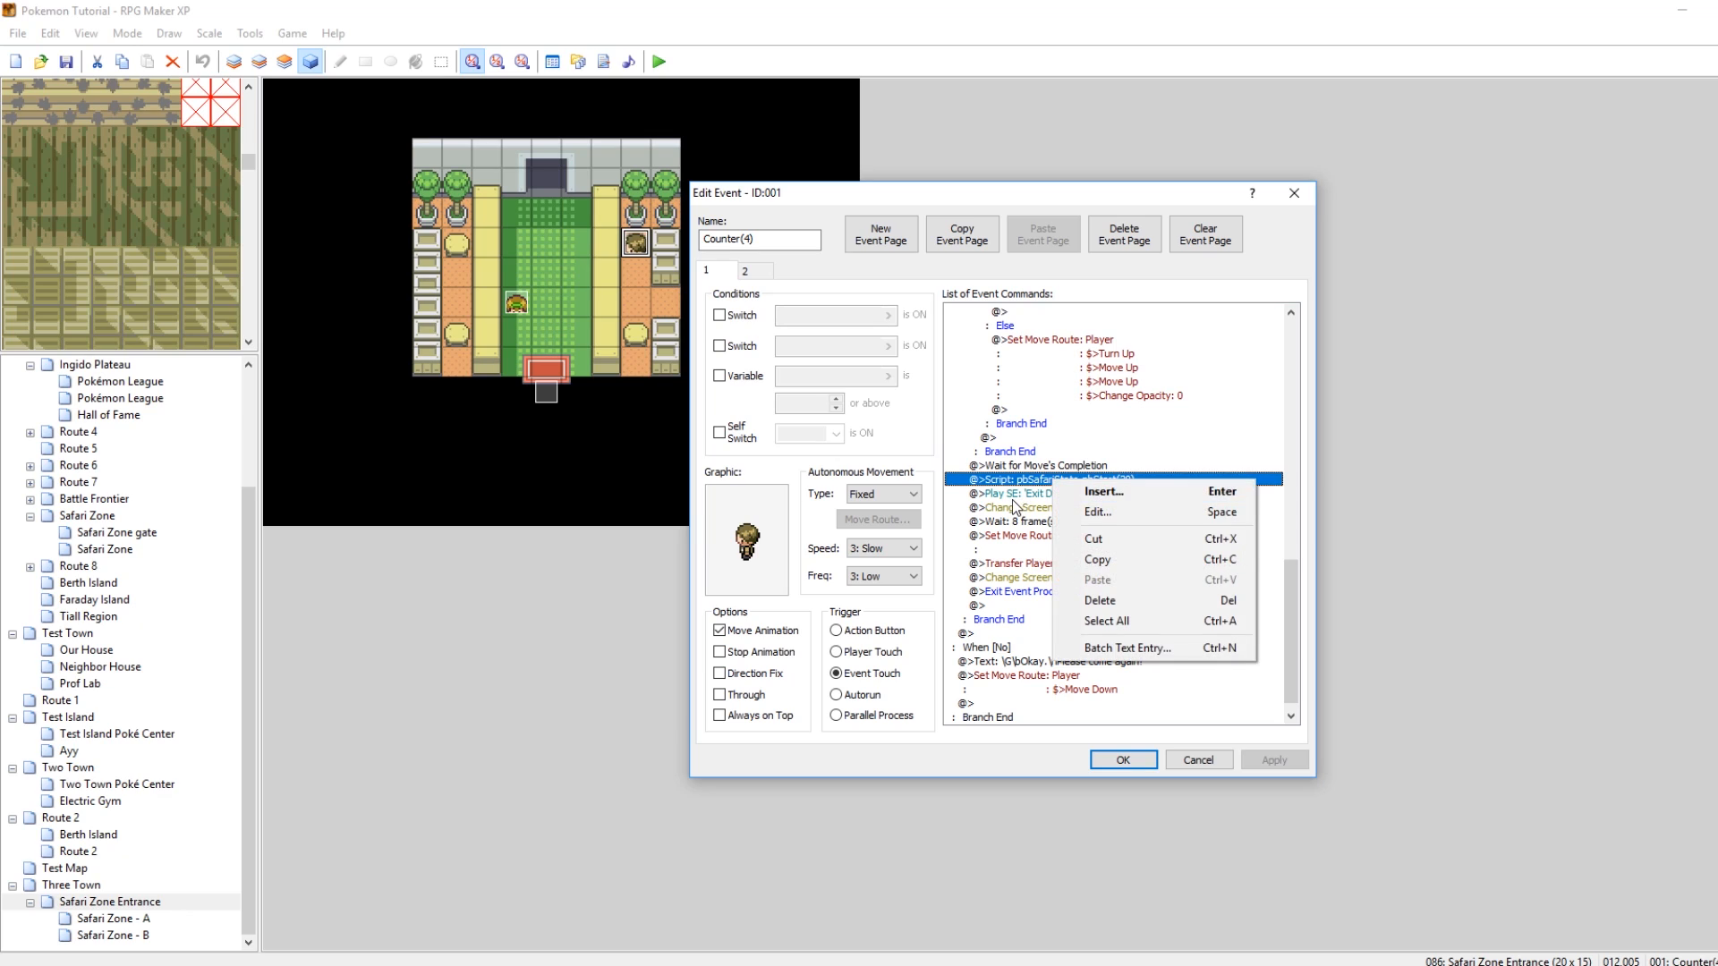
{"action": "left_click", "coordinate": [1026, 497]}
{"action": "left_click", "coordinate": [1038, 483]}
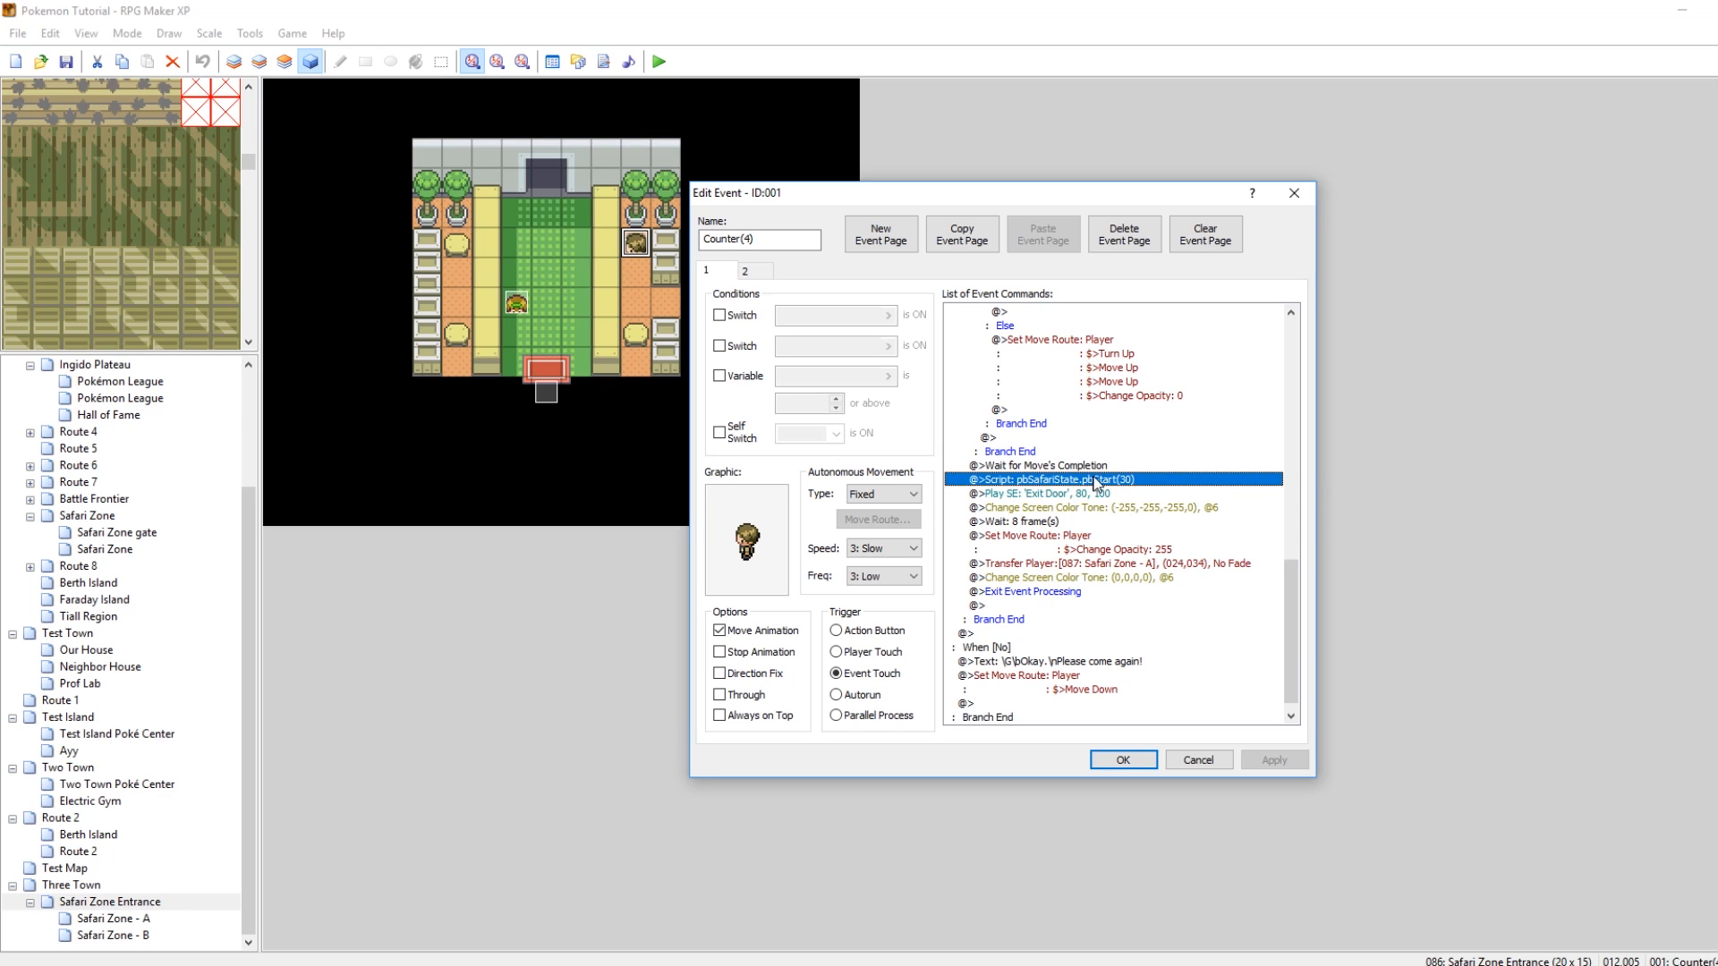
{"action": "right_click", "coordinate": [1107, 488]}
{"action": "left_click", "coordinate": [1148, 508]}
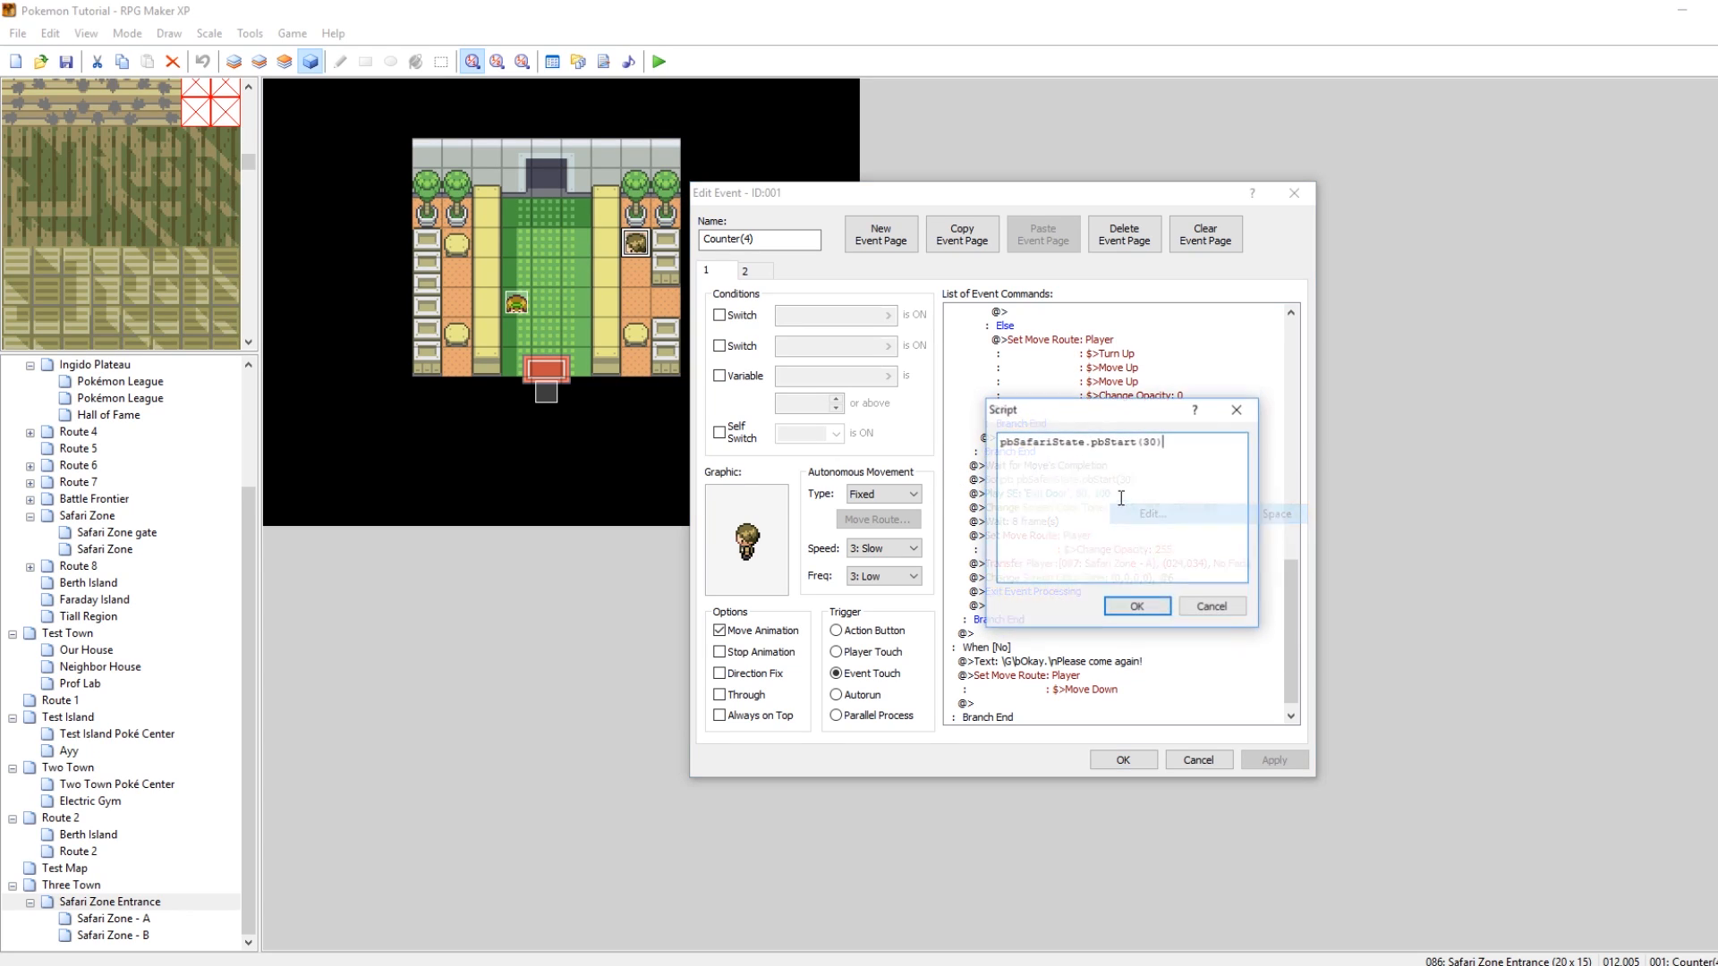
{"action": "left_click", "coordinate": [1149, 442]}
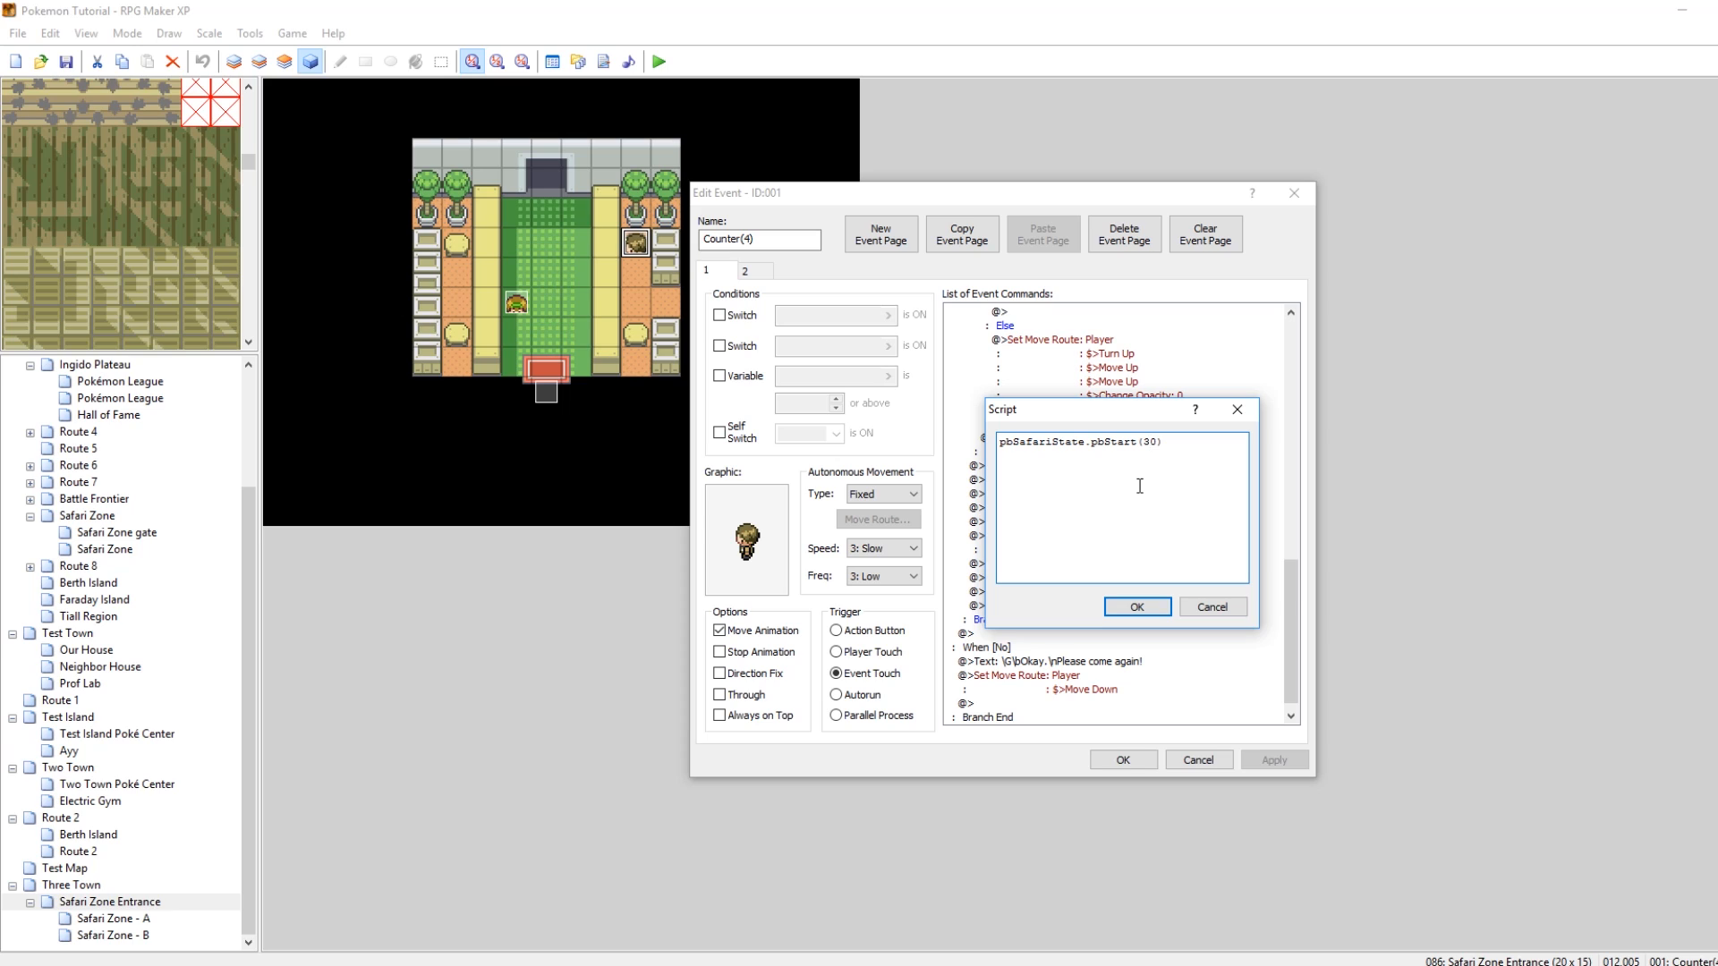
{"action": "left_click", "coordinate": [1248, 405]}
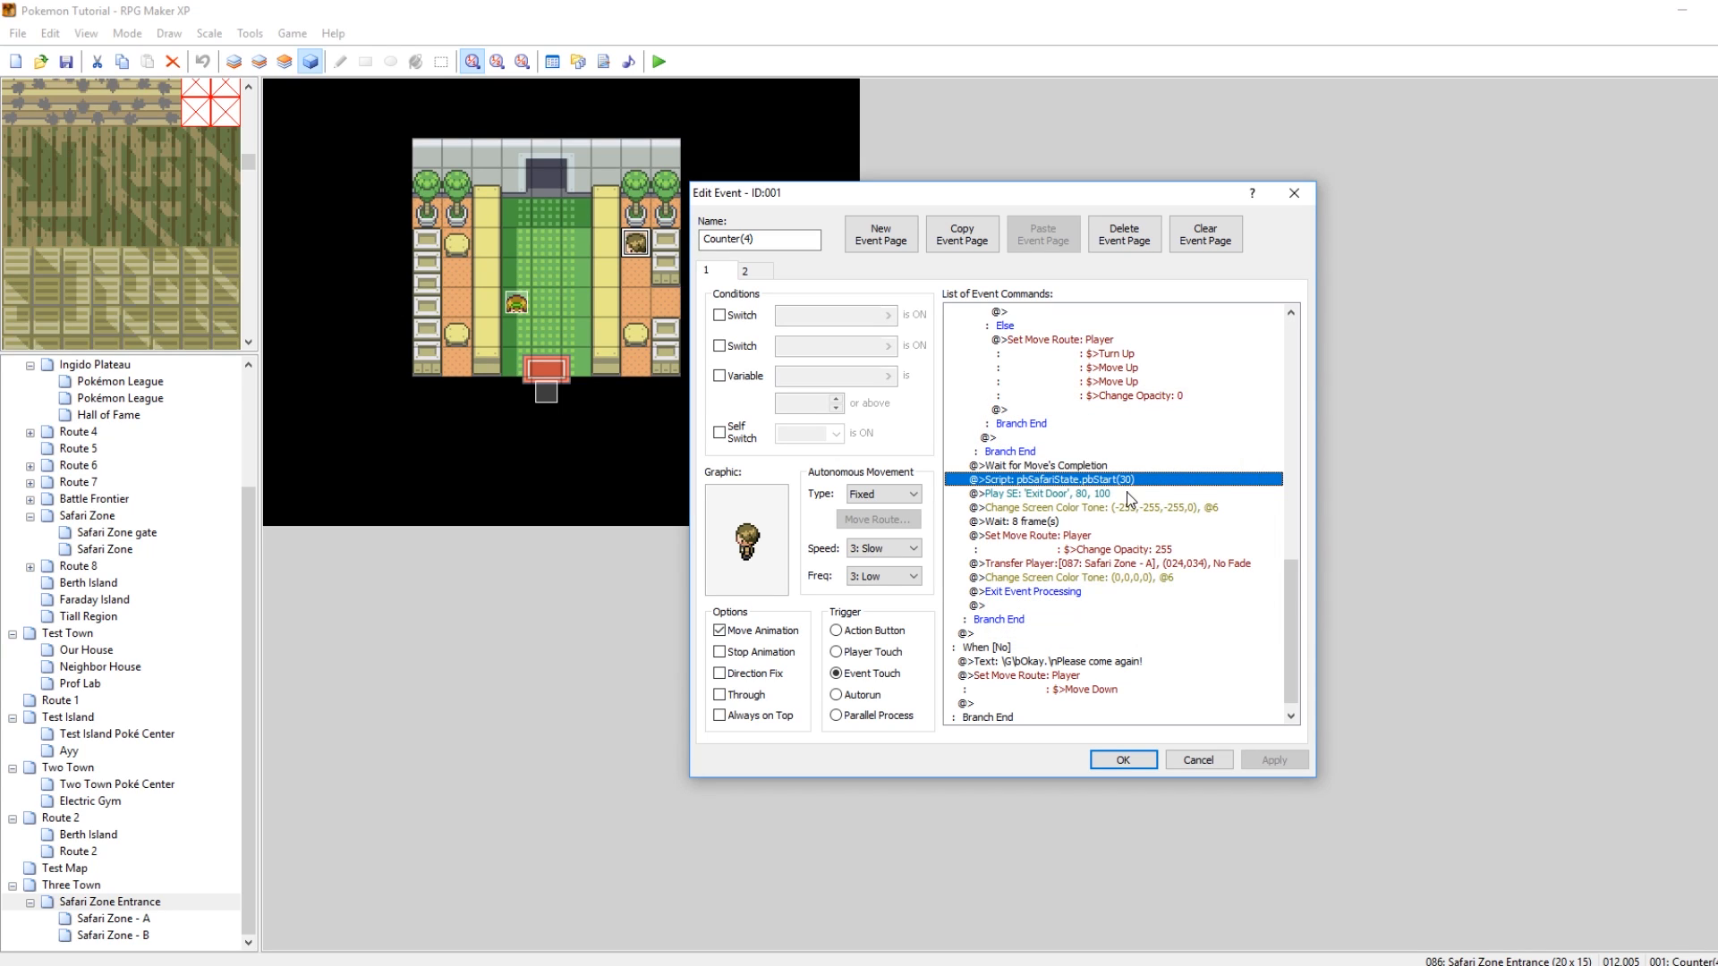
Inspect the Transfer Player command's destination on the Safari Zone - A map, cancelling without changes
{"action": "left_click", "coordinate": [1068, 565]}
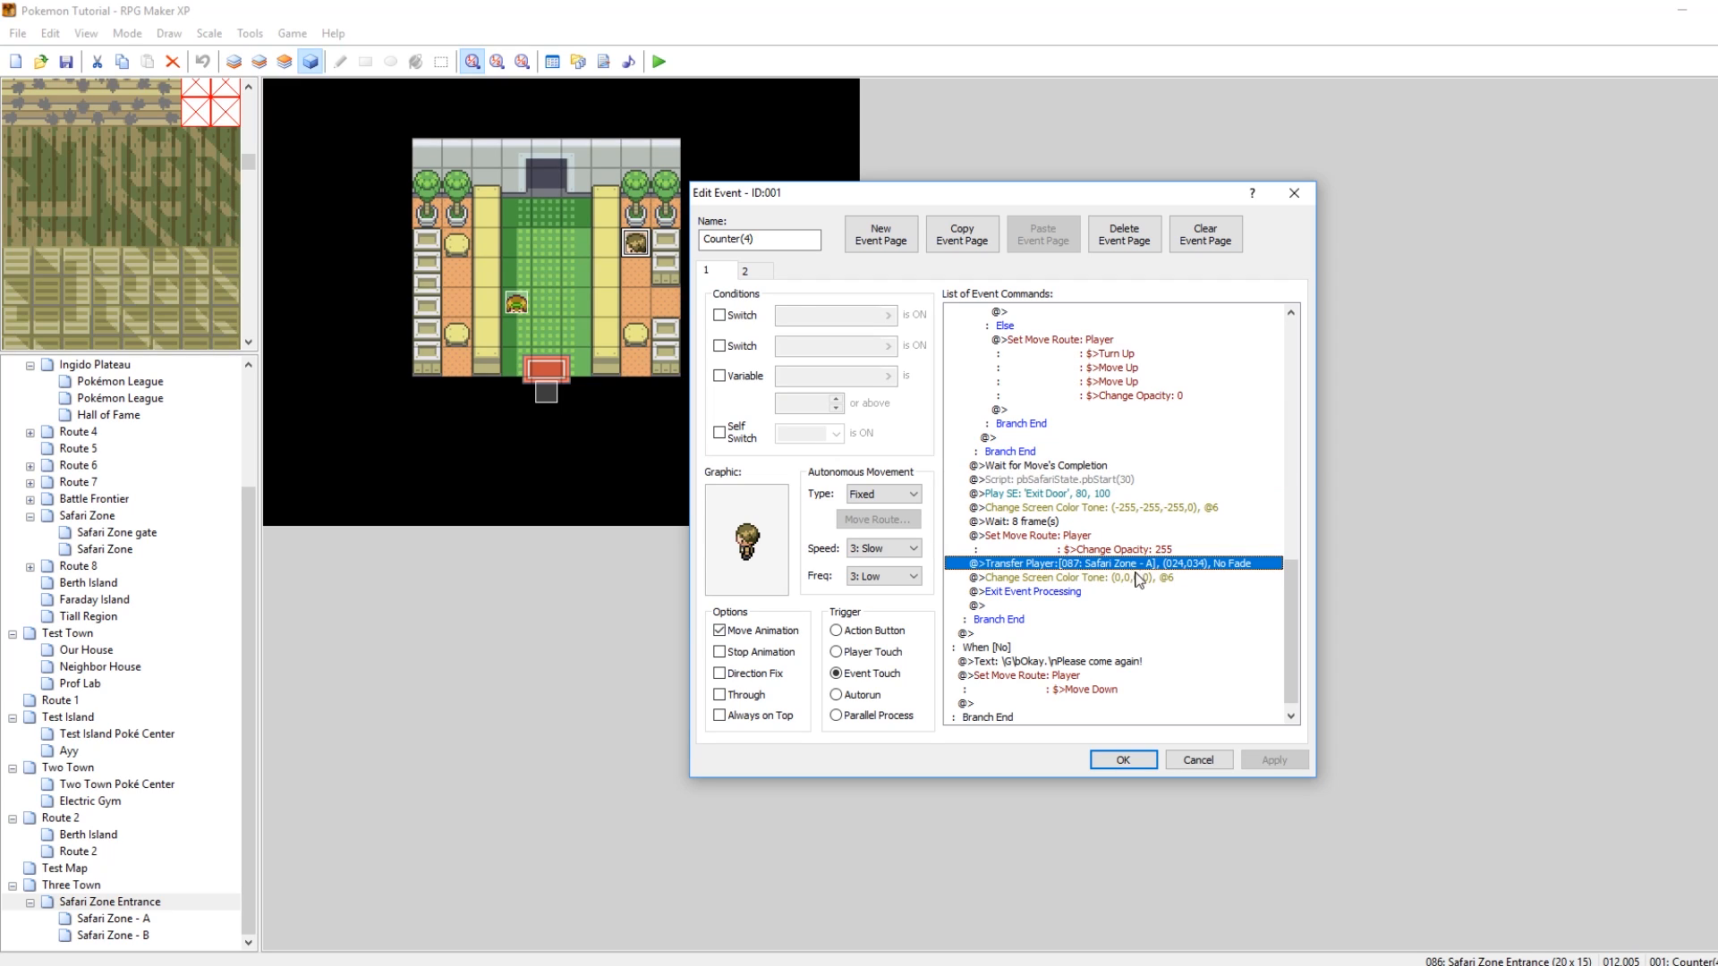
{"action": "right_click", "coordinate": [1127, 565]}
{"action": "left_click", "coordinate": [1169, 596]}
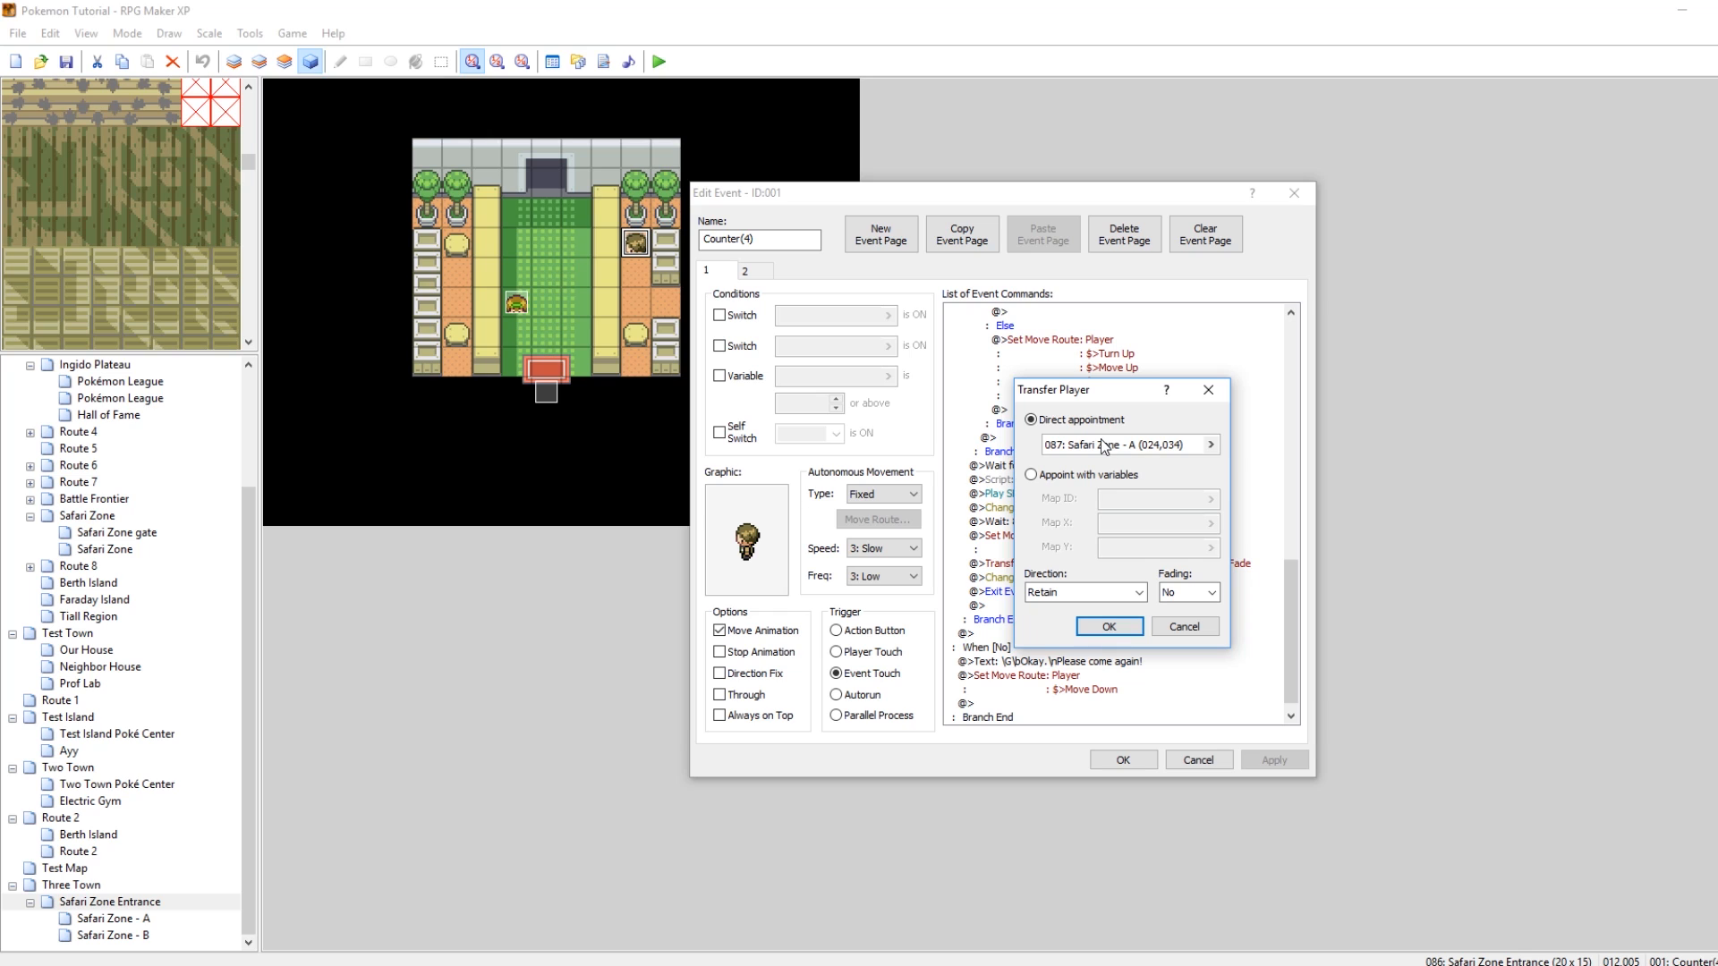
{"action": "left_click", "coordinate": [1127, 444]}
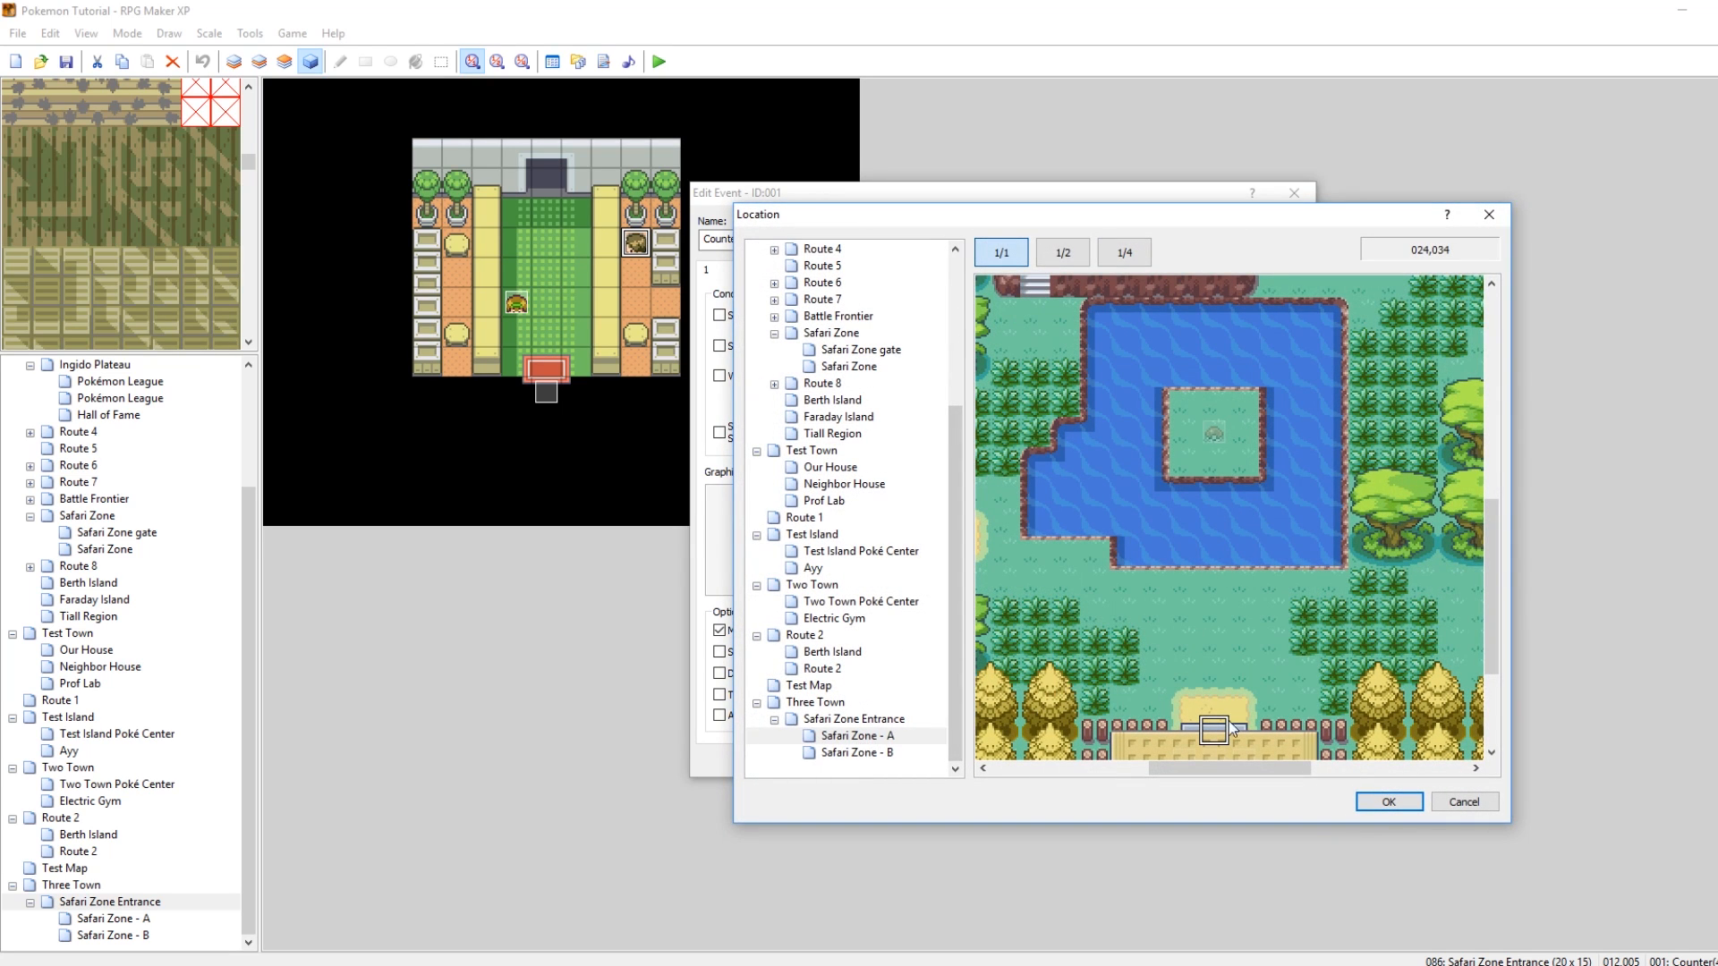
{"action": "left_click", "coordinate": [1485, 219]}
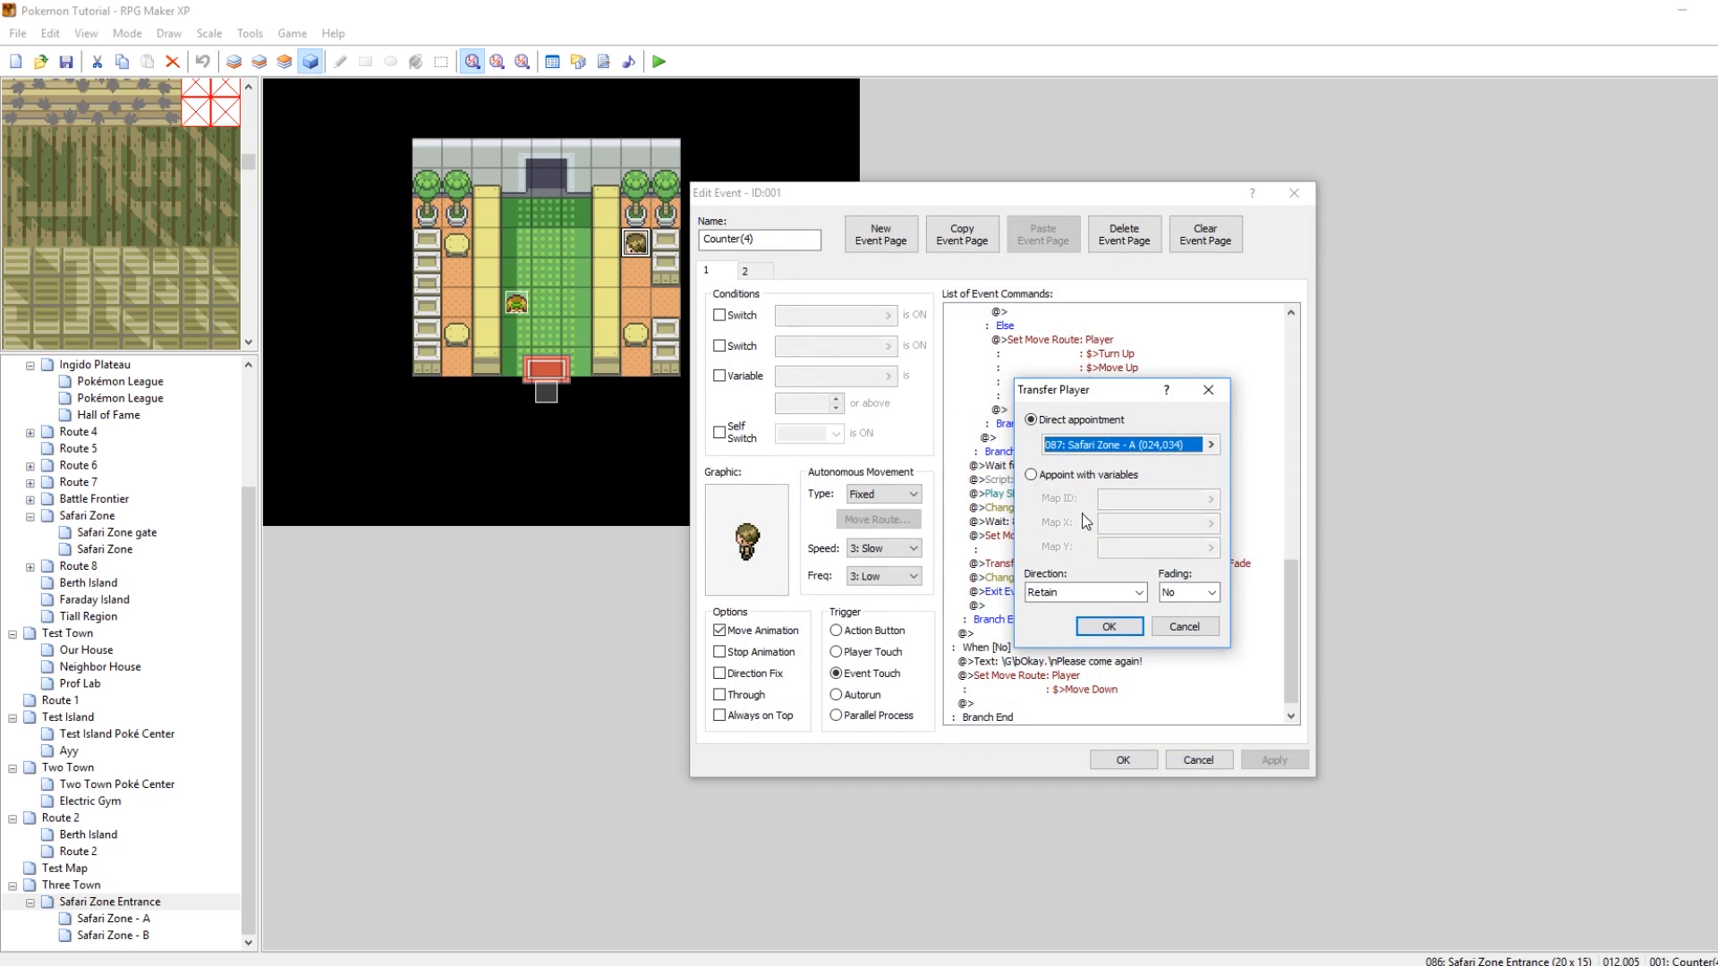
{"action": "left_click", "coordinate": [1172, 626]}
Examine the No choice's "Please come again!" message and close the event without saving
{"action": "scroll", "coordinate": [1189, 607], "scroll_direction": "down", "scroll_amount": 1}
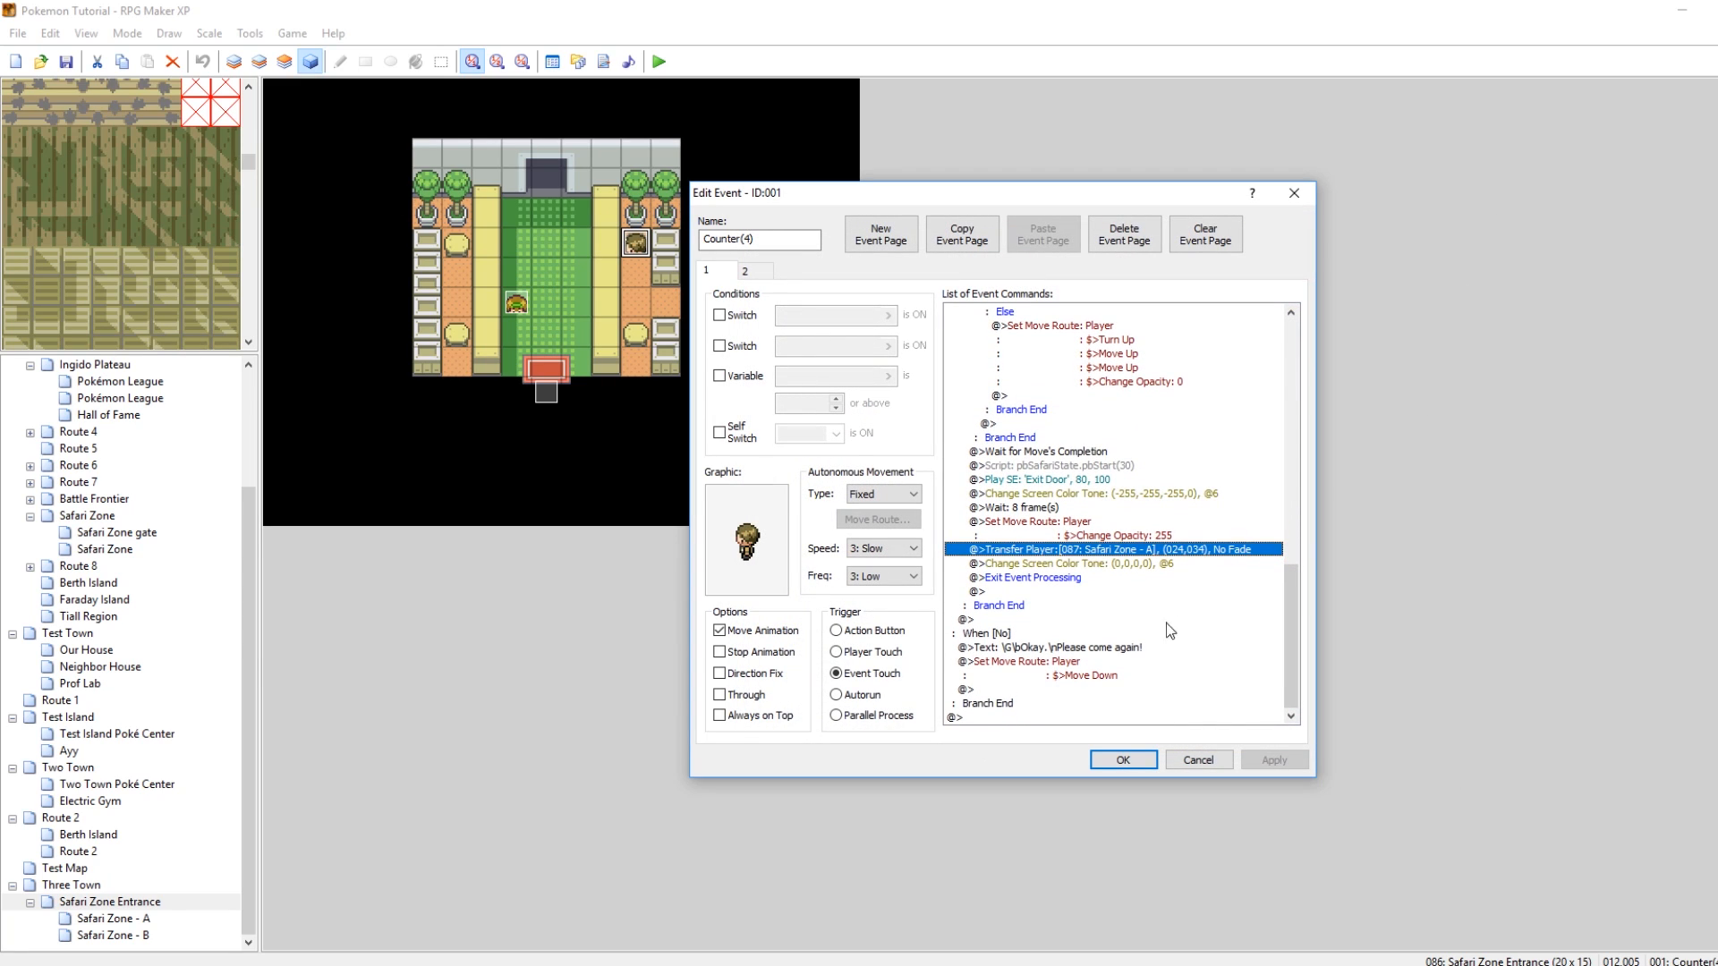
{"action": "left_click", "coordinate": [1069, 647]}
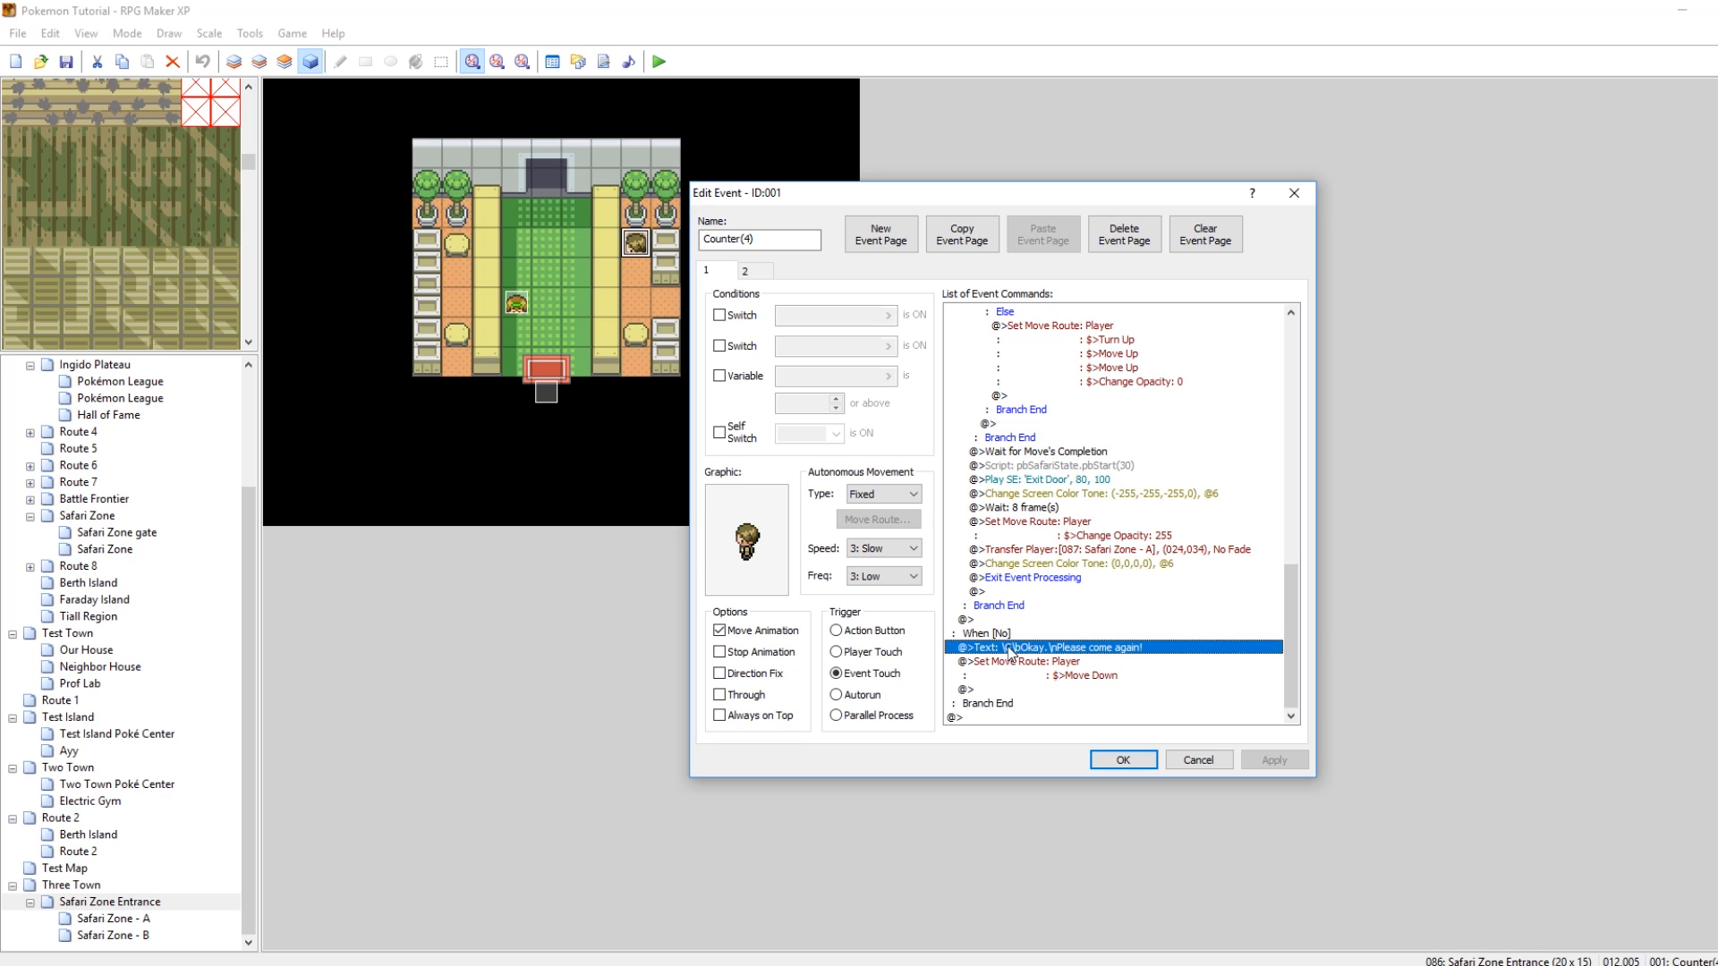
{"action": "left_click", "coordinate": [1198, 760]}
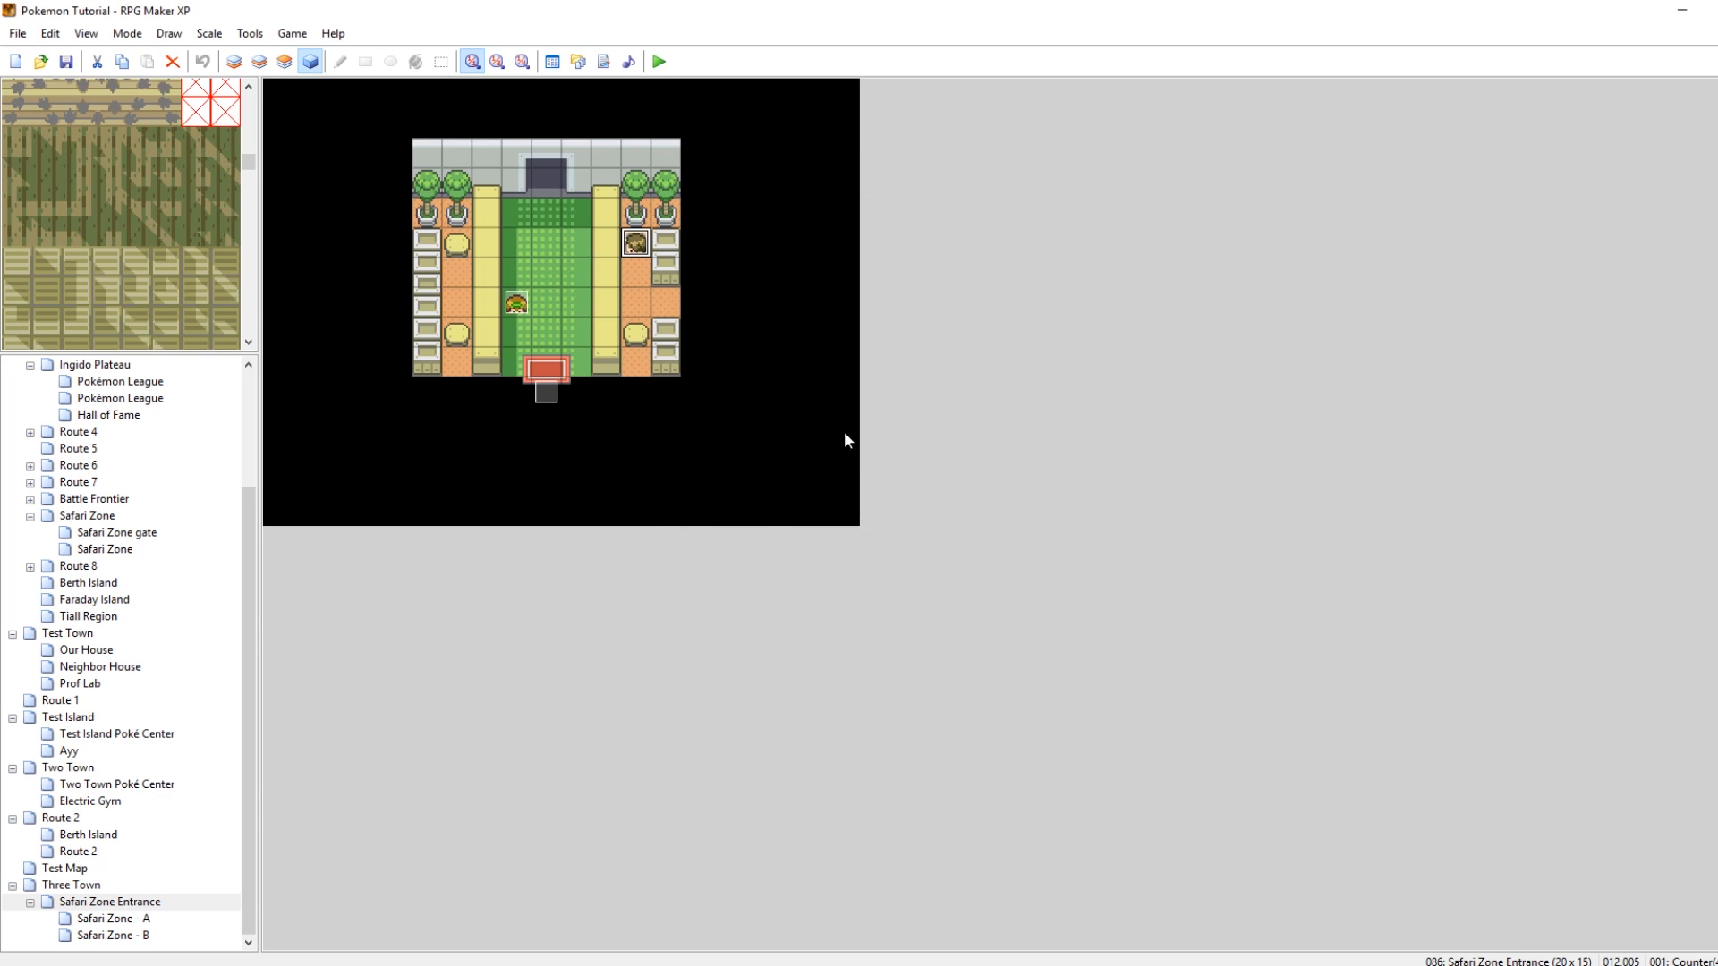
Look over the Safari Zone - A map and its parent Three Town map, ending on Safari Zone - A
{"action": "left_click", "coordinate": [122, 920]}
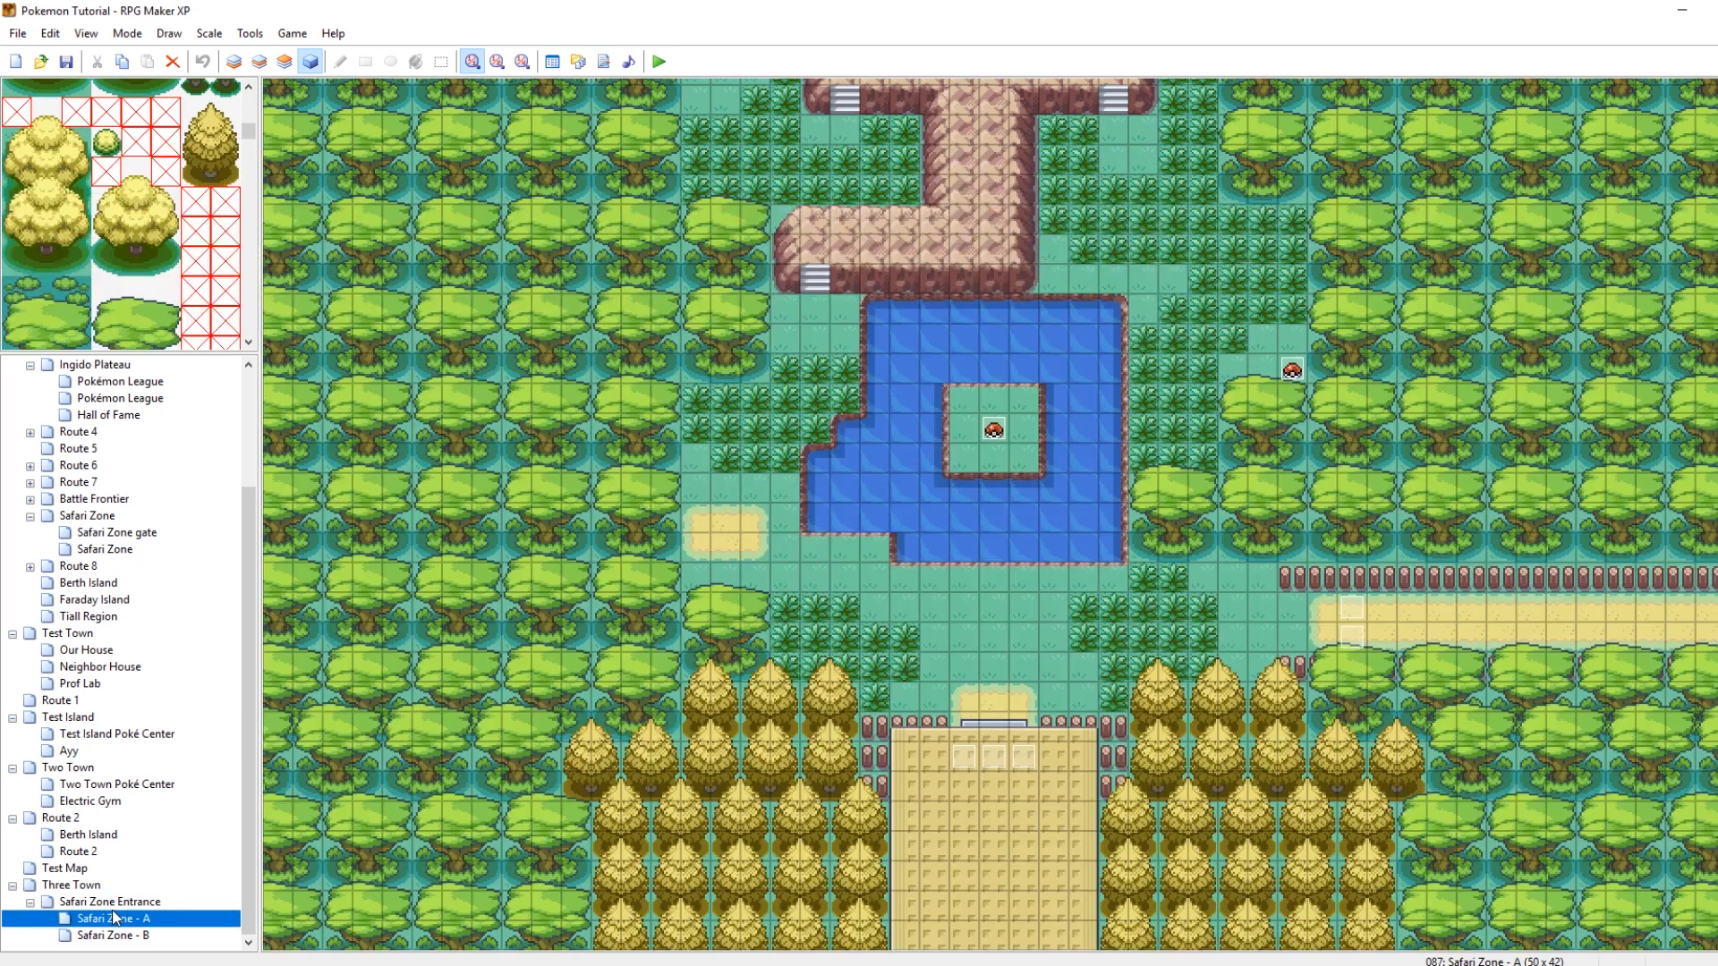
{"action": "scroll", "coordinate": [364, 650], "scroll_direction": "up", "scroll_amount": 3}
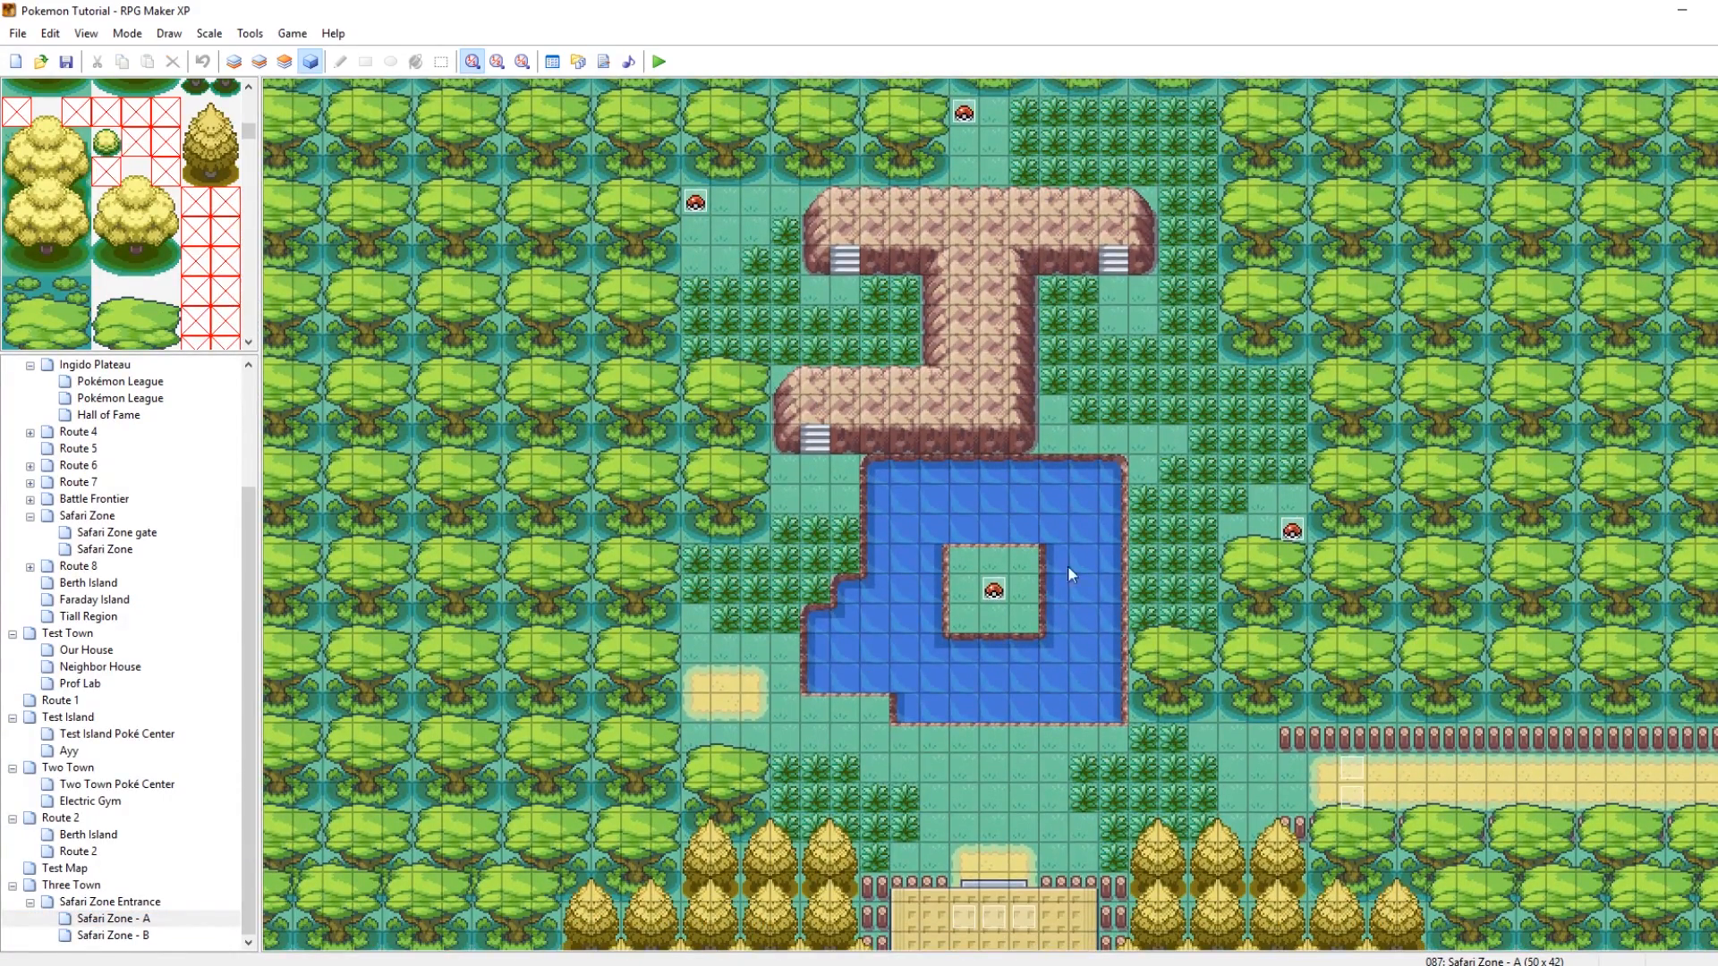
{"action": "scroll", "coordinate": [1232, 795], "scroll_direction": "down", "scroll_amount": 3}
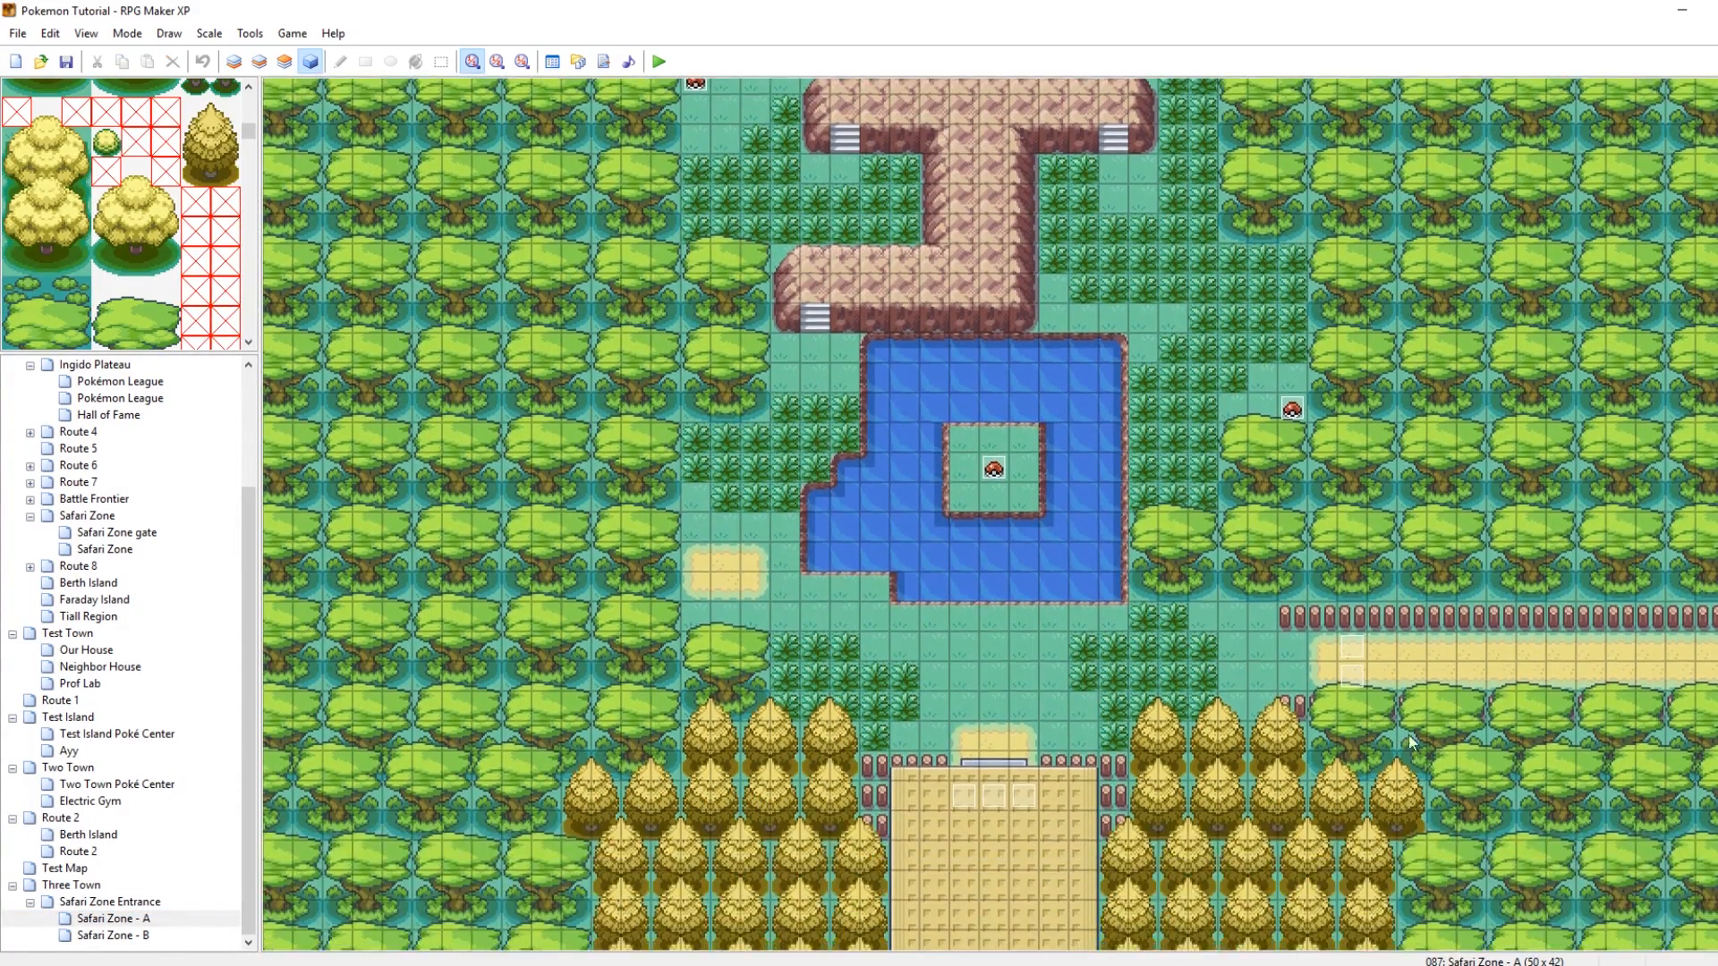
{"action": "left_click", "coordinate": [122, 902]}
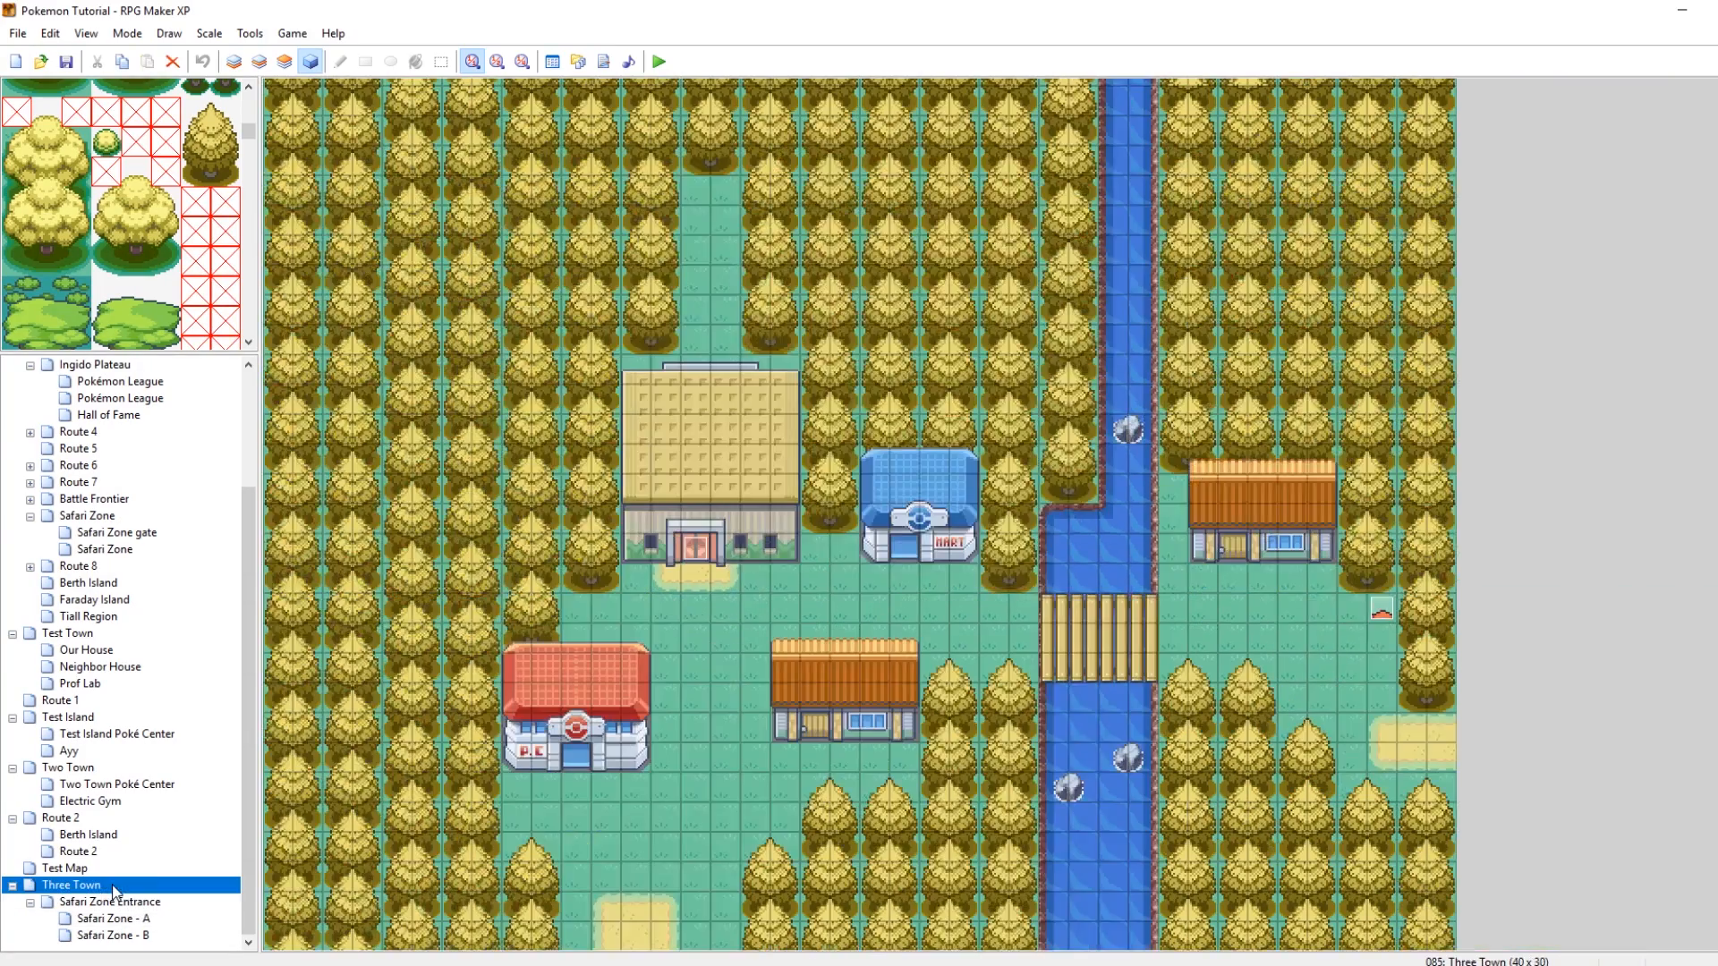
{"action": "left_click", "coordinate": [87, 921]}
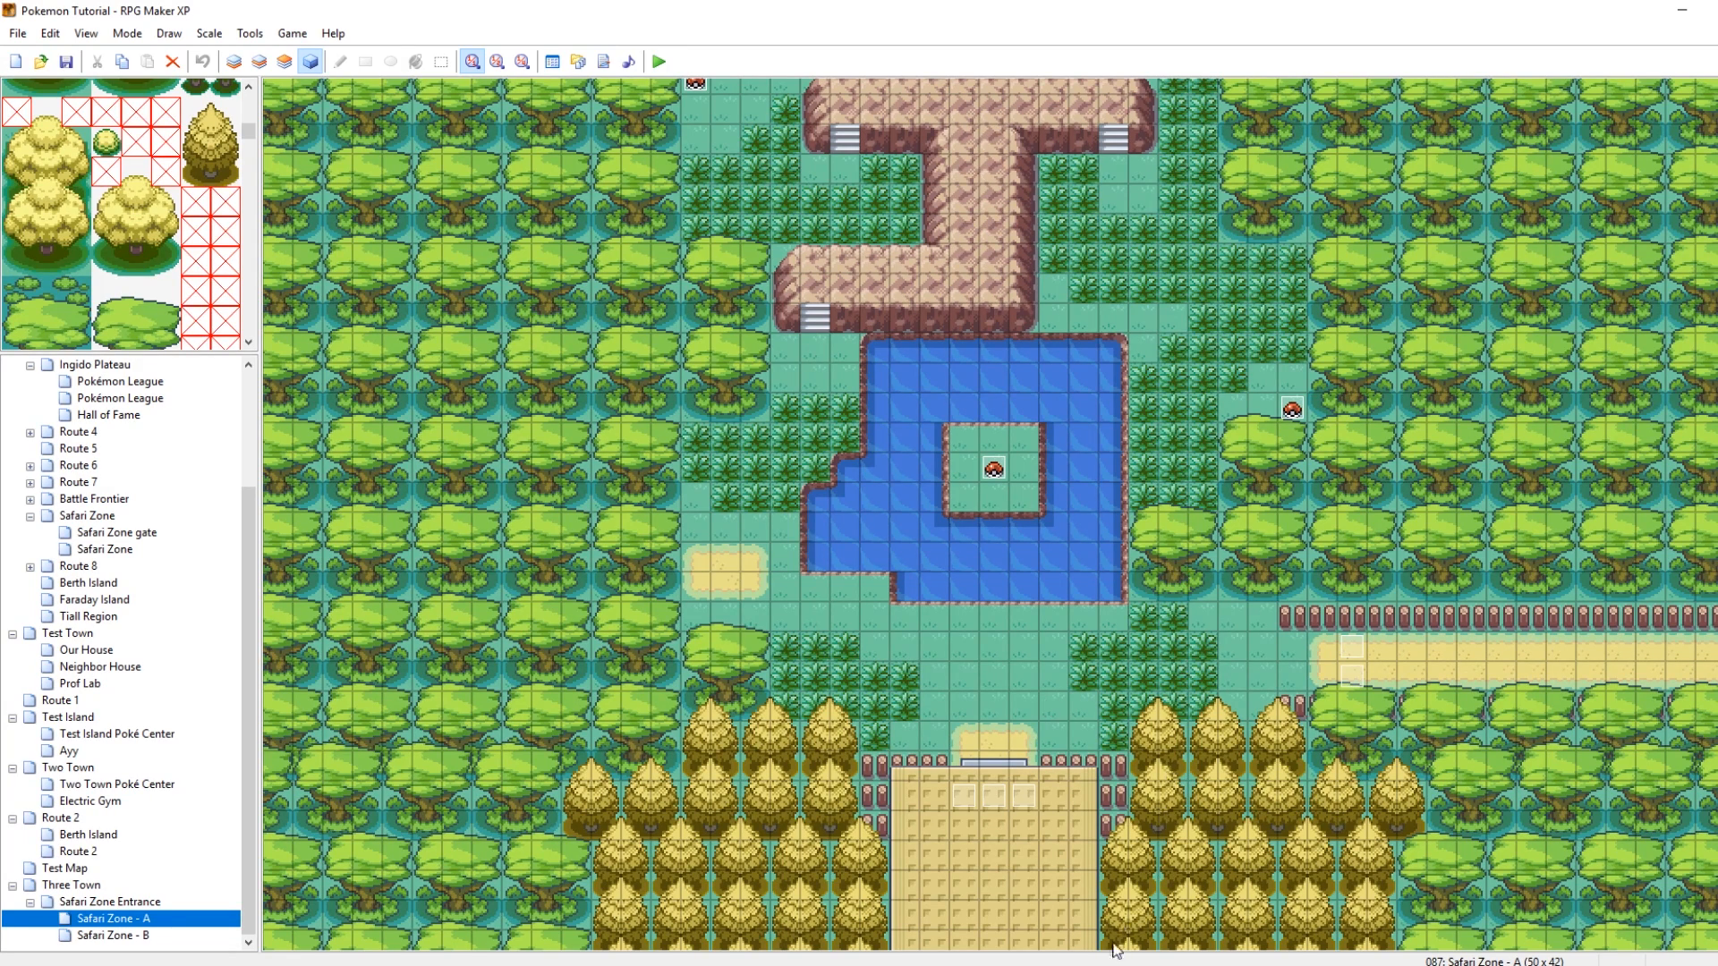
Switch to Notepad++, examine the Safari Zone - A and Safari Zone - B encounters in encounters.txt, and return to the Safari Zone - A map
{"action": "key", "text": "alt+Tab"}
{"action": "left_click", "coordinate": [932, 579]}
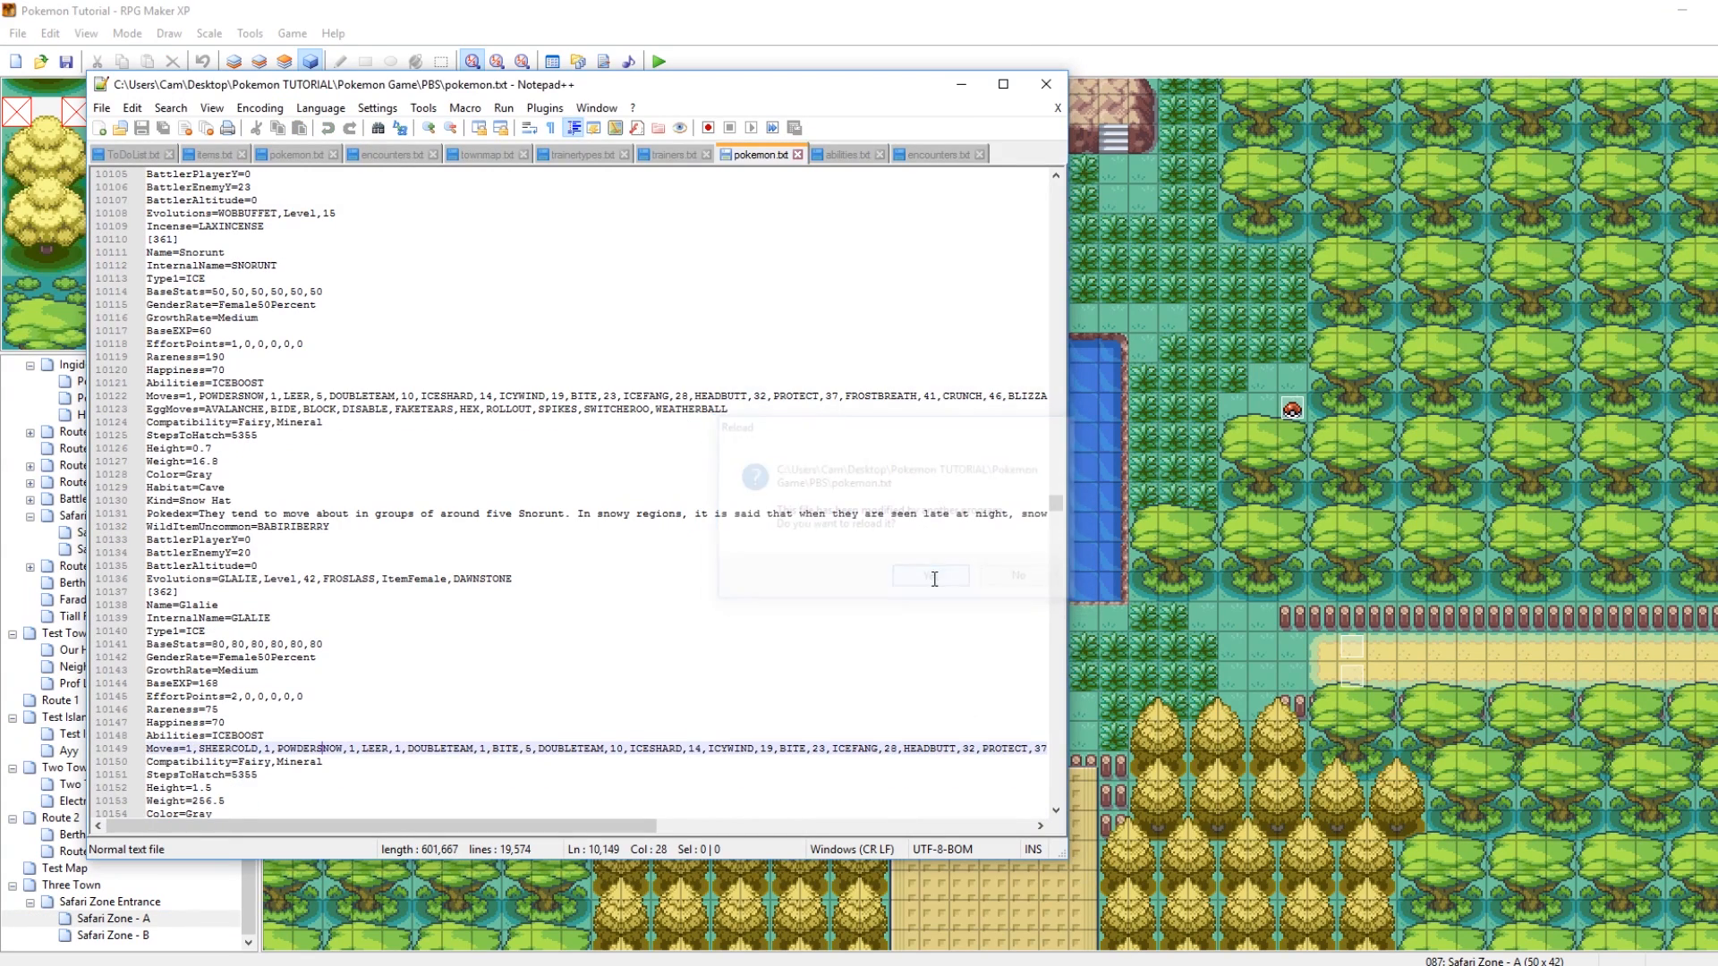
{"action": "left_click", "coordinate": [938, 154]}
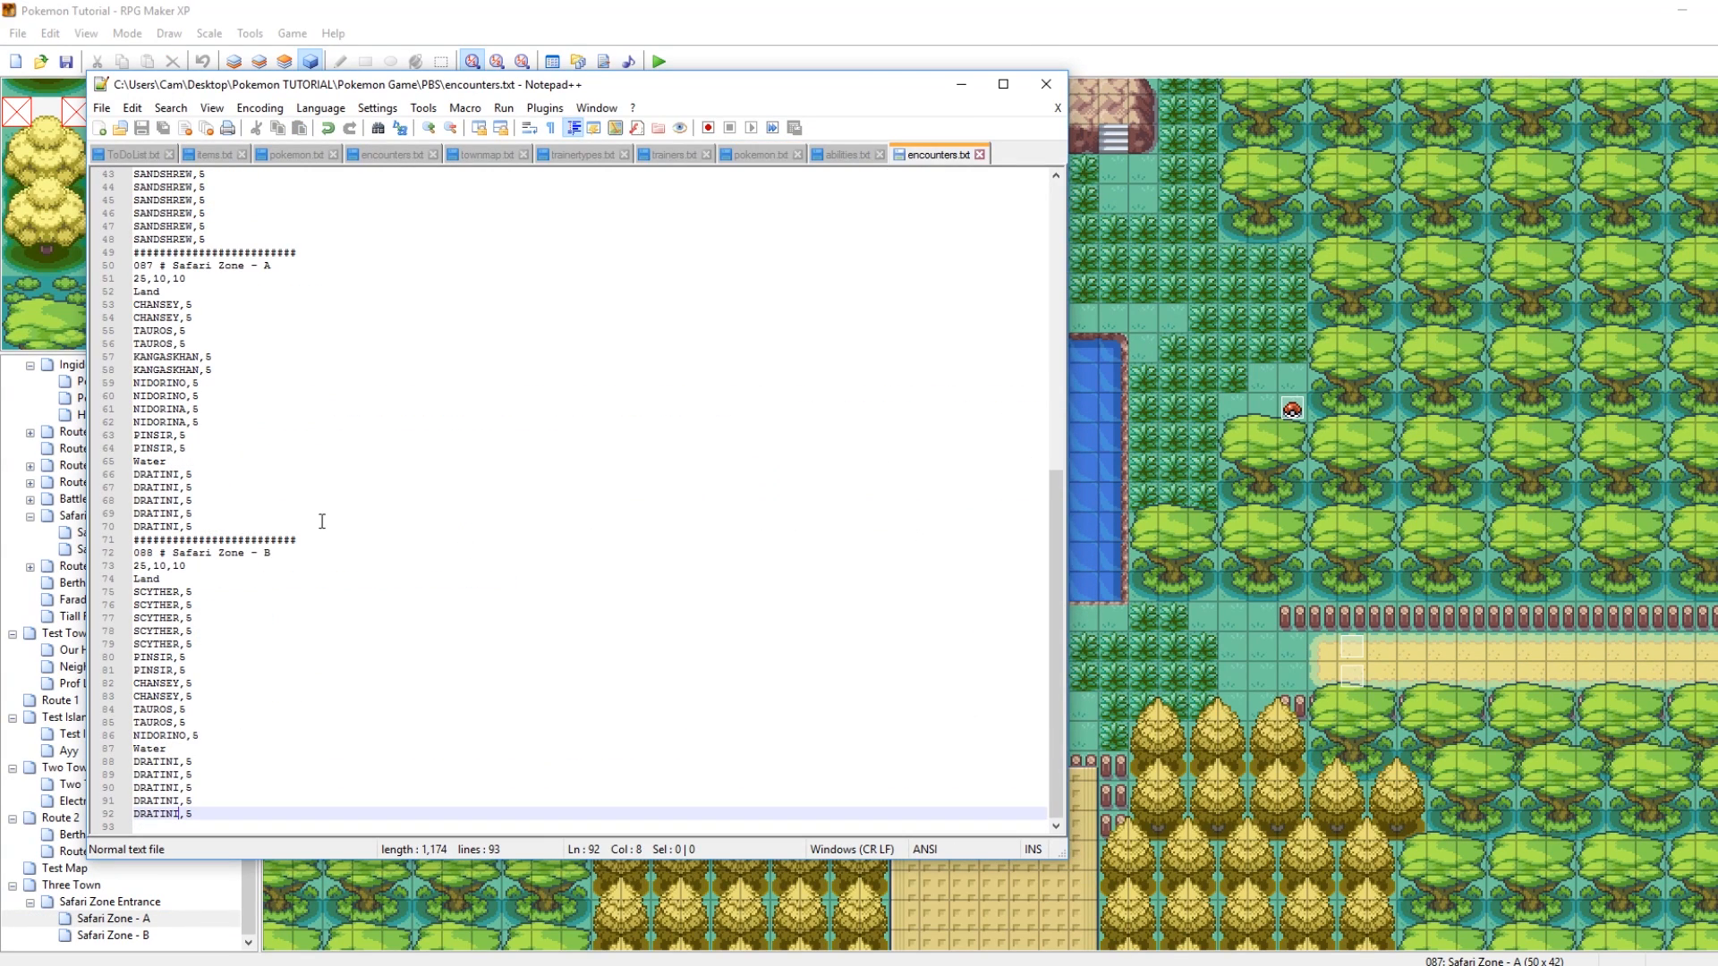
{"action": "left_click", "coordinate": [173, 304]}
{"action": "left_click", "coordinate": [181, 663]}
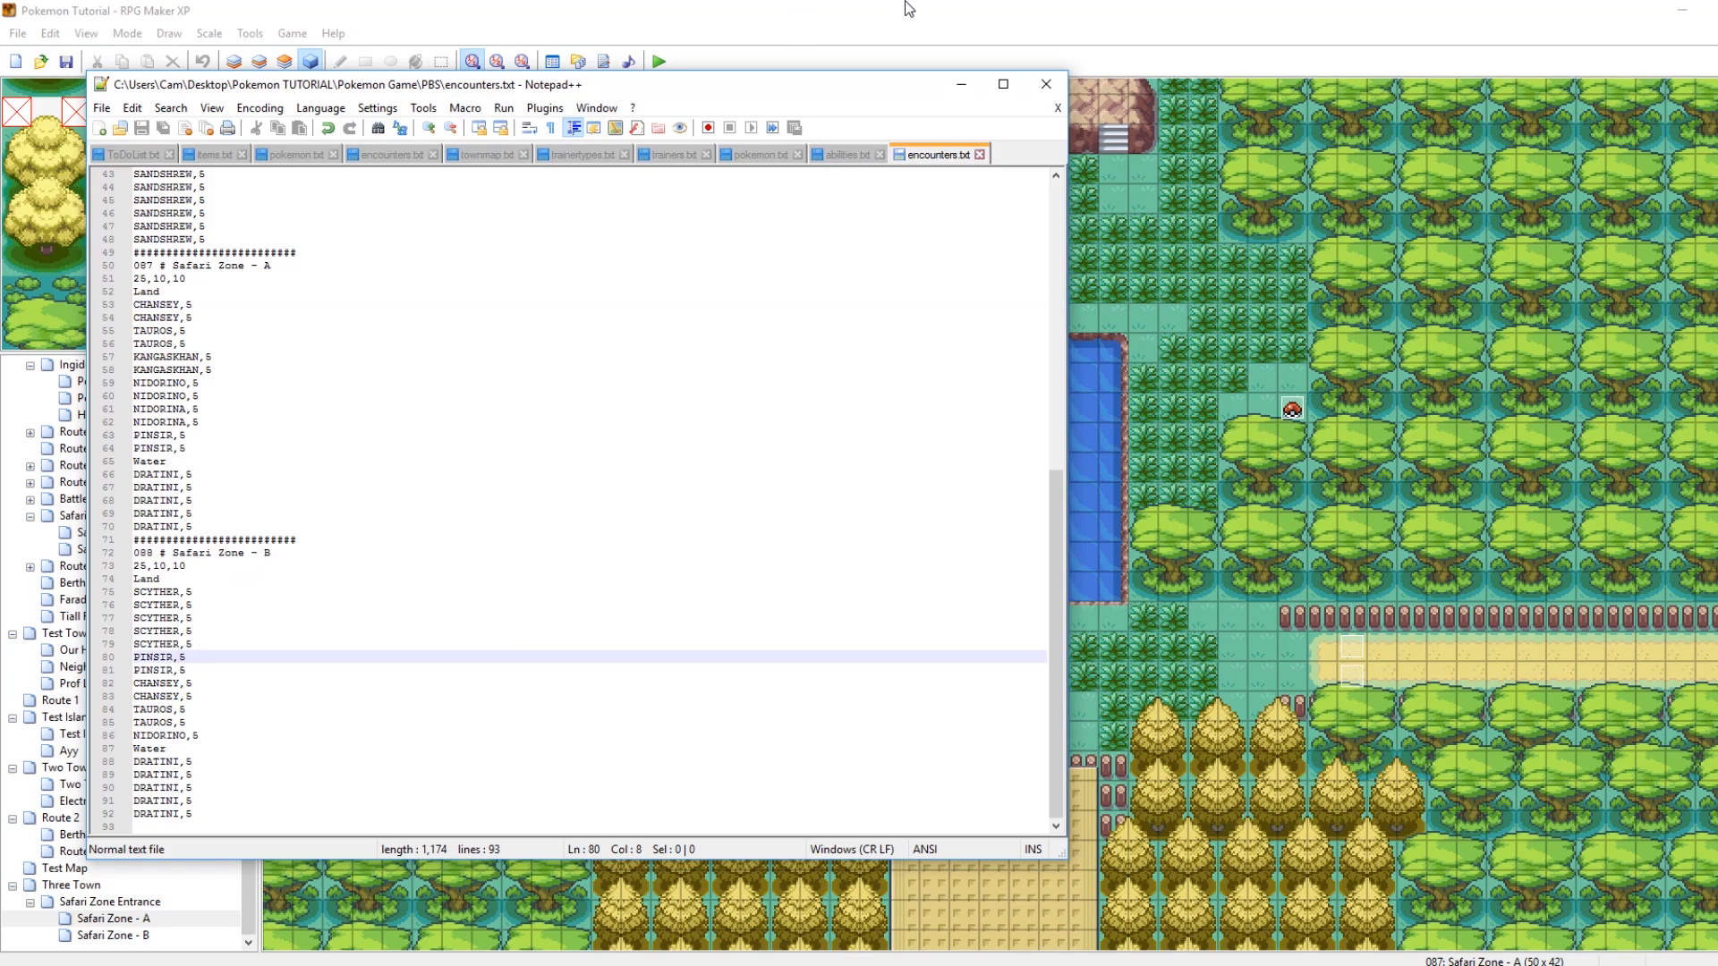
{"action": "key", "text": "alt+Tab"}
{"action": "left_click", "coordinate": [1002, 675]}
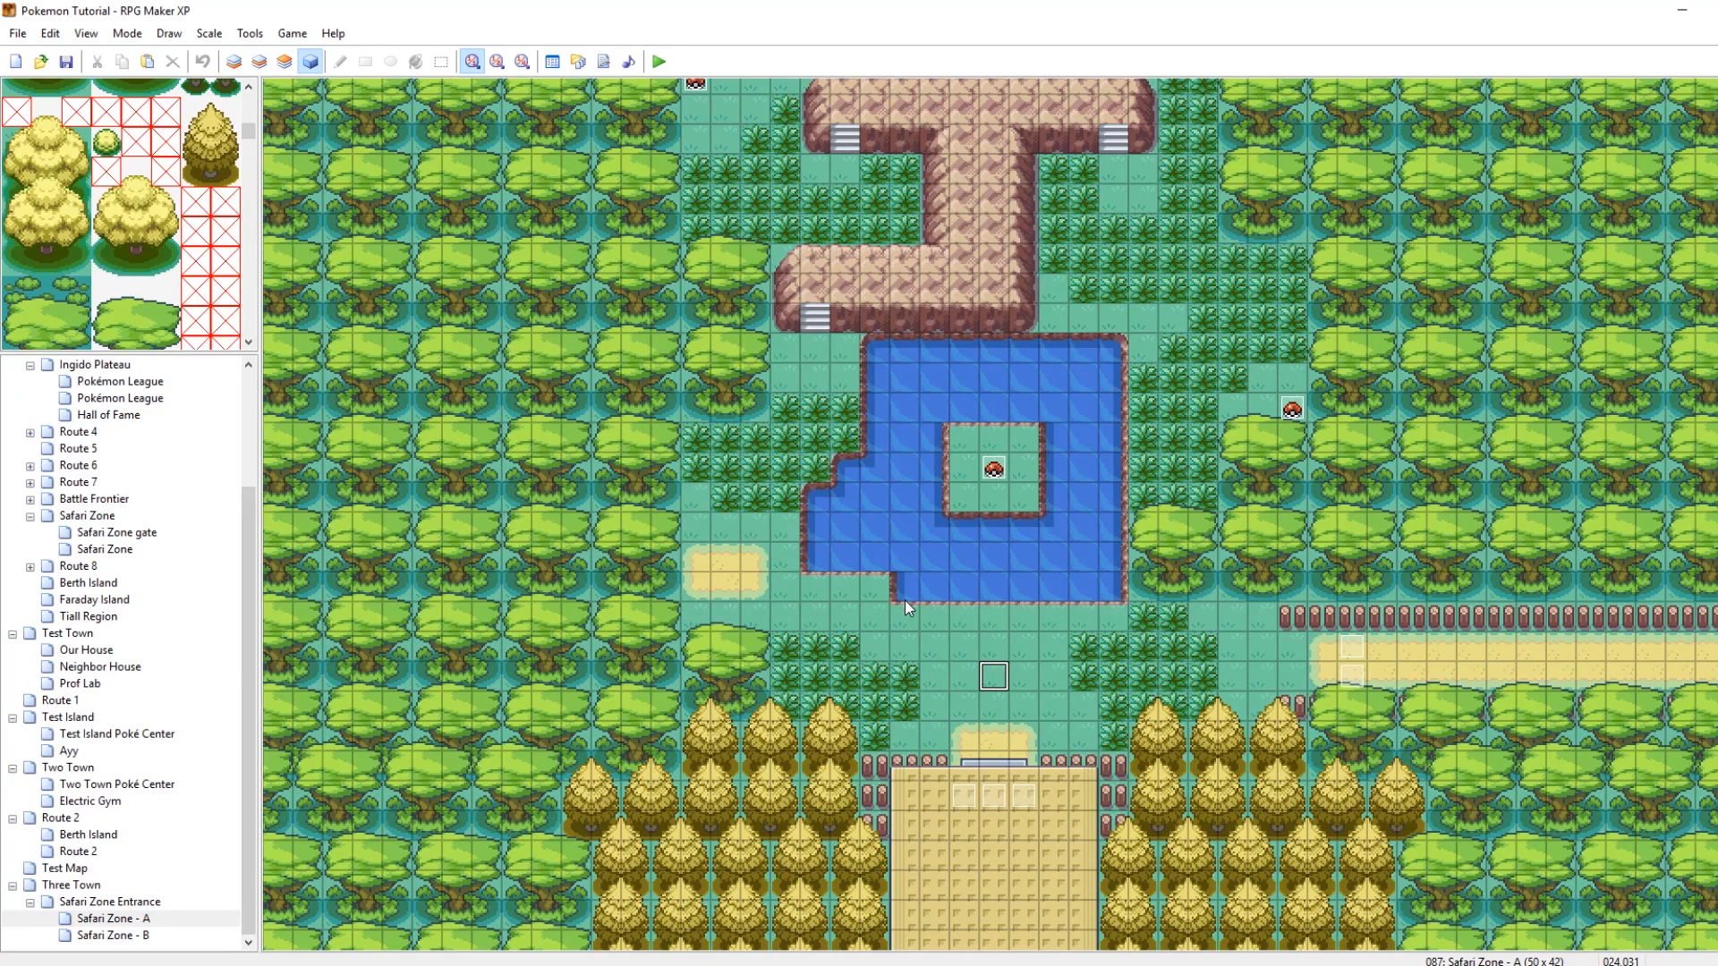
Start a playtest of the game, load into Three Town and walk west past the Mart to the Safari Zone building
{"action": "left_click", "coordinate": [660, 59]}
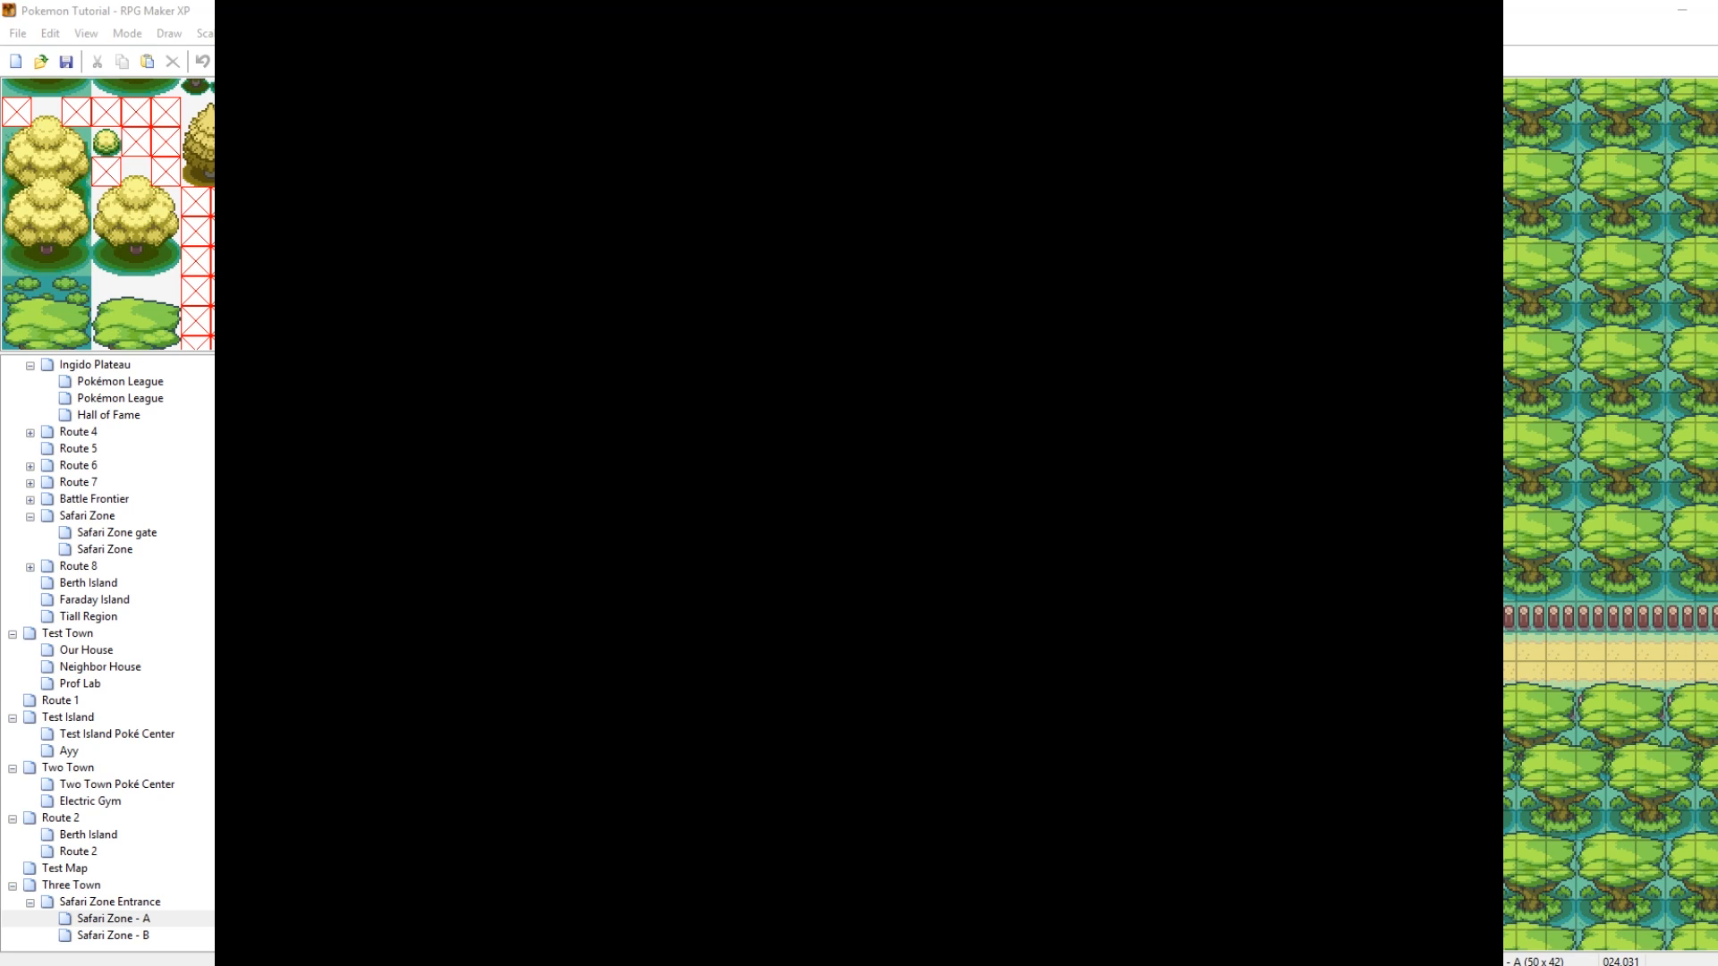
{"action": "key", "text": "c"}
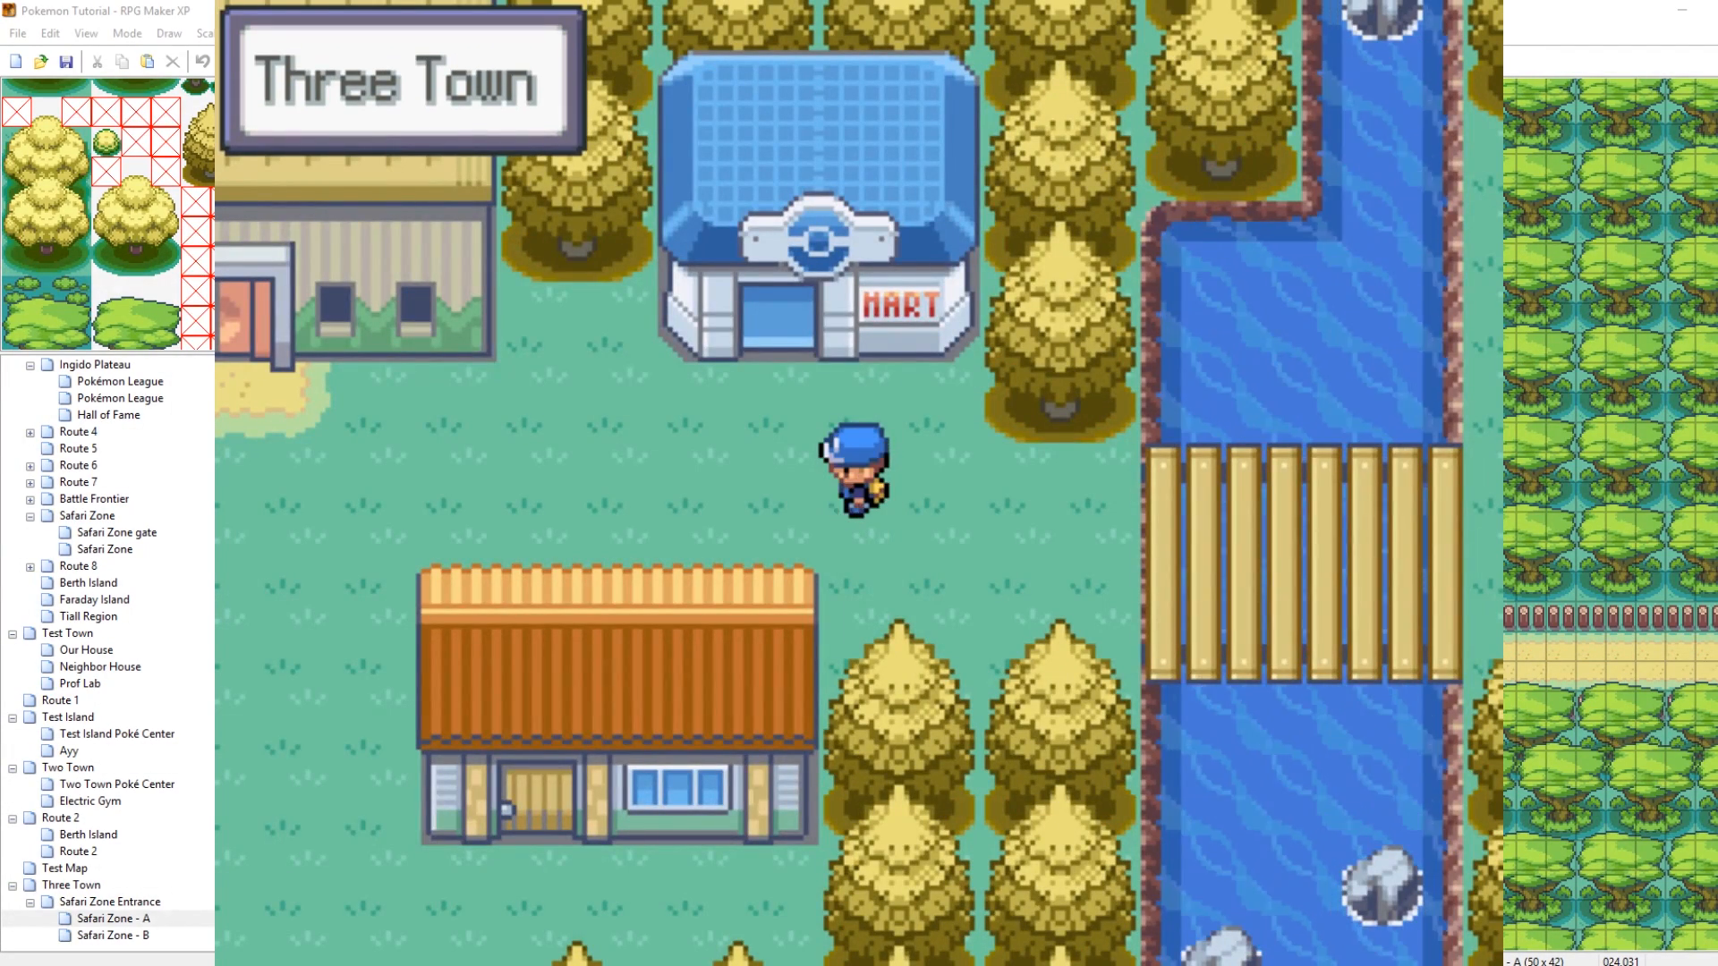
{"action": "key", "text": "Left"}
{"action": "key", "text": "Left"}
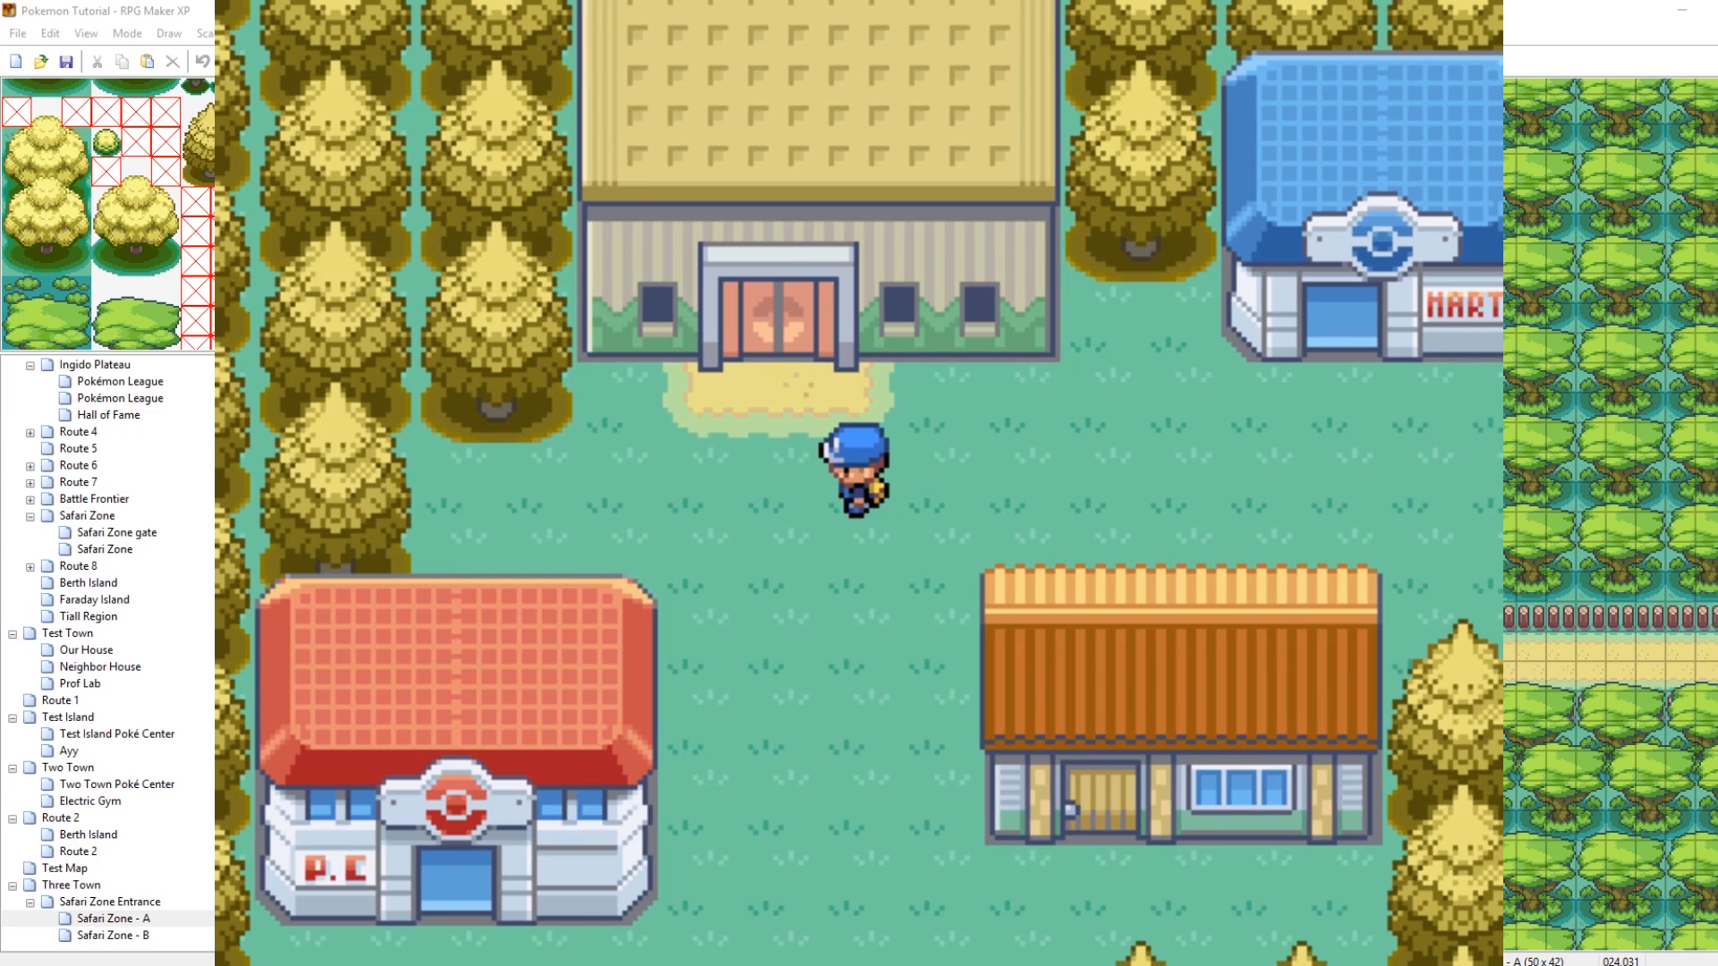
Open the in-game debug options and bring up the Set Metadata map list
{"action": "key", "text": "F9"}
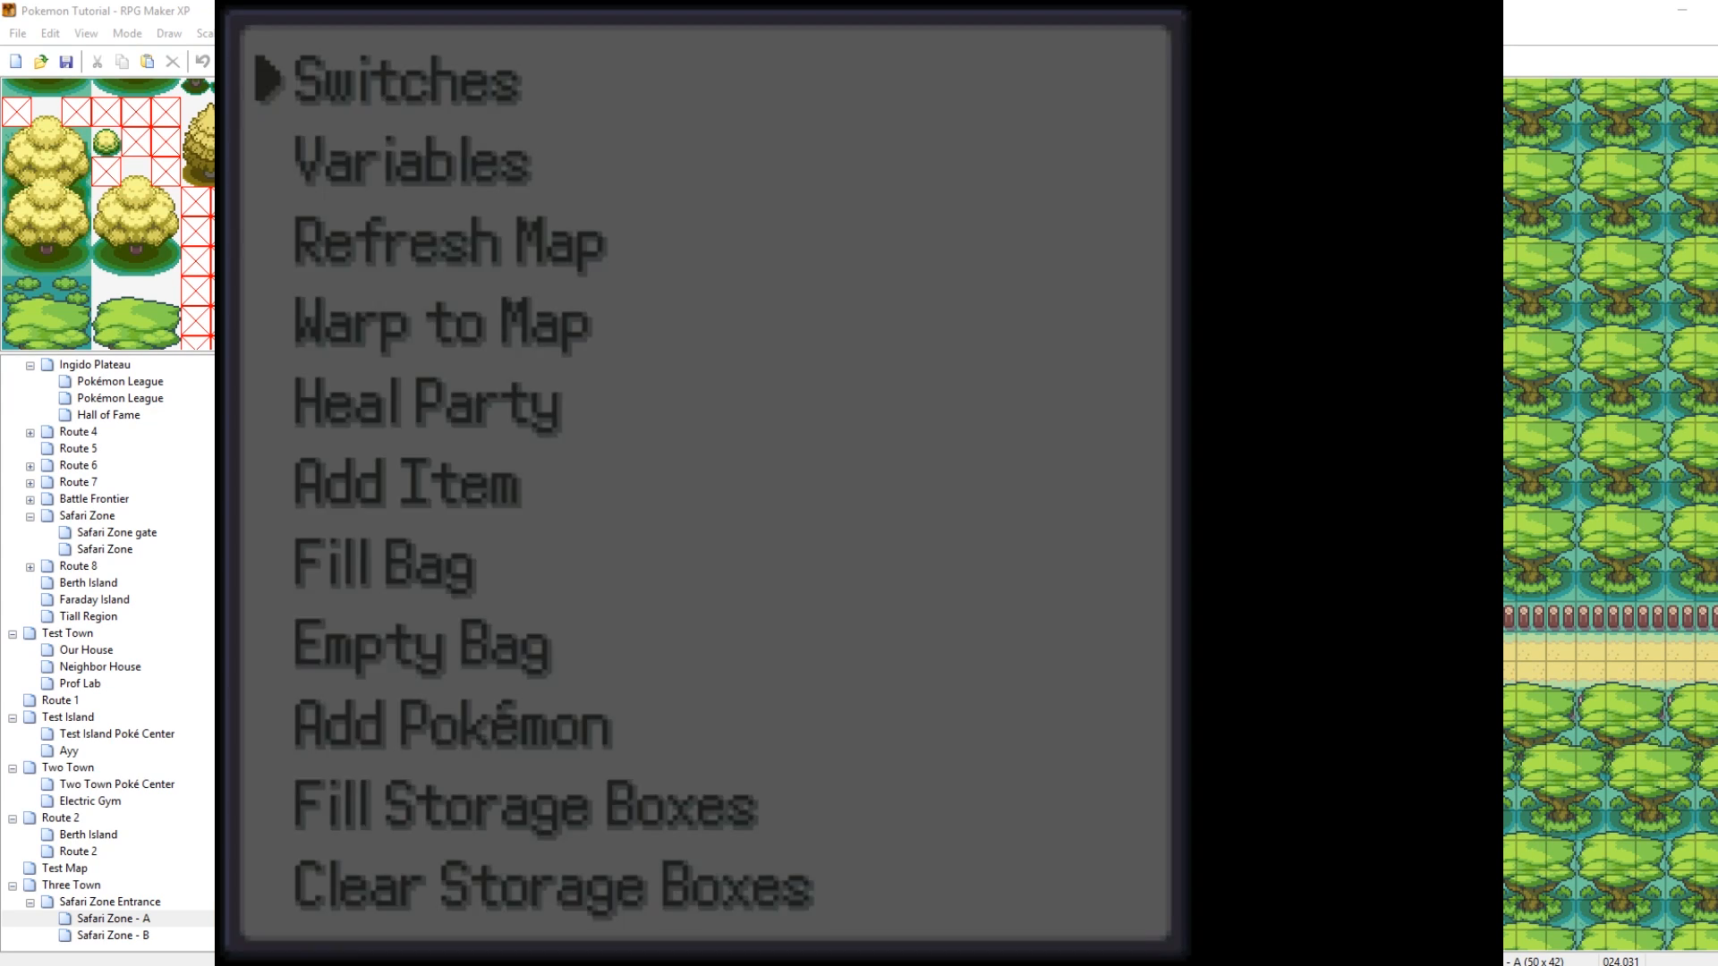
{"action": "key", "text": "Up"}
{"action": "key", "text": "Up"}
{"action": "key", "text": "Up"}
{"action": "key", "text": "Up"}
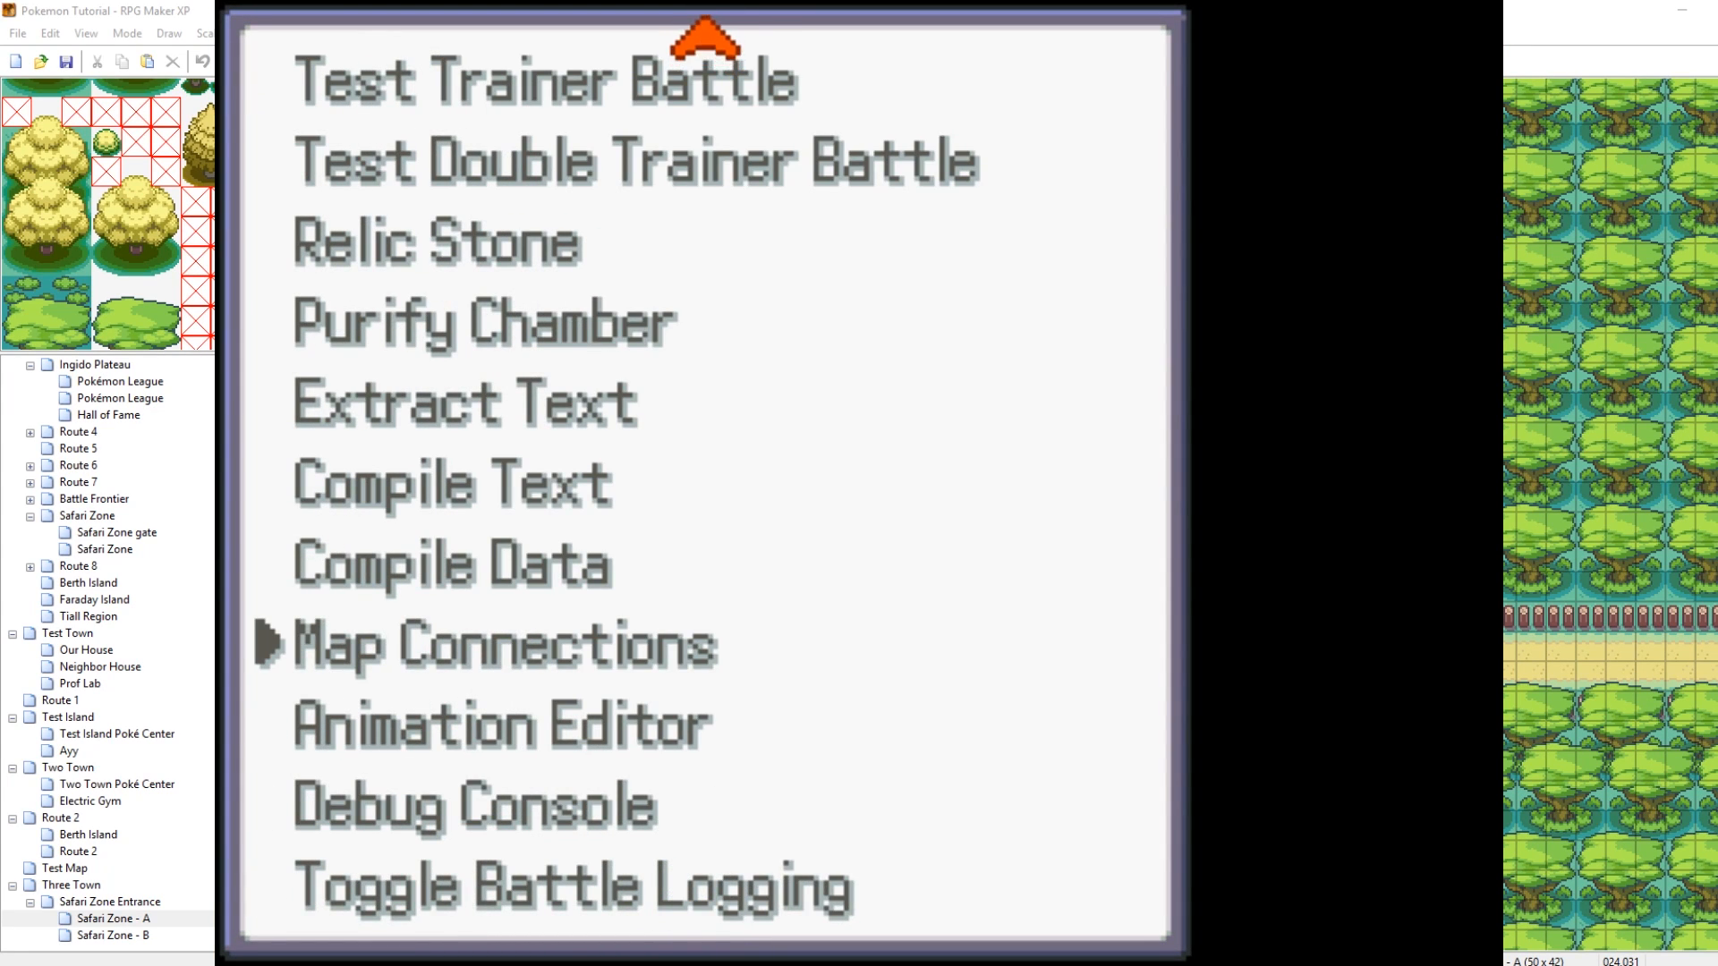
{"action": "key", "text": "Page_Up"}
{"action": "key", "text": "Up"}
{"action": "key", "text": "Up"}
{"action": "key", "text": "Return"}
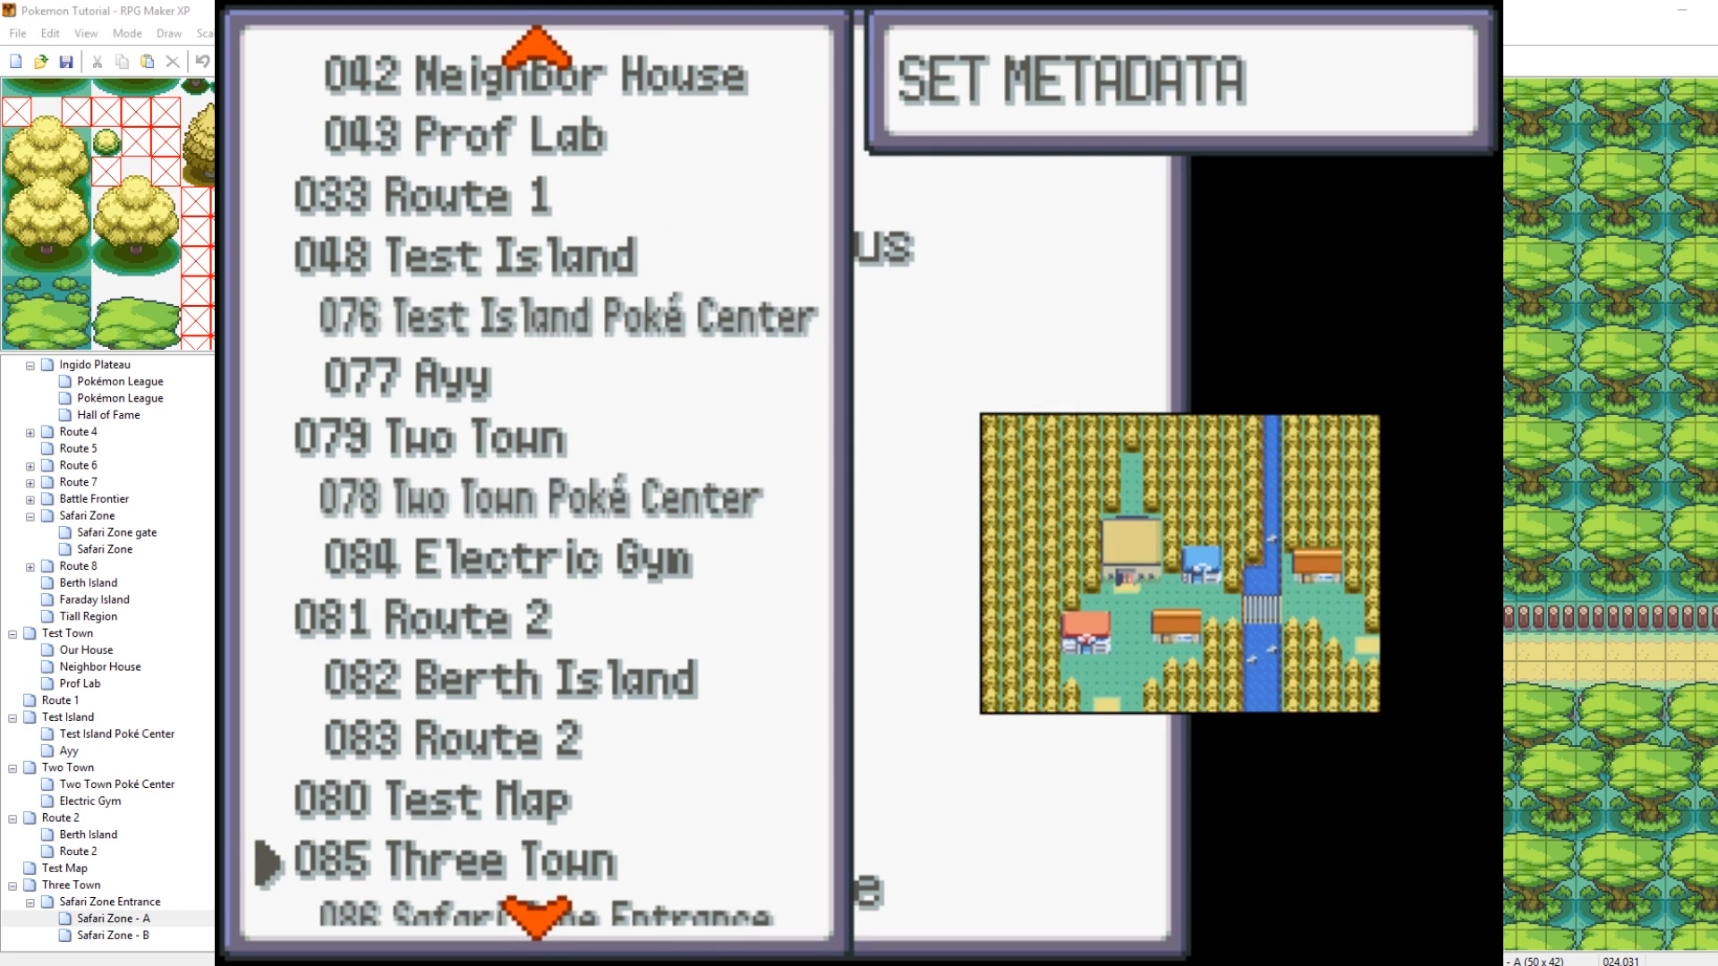
Set SafariMap to true in the metadata of map 087 Safari Zone - A and return to the map list
{"action": "key", "text": "Down"}
{"action": "key", "text": "Down"}
{"action": "key", "text": "Down"}
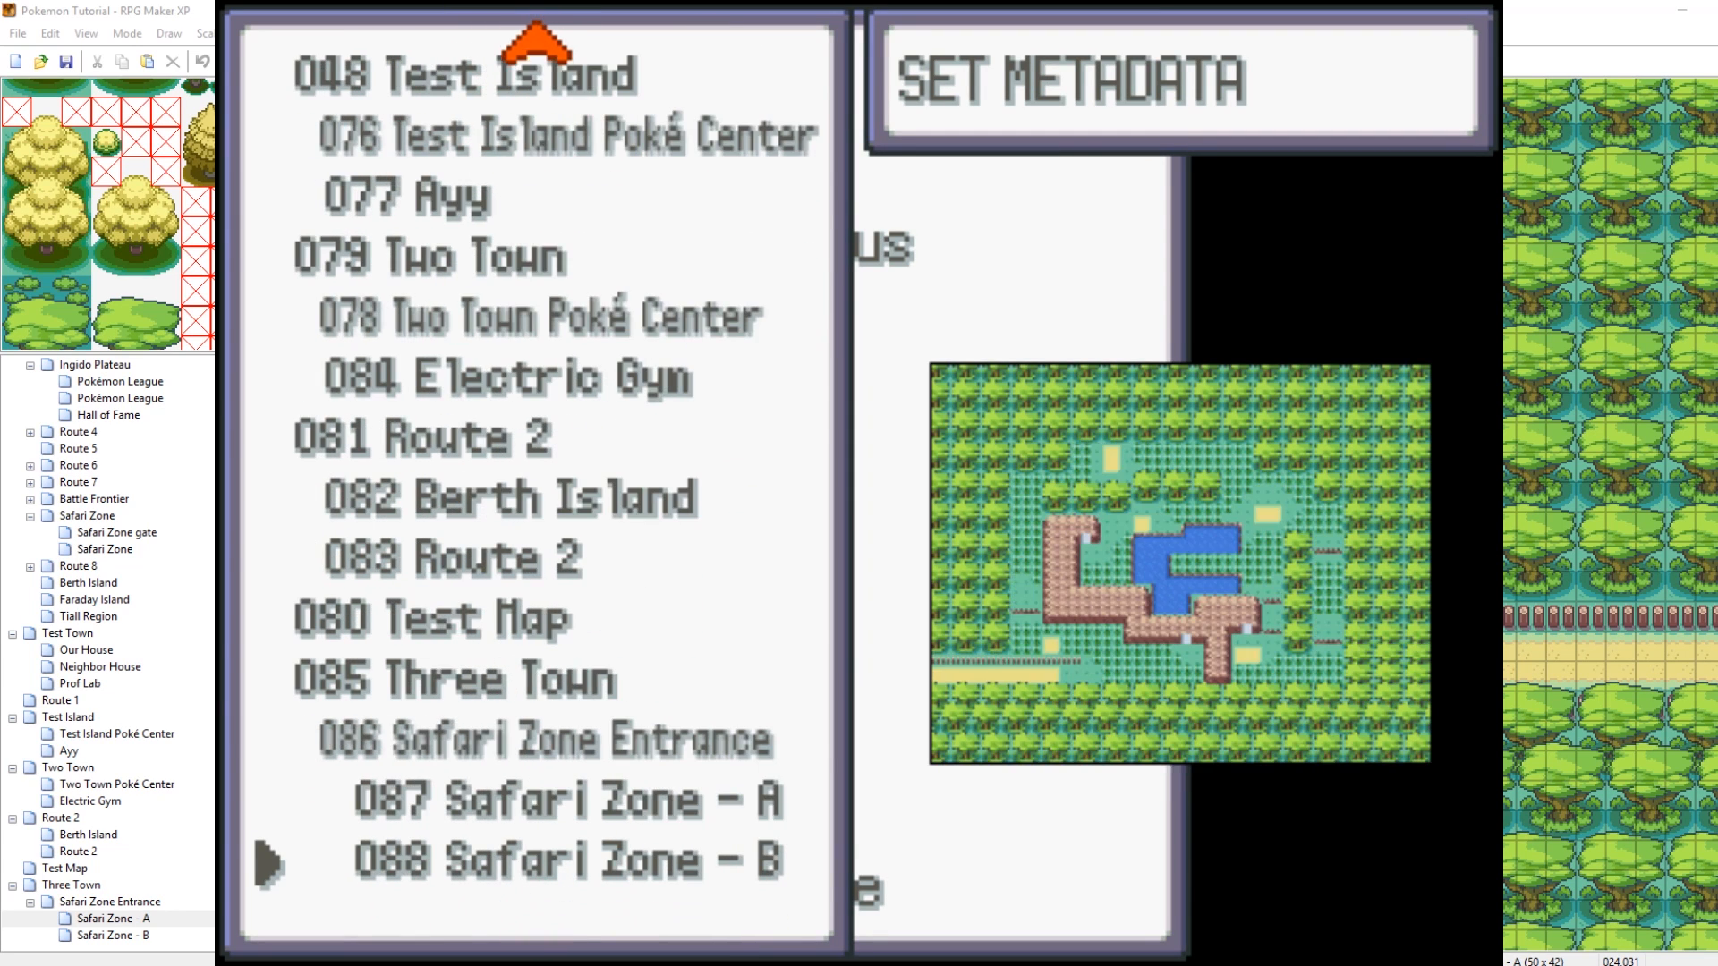
{"action": "key", "text": "Up"}
{"action": "key", "text": "Return"}
{"action": "key", "text": "Down"}
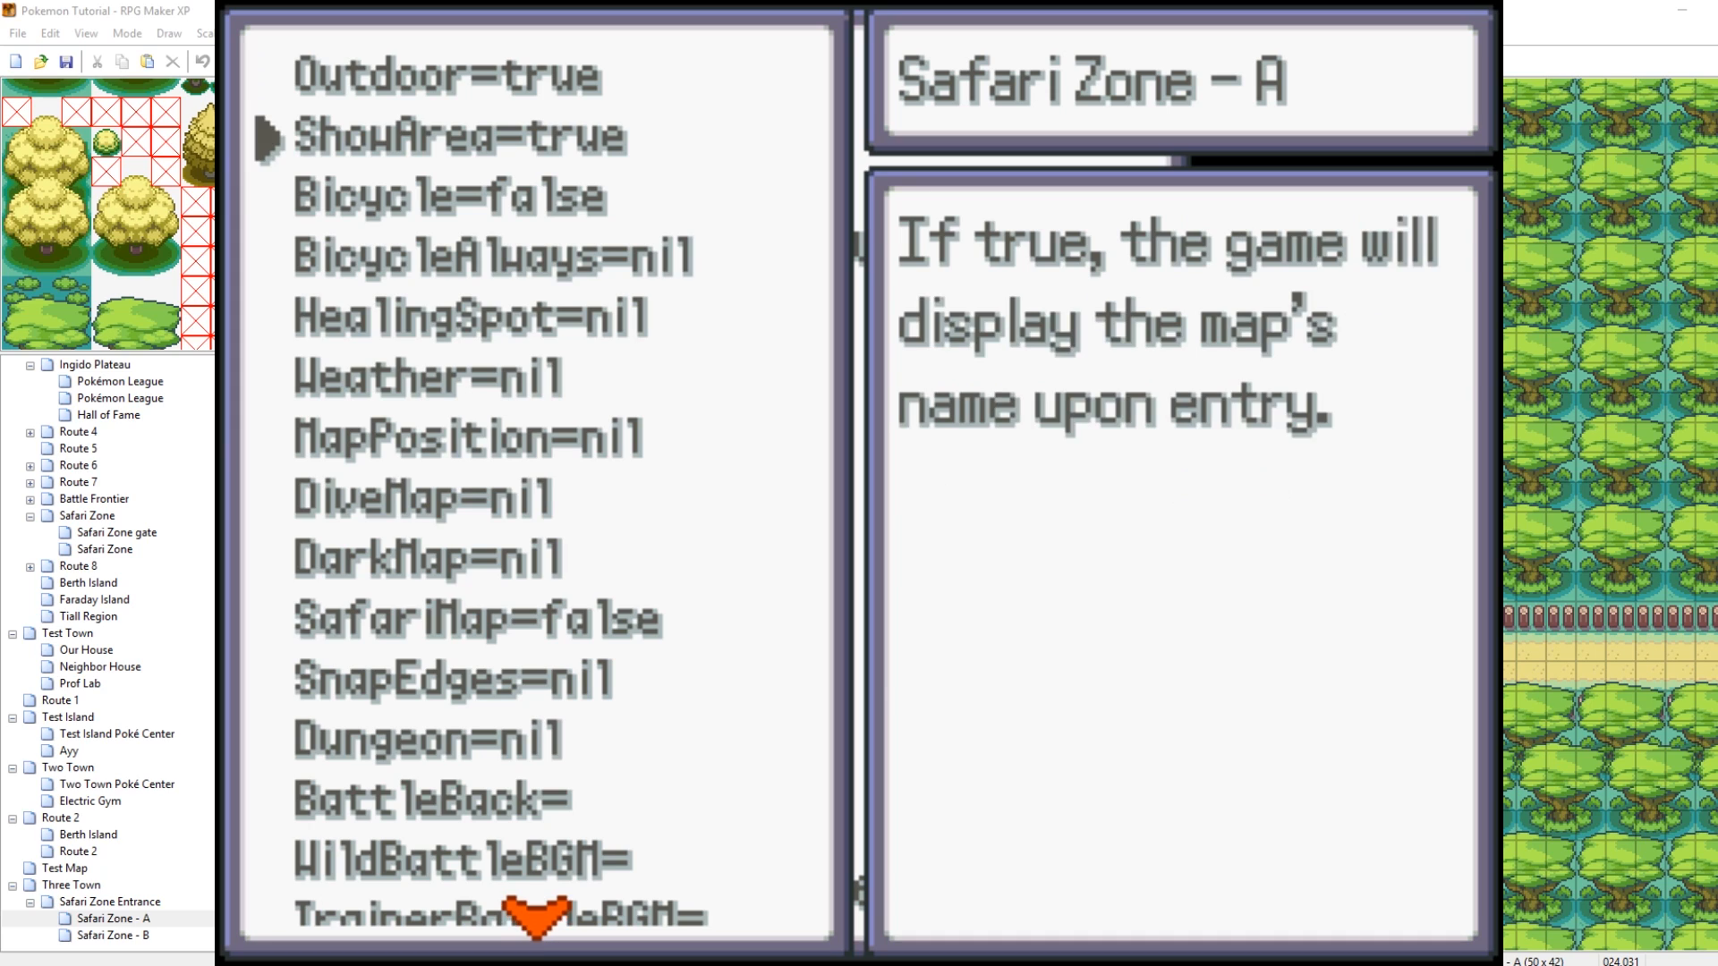
{"action": "key", "text": "Down"}
{"action": "key", "text": "Down"}
{"action": "key", "text": "Down"}
{"action": "key", "text": "Down"}
{"action": "key", "text": "Down"}
{"action": "key", "text": "Down"}
{"action": "key", "text": "Down"}
{"action": "key", "text": "Down"}
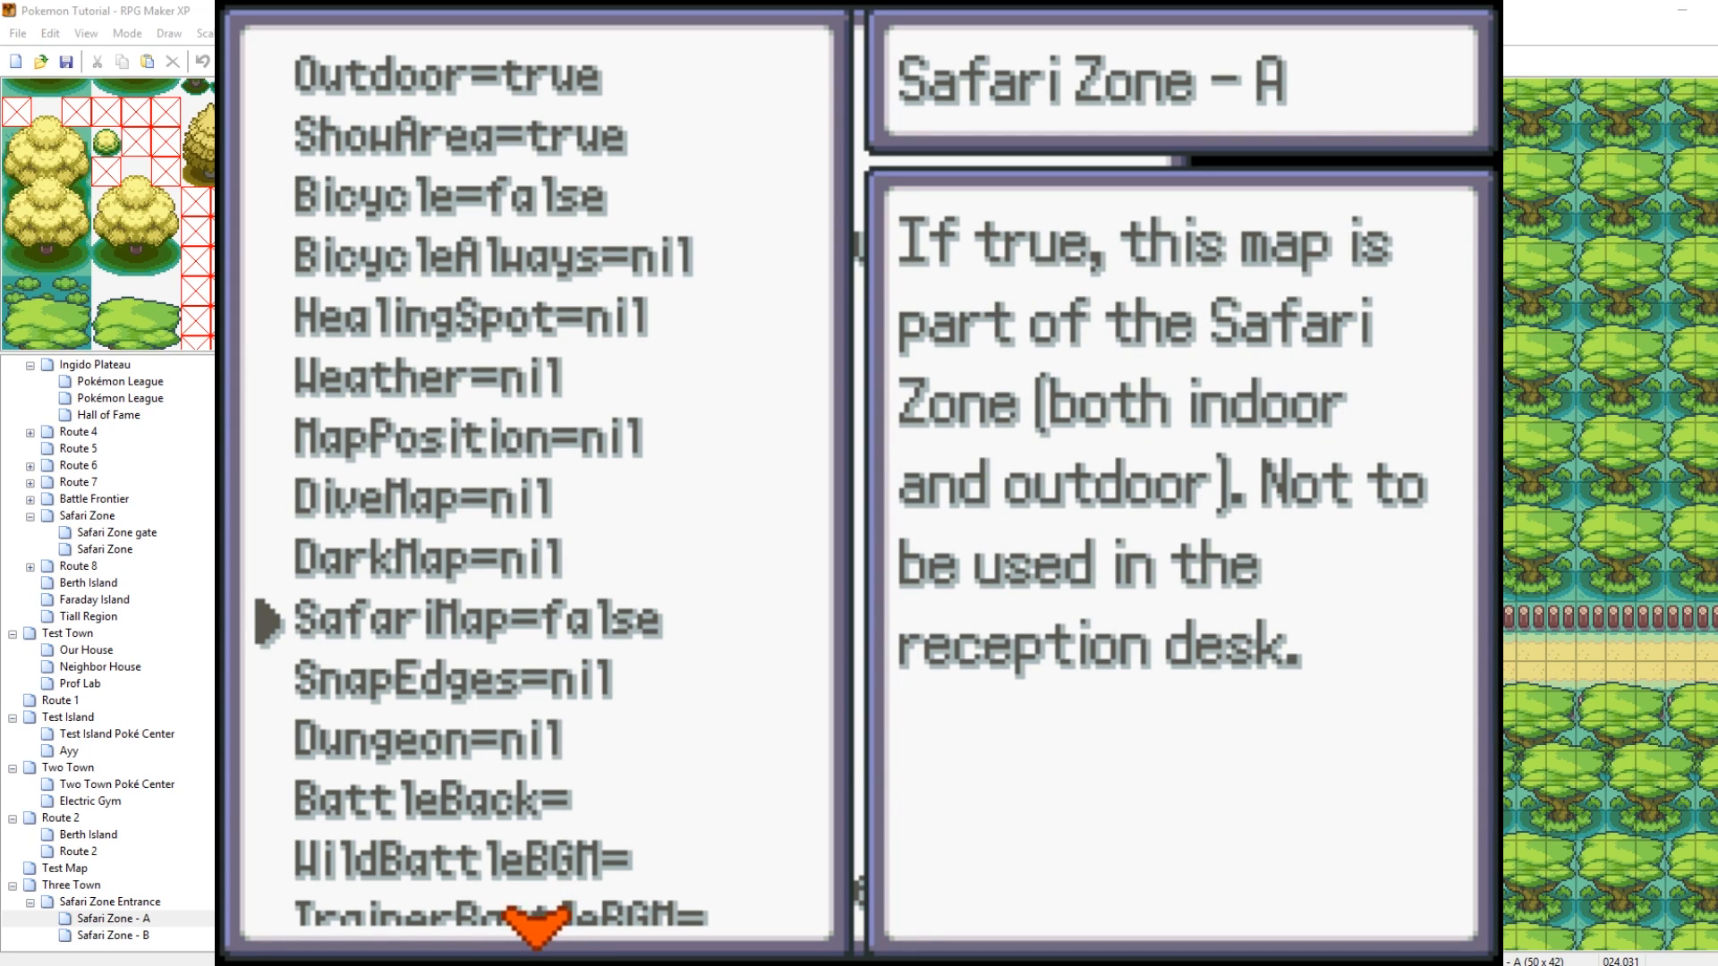
{"action": "key", "text": "Return"}
{"action": "key", "text": "Return"}
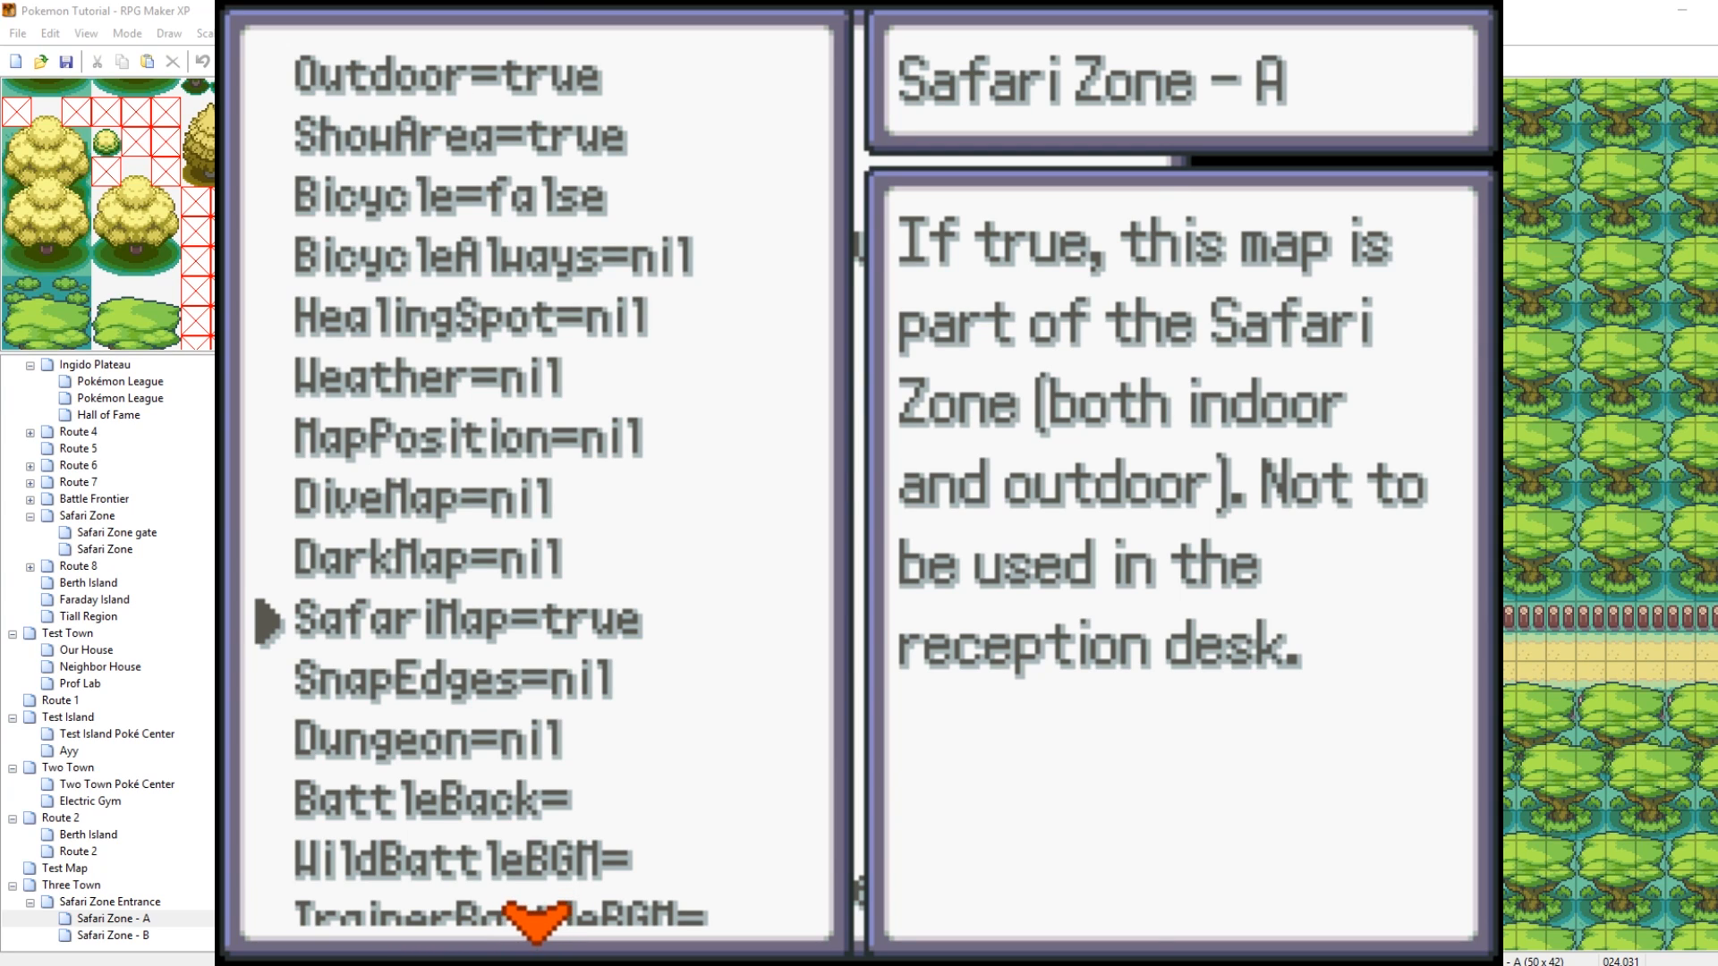
{"action": "key", "text": "Escape"}
Set SafariMap to true in the metadata of map 088 Safari Zone - B, then exit the metadata editor and debug options
{"action": "key", "text": "Up"}
{"action": "key", "text": "Down"}
{"action": "key", "text": "Down"}
{"action": "key", "text": "Return"}
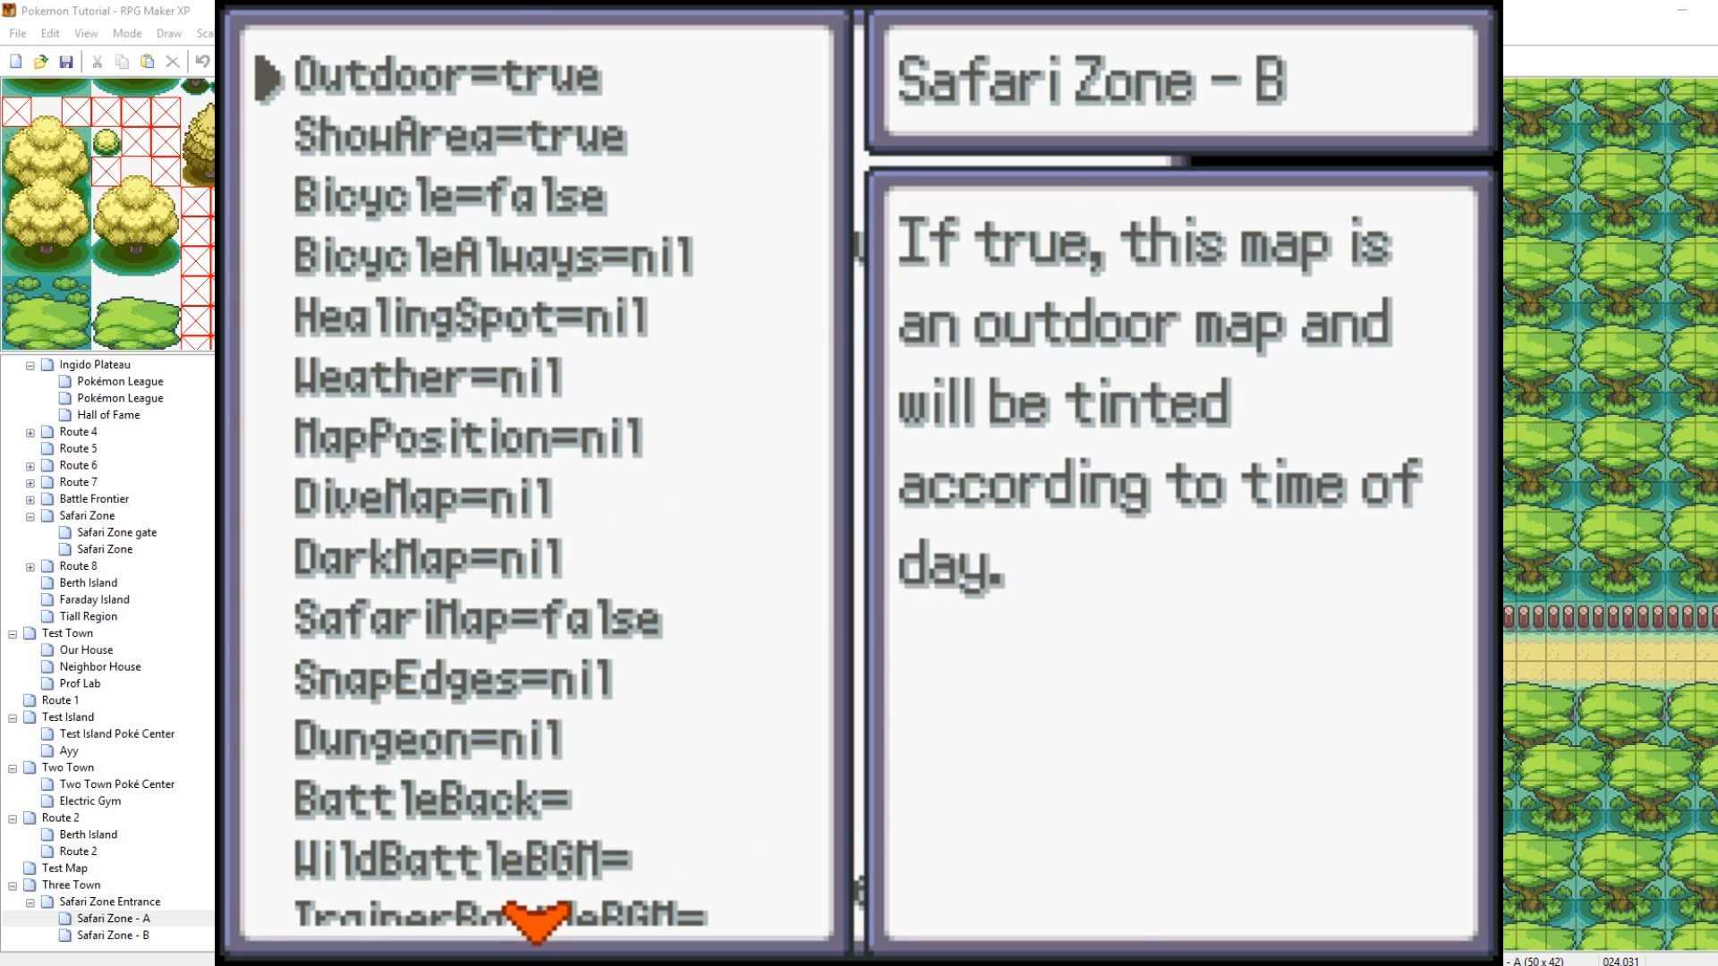
{"action": "key", "text": "Down"}
{"action": "key", "text": "Down"}
{"action": "key", "text": "Down"}
{"action": "key", "text": "Down"}
{"action": "key", "text": "Down"}
{"action": "key", "text": "Down"}
{"action": "key", "text": "Down"}
{"action": "key", "text": "Down"}
{"action": "key", "text": "Down"}
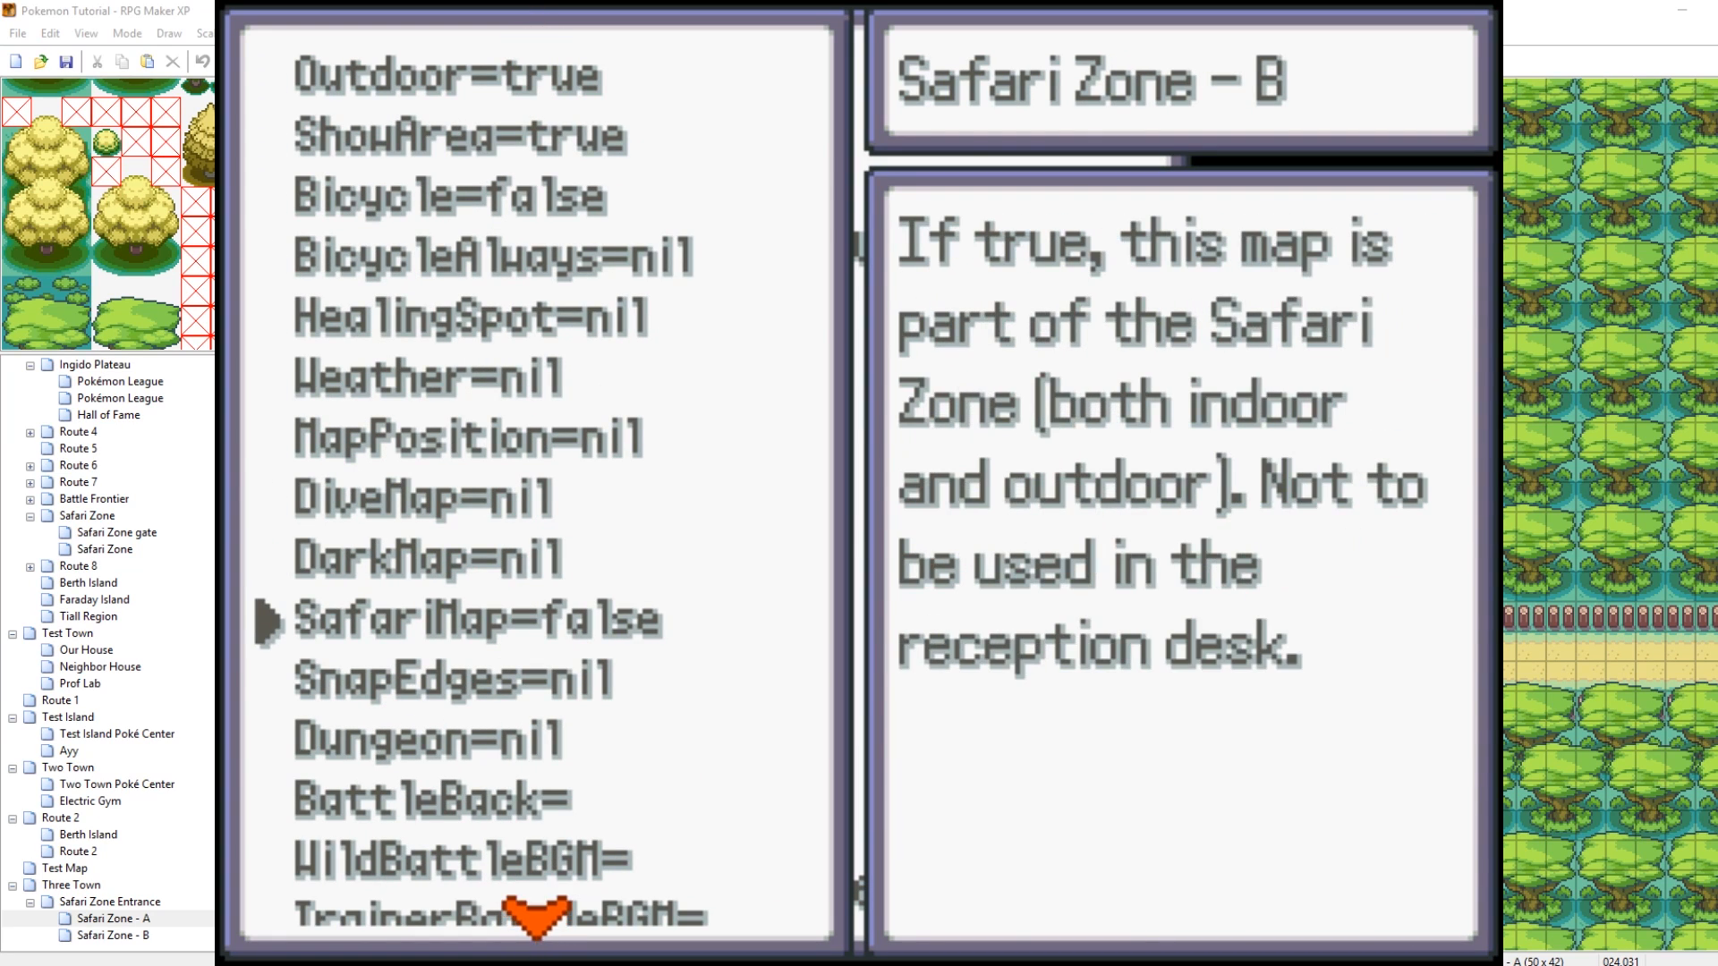
{"action": "key", "text": "Return"}
{"action": "key", "text": "Return"}
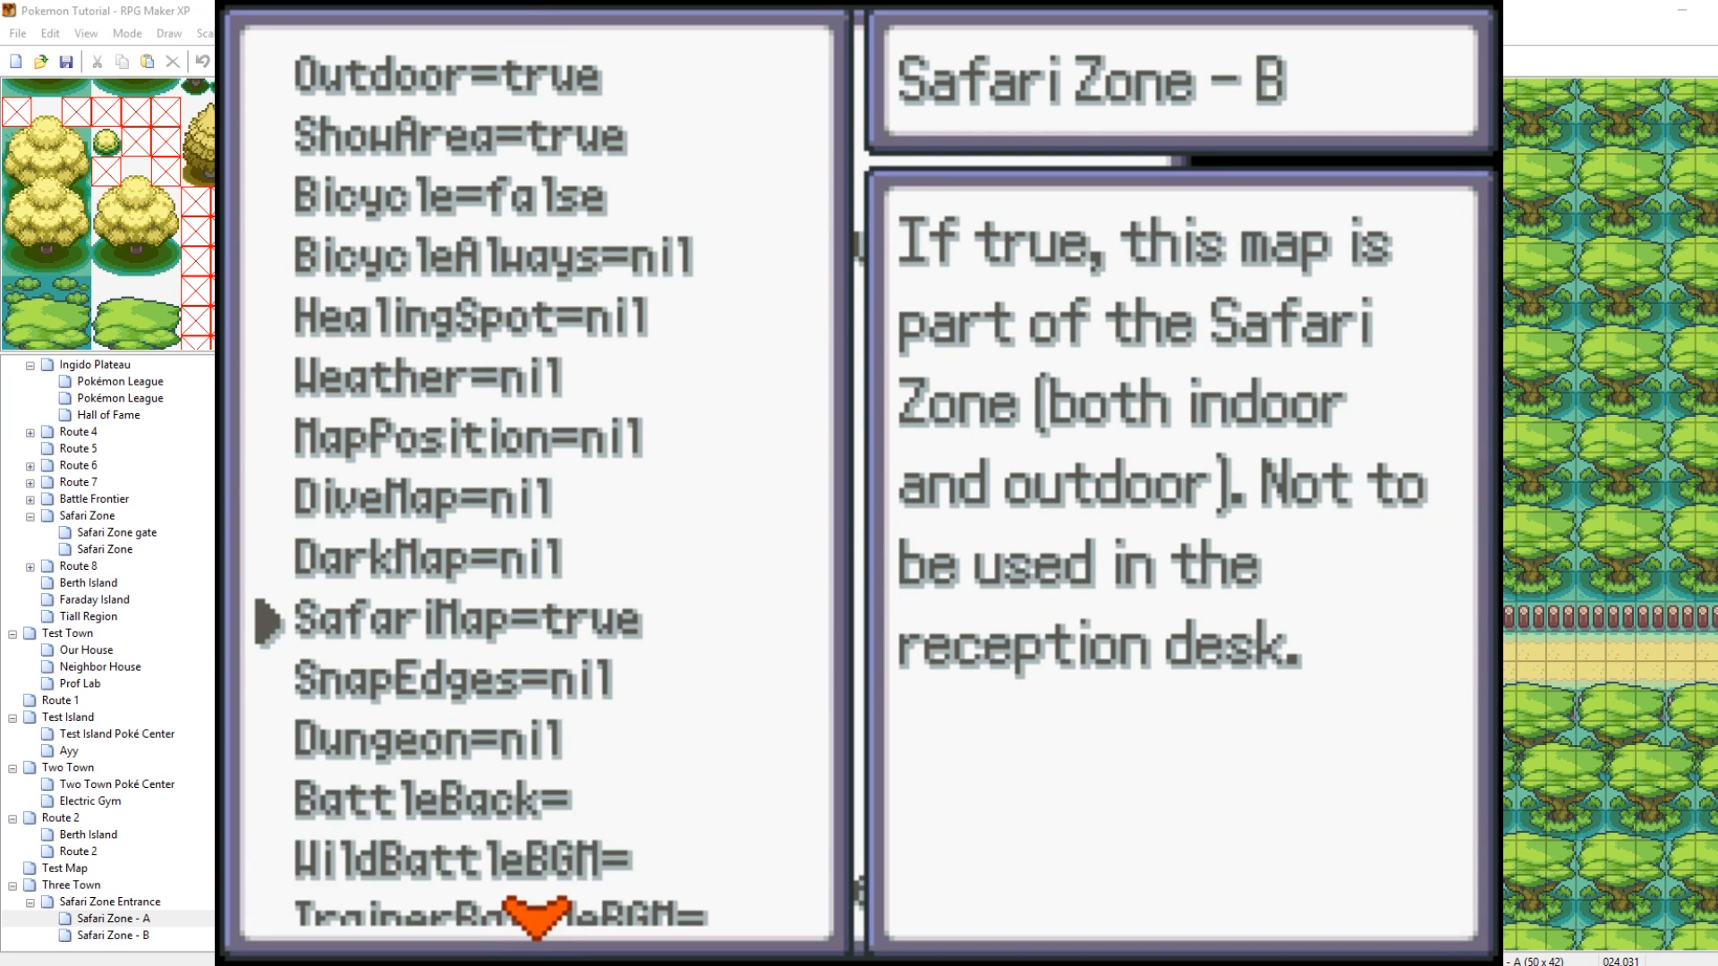
{"action": "key", "text": "Escape"}
{"action": "key", "text": "Up"}
{"action": "key", "text": "Return"}
{"action": "key", "text": "Escape"}
{"action": "key", "text": "Escape"}
{"action": "key", "text": "Escape"}
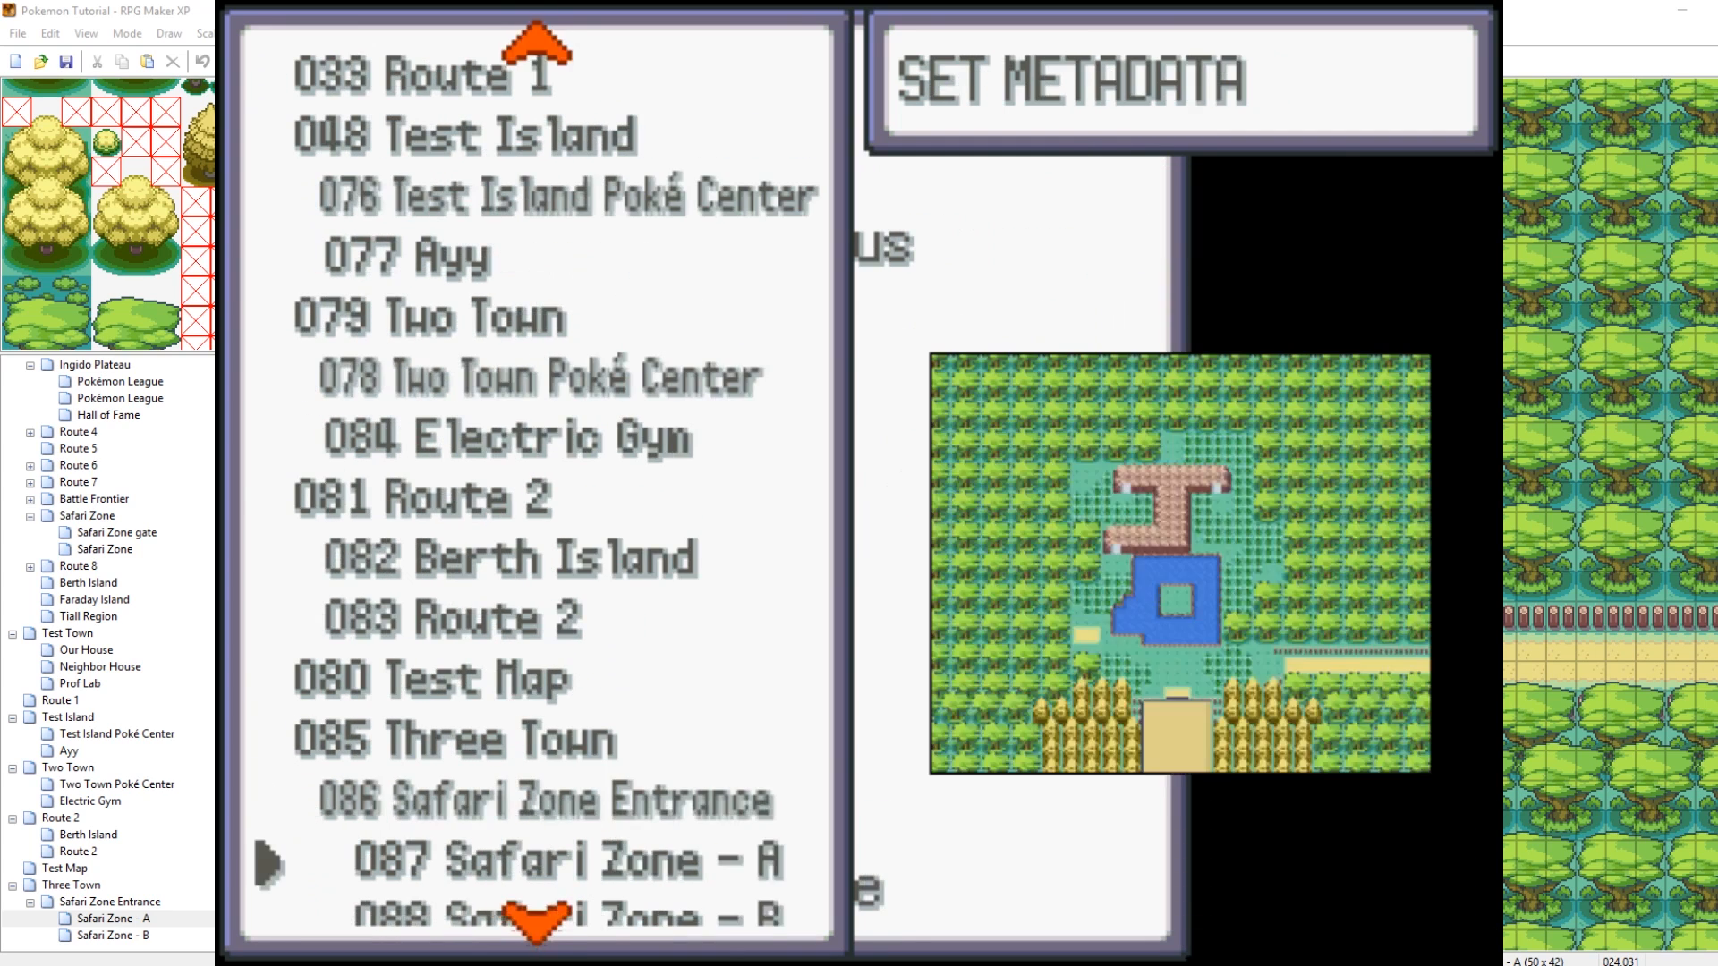
Enter the Safari Zone building in Three Town and walk up past the counter to trigger the attendant's welcome
{"action": "key", "text": "Left"}
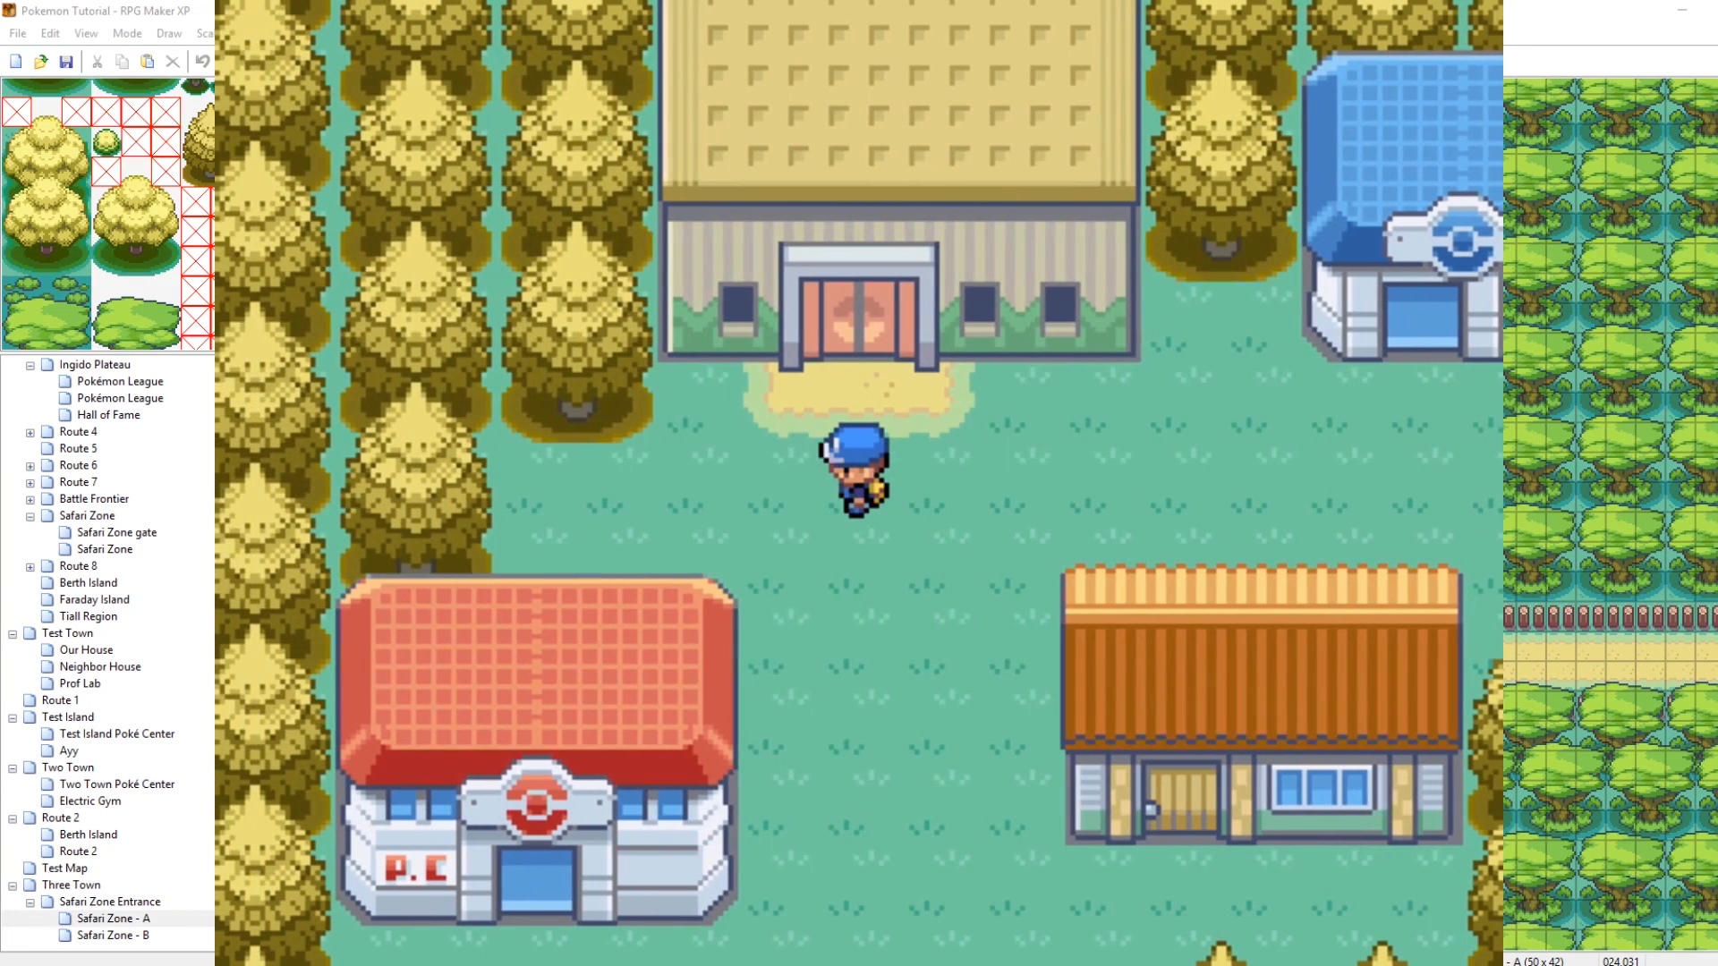
{"action": "key", "text": "Up"}
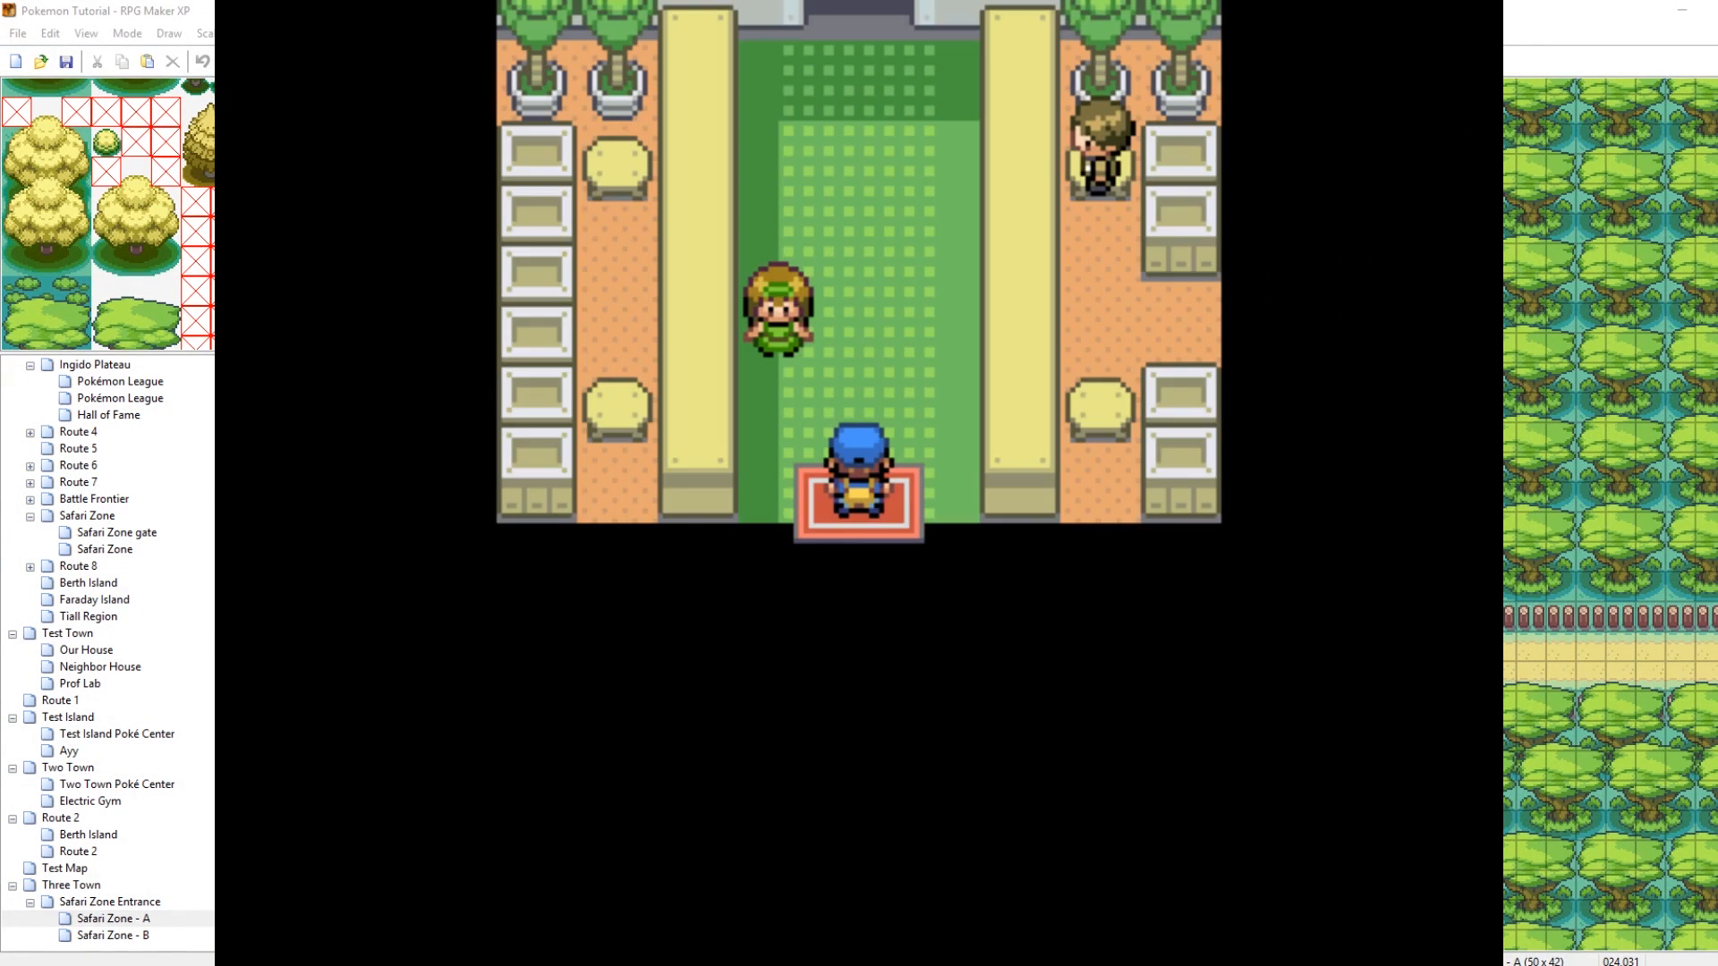
{"action": "key", "text": "Up"}
{"action": "key", "text": "Up"}
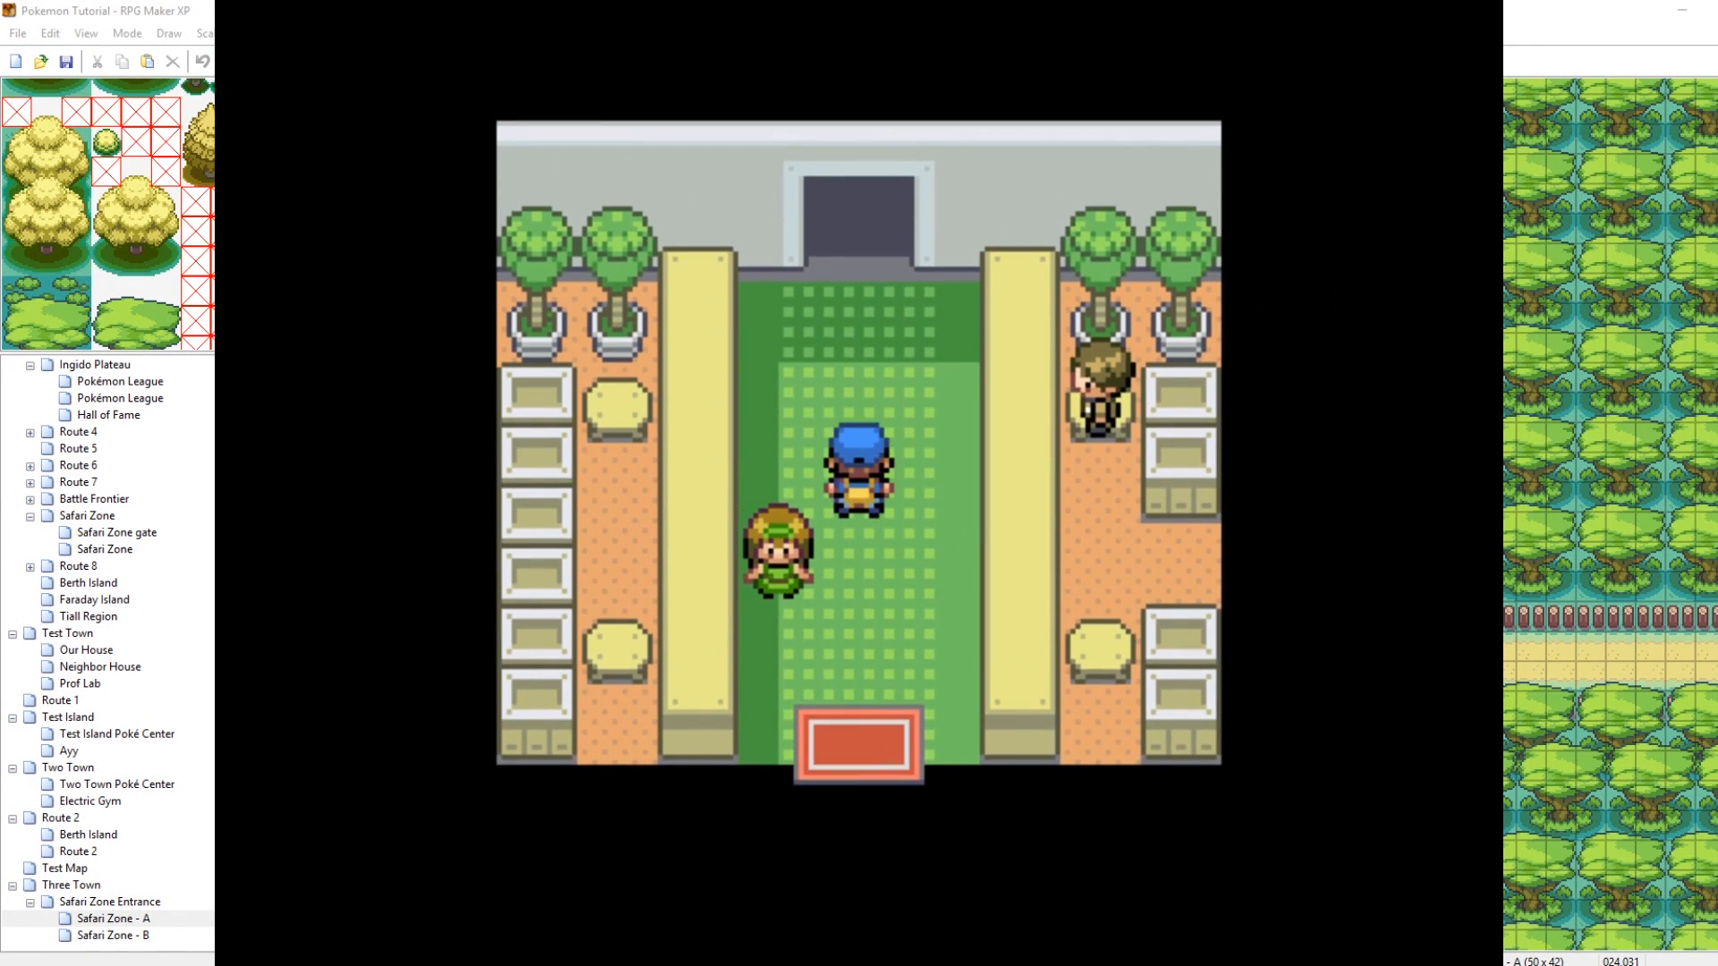
{"action": "key", "text": "Left"}
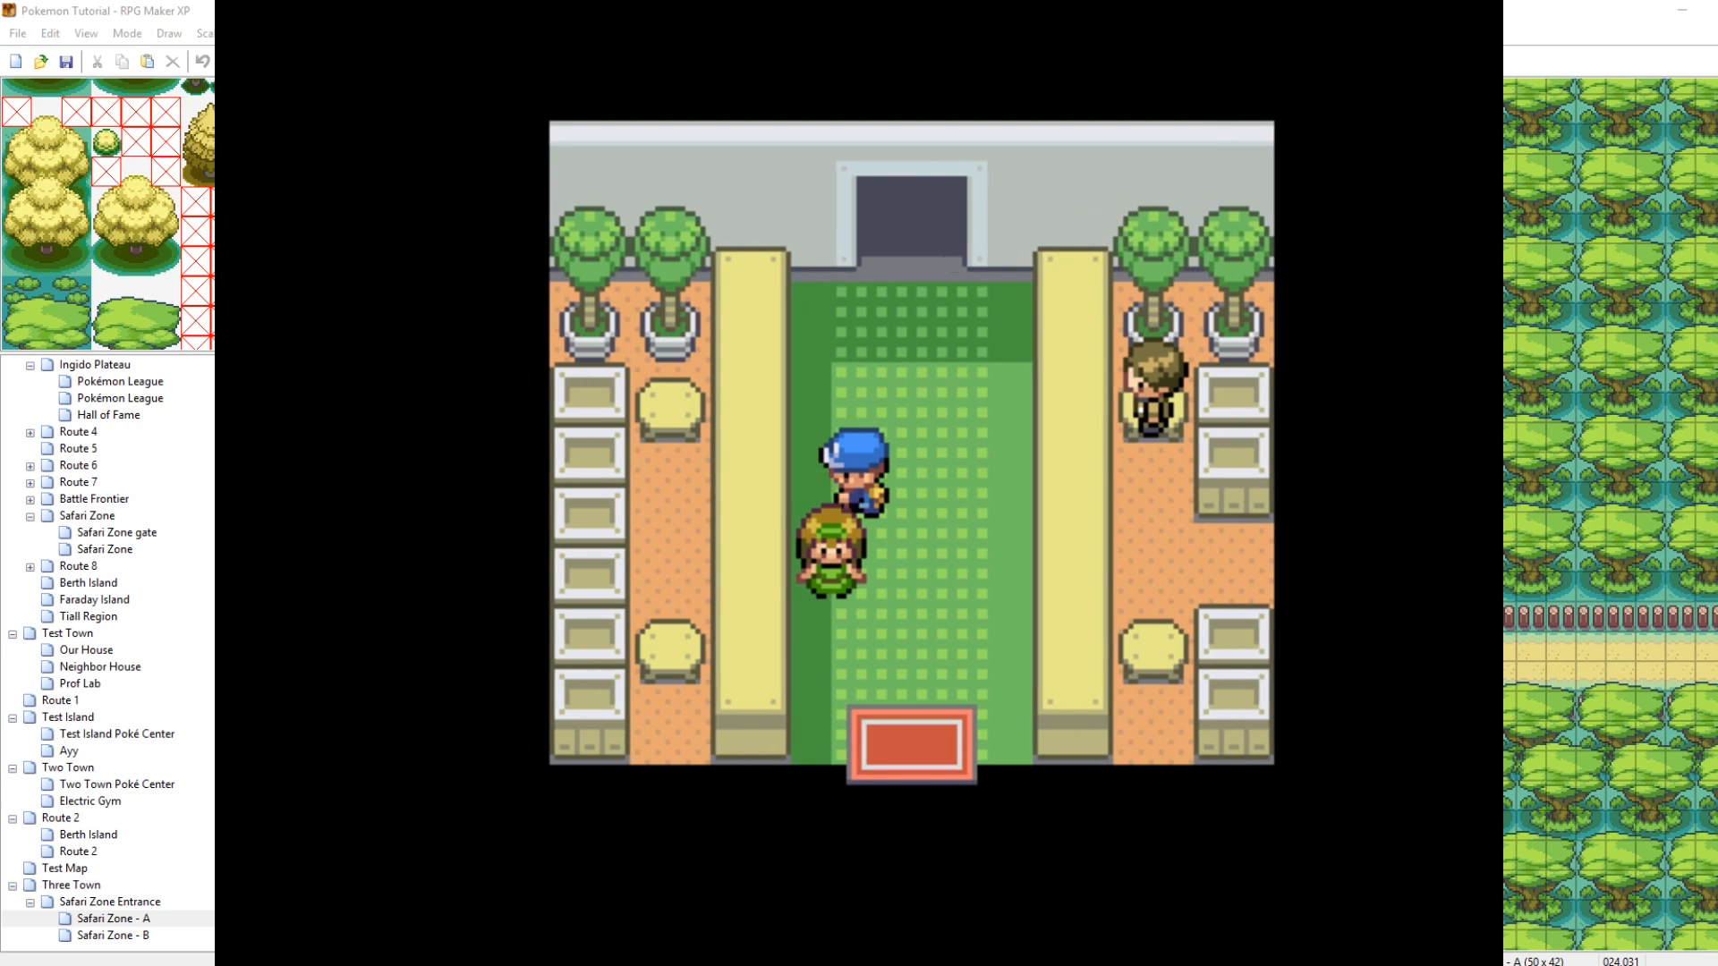
{"action": "key", "text": "Up"}
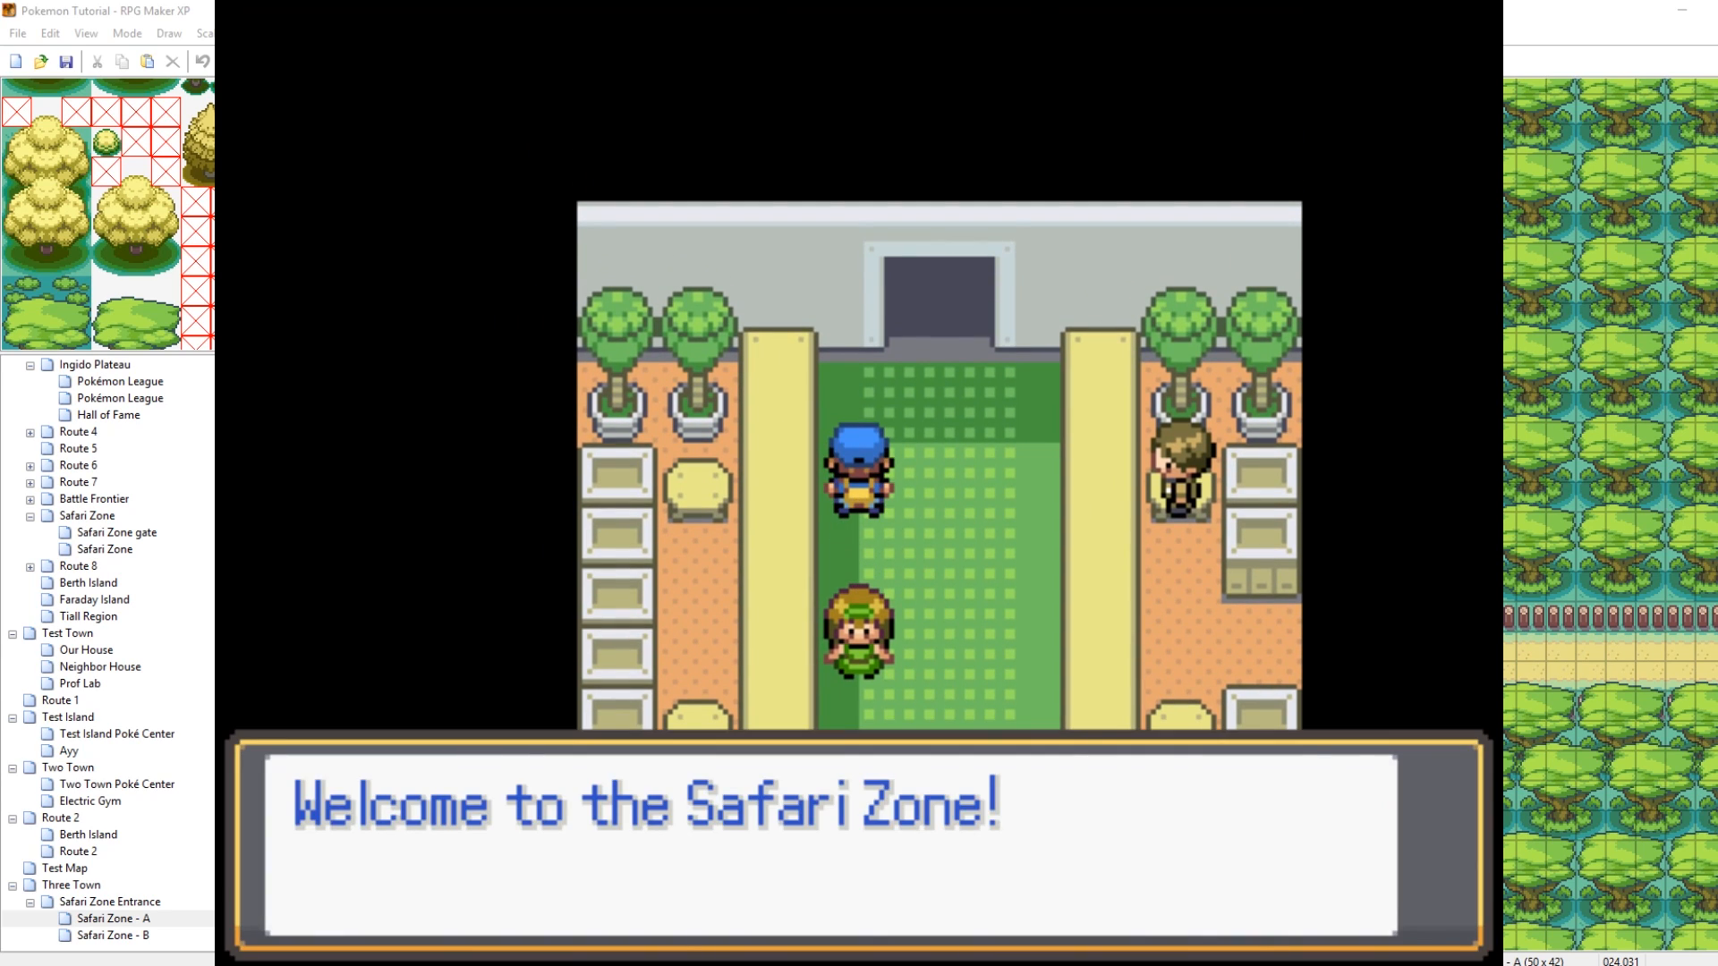
Go through the attendant's dialogue and answer Yes to playing the Safari Game, continuing until arrival in Safari Zone - A
{"action": "key", "text": "Return"}
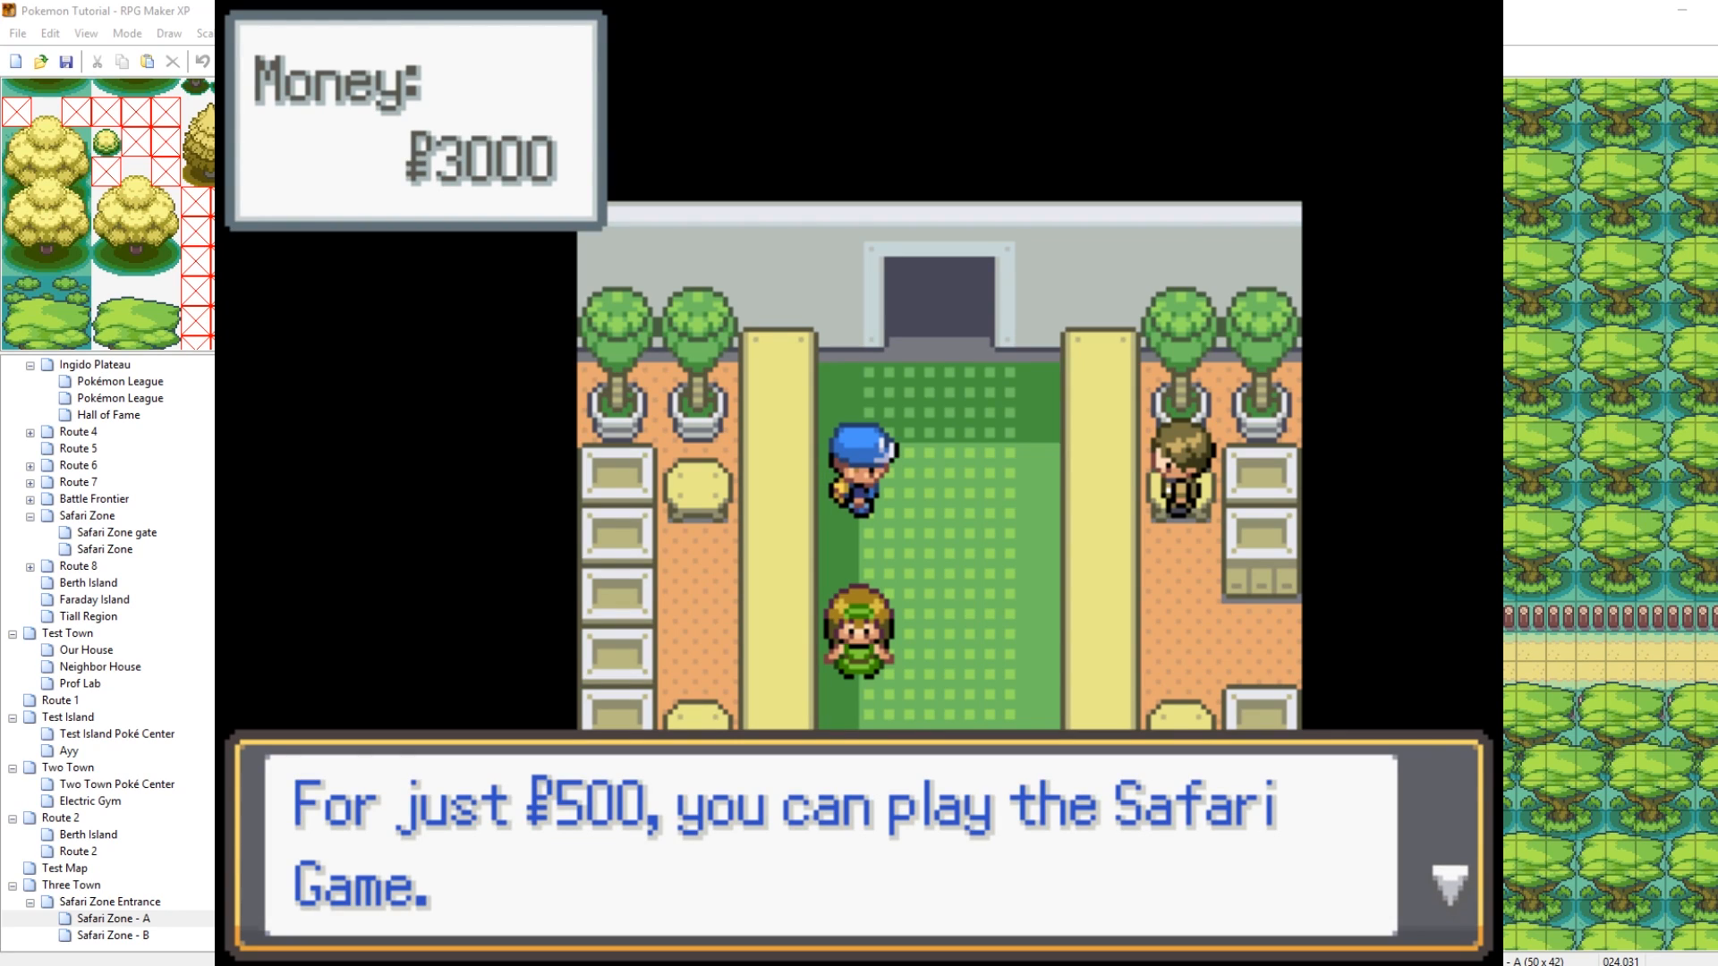
{"action": "key", "text": "Return"}
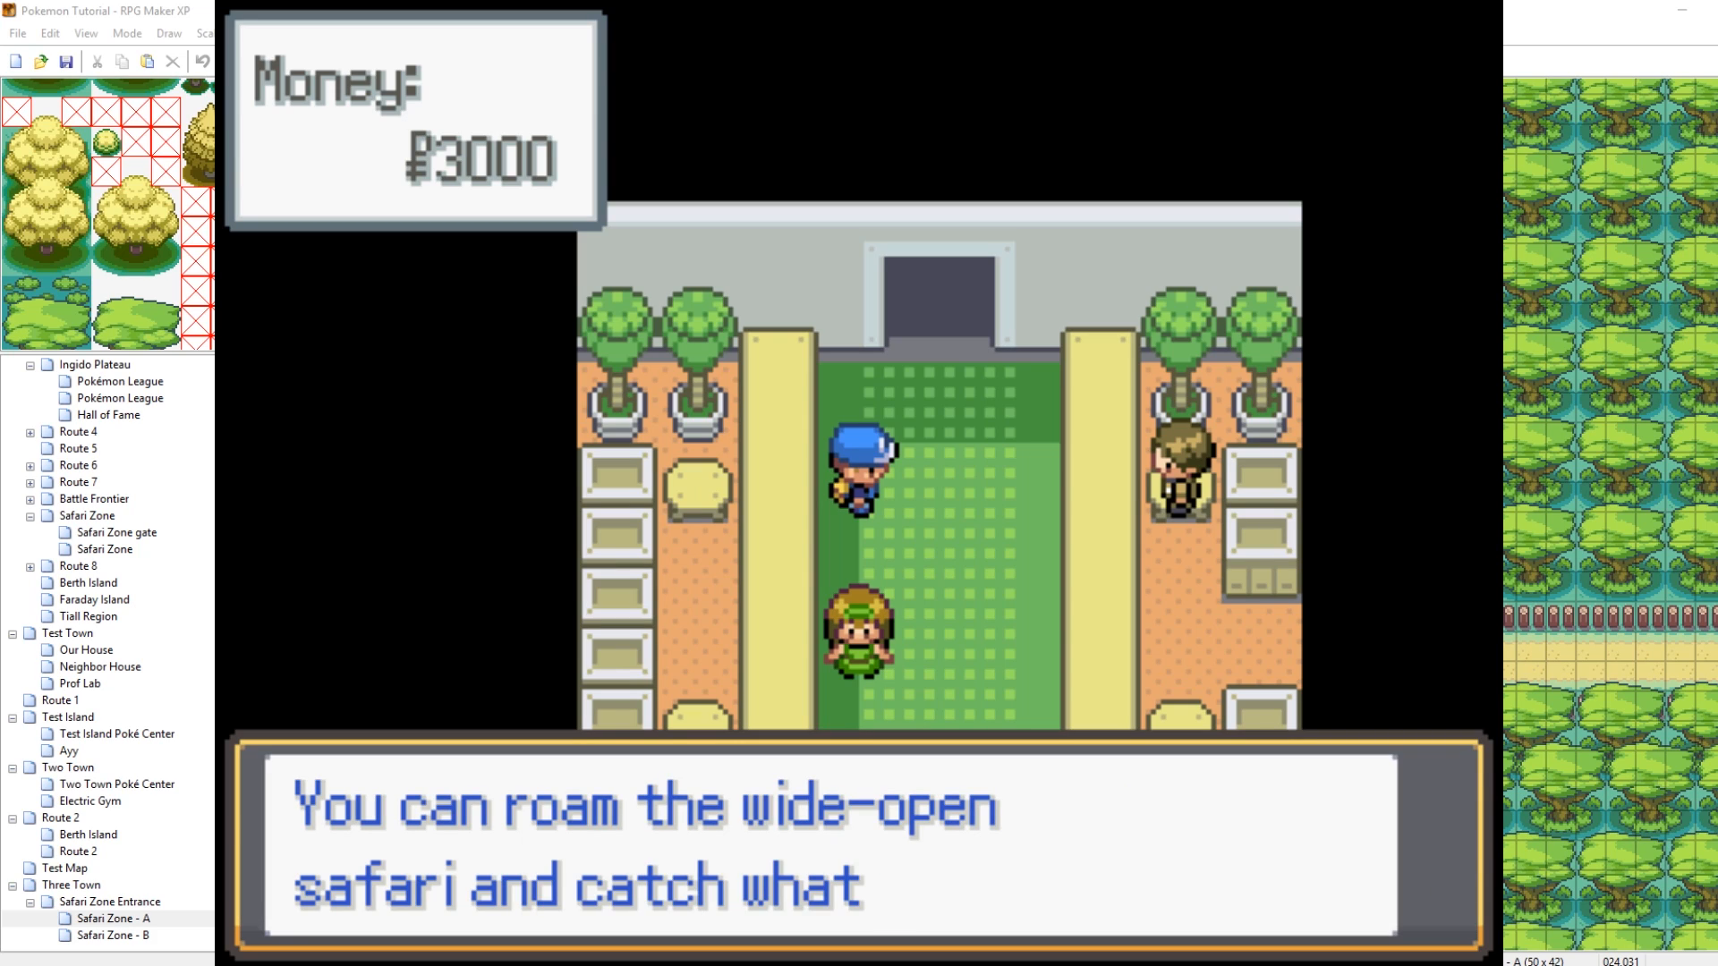
{"action": "key", "text": "Return"}
{"action": "key", "text": "Down"}
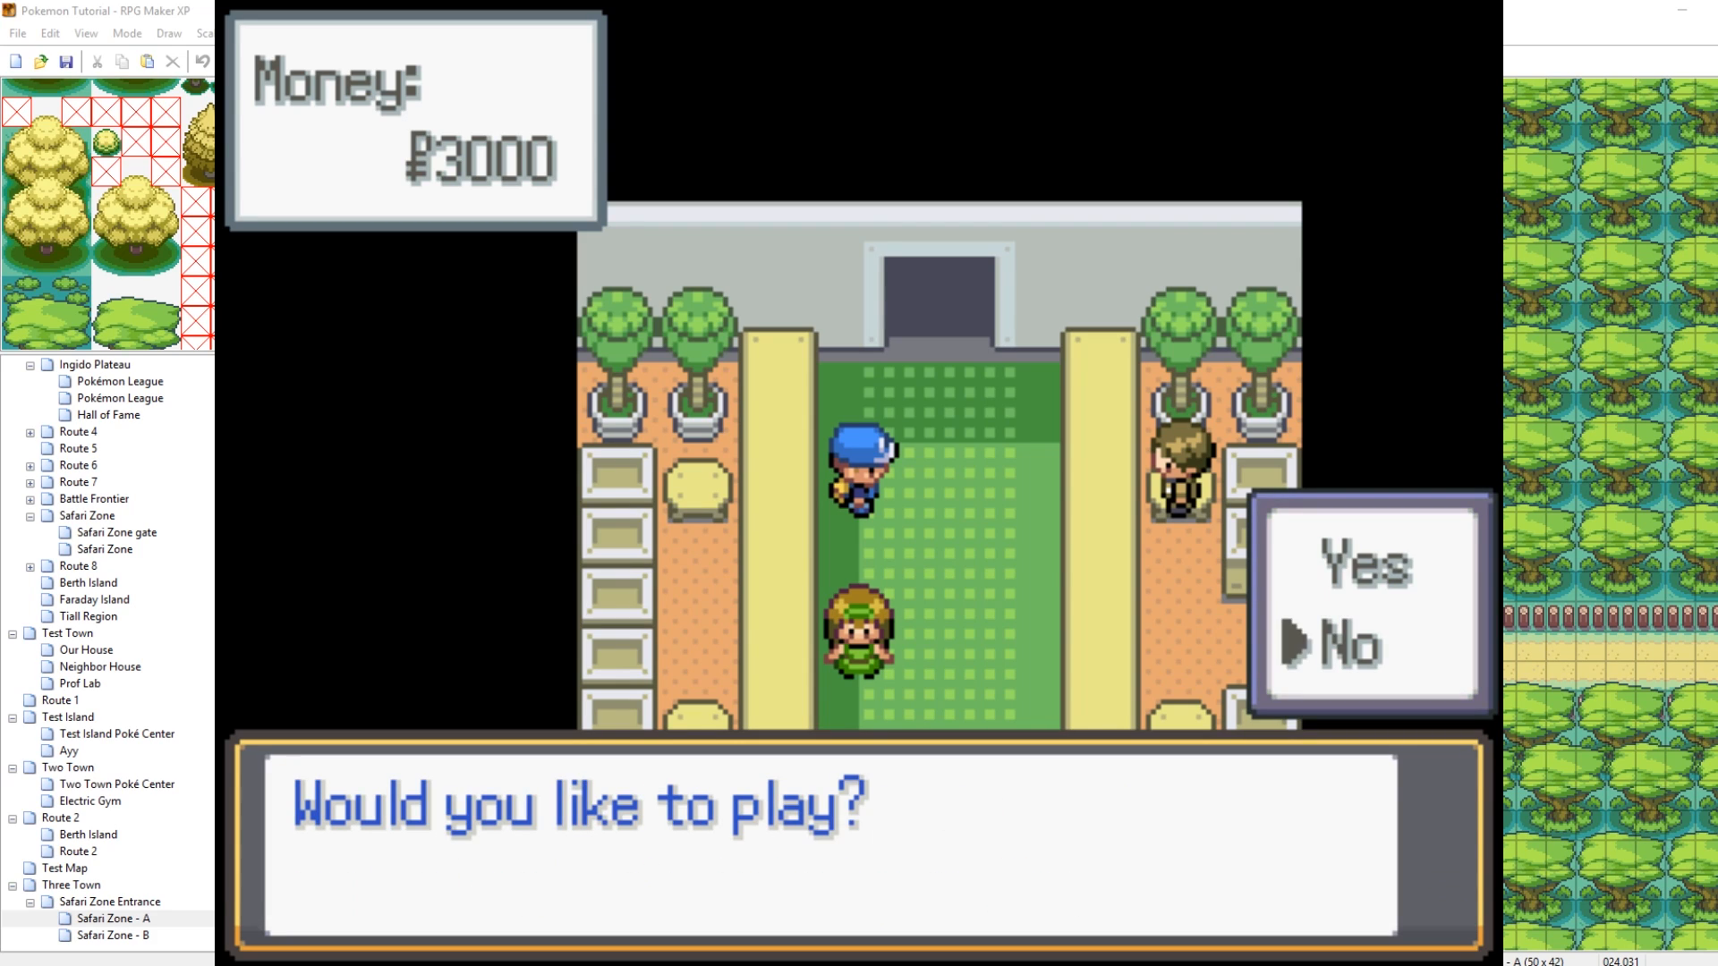
{"action": "key", "text": "Up"}
{"action": "key", "text": "Return"}
{"action": "key", "text": "Return"}
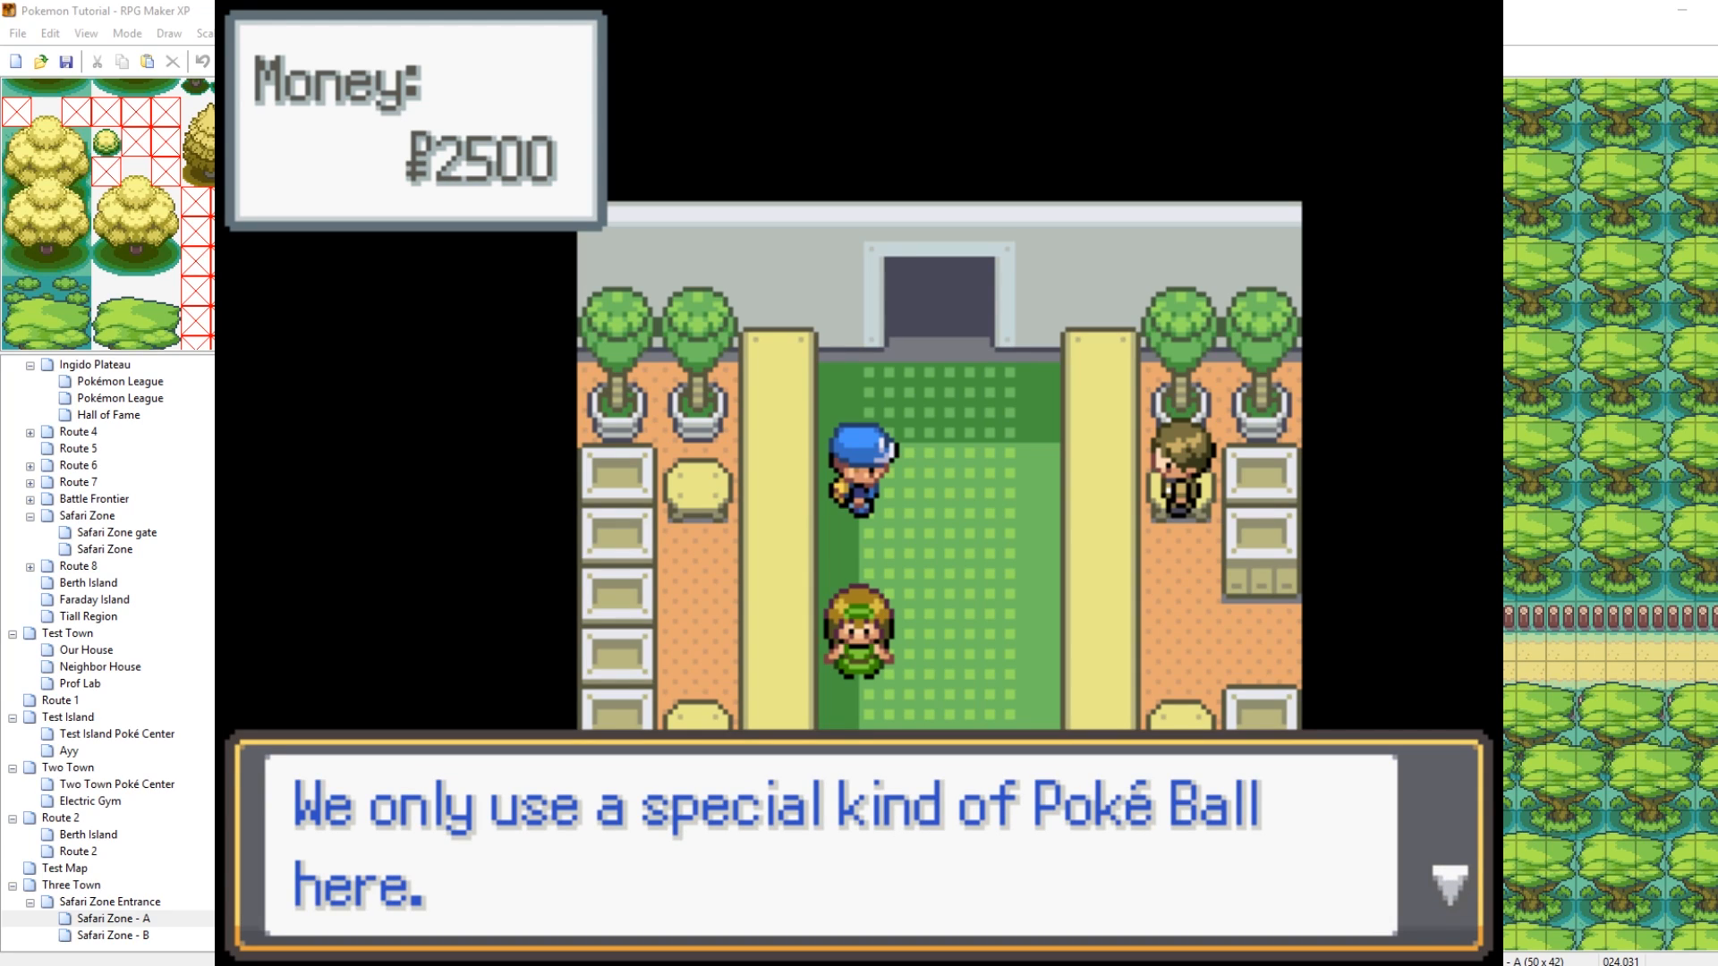
{"action": "key", "text": "Return"}
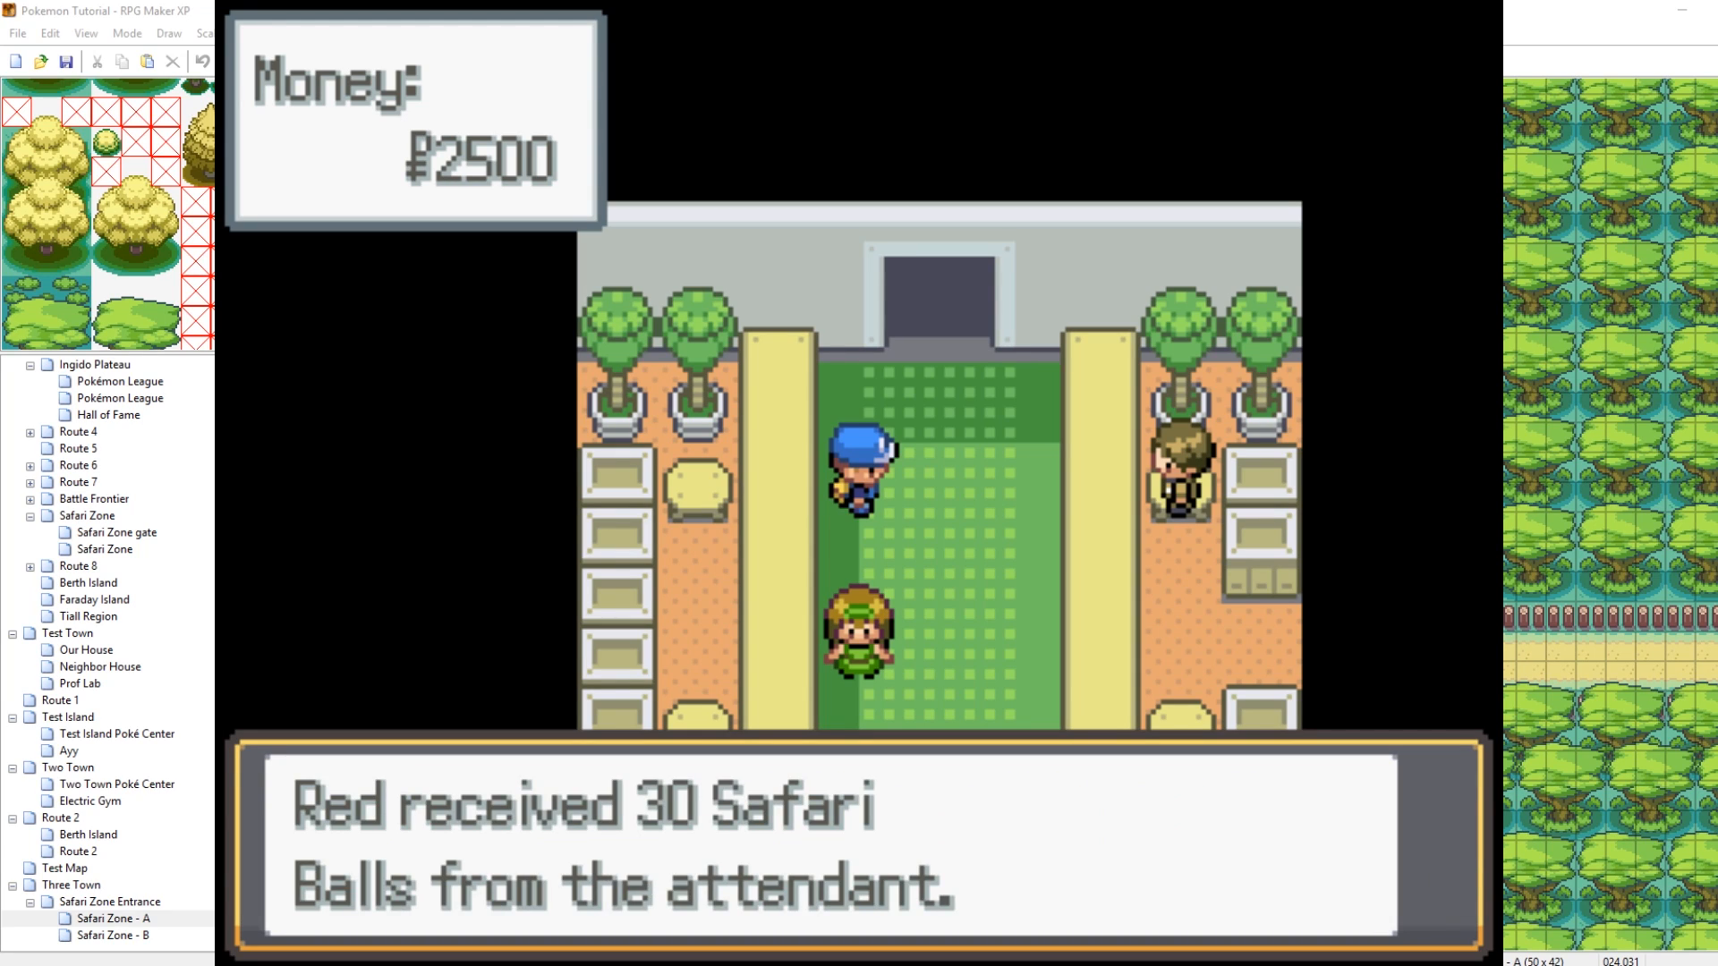
{"action": "key", "text": "Return"}
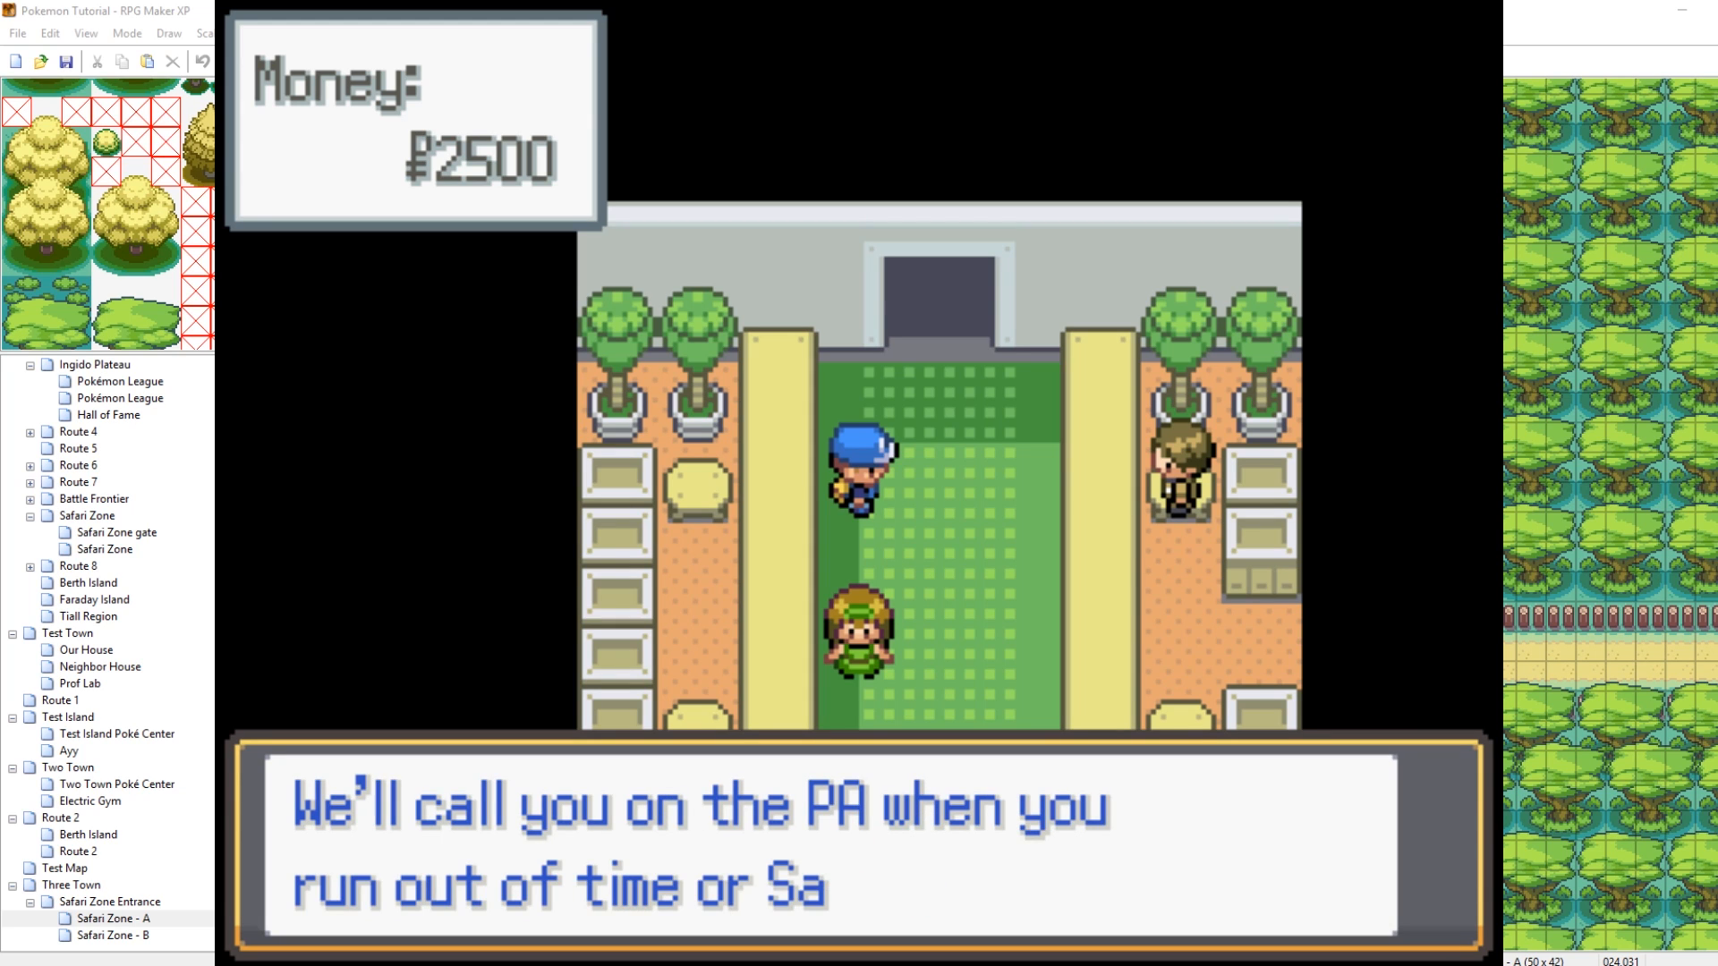
{"action": "key", "text": "Return"}
{"action": "key", "text": "Return"}
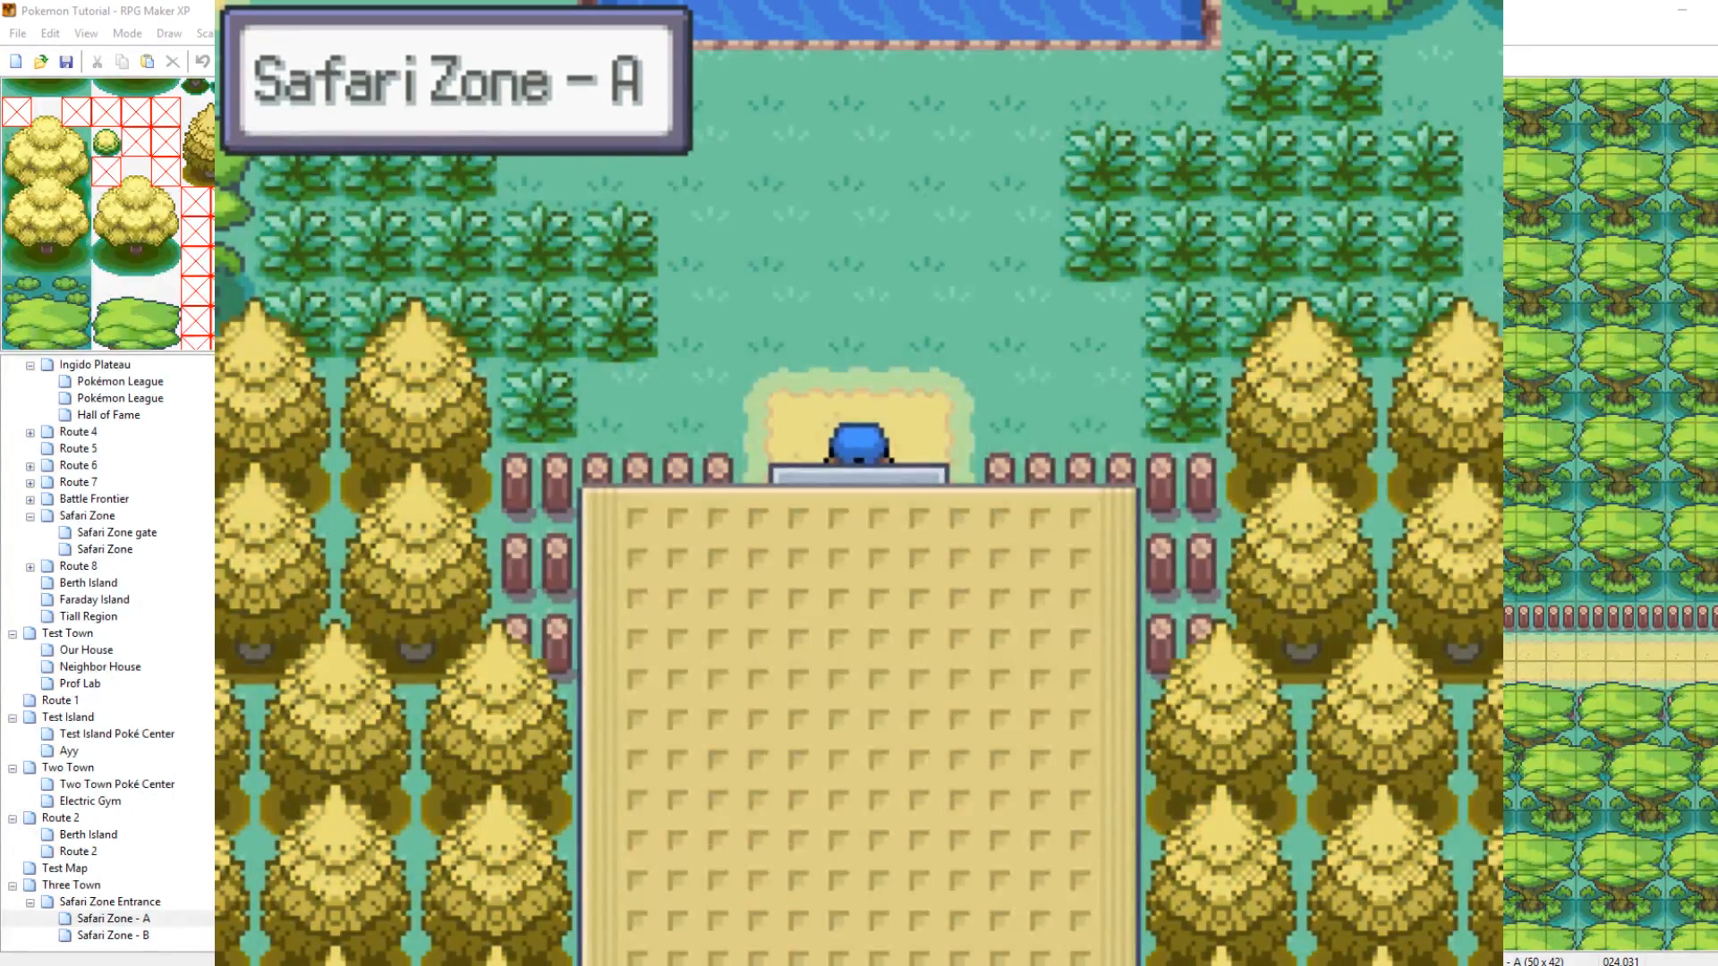
Walk up toward the pond in Safari Zone - A and check the remaining steps and Safari Balls in the pause menu
{"action": "key", "text": "Up"}
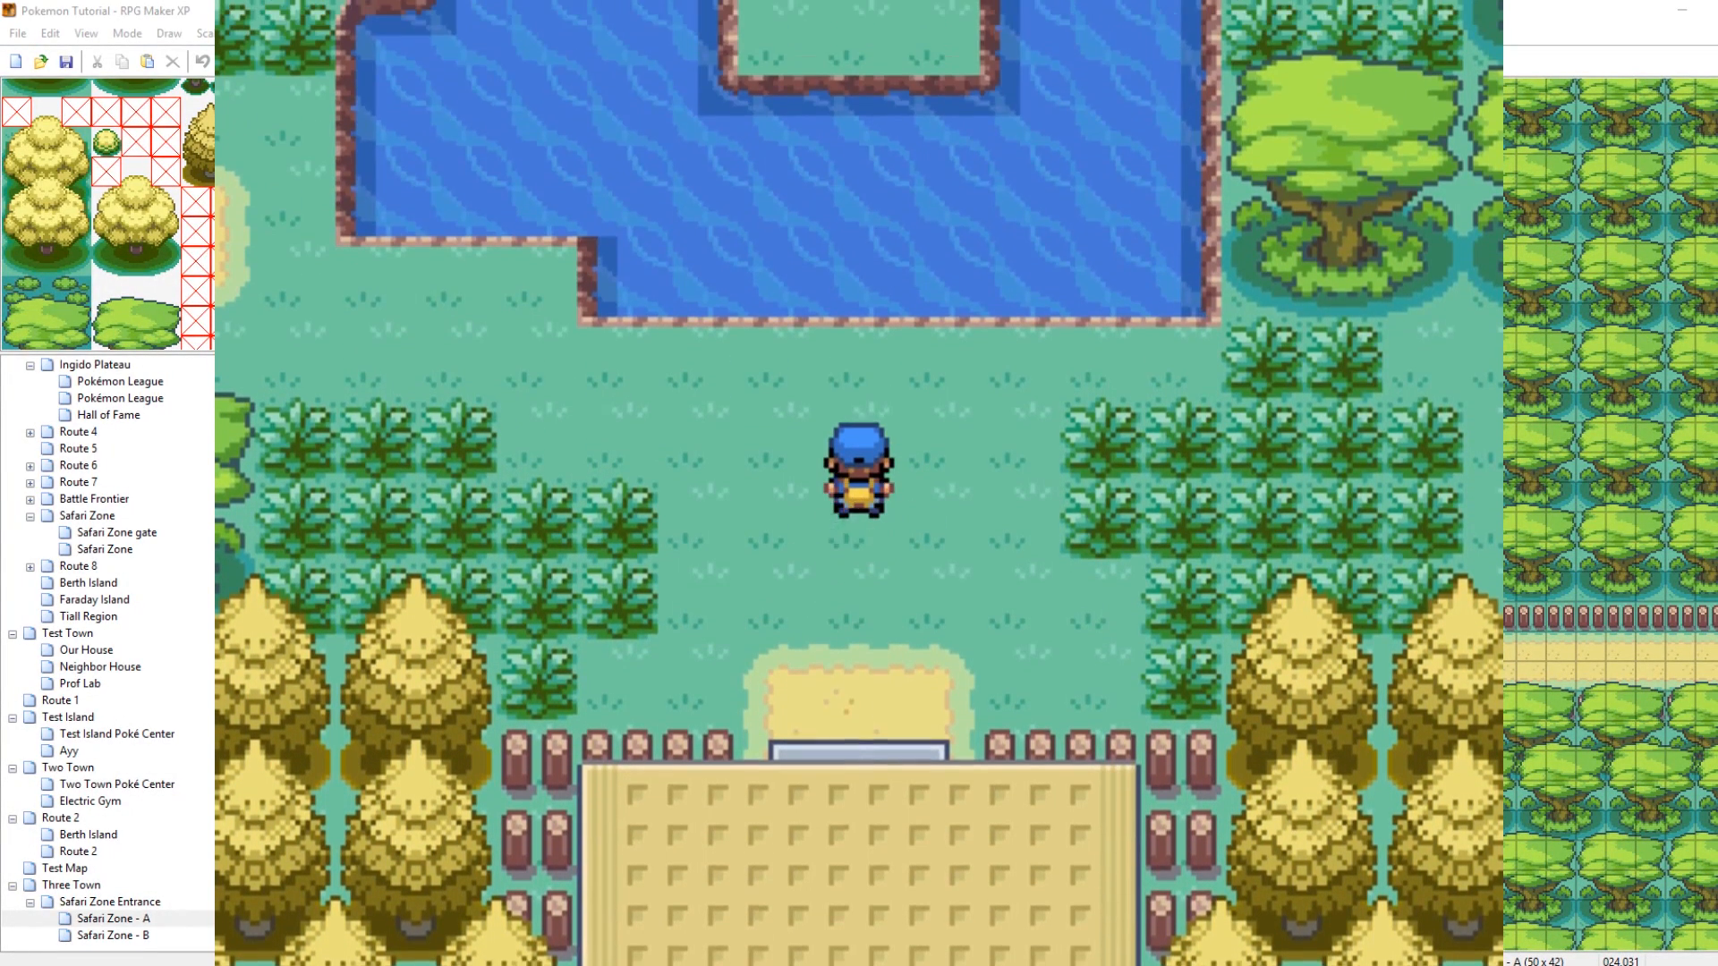
{"action": "key", "text": "Down"}
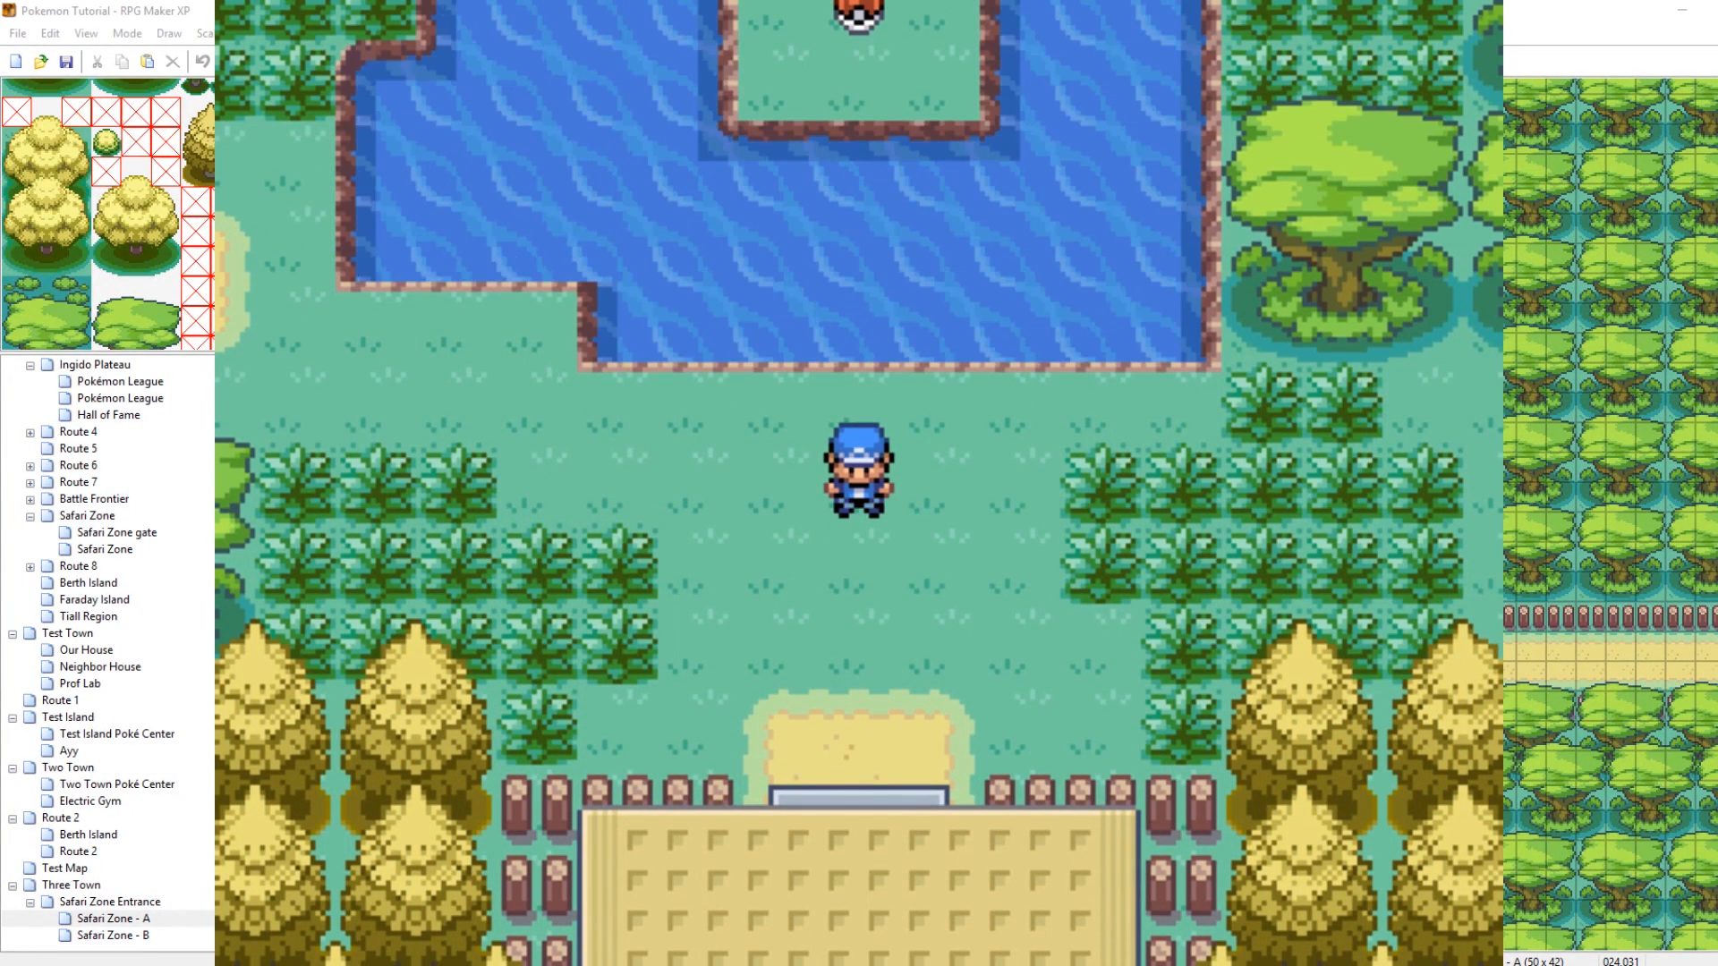
{"action": "key", "text": "Escape"}
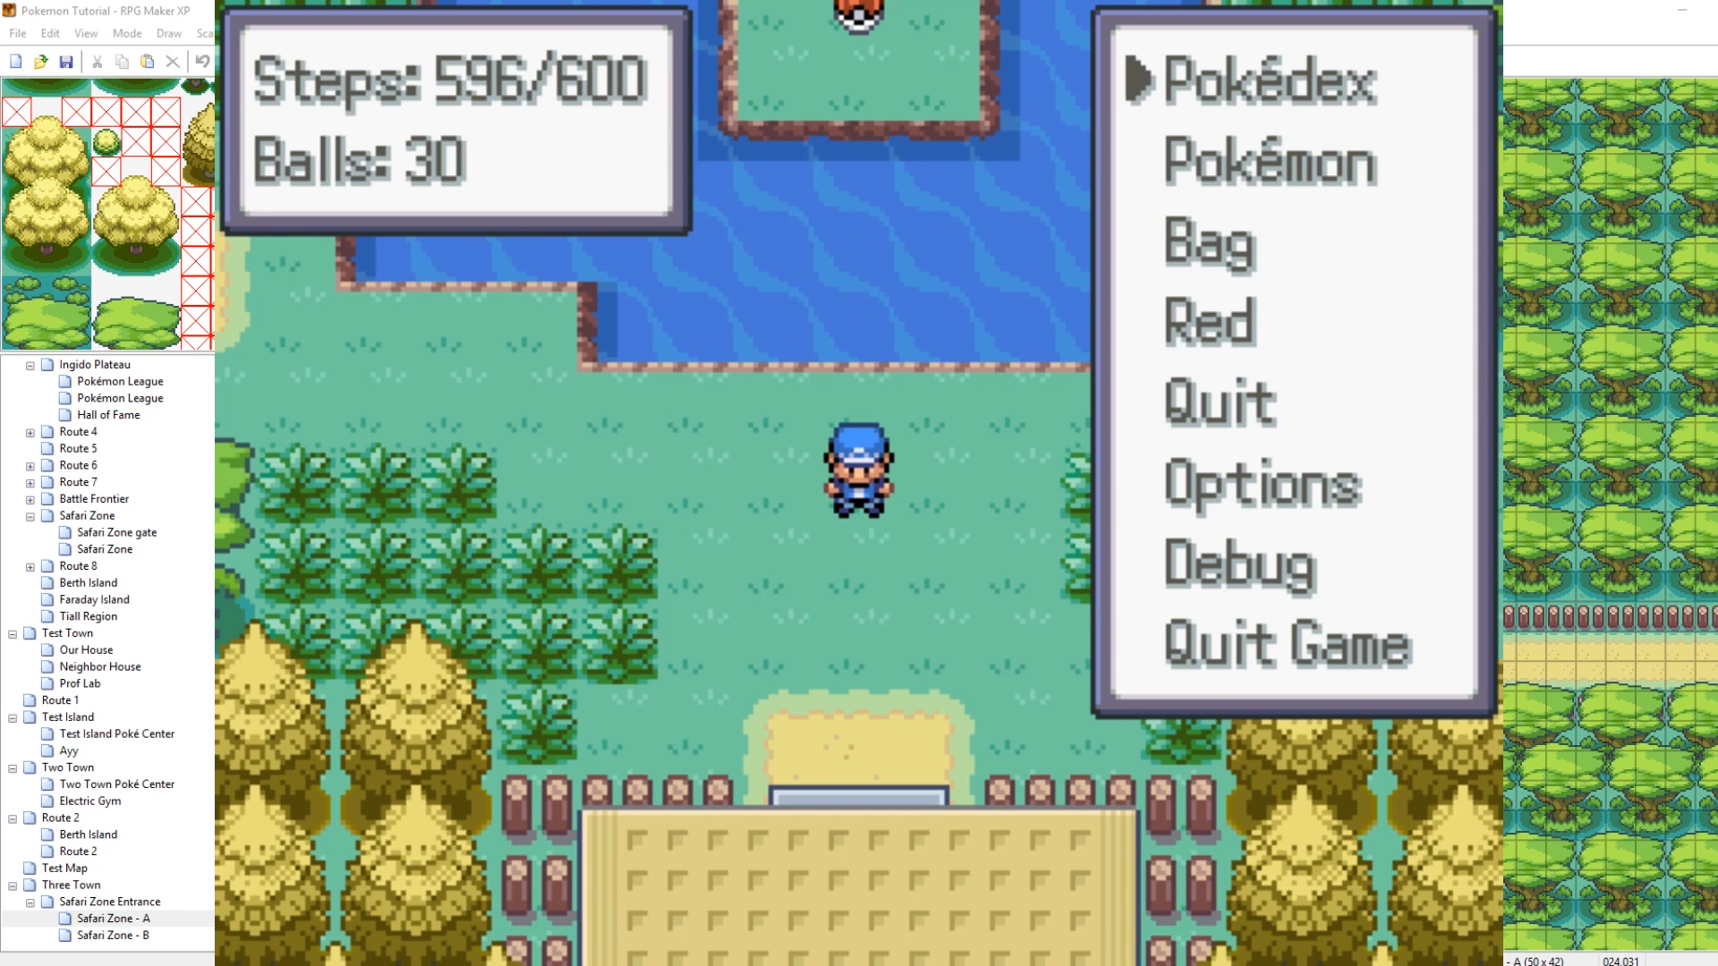
{"action": "key", "text": "Escape"}
Walk into the tall grass west of the entrance to start a wild Pokémon encounter and advance to the battle commands
{"action": "key", "text": "Down"}
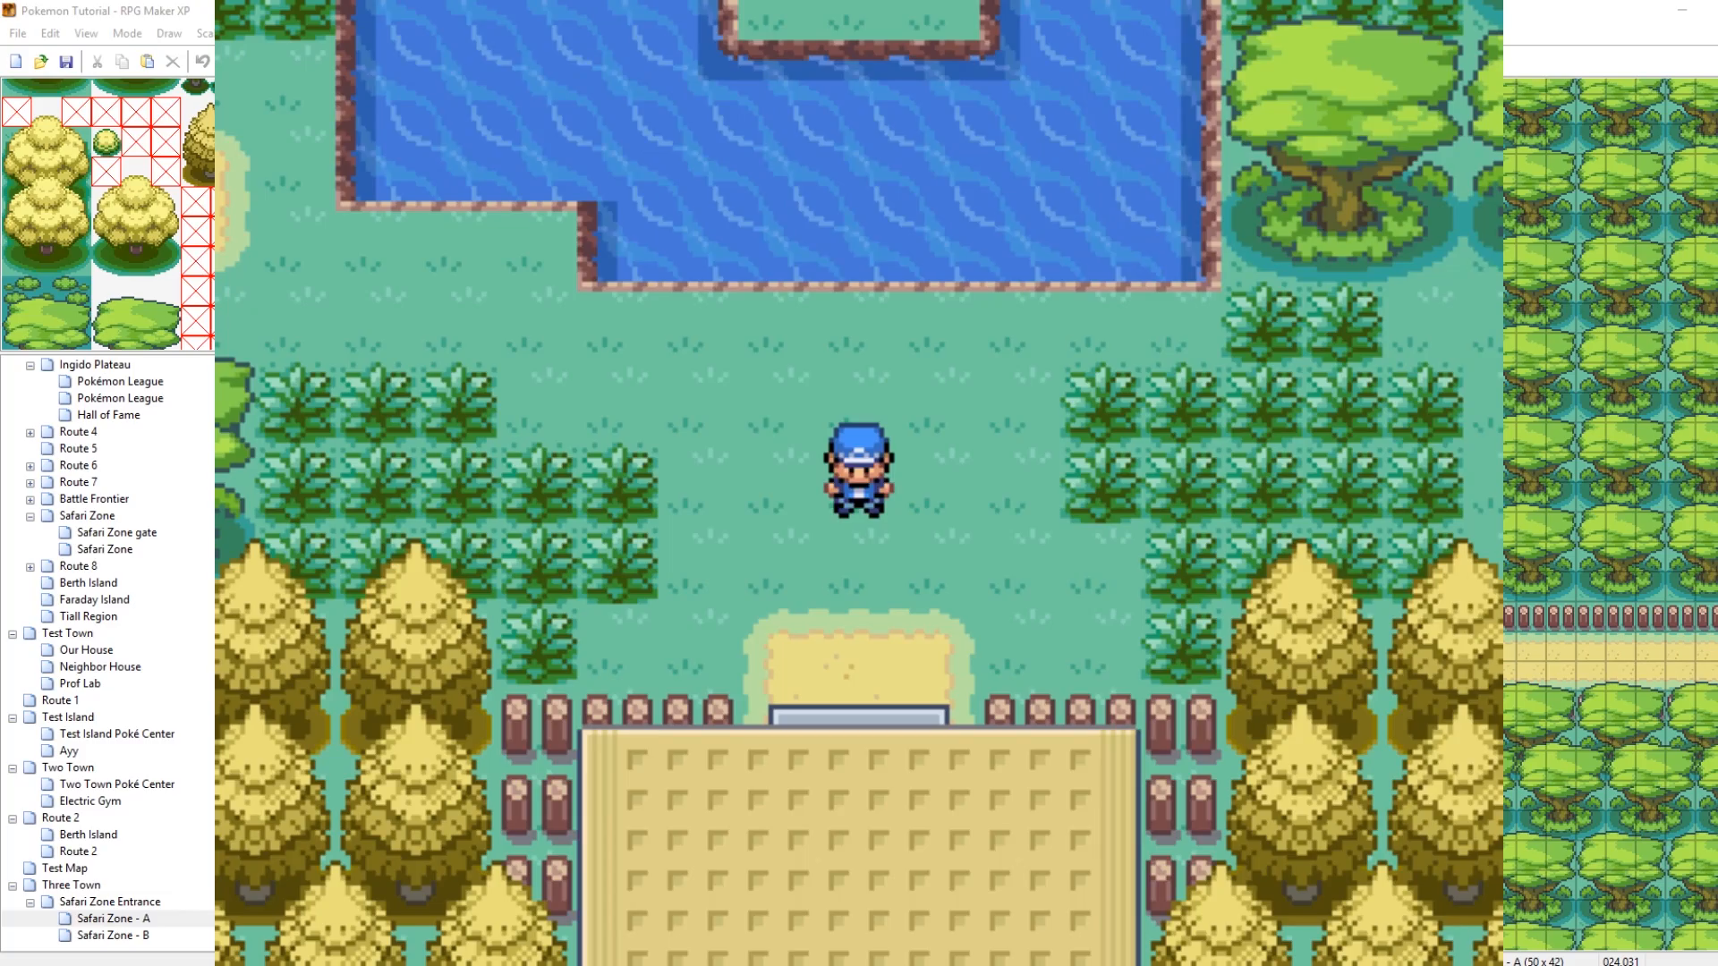
{"action": "key", "text": "Left"}
{"action": "key", "text": "Left"}
{"action": "key", "text": "Left"}
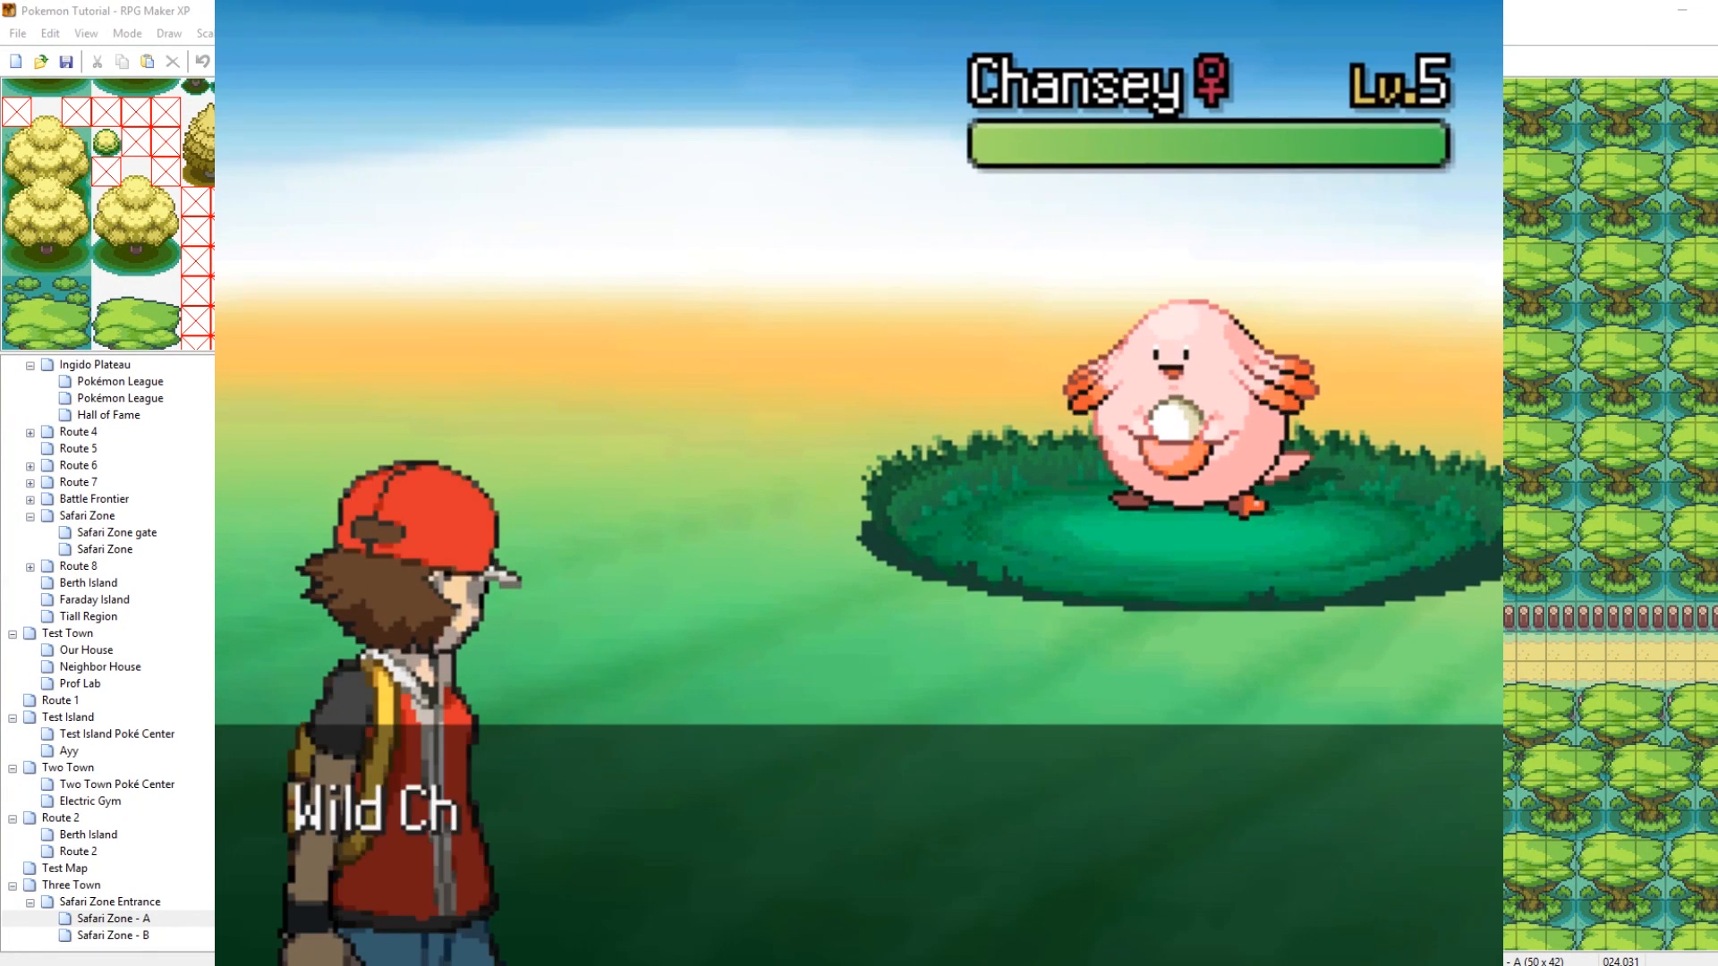
{"action": "key", "text": "Return"}
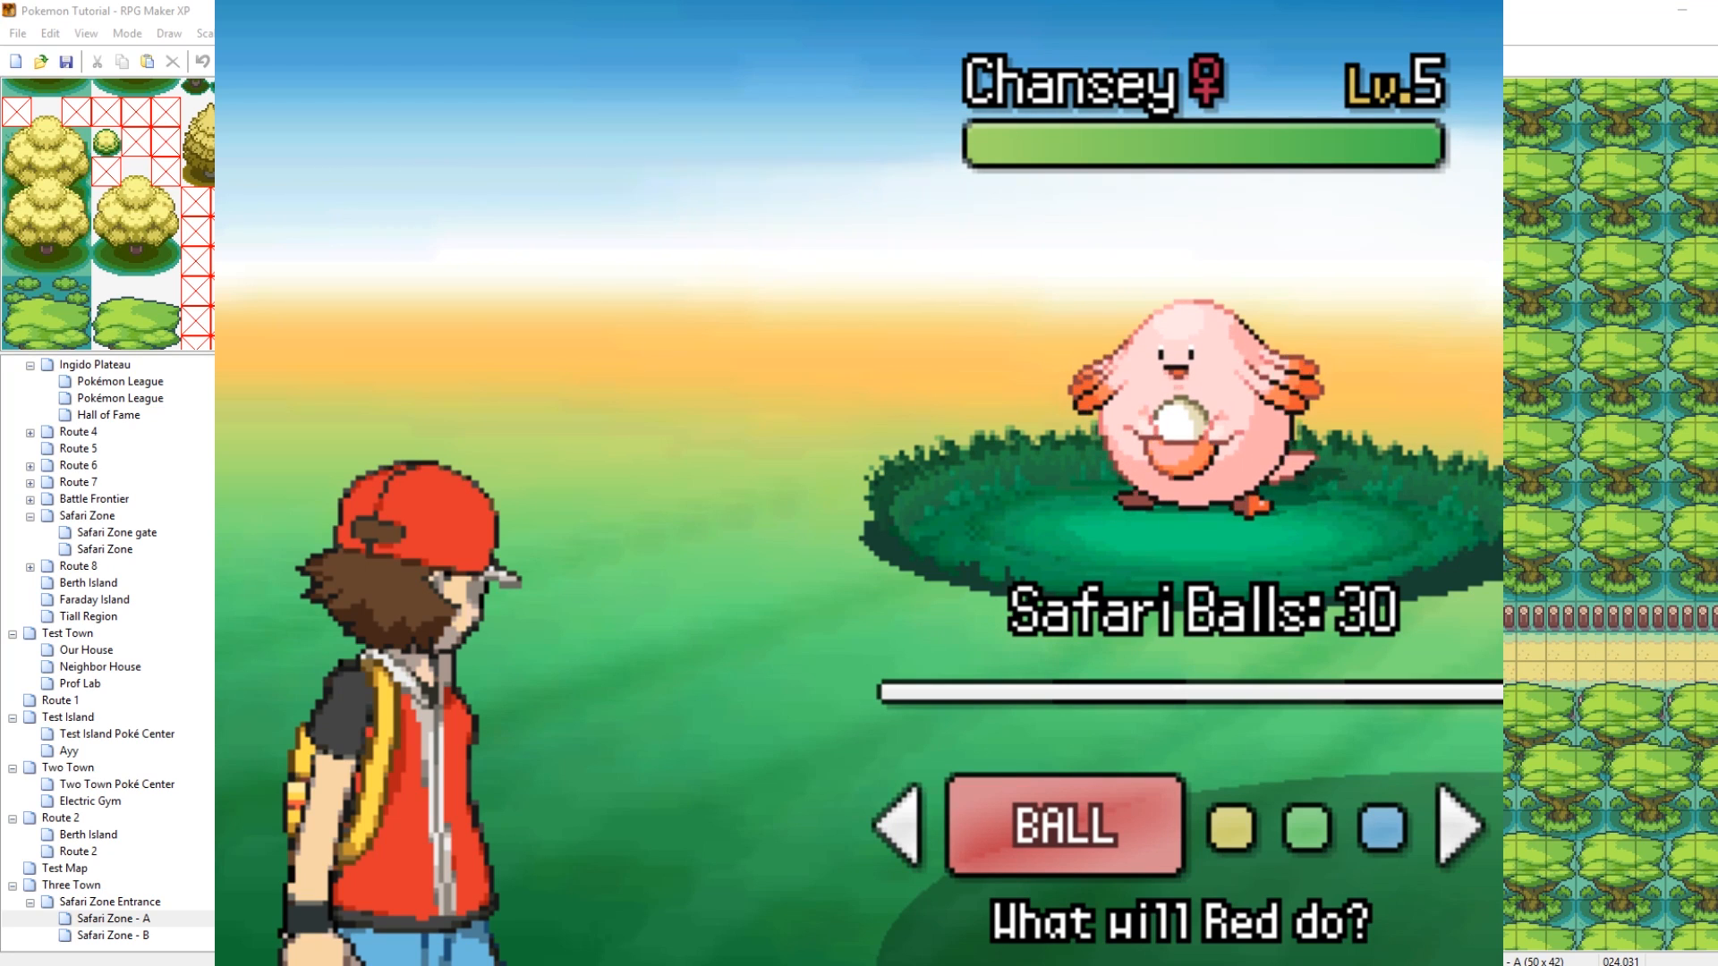
Look through the Safari battle commands and throw a Rock at the wild Chansey
{"action": "key", "text": "Right"}
{"action": "key", "text": "Right"}
{"action": "key", "text": "Right"}
{"action": "key", "text": "Left"}
{"action": "key", "text": "Left"}
{"action": "key", "text": "Right"}
{"action": "key", "text": "Right"}
{"action": "key", "text": "Left"}
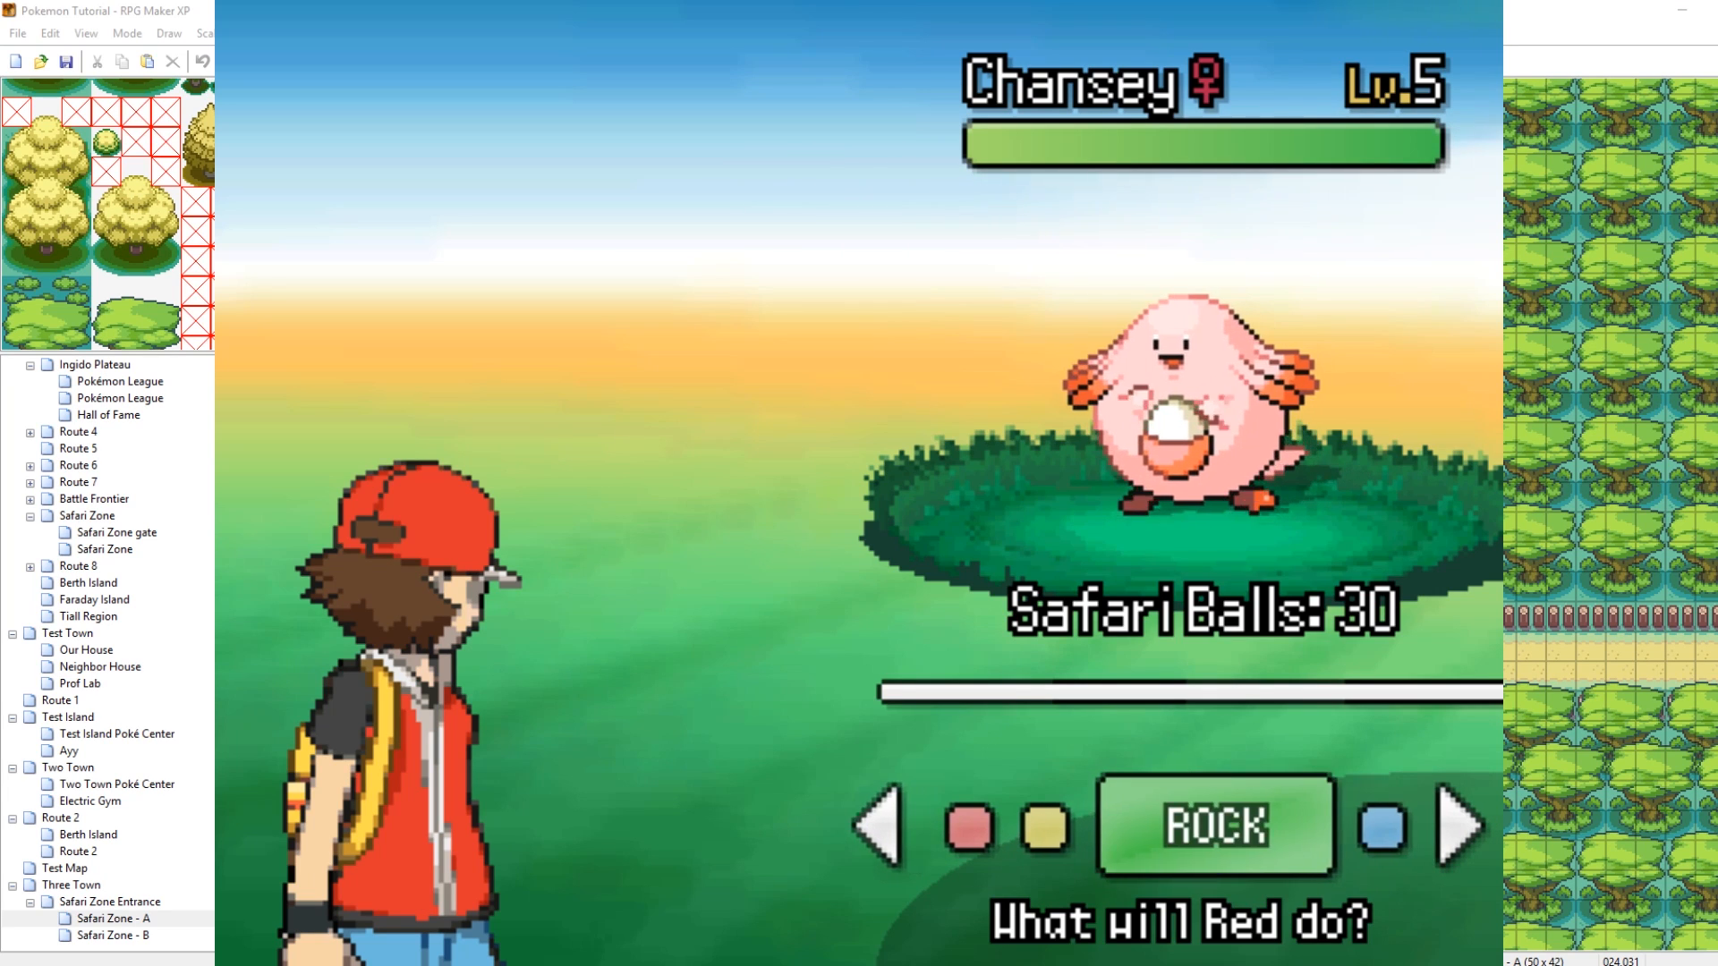
{"action": "key", "text": "Return"}
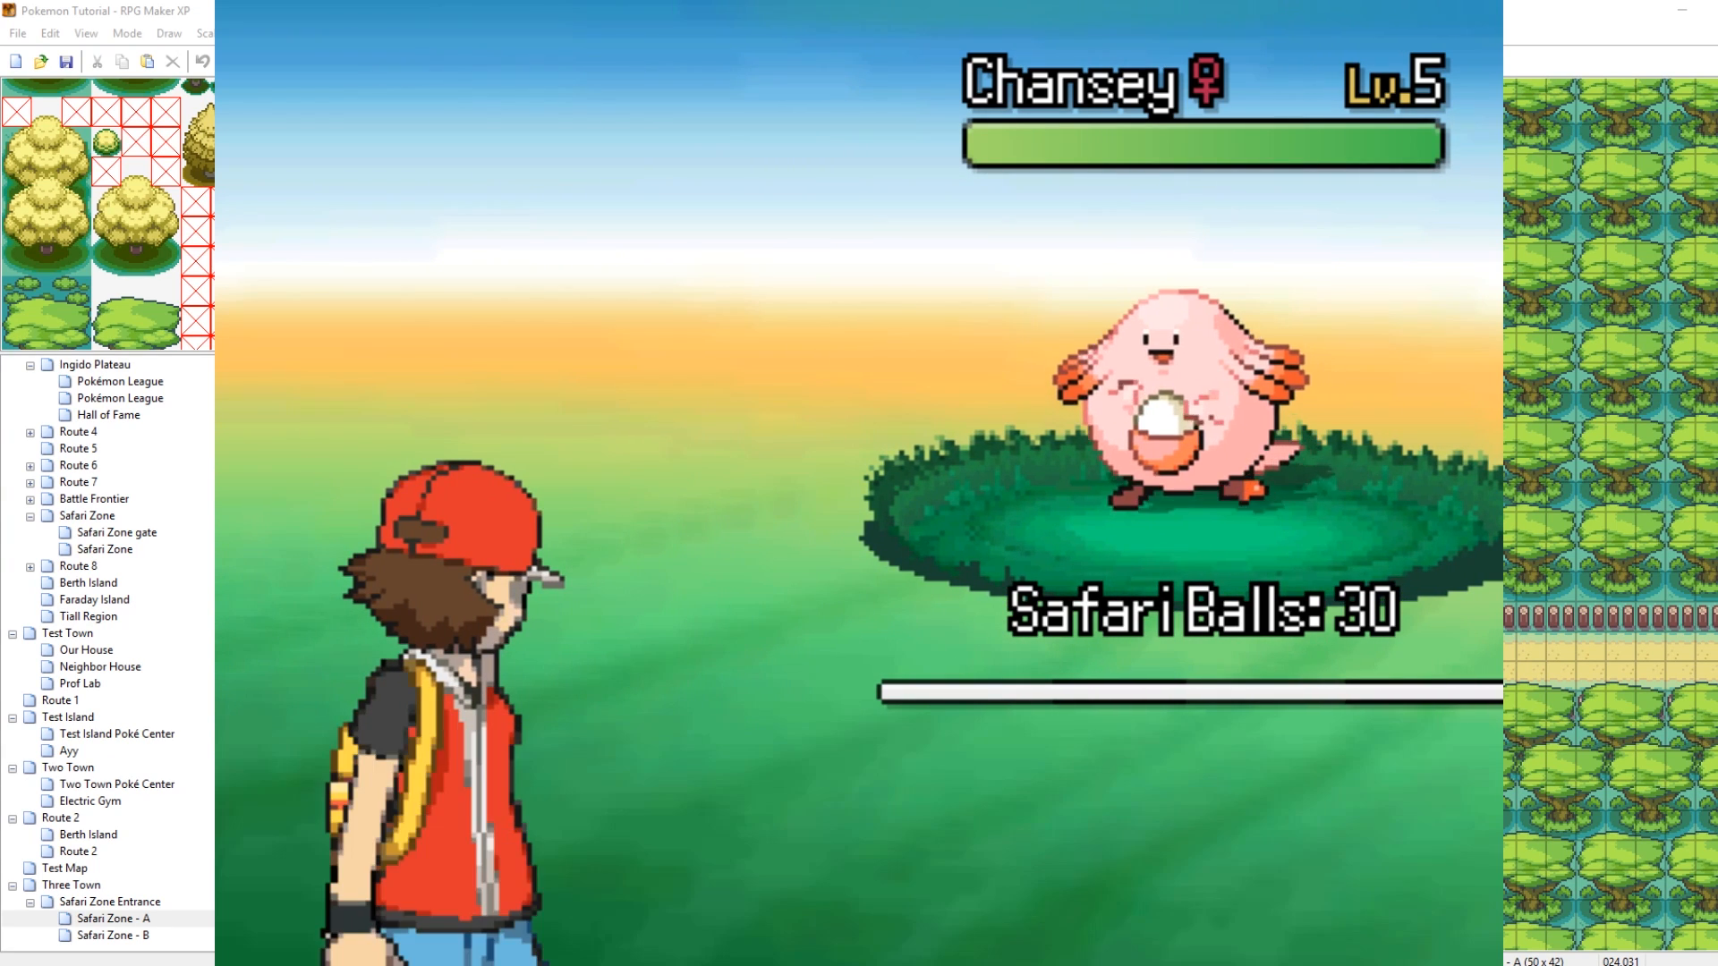
Look through the Safari battle commands again and throw Bait at the wild Chansey
{"action": "key", "text": "Left"}
{"action": "key", "text": "Left"}
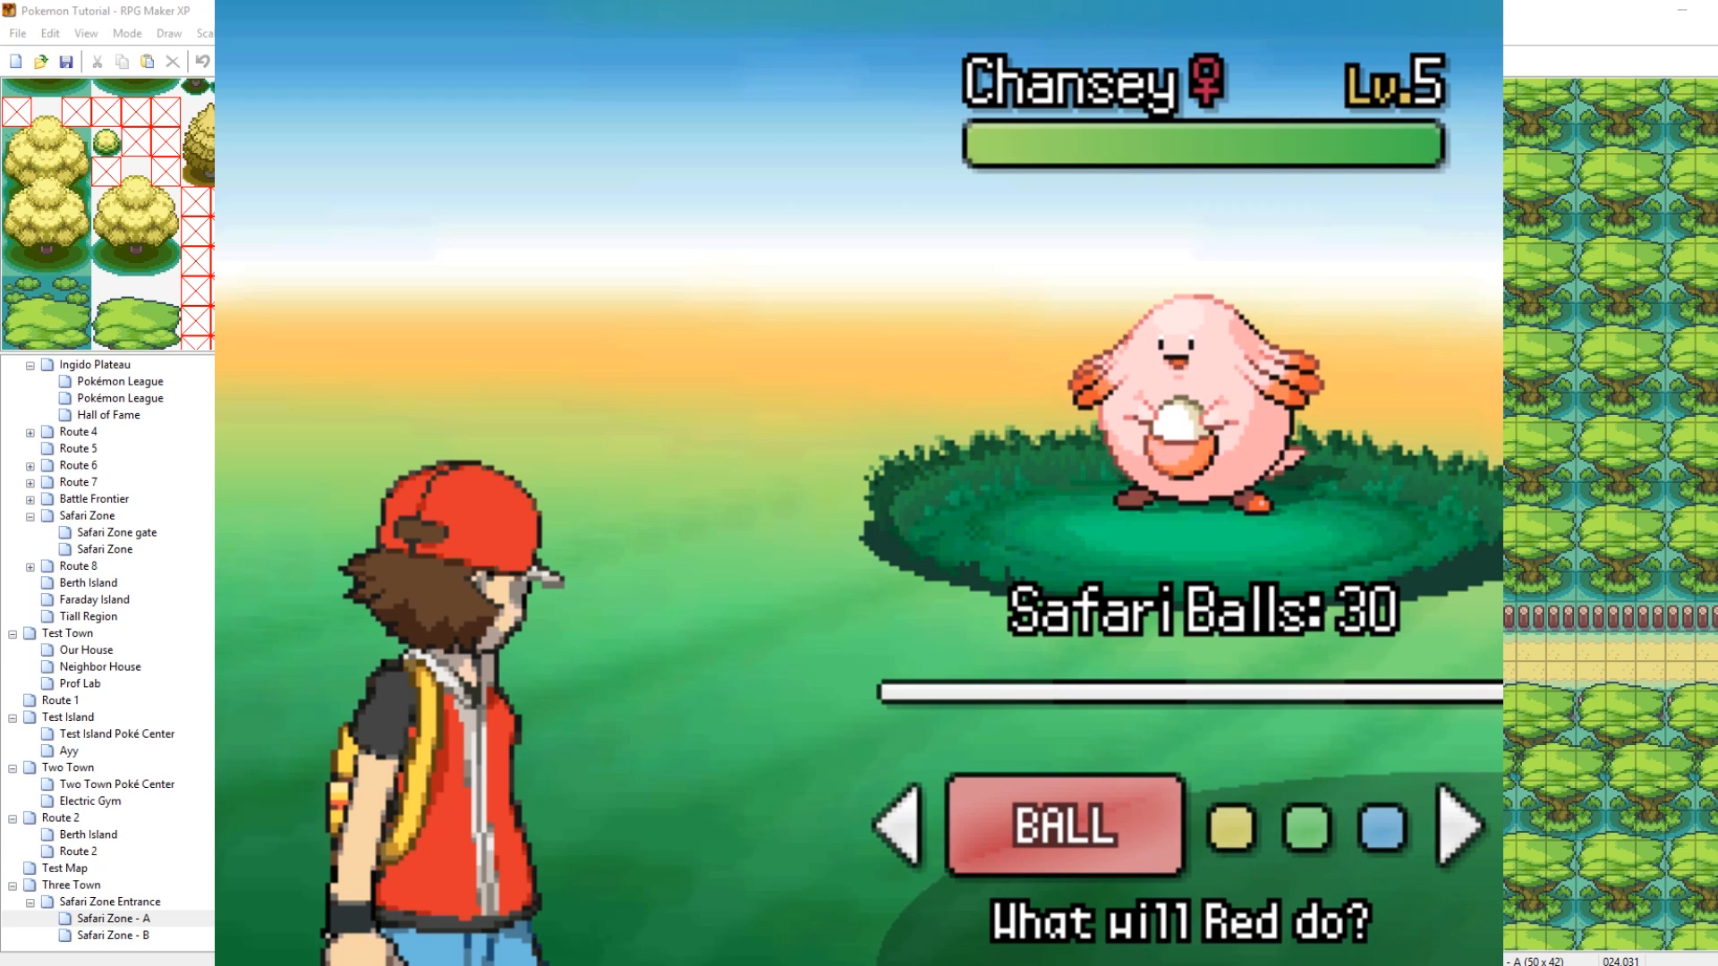
{"action": "key", "text": "Right"}
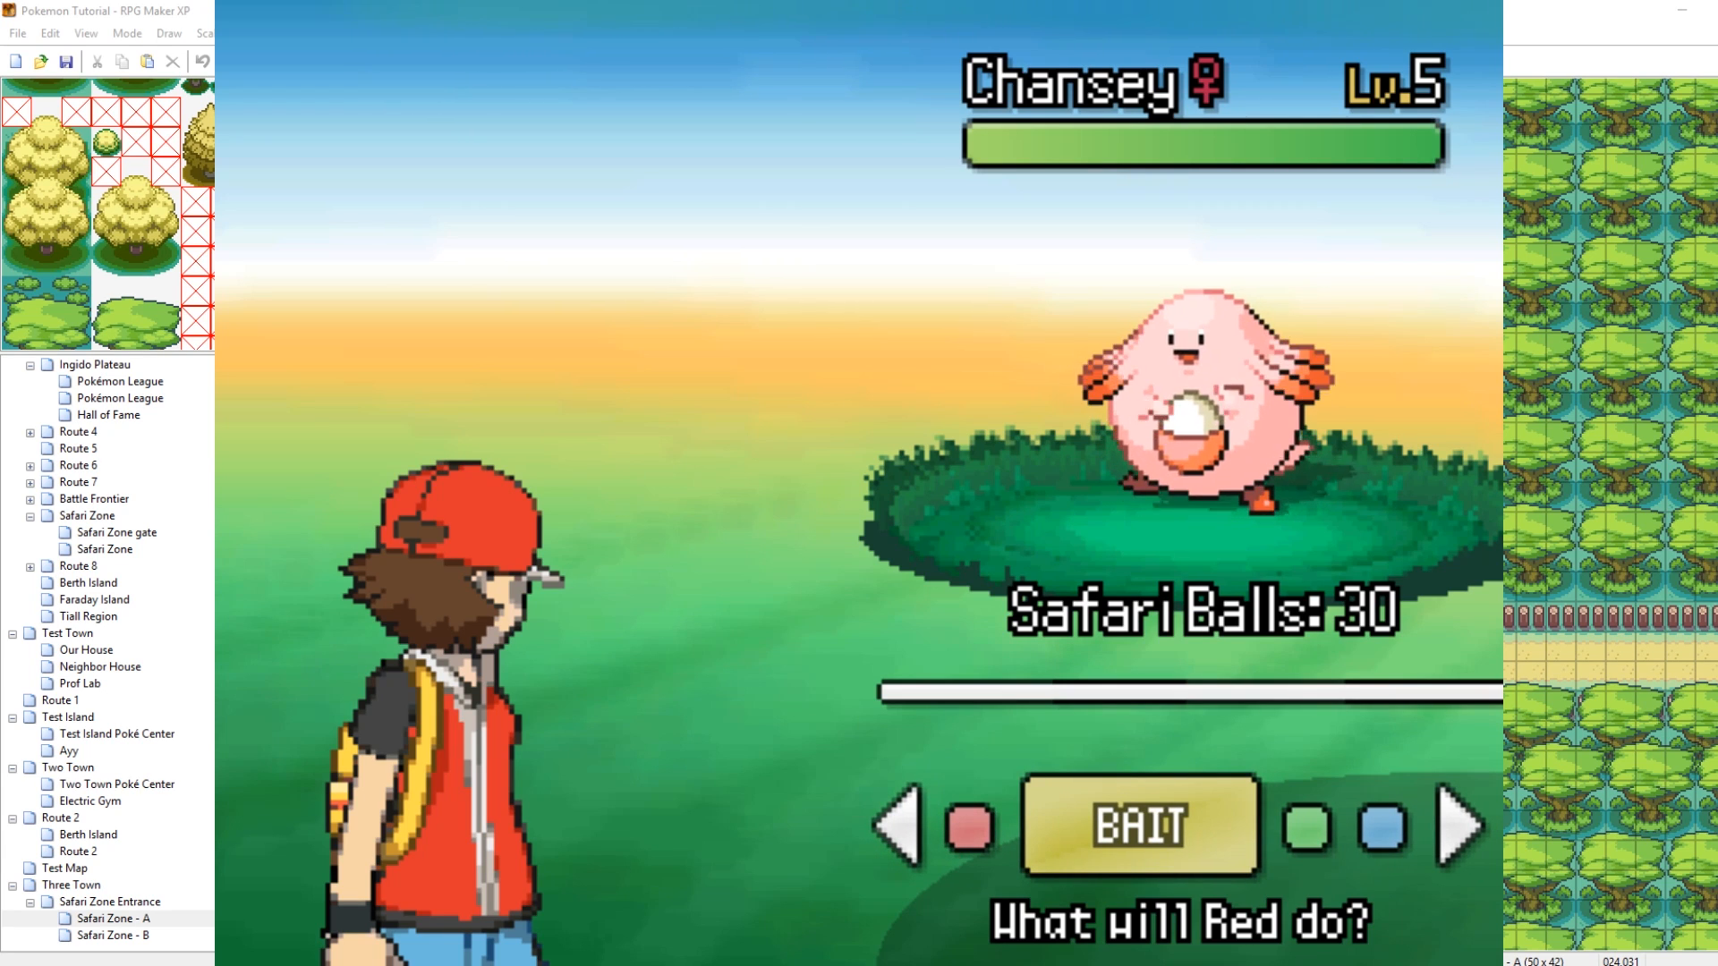
{"action": "key", "text": "Left"}
{"action": "key", "text": "Right"}
{"action": "key", "text": "Return"}
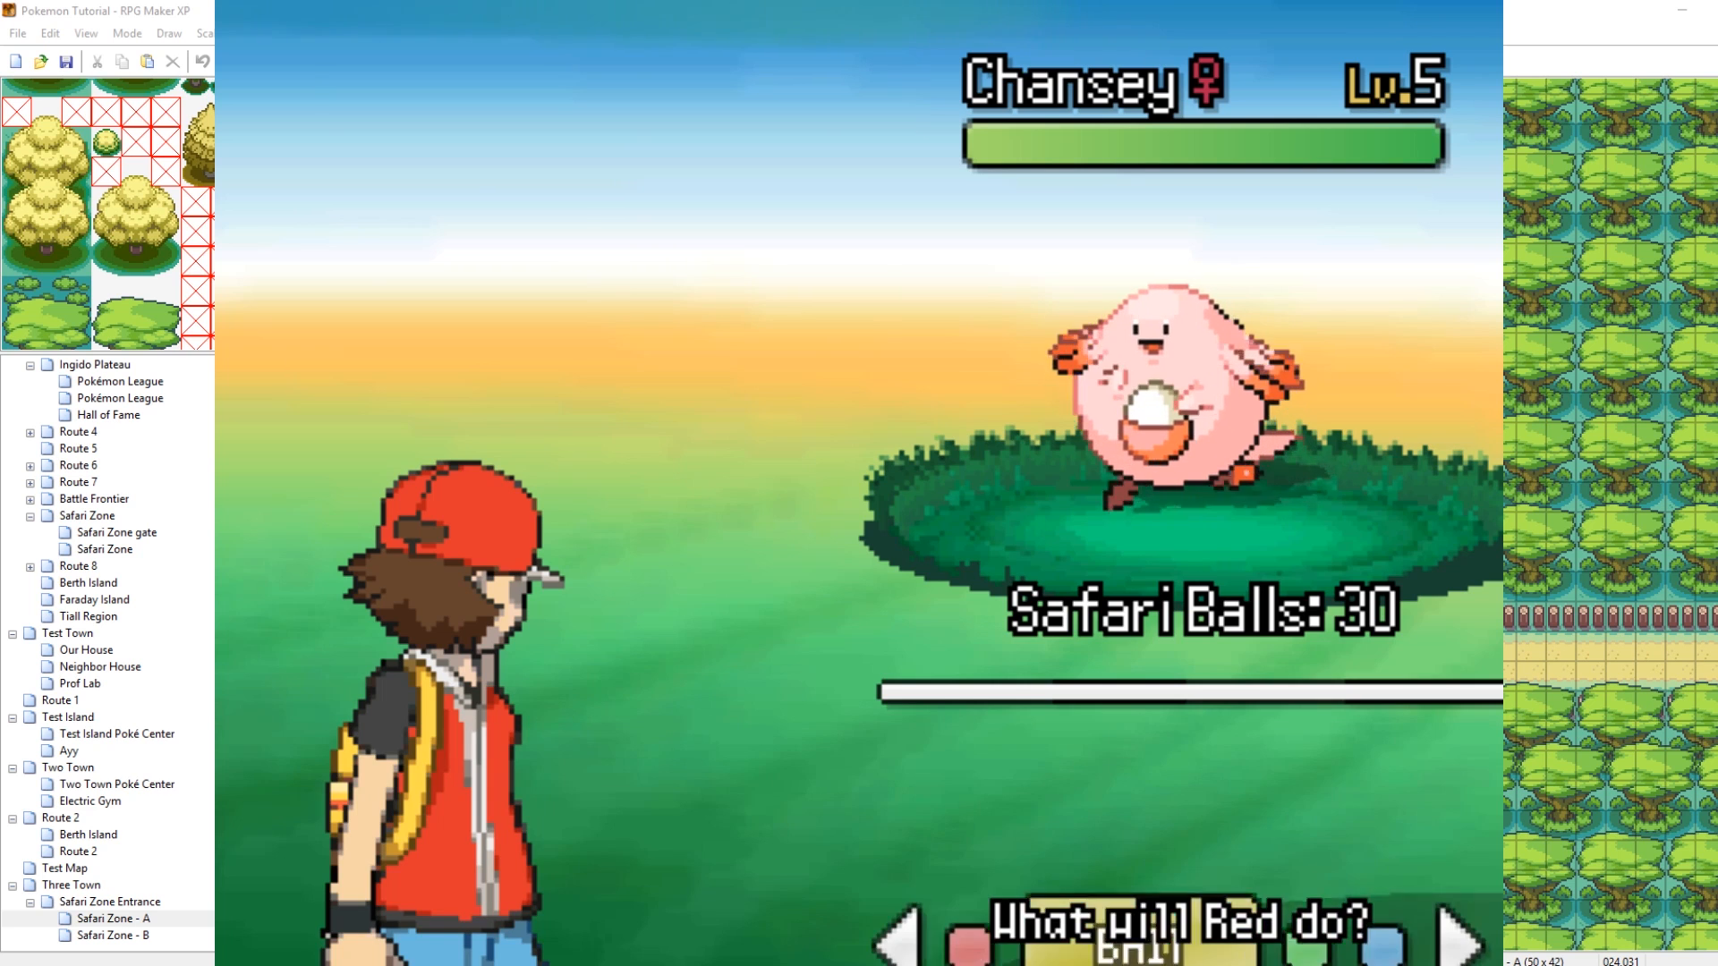
Throw a Safari Ball at the wild Chansey and run from the battle
{"action": "key", "text": "Left"}
{"action": "key", "text": "Return"}
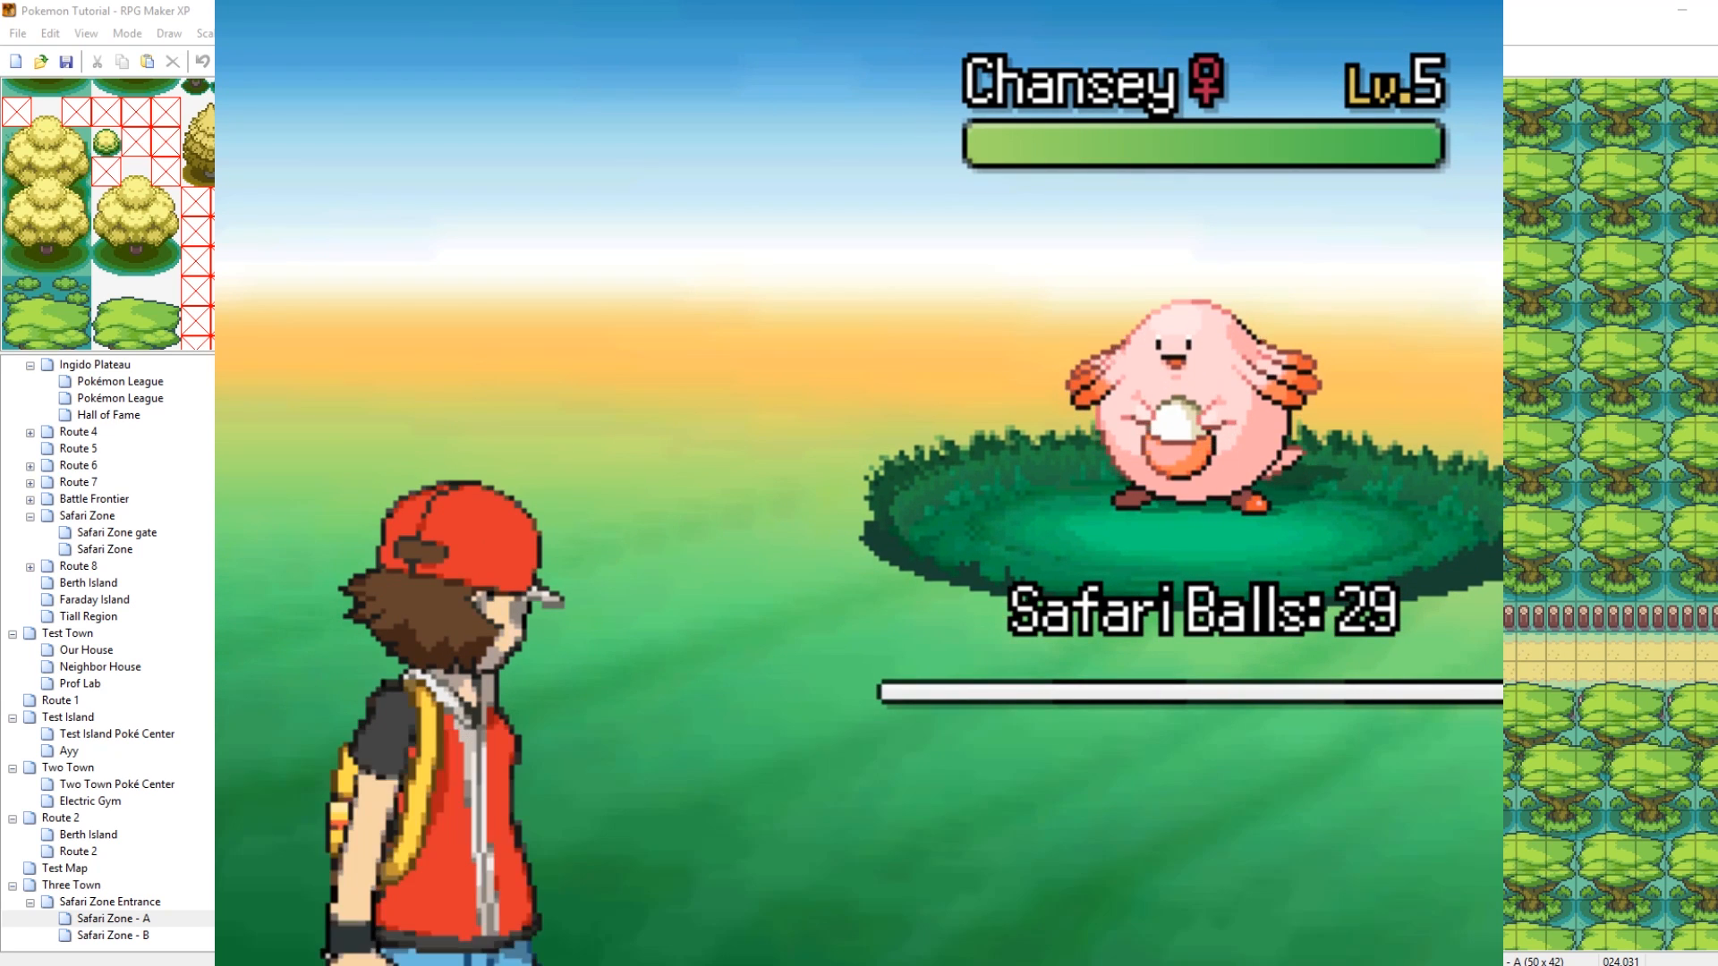
{"action": "key", "text": "Left"}
{"action": "key", "text": "Return"}
{"action": "key", "text": "Return"}
Walk back out through the Safari Zone gate, answer No to leaving early, and end the playtest
{"action": "key", "text": "Right"}
{"action": "key", "text": "Right"}
{"action": "key", "text": "Right"}
{"action": "key", "text": "Right"}
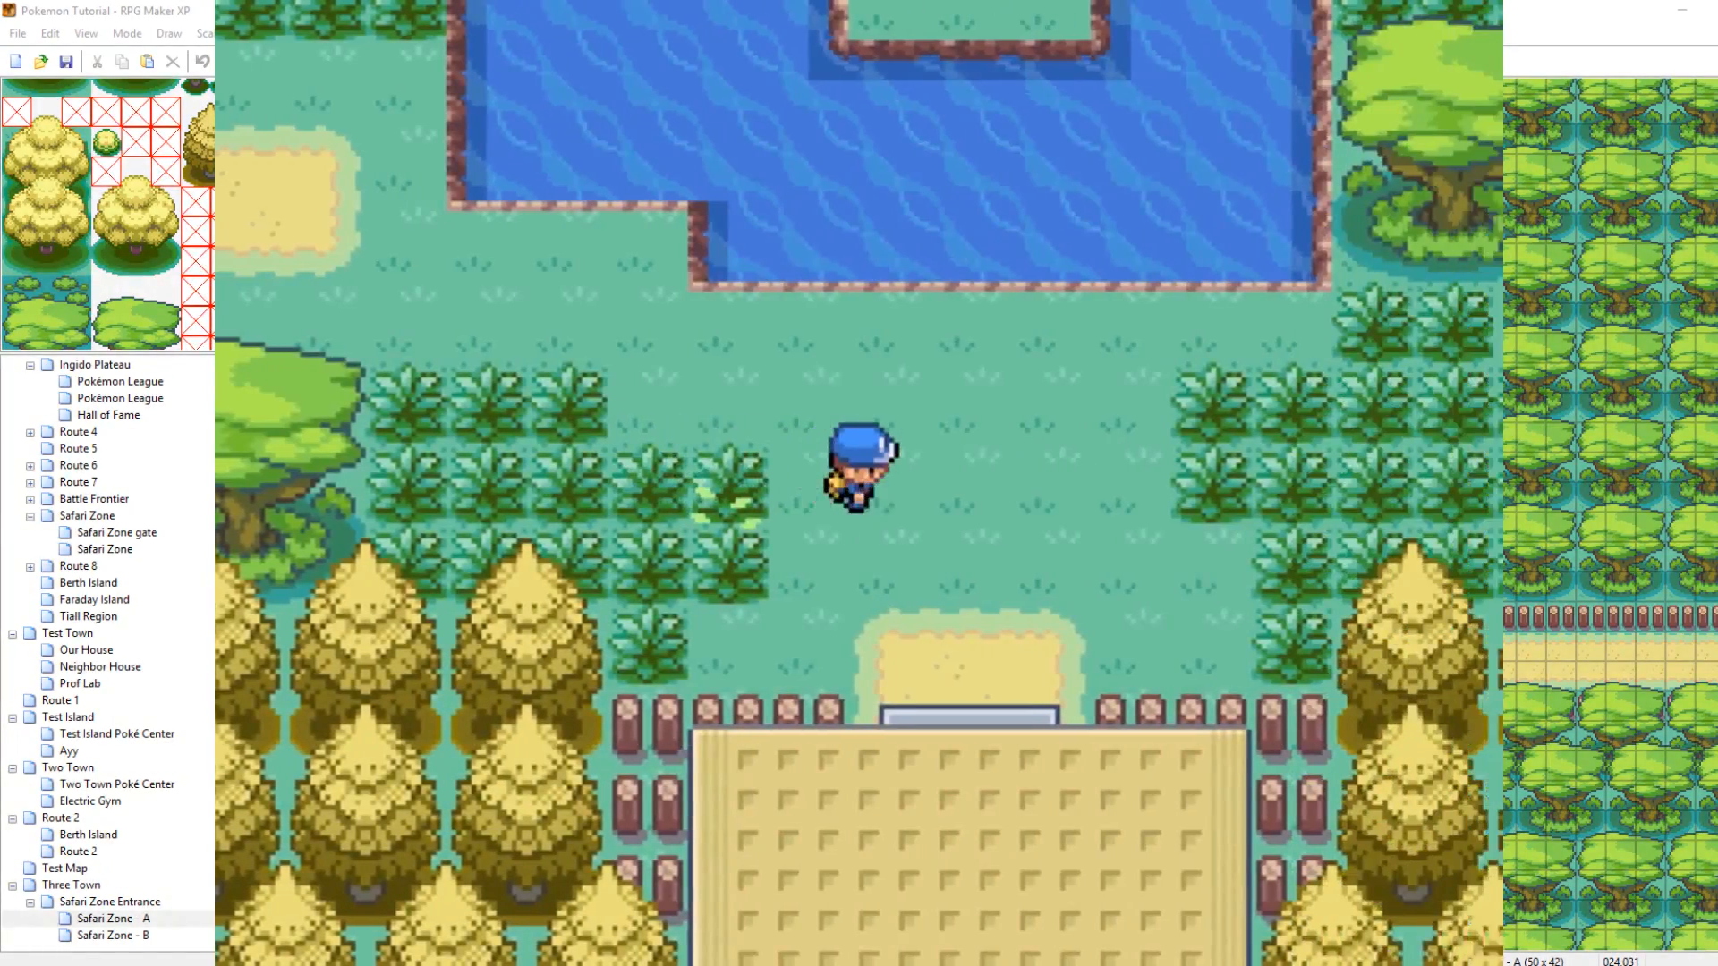
{"action": "key", "text": "Down"}
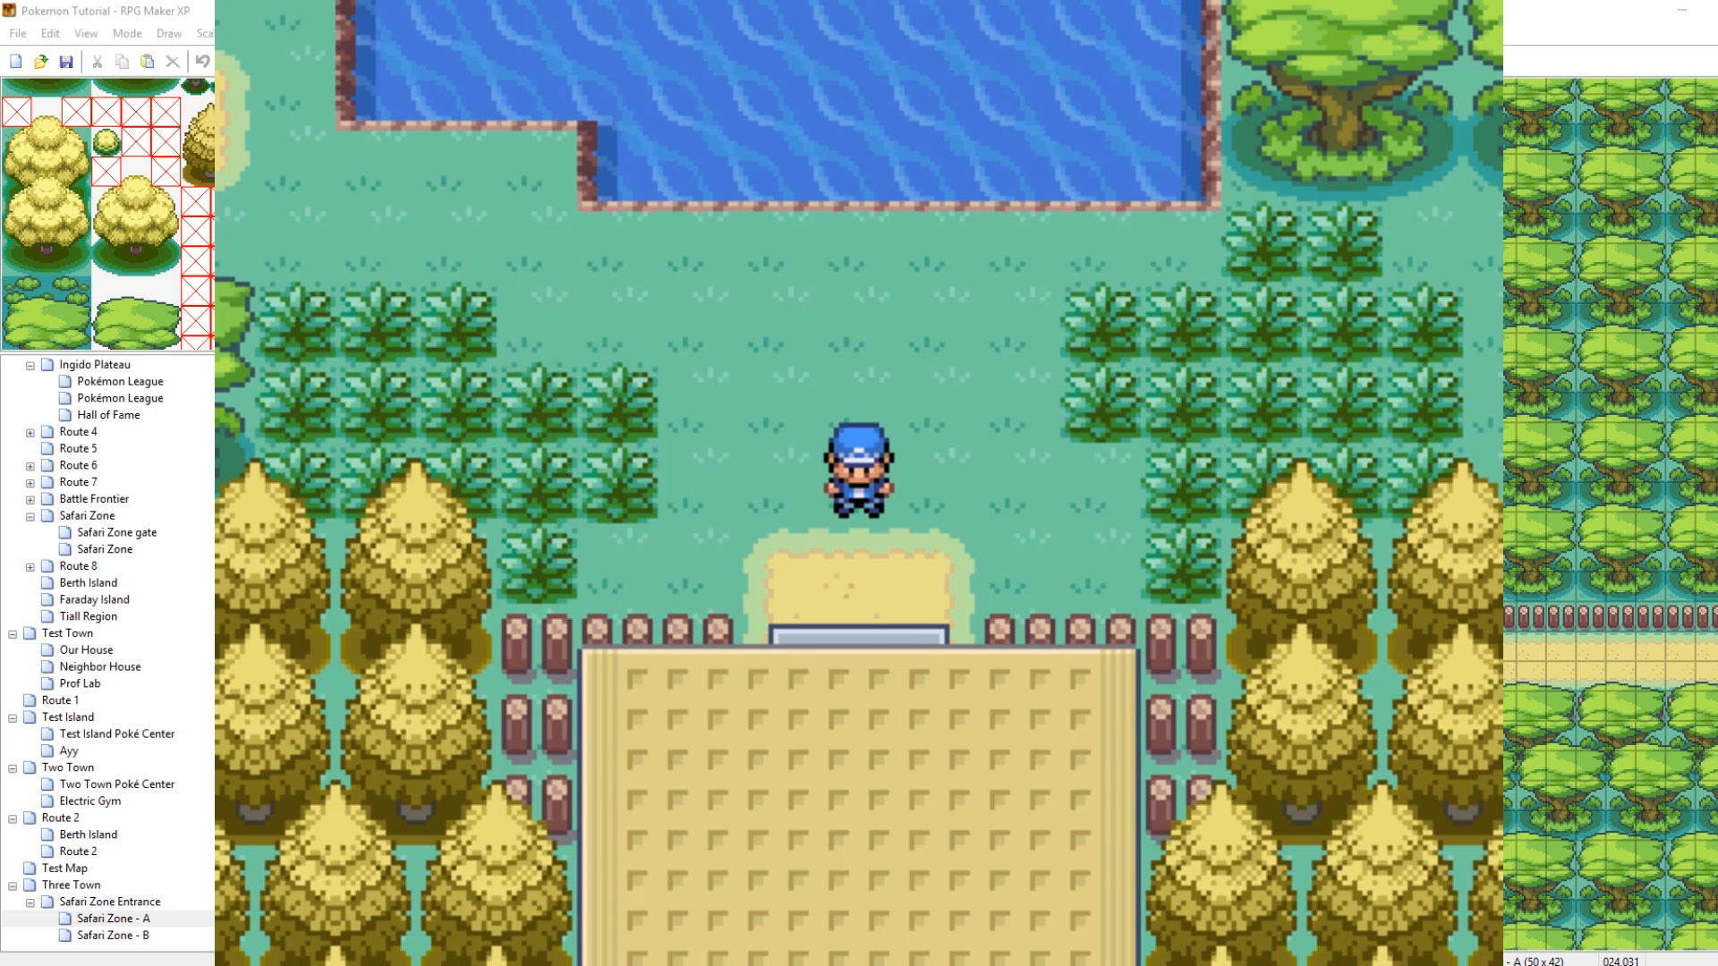
{"action": "key", "text": "Down"}
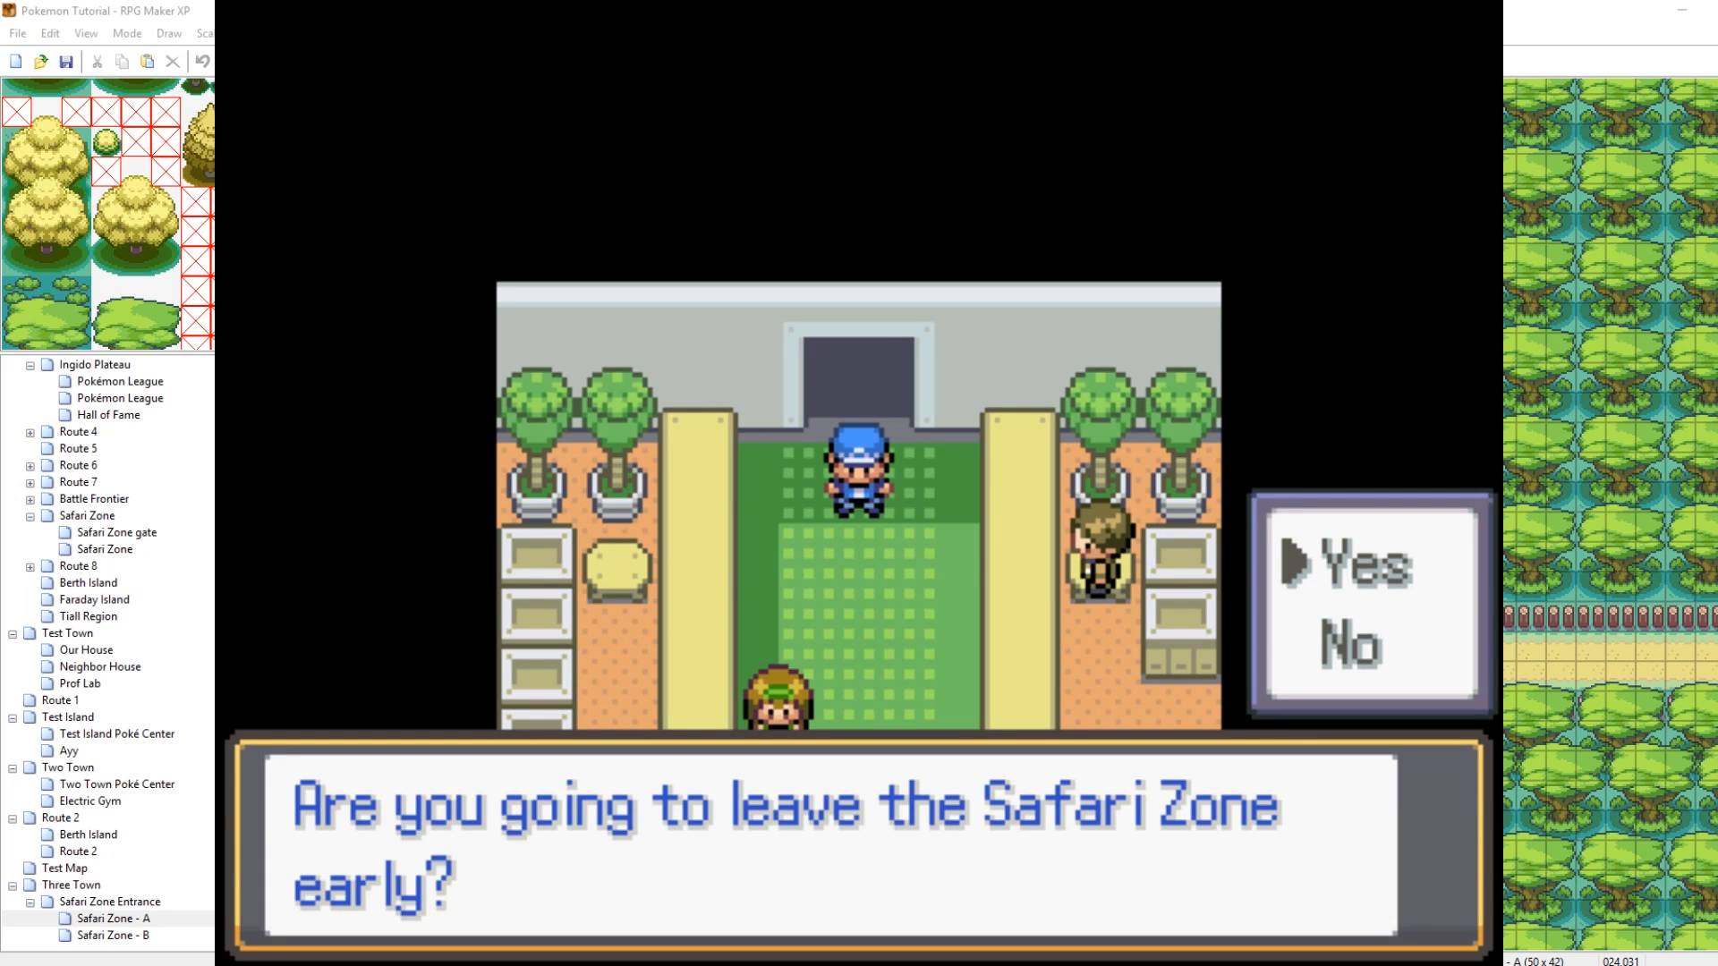
{"action": "key", "text": "Down"}
{"action": "key", "text": "Return"}
{"action": "key", "text": "Return"}
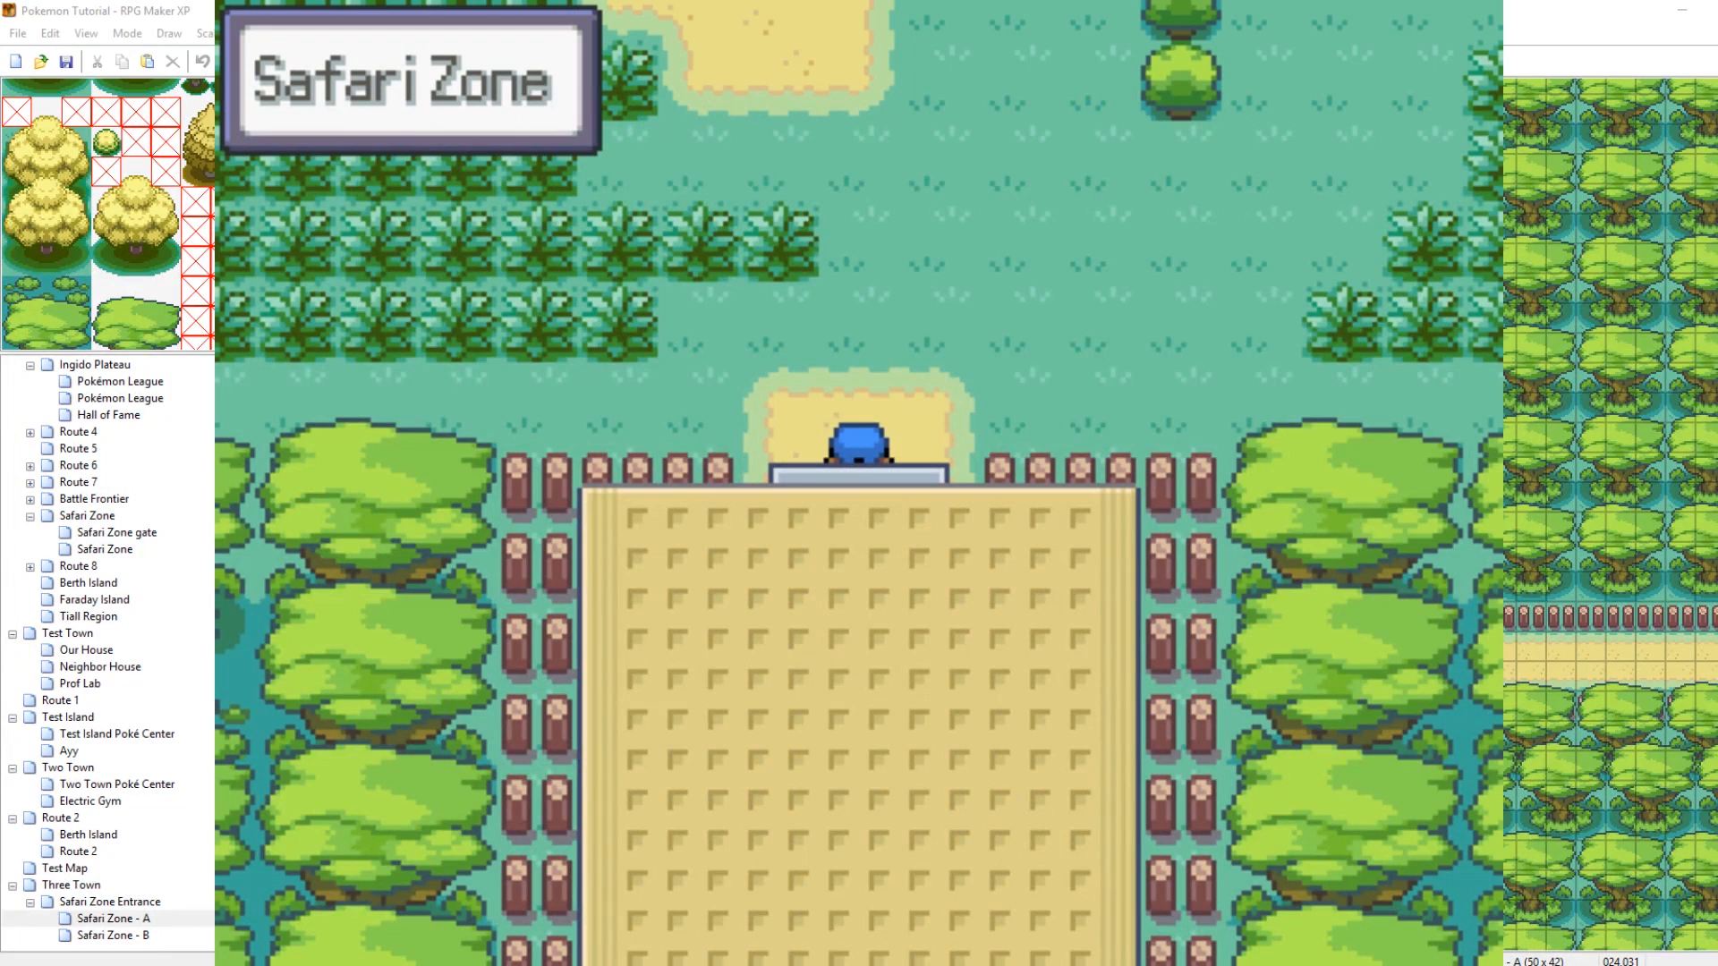
{"action": "key", "text": "alt+F4"}
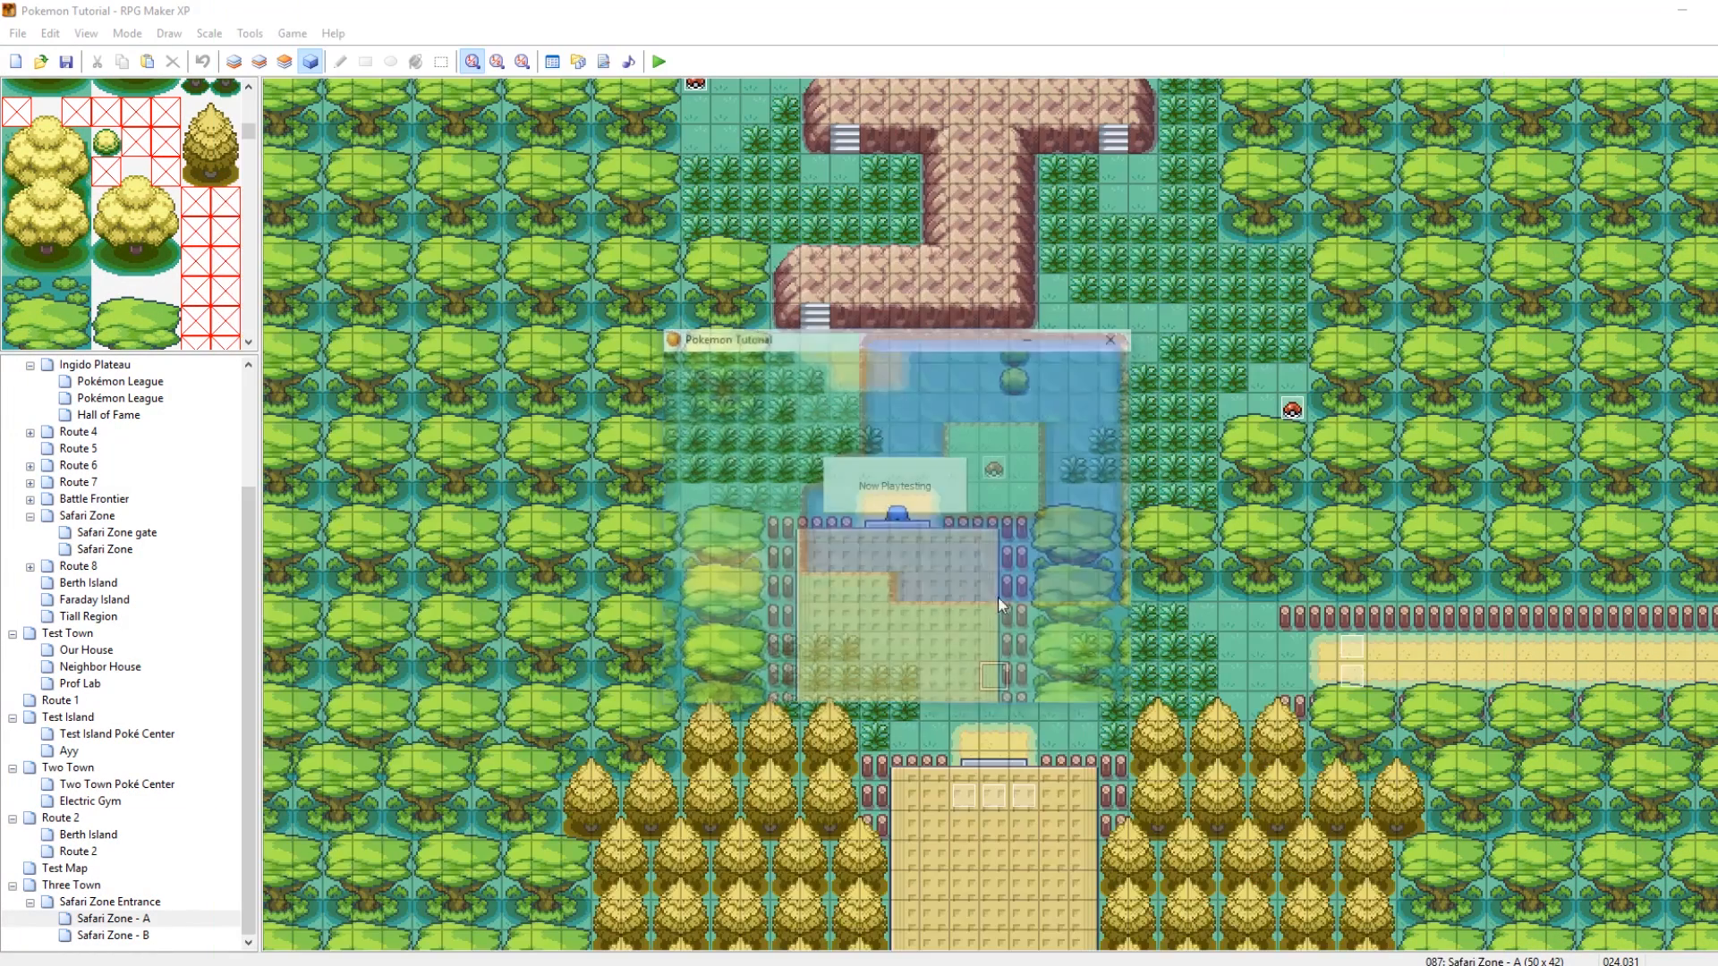
Open the Counter(4) attendant event on Safari Zone Entrance and examine the commands on its second page, including the pbSafariState branches
{"action": "left_click", "coordinate": [114, 903]}
{"action": "right_click", "coordinate": [634, 242]}
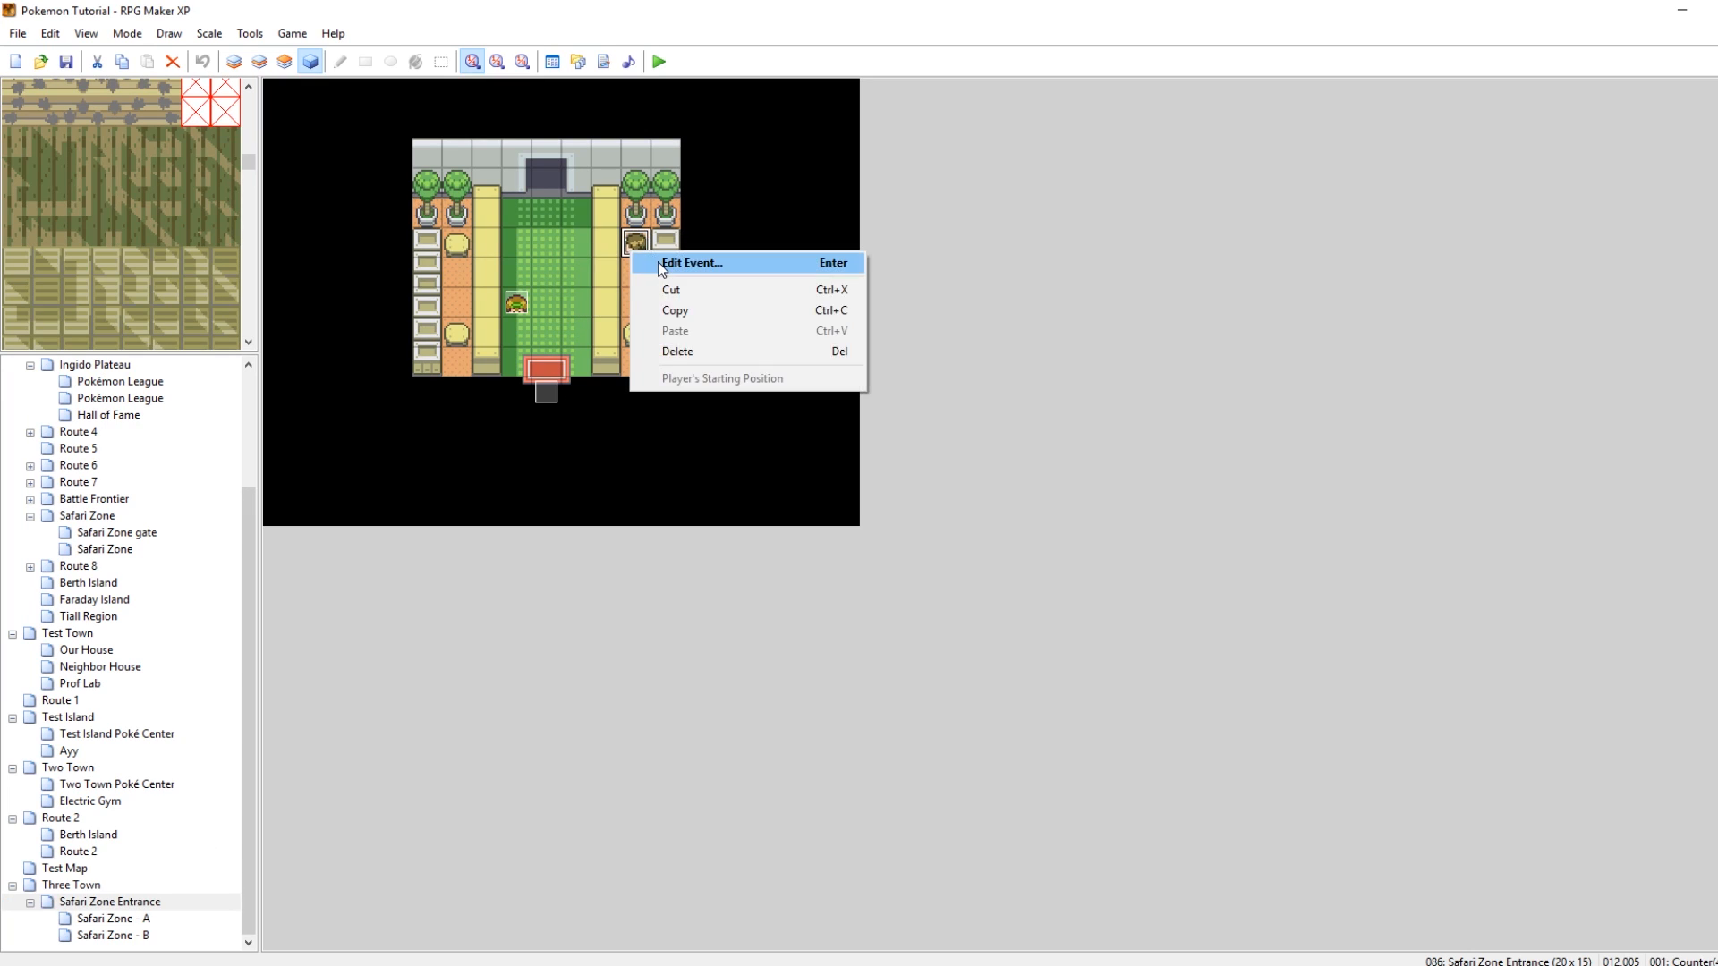
{"action": "left_click", "coordinate": [676, 256]}
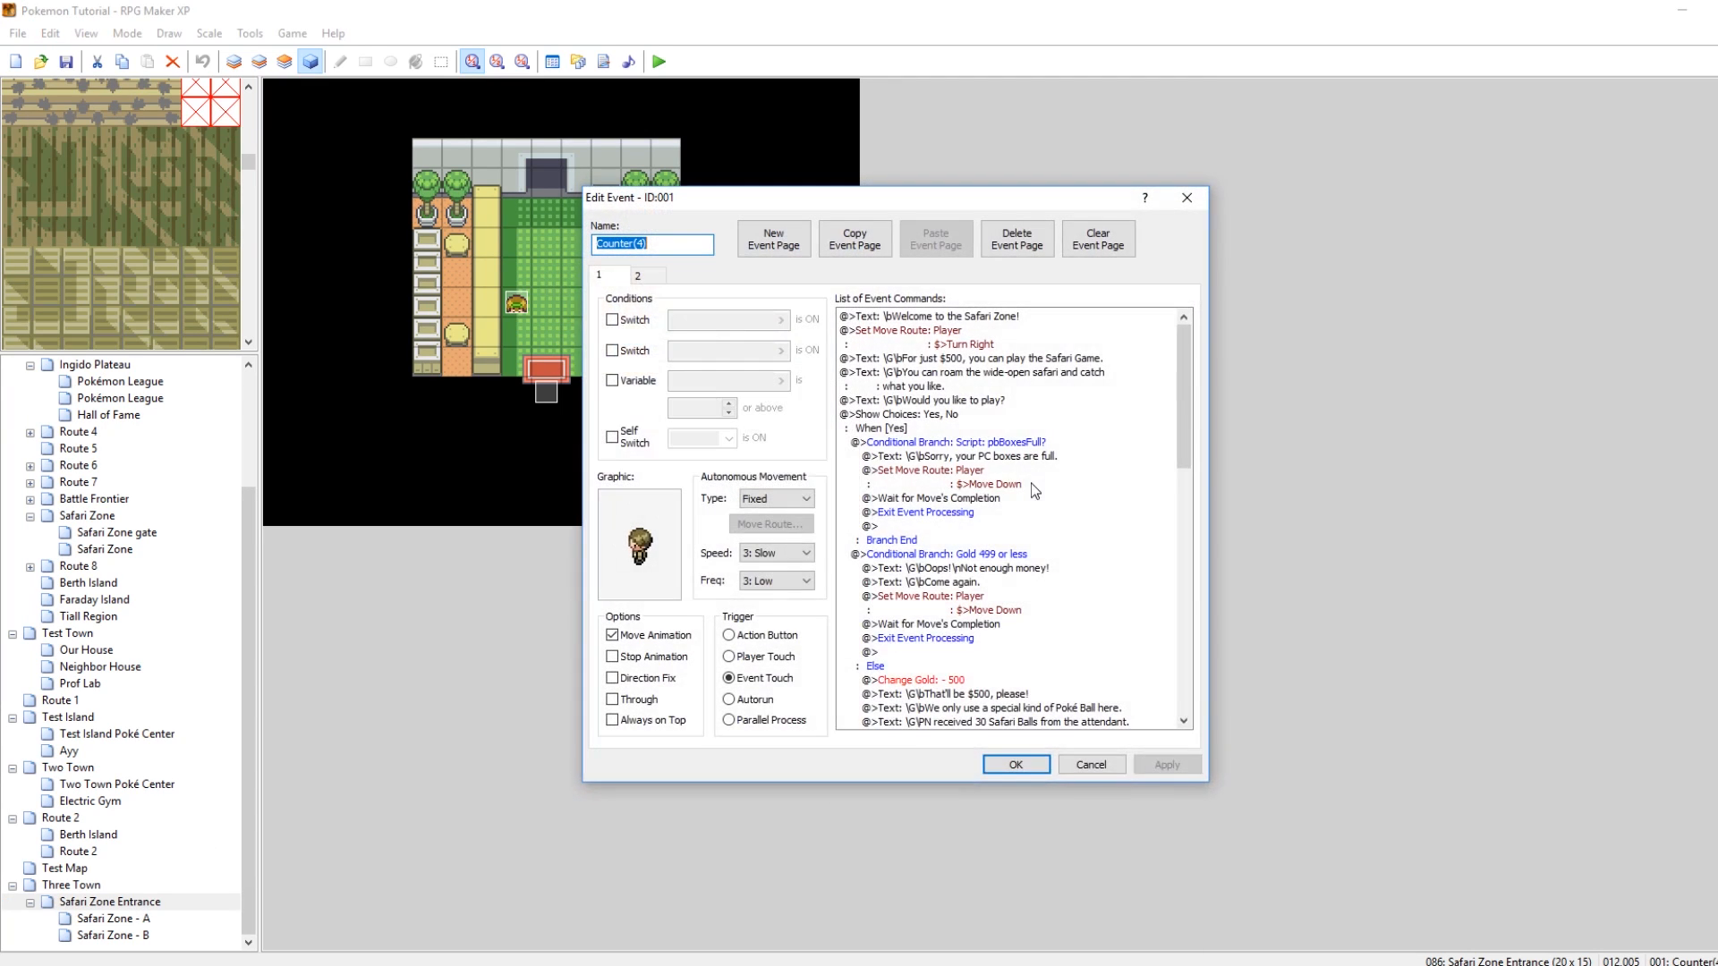
{"action": "left_click", "coordinate": [649, 280]}
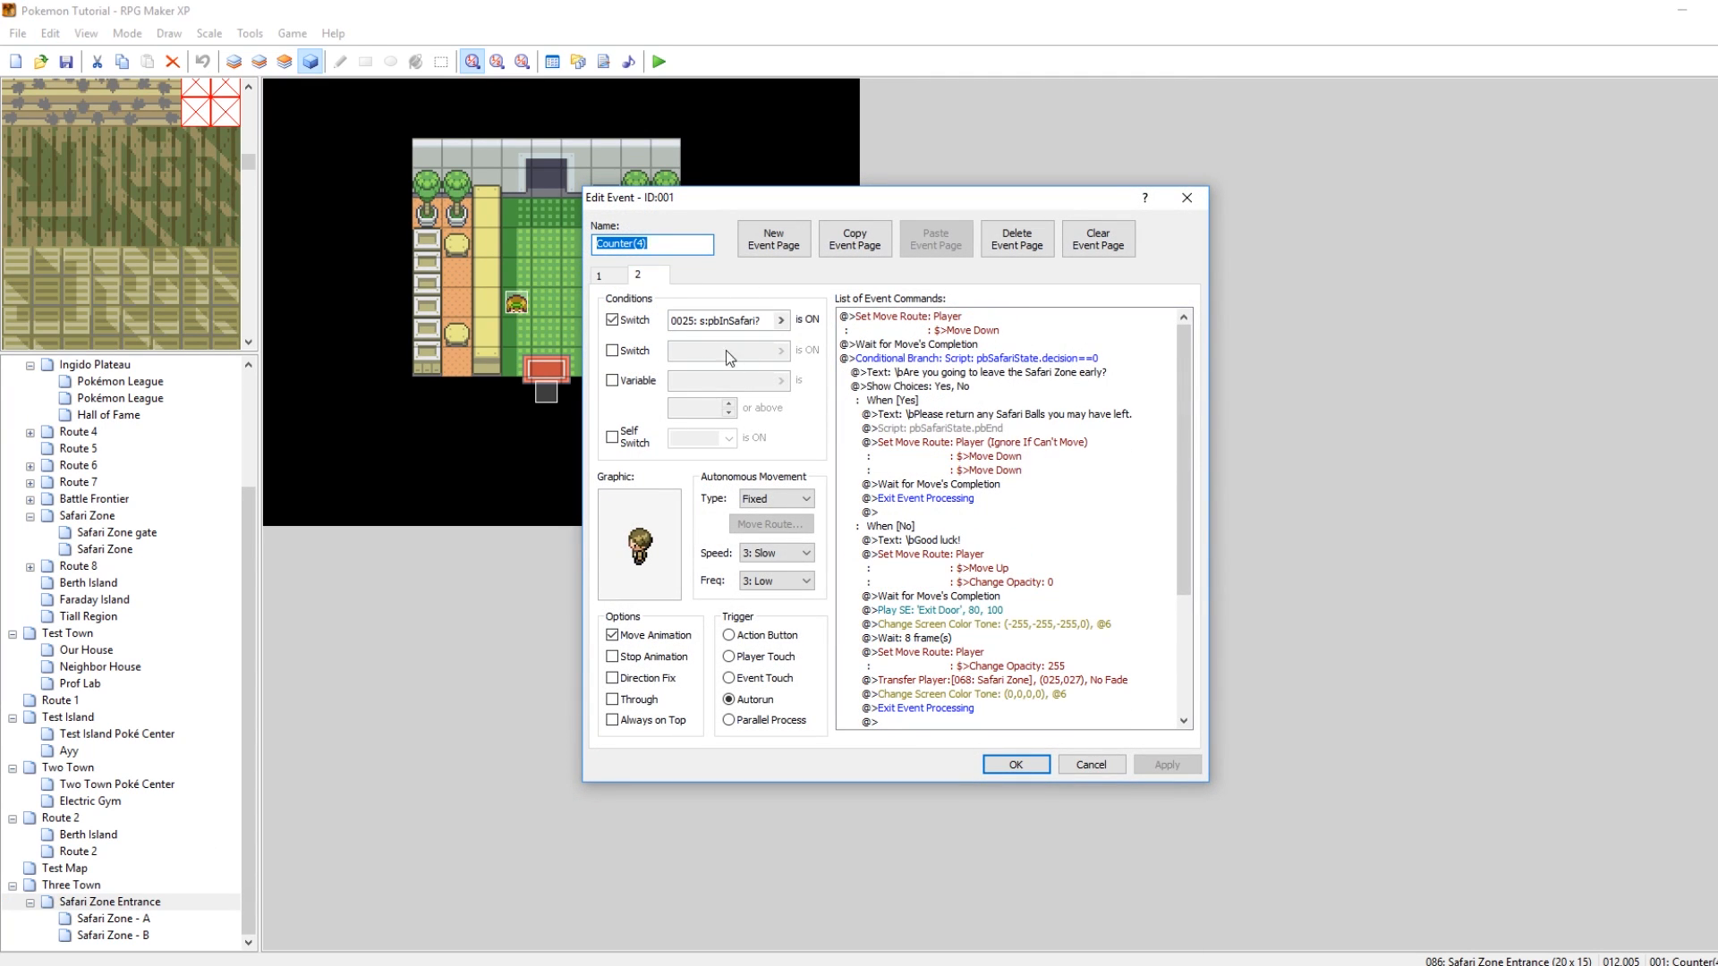
{"action": "left_click", "coordinate": [616, 277]}
{"action": "left_click", "coordinate": [641, 275]}
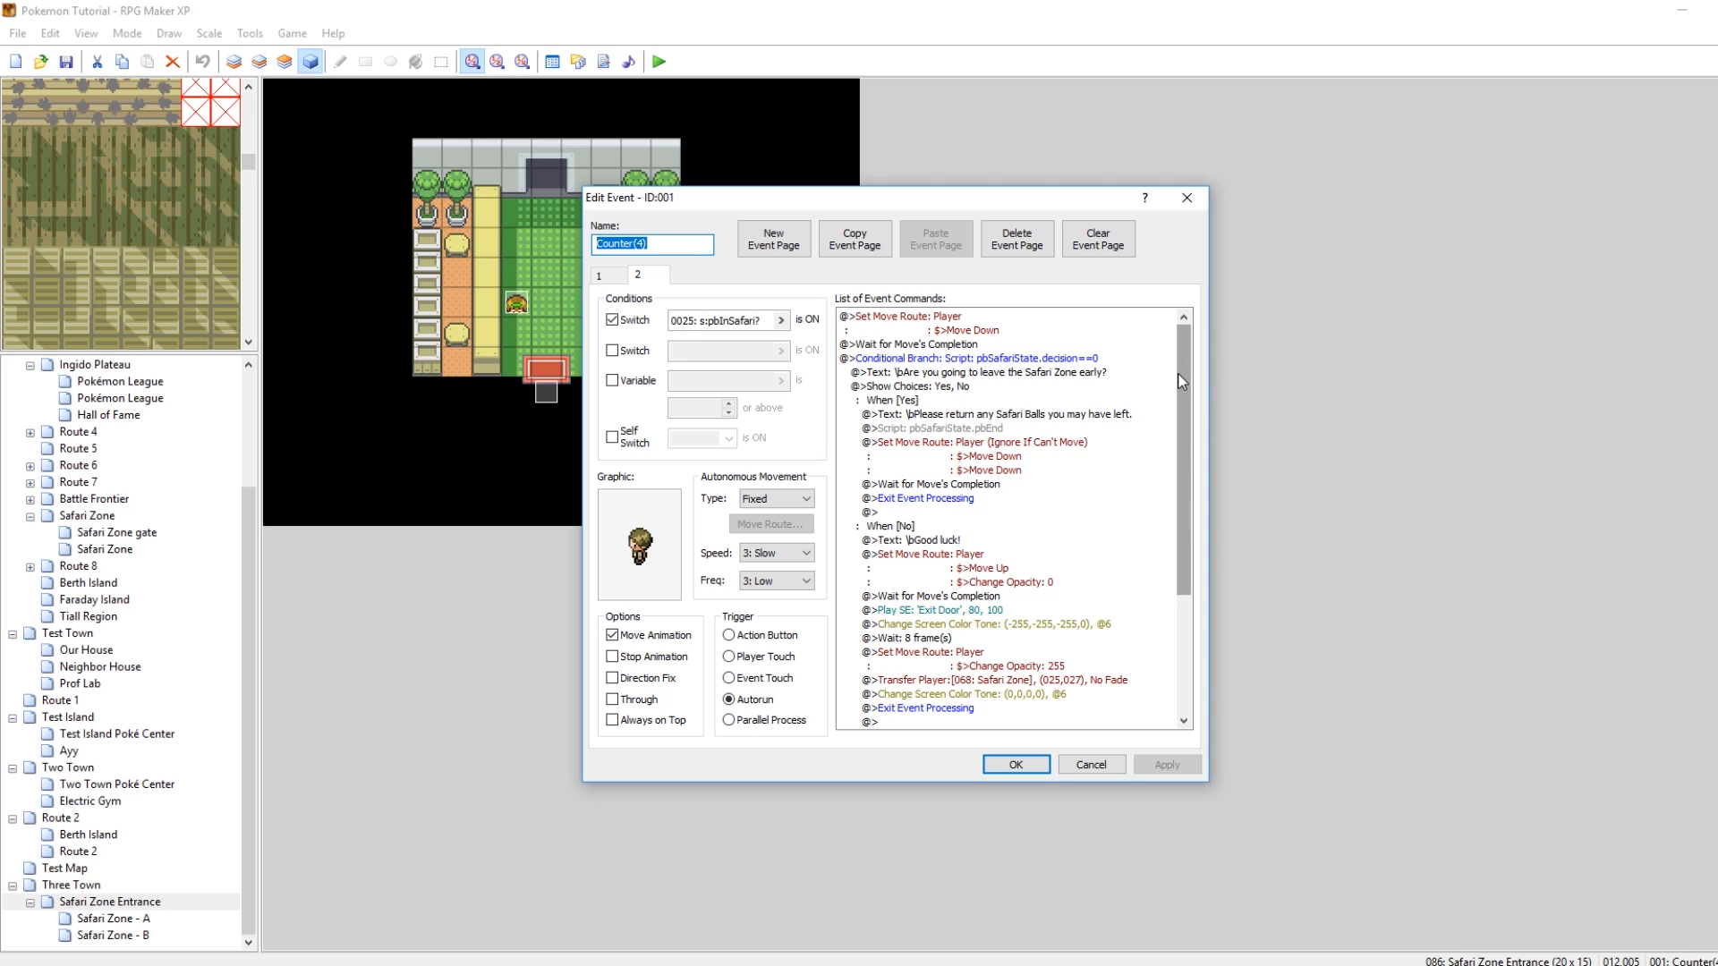
{"action": "left_click", "coordinate": [1026, 372]}
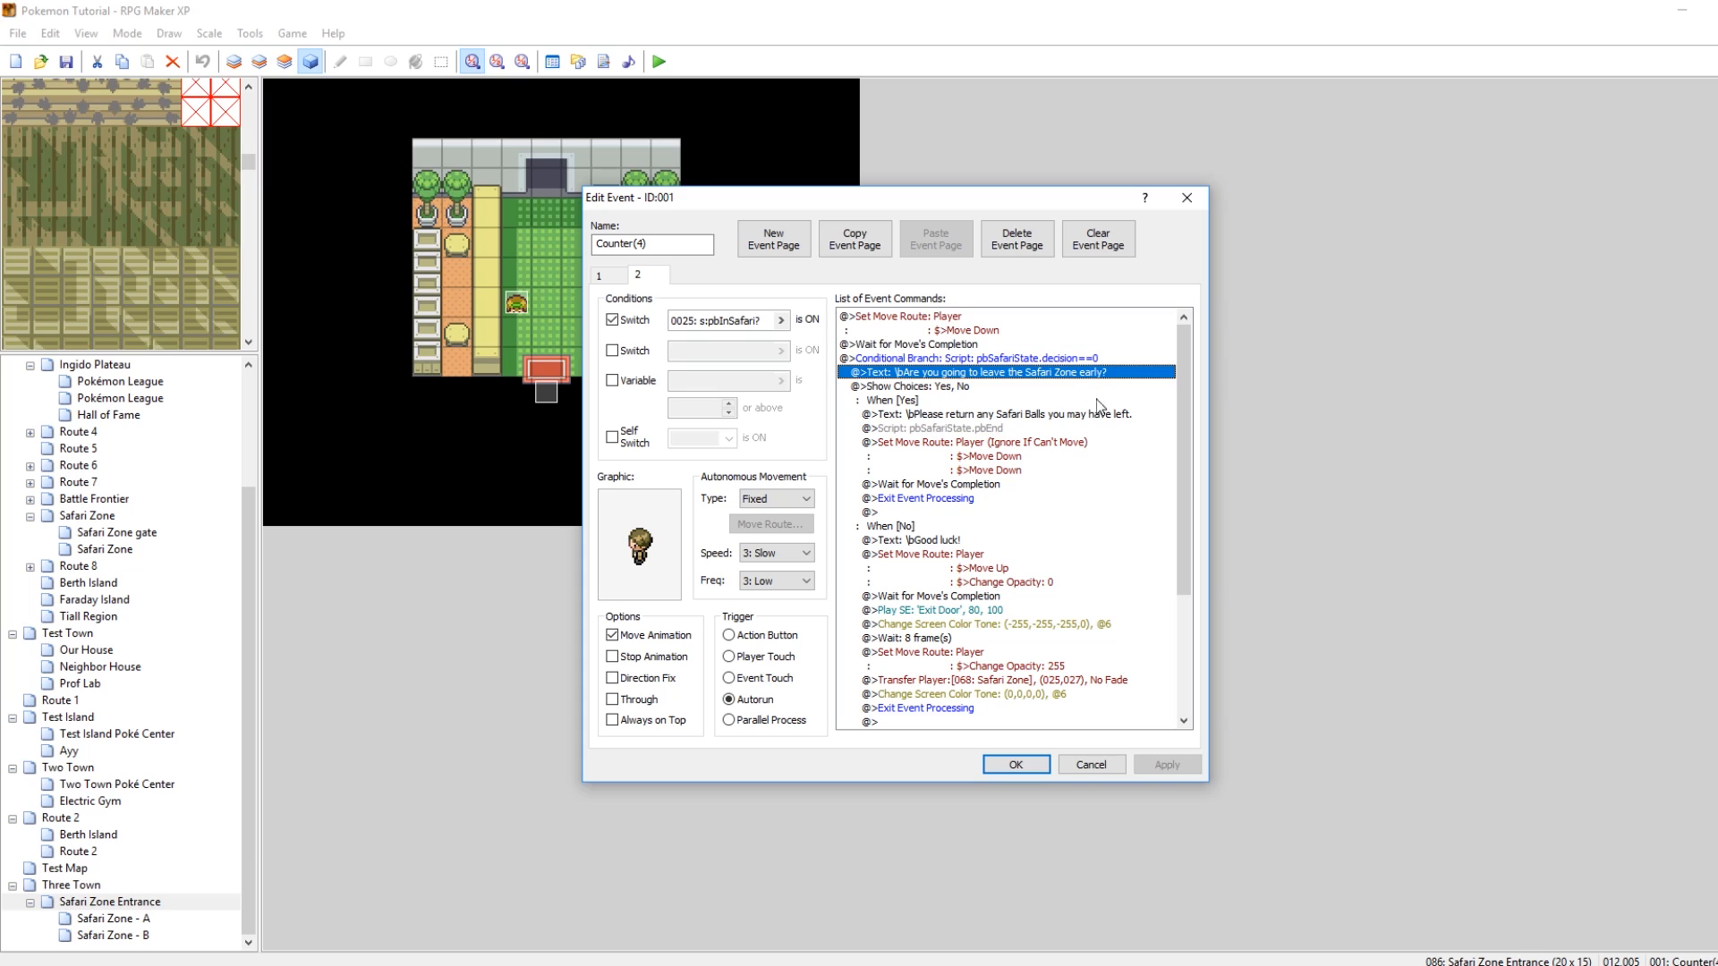
{"action": "left_click", "coordinate": [953, 429]}
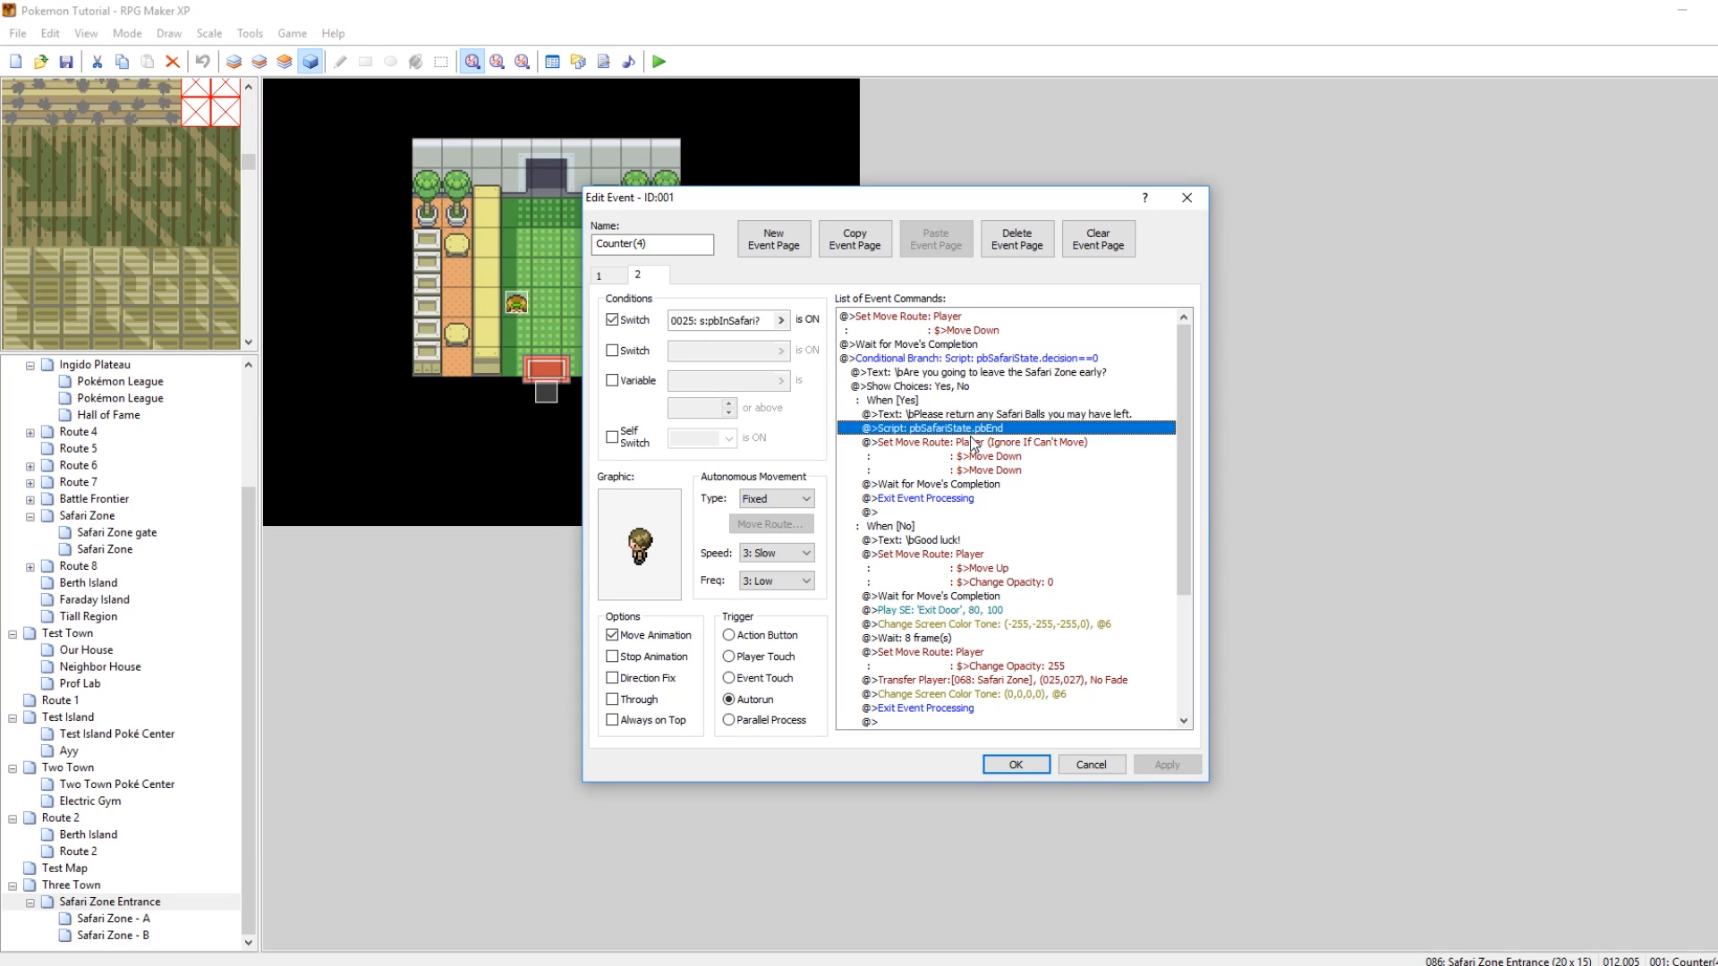
{"action": "scroll", "coordinate": [972, 442], "scroll_direction": "down", "scroll_amount": 4}
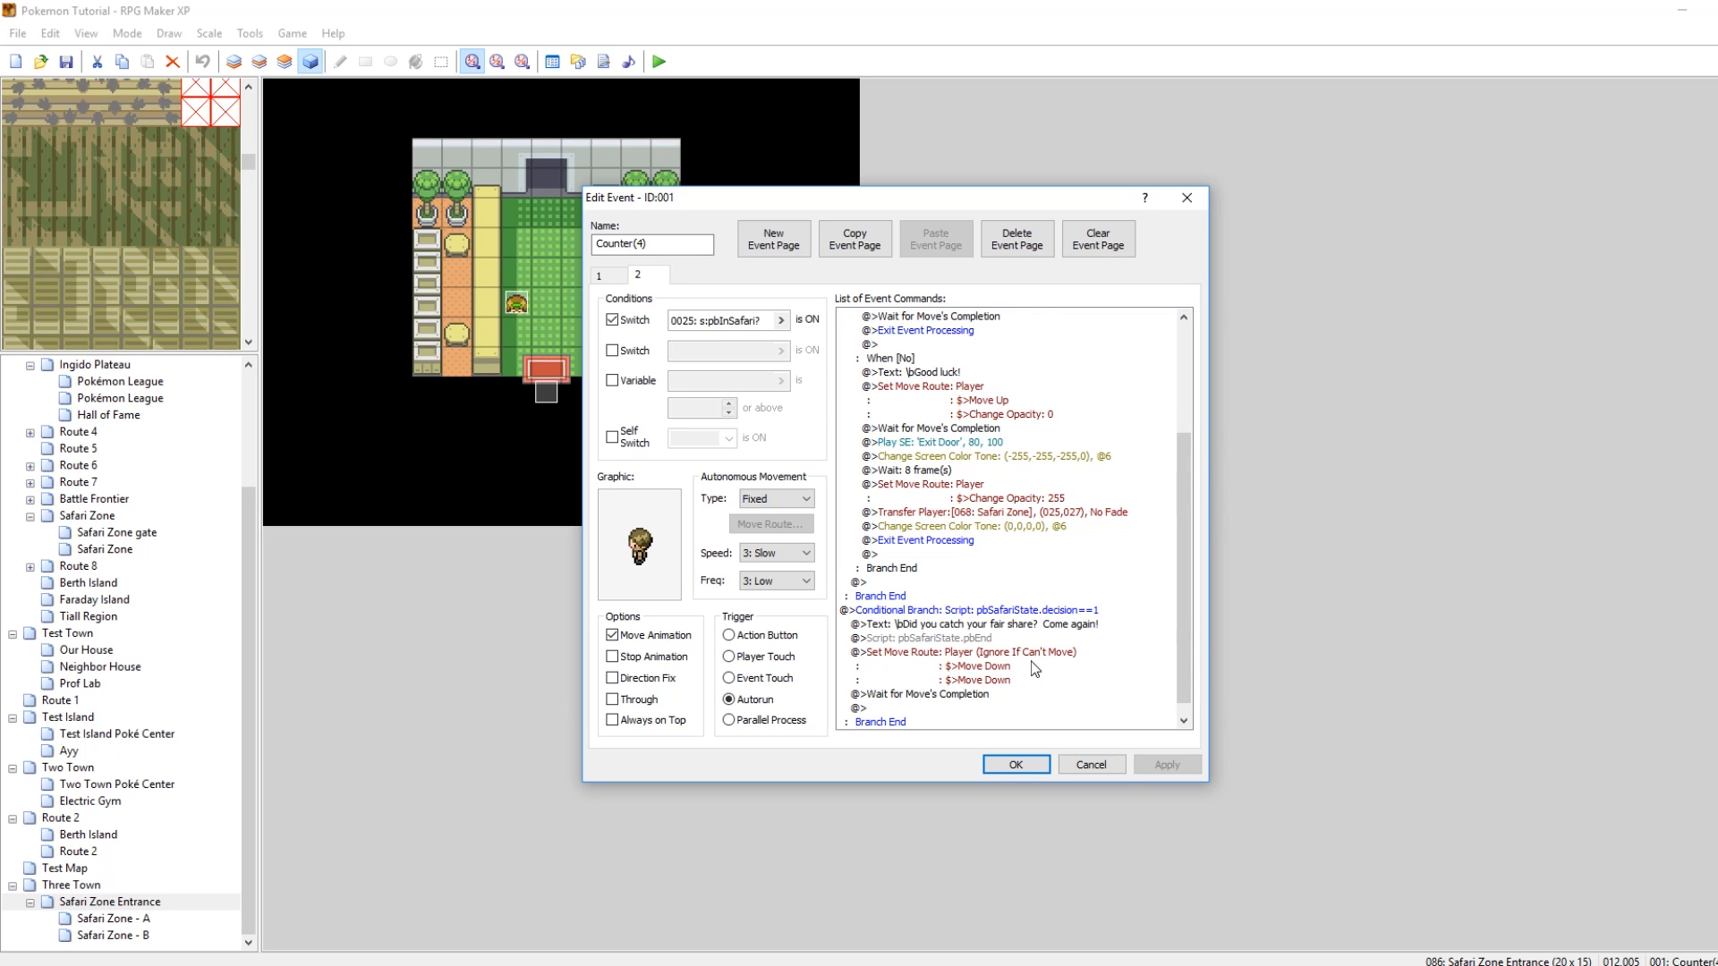
{"action": "scroll", "coordinate": [1031, 663], "scroll_direction": "up", "scroll_amount": 1}
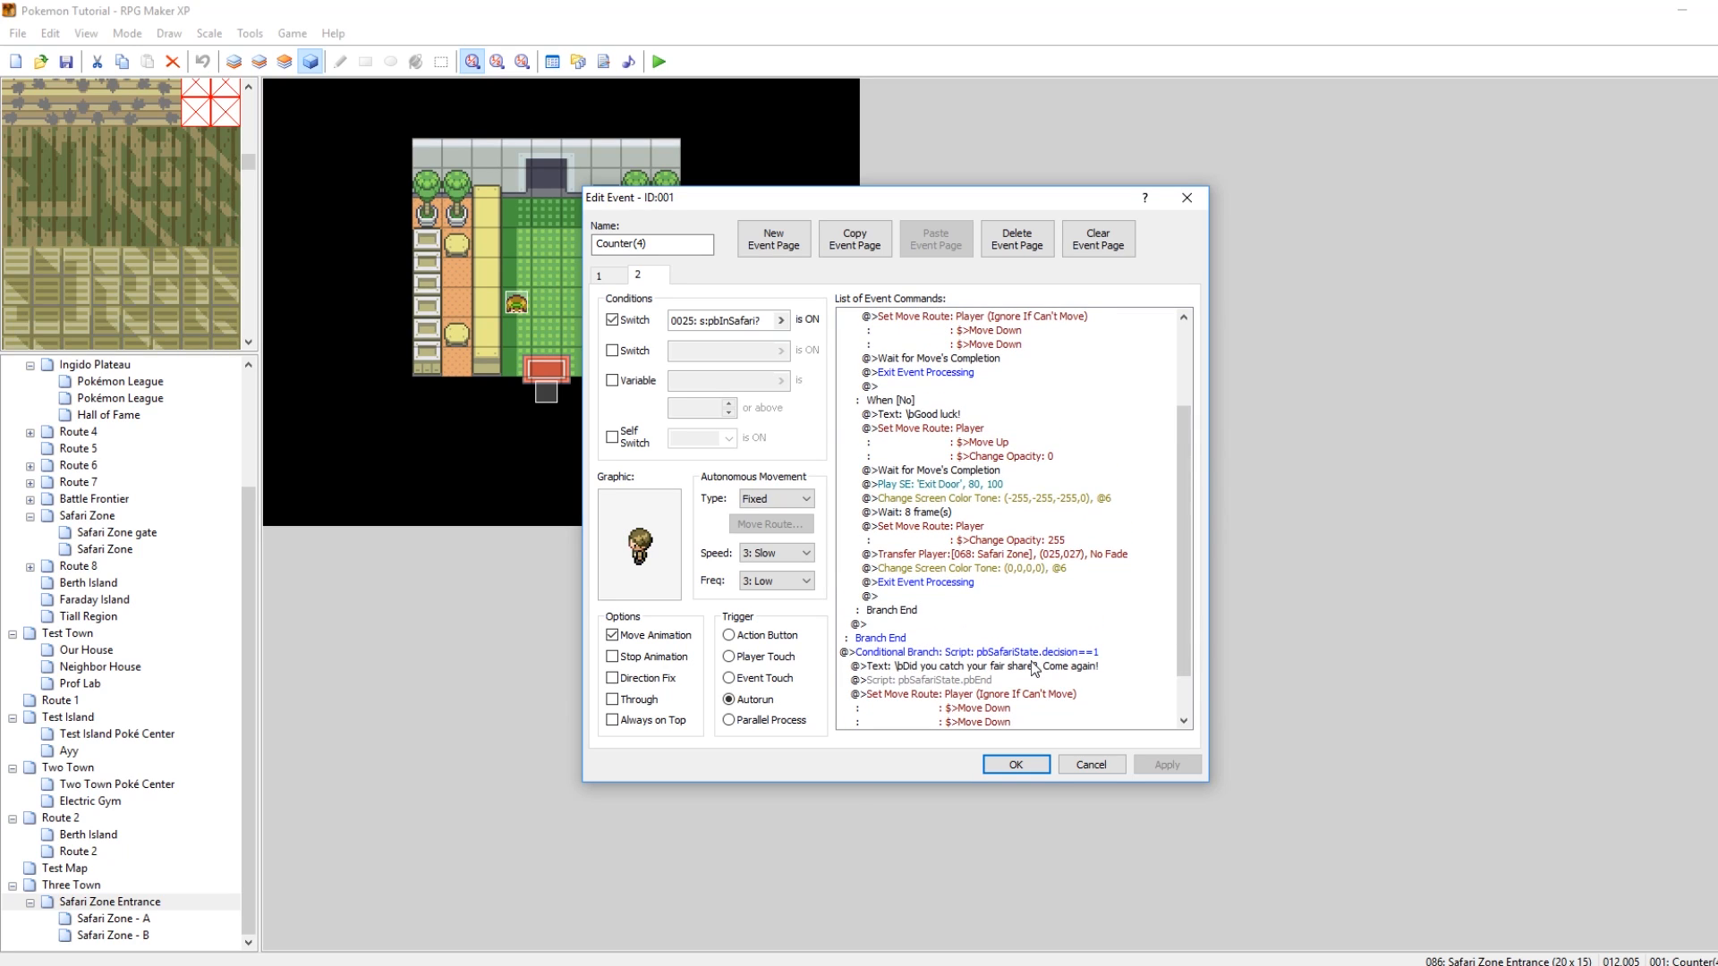
{"action": "scroll", "coordinate": [1031, 662], "scroll_direction": "up", "scroll_amount": 3}
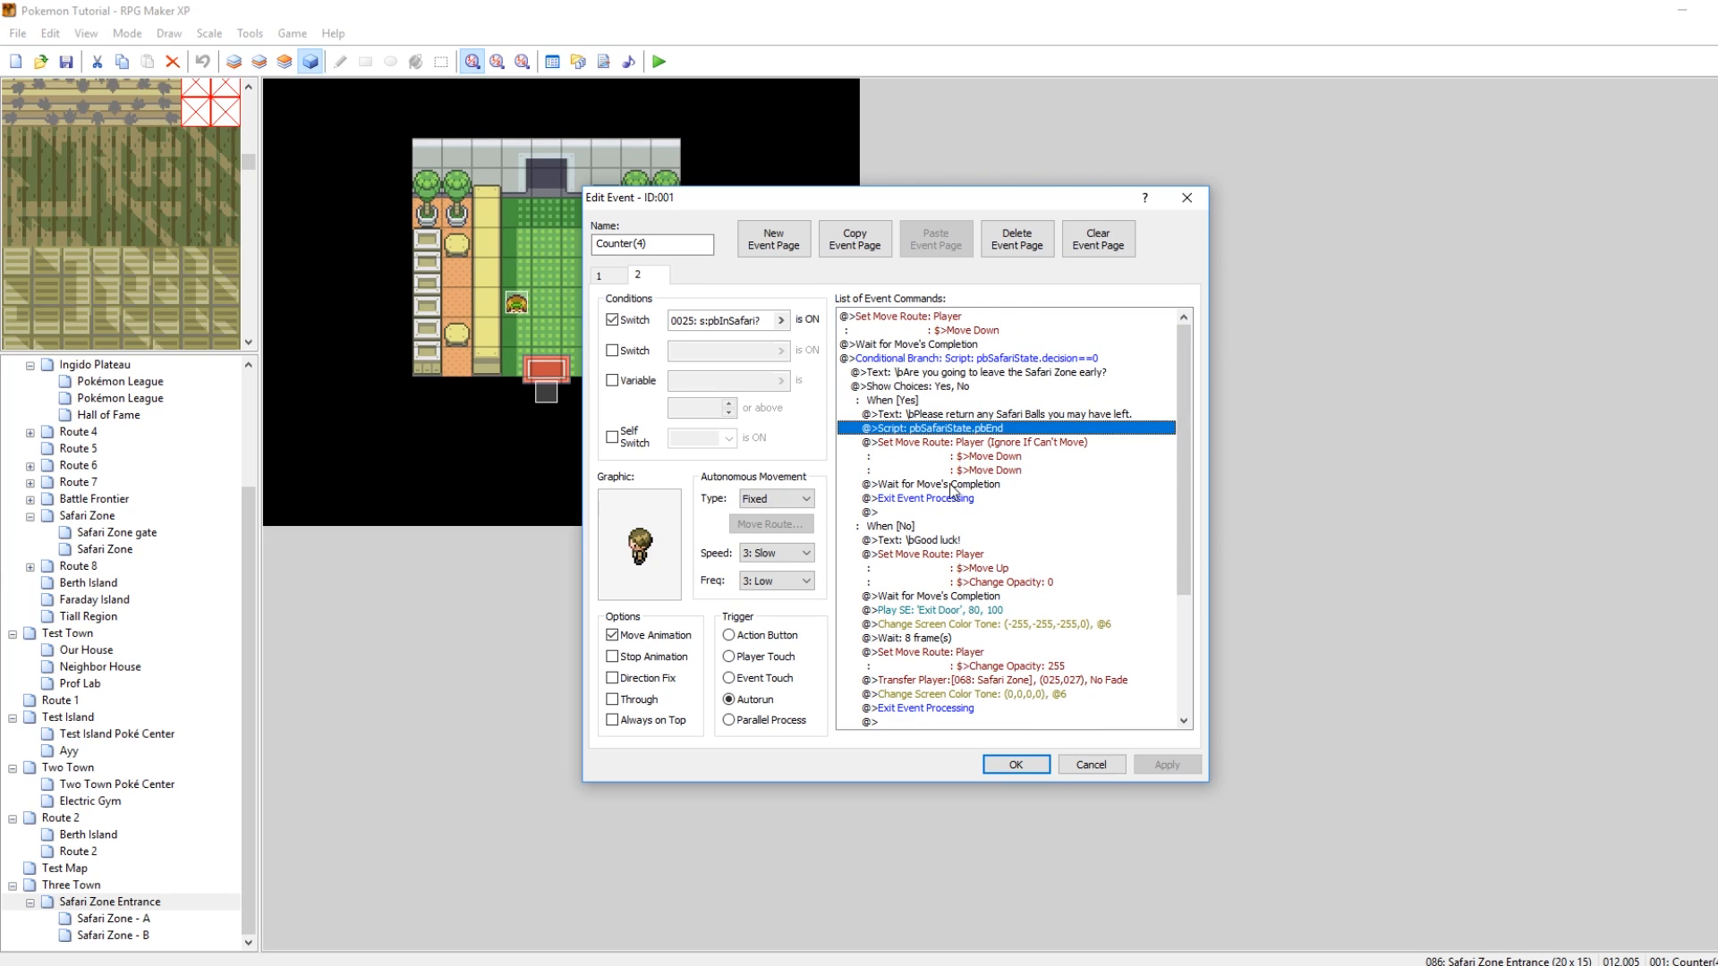
{"action": "left_click", "coordinate": [946, 639]}
{"action": "key", "text": "Insert"}
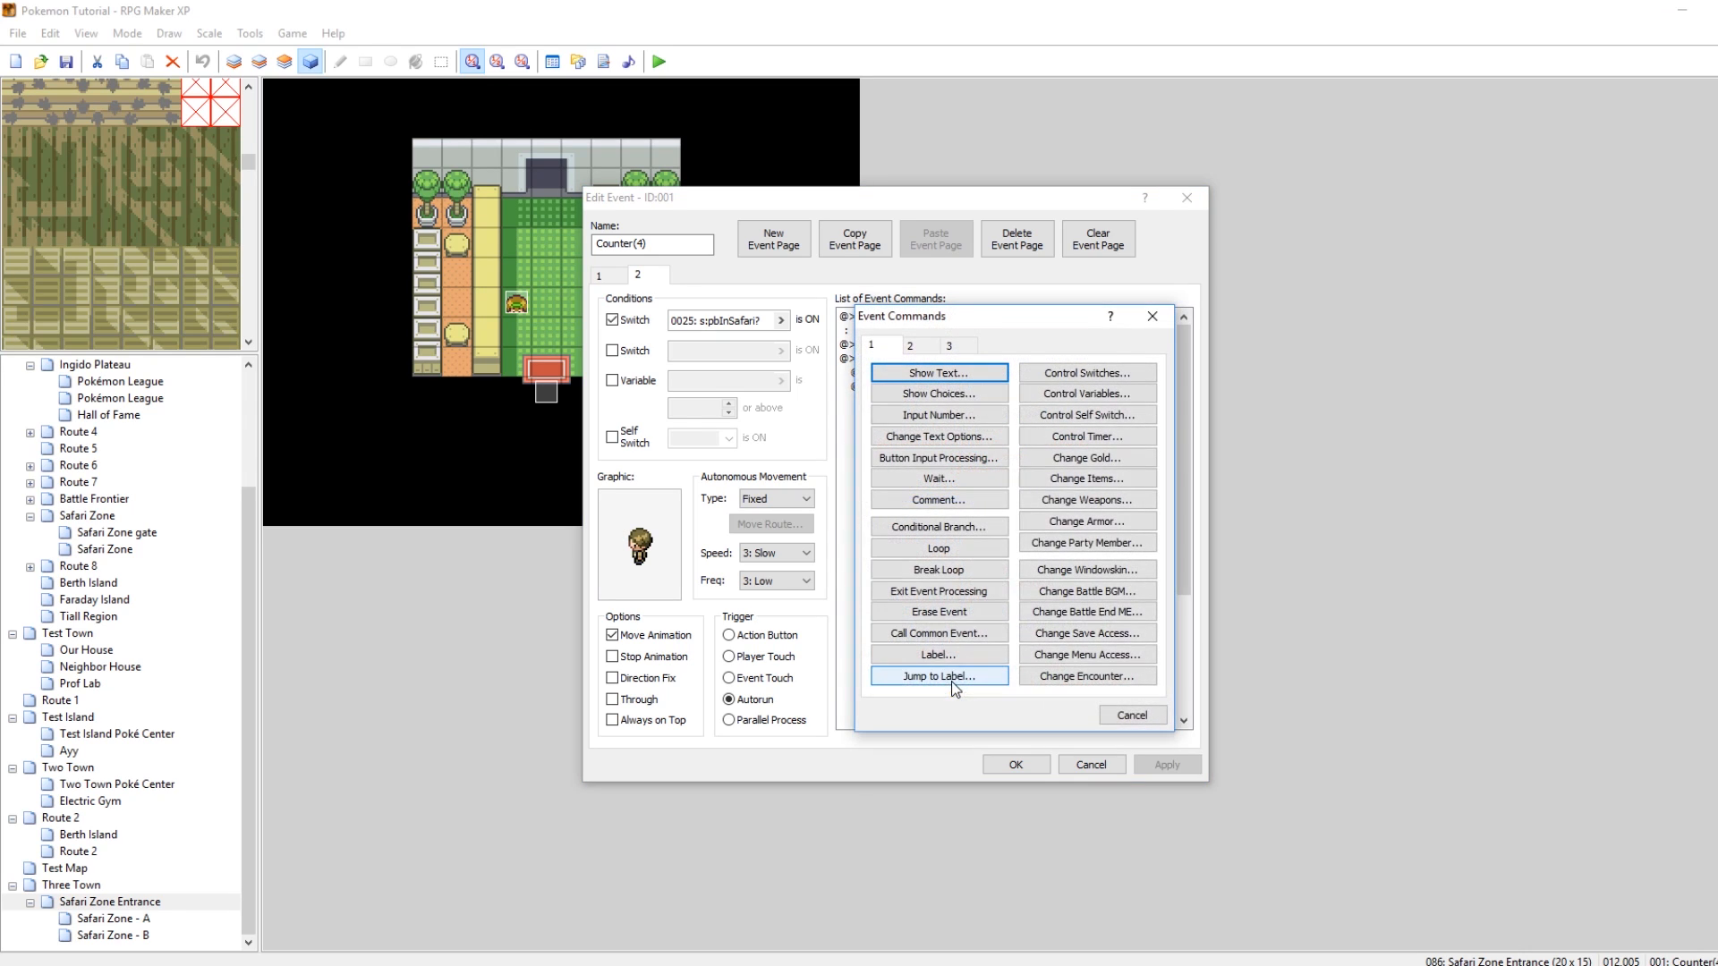
{"action": "left_click", "coordinate": [1107, 715]}
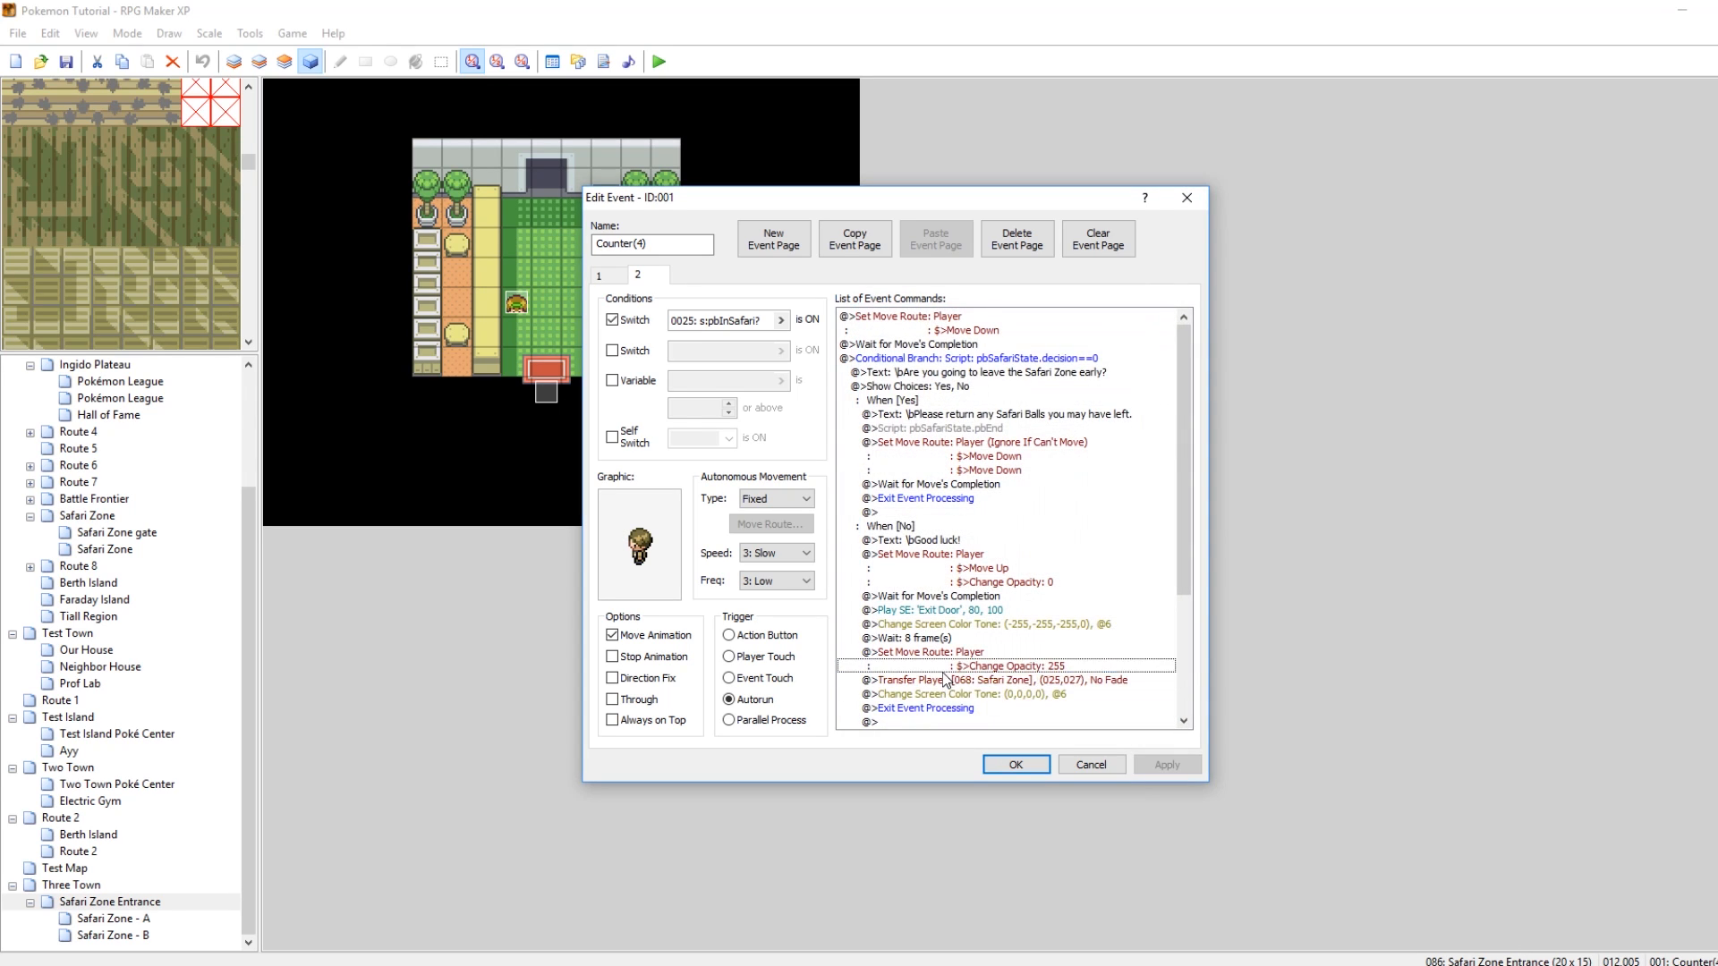
Change the Transfer Player command in the second page's No branch to the entrance of Safari Zone - A and save the project
{"action": "right_click", "coordinate": [945, 675]}
{"action": "right_click", "coordinate": [930, 683]}
{"action": "left_click", "coordinate": [975, 711]}
{"action": "left_click", "coordinate": [990, 450]}
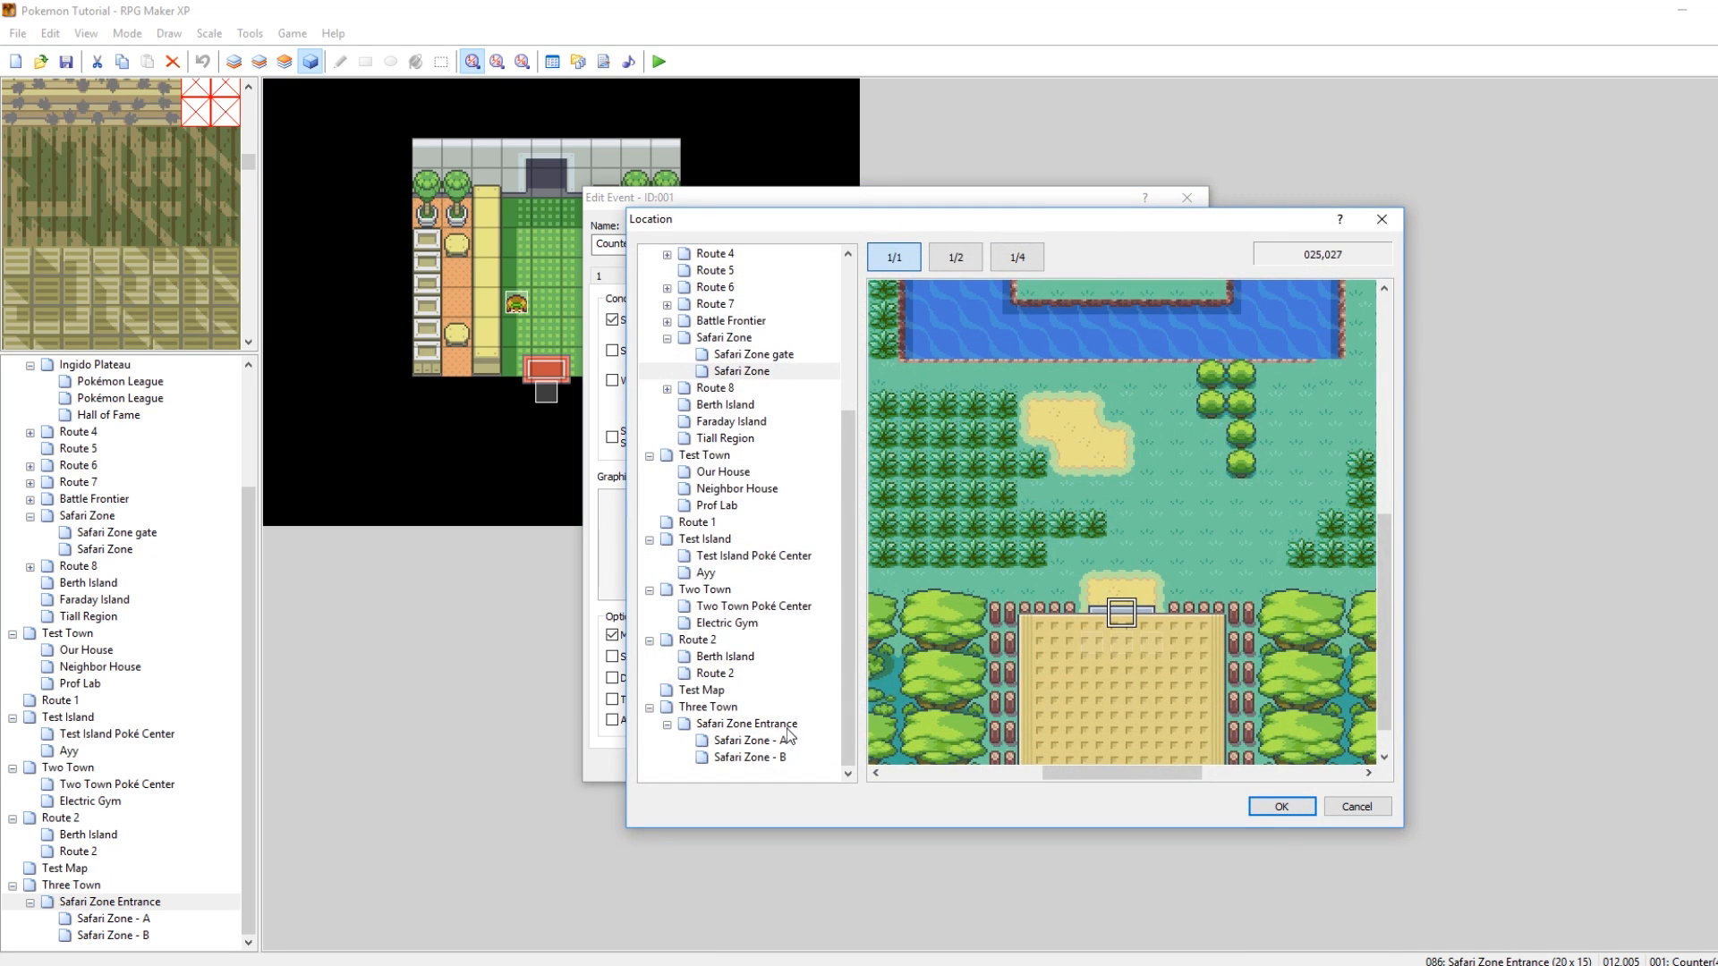
{"action": "left_click", "coordinate": [761, 741]}
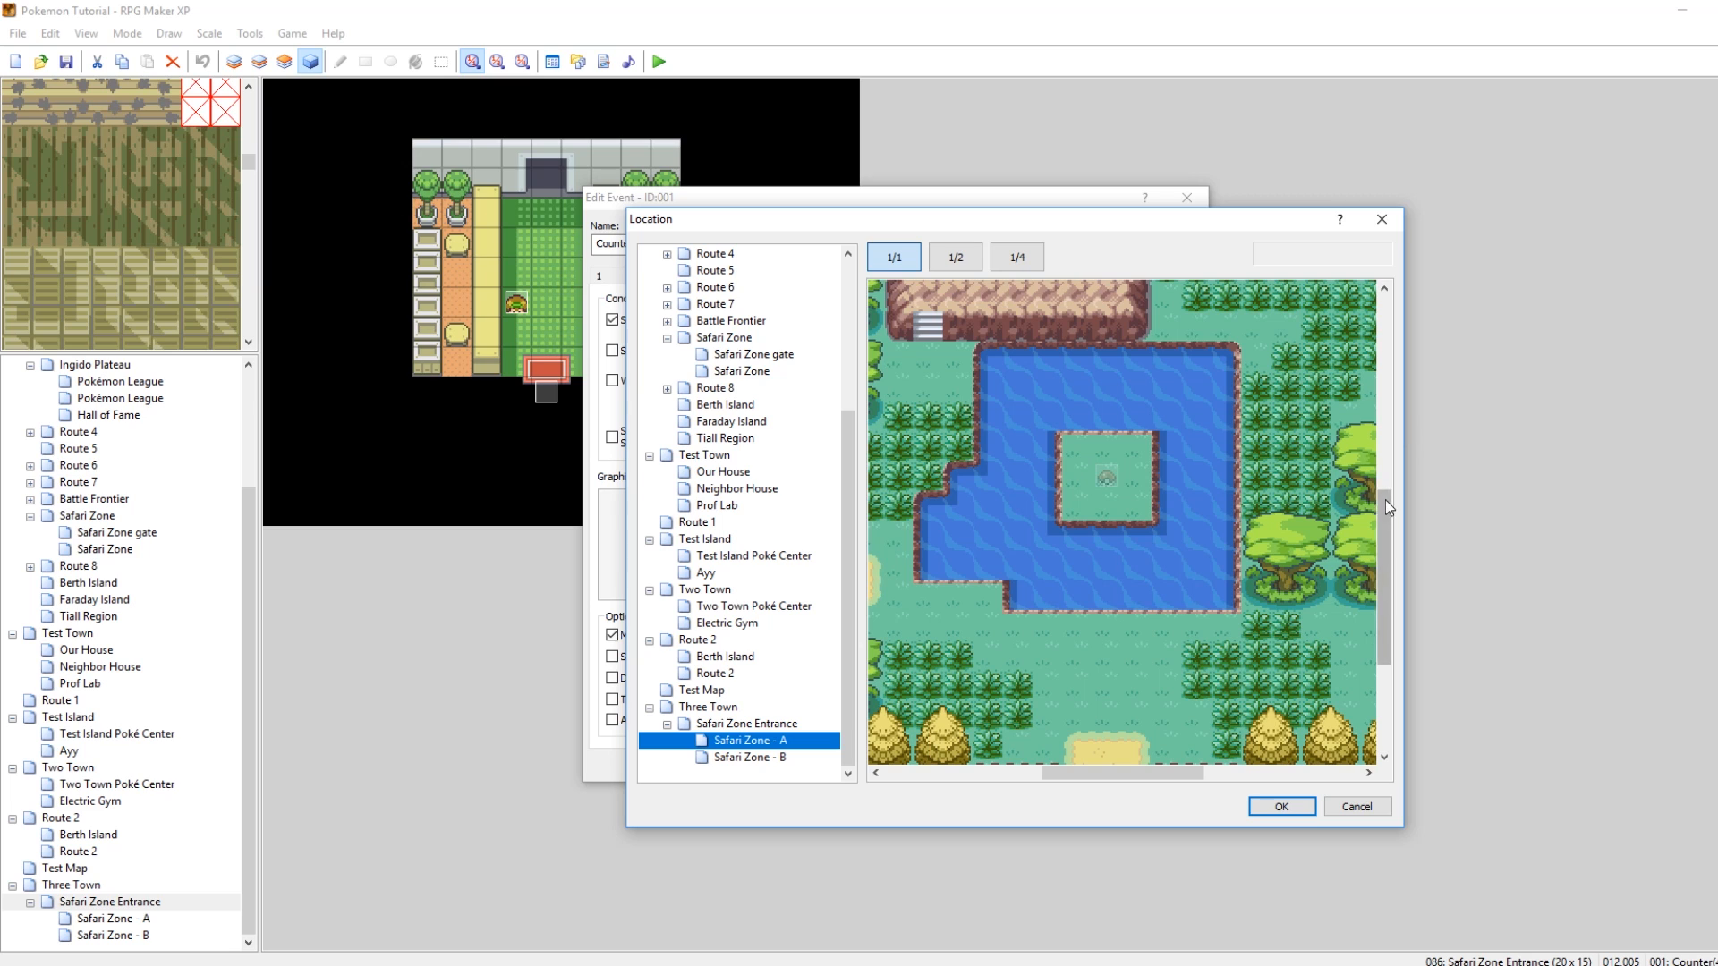
{"action": "scroll", "coordinate": [1385, 499], "scroll_direction": "down", "scroll_amount": 1}
{"action": "left_click", "coordinate": [1106, 721]}
{"action": "left_click", "coordinate": [1272, 808]}
{"action": "left_click", "coordinate": [1012, 641]}
{"action": "left_click", "coordinate": [1018, 769]}
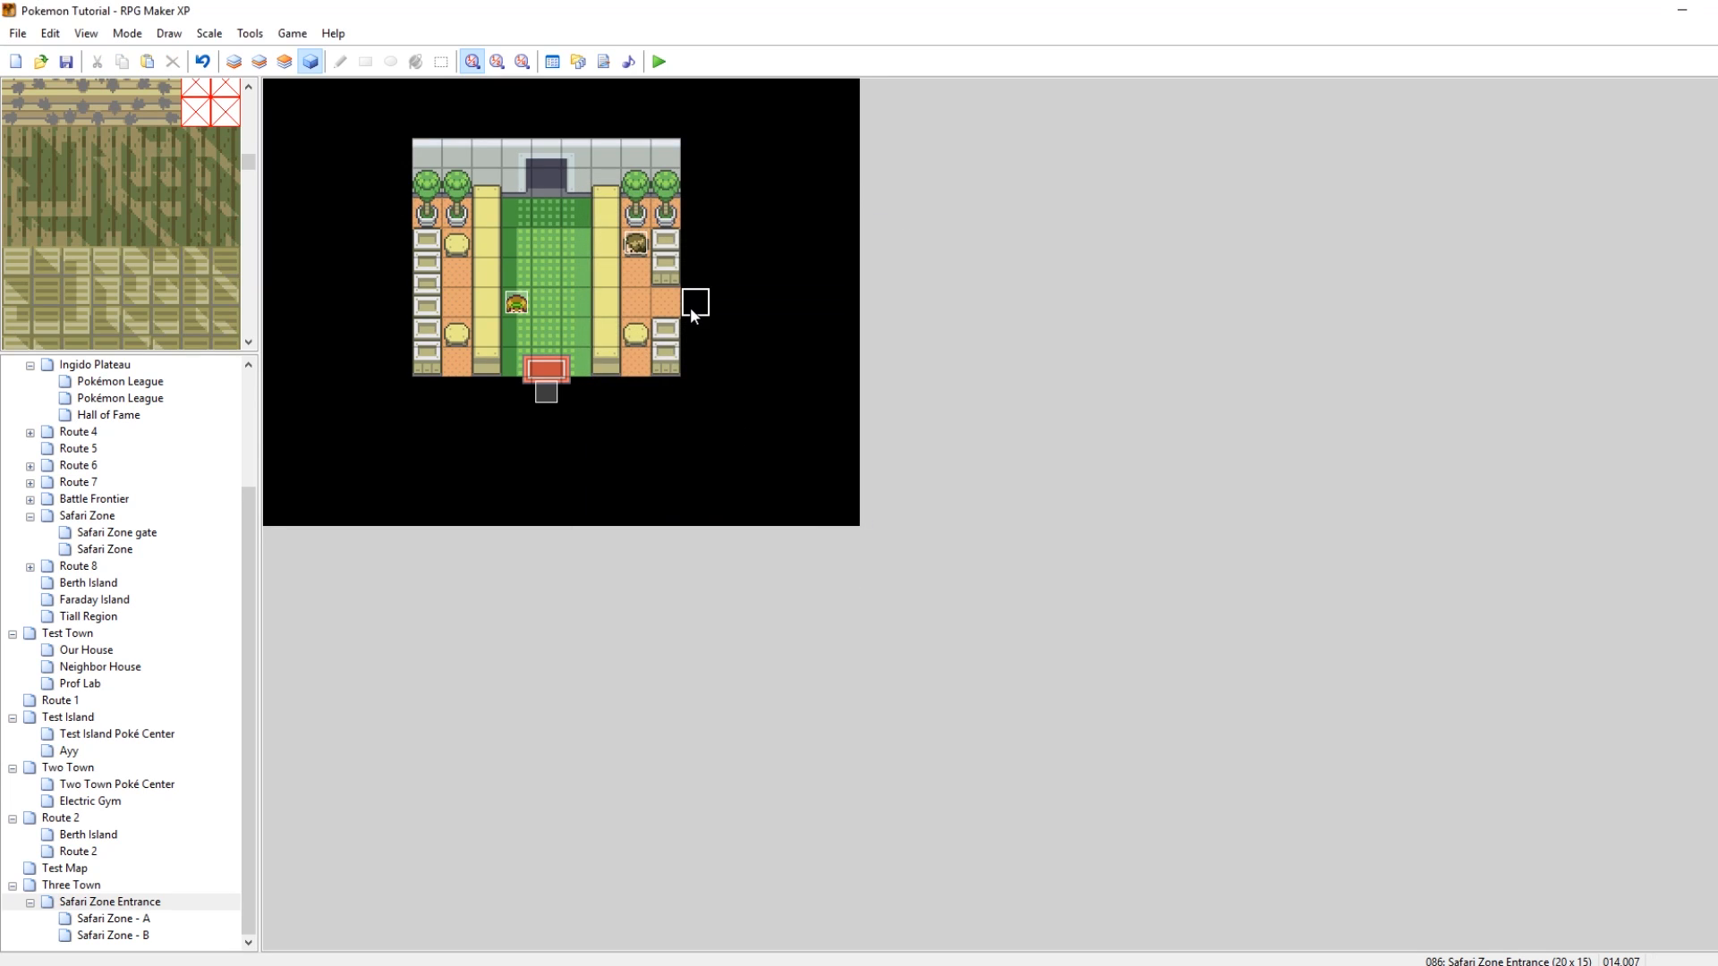
{"action": "key", "text": "ctrl+s"}
Look over the Safari Zone - A and Safari Zone - B maps in turn
{"action": "left_click", "coordinate": [124, 918]}
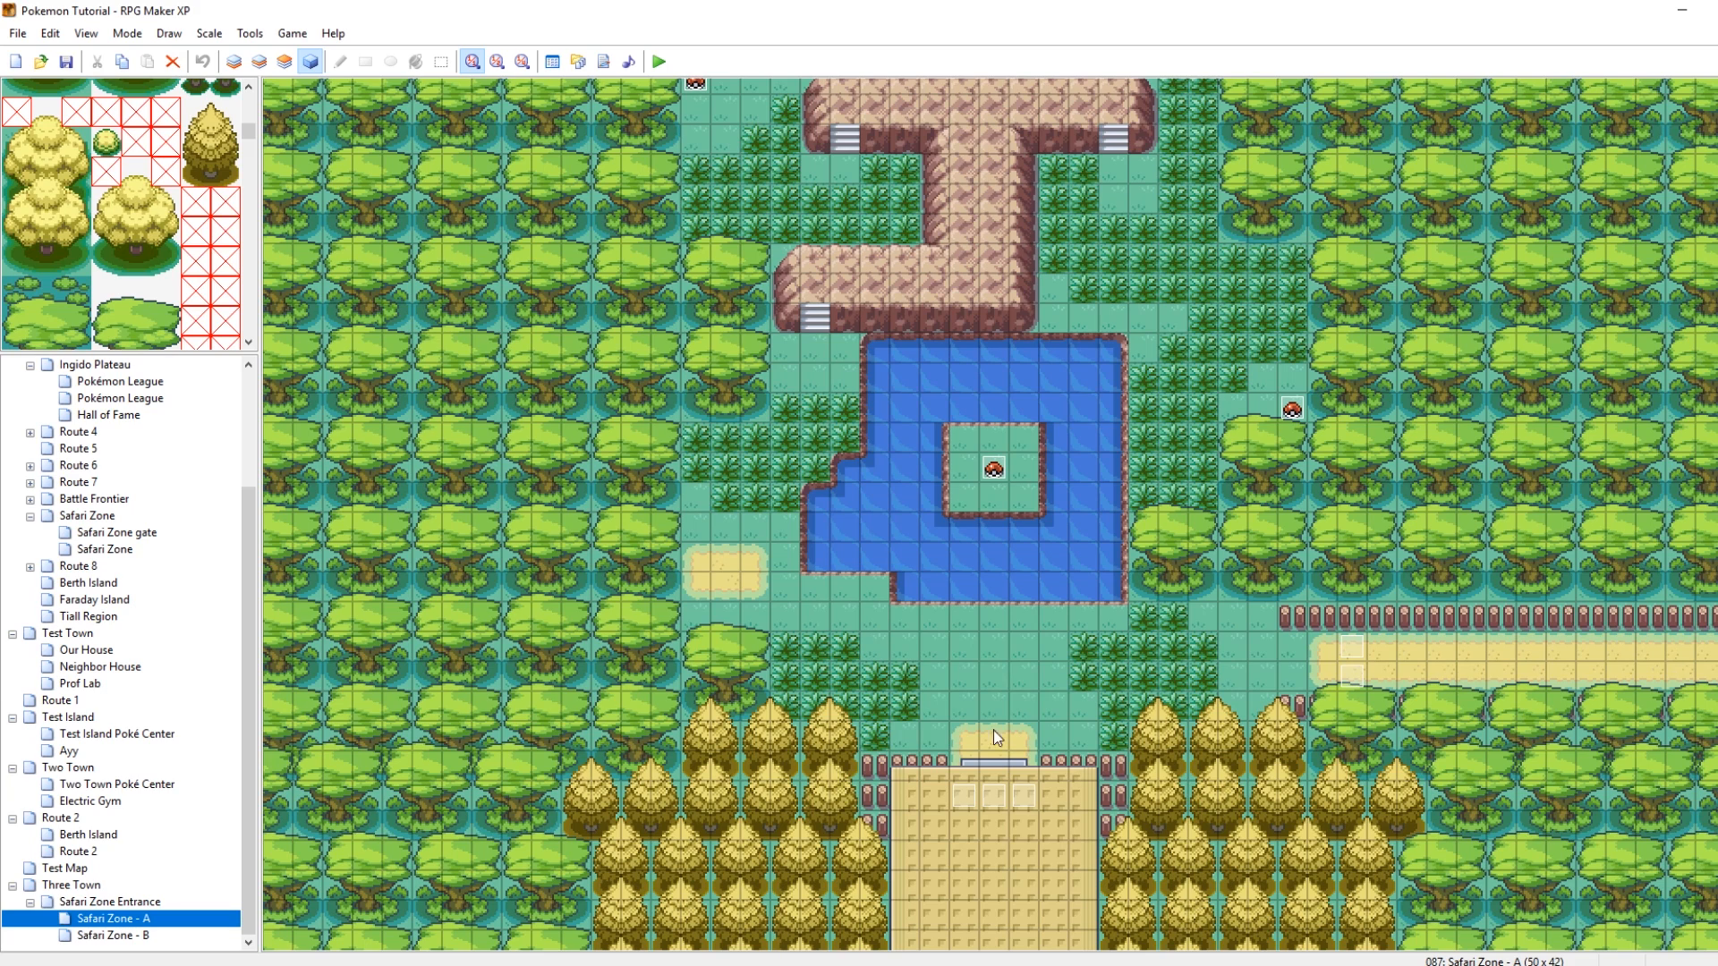
{"action": "left_click", "coordinate": [106, 937]}
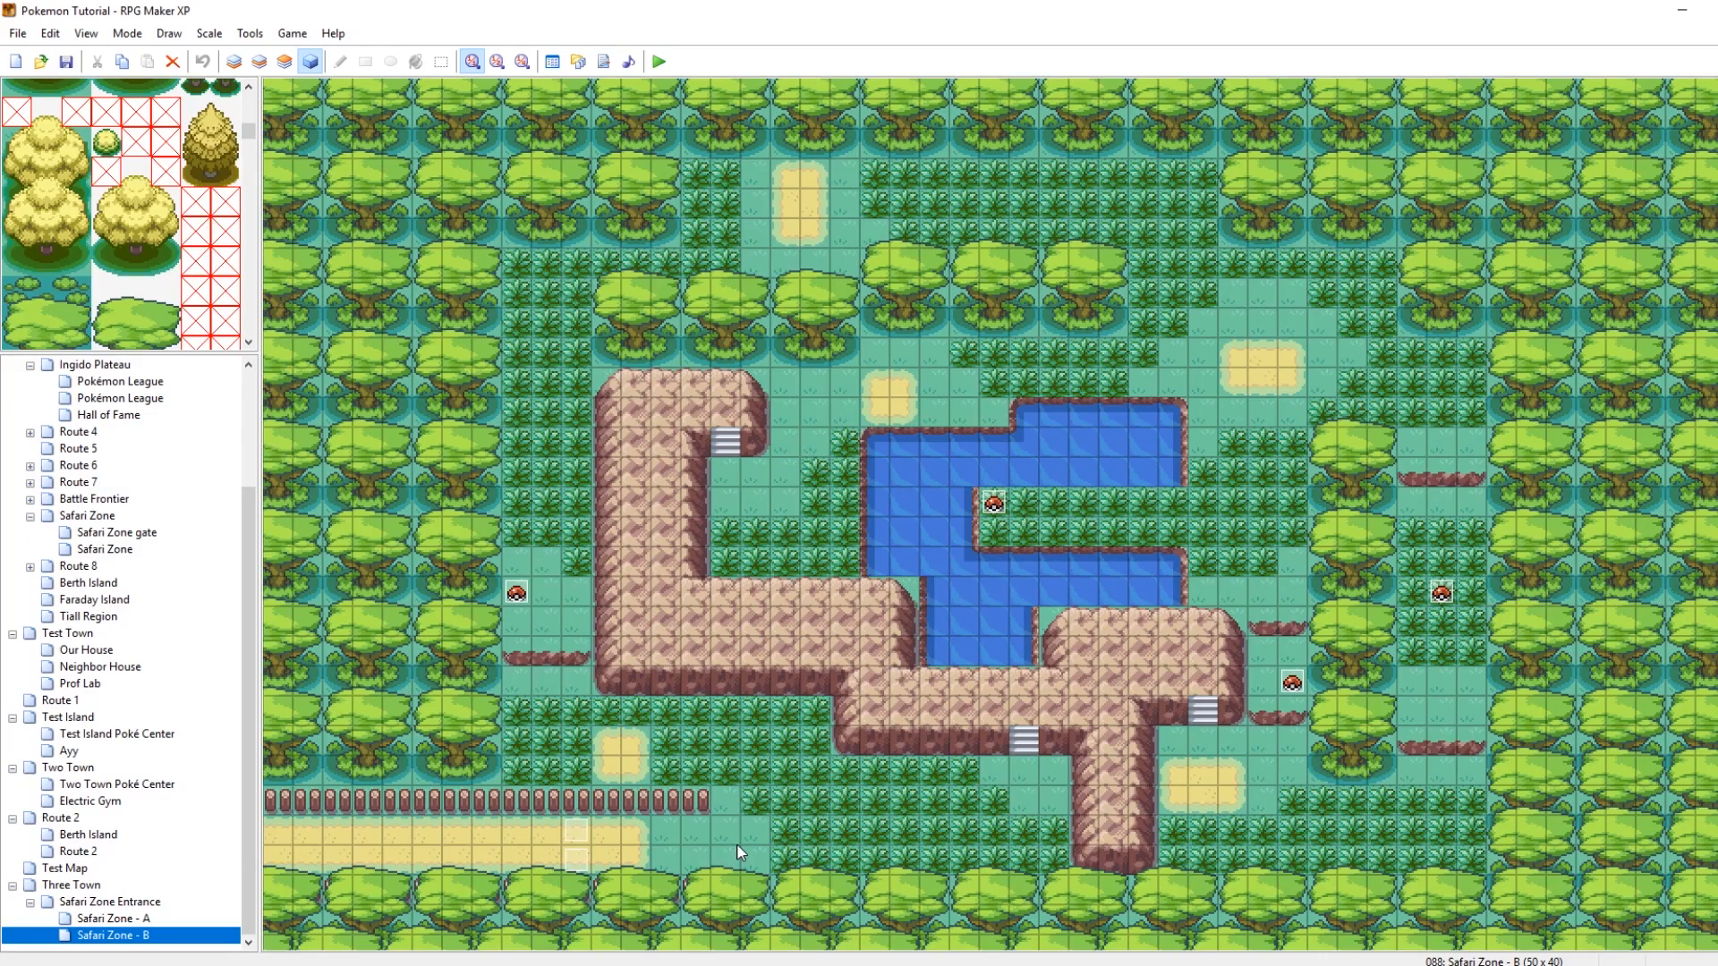
{"action": "left_click", "coordinate": [105, 919]}
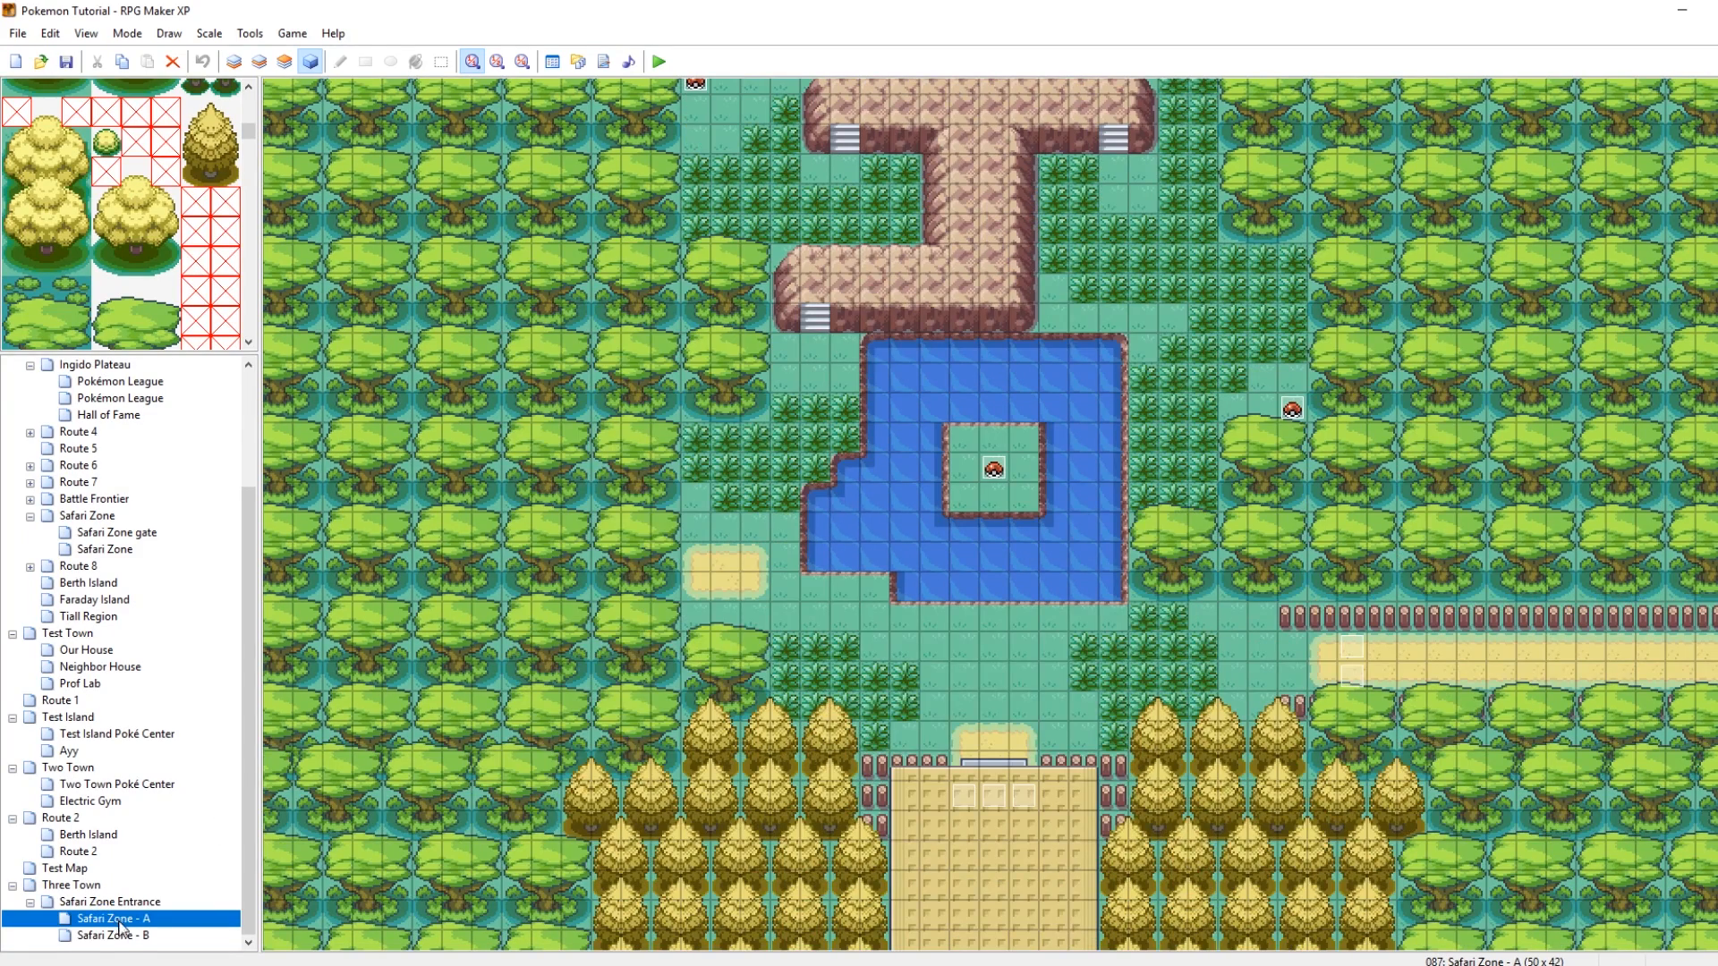
{"action": "left_click", "coordinate": [123, 937]}
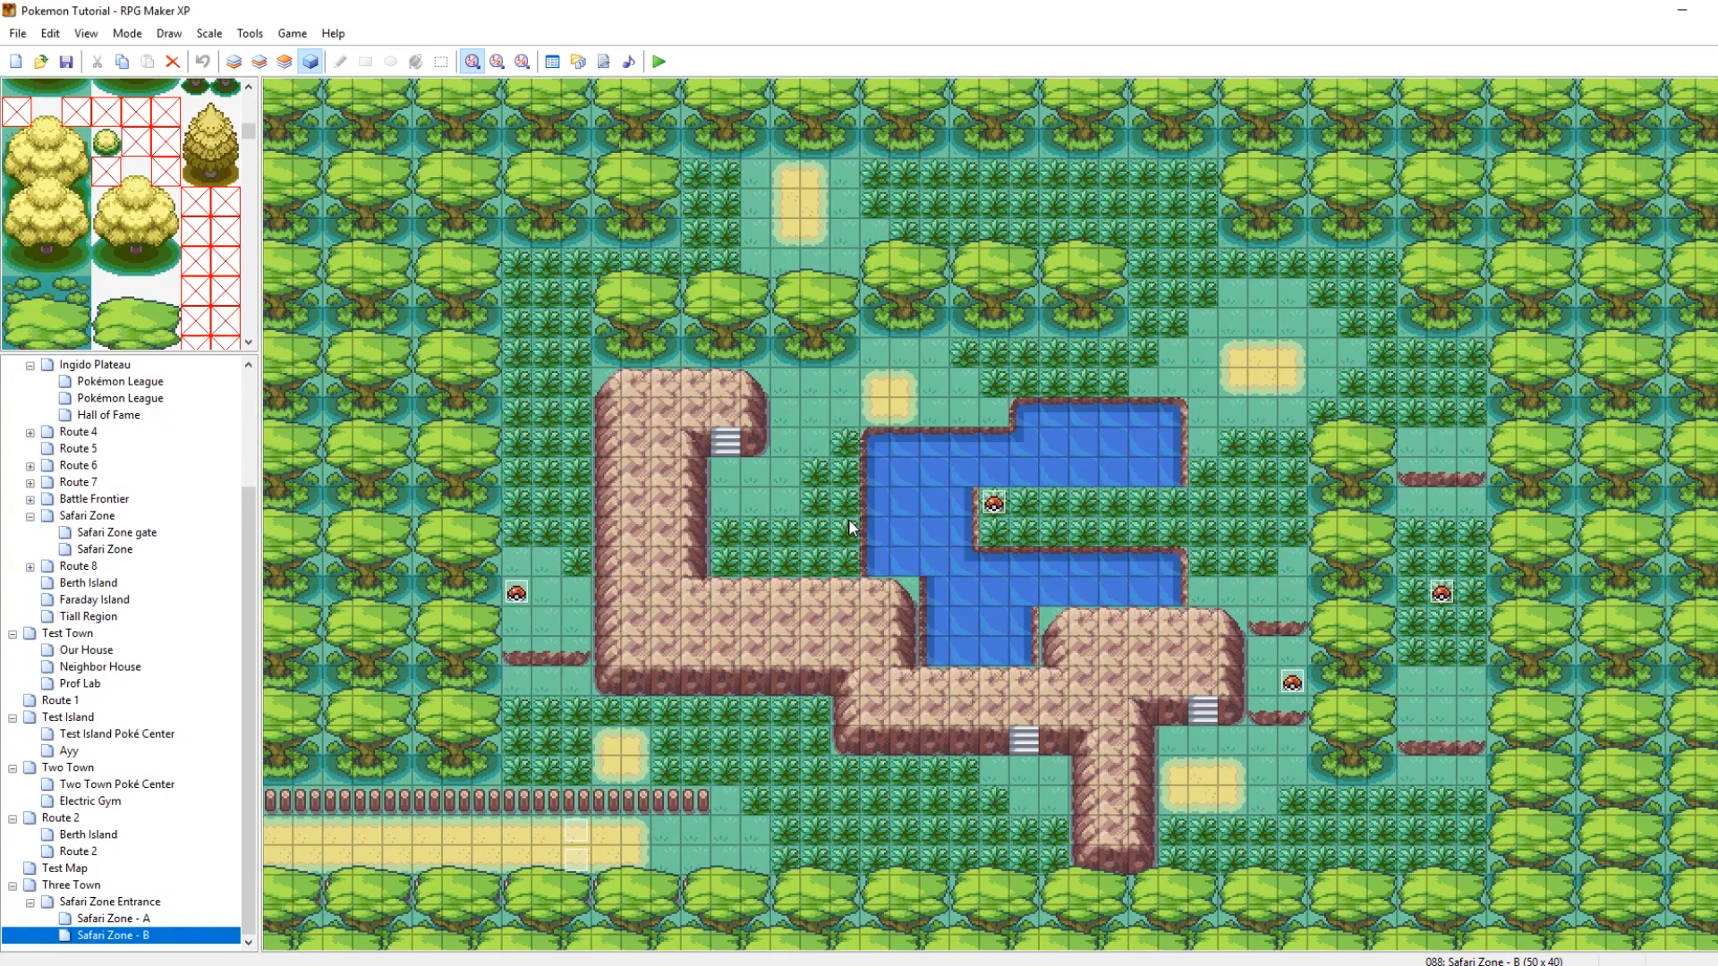
{"action": "left_click", "coordinate": [148, 919]}
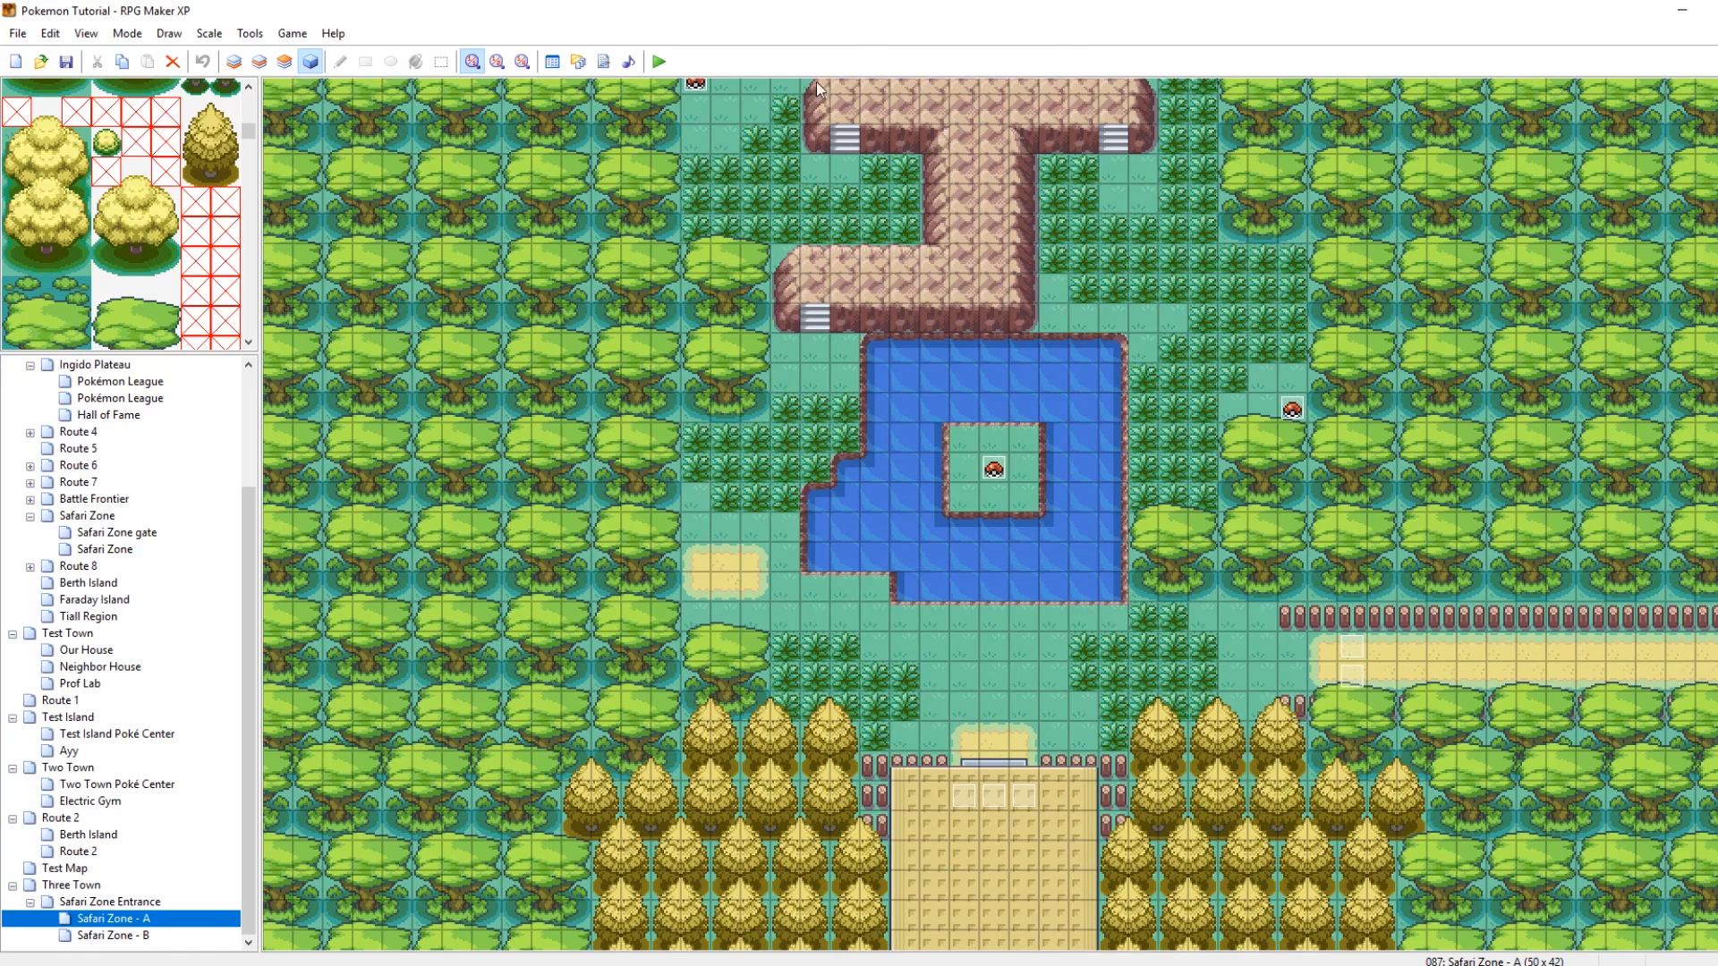
Set SAFARISTEPS to 9999 in the Settings script and apply the change
{"action": "left_click", "coordinate": [602, 60]}
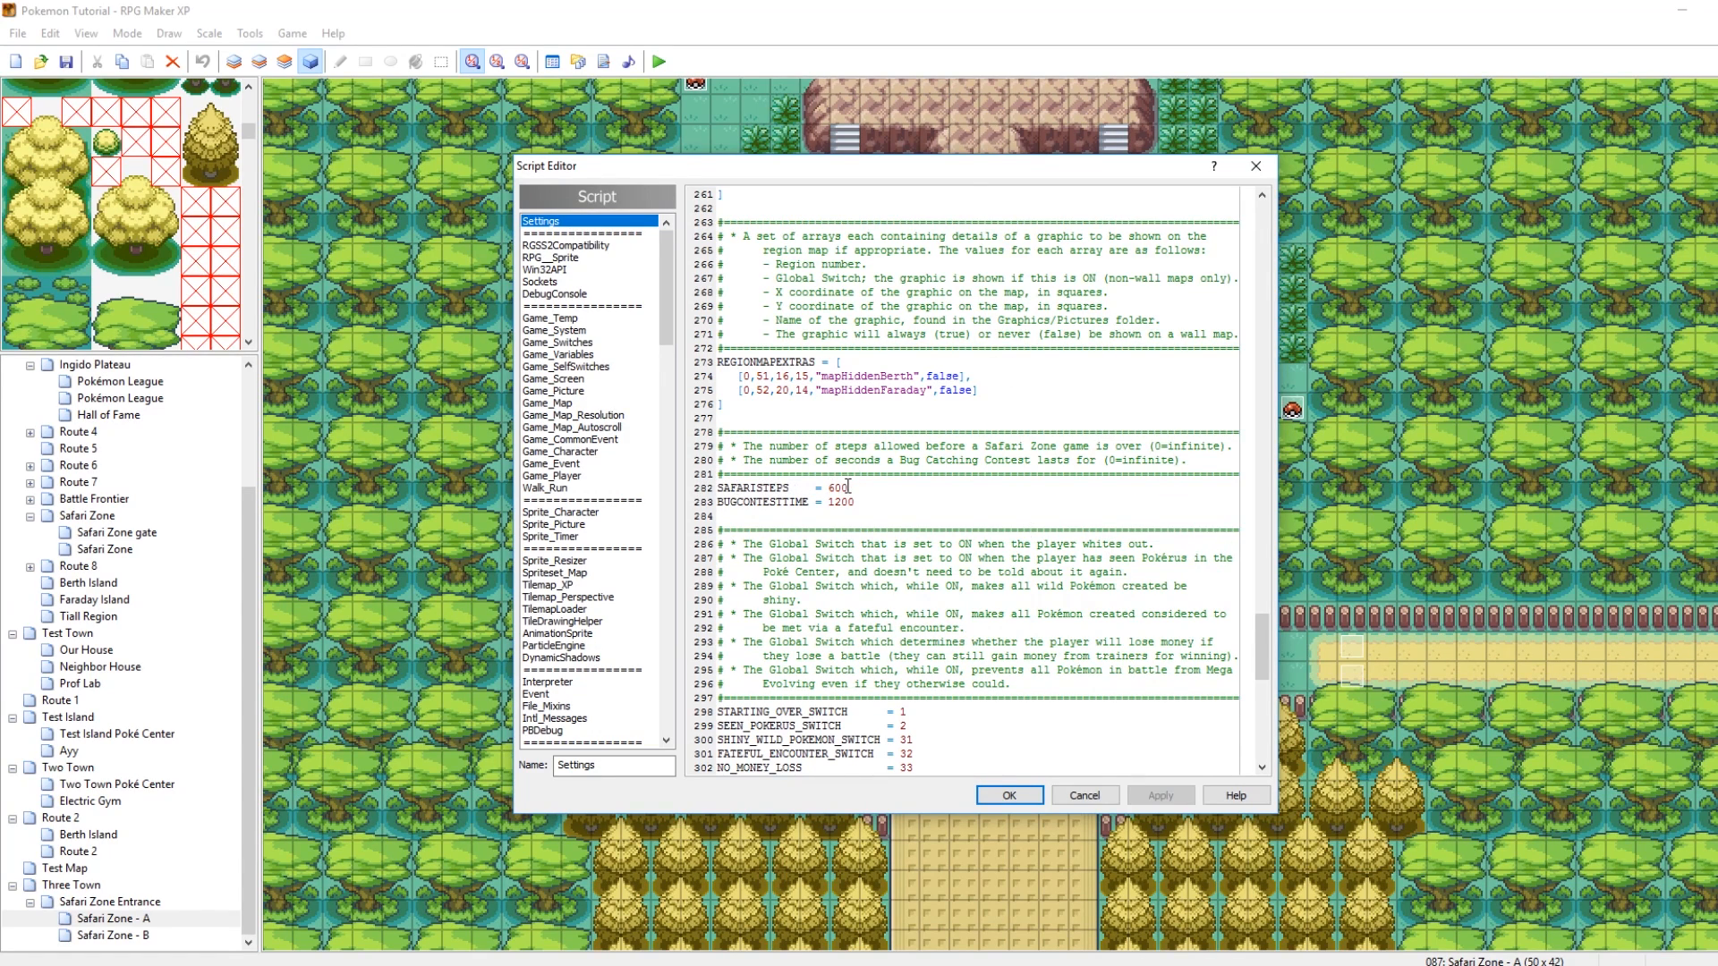
{"action": "left_click_drag", "start_coordinate": [830, 488], "coordinate": [853, 488]}
{"action": "type", "text": "9999"}
{"action": "left_click", "coordinate": [1161, 796]}
{"action": "left_click", "coordinate": [990, 801]}
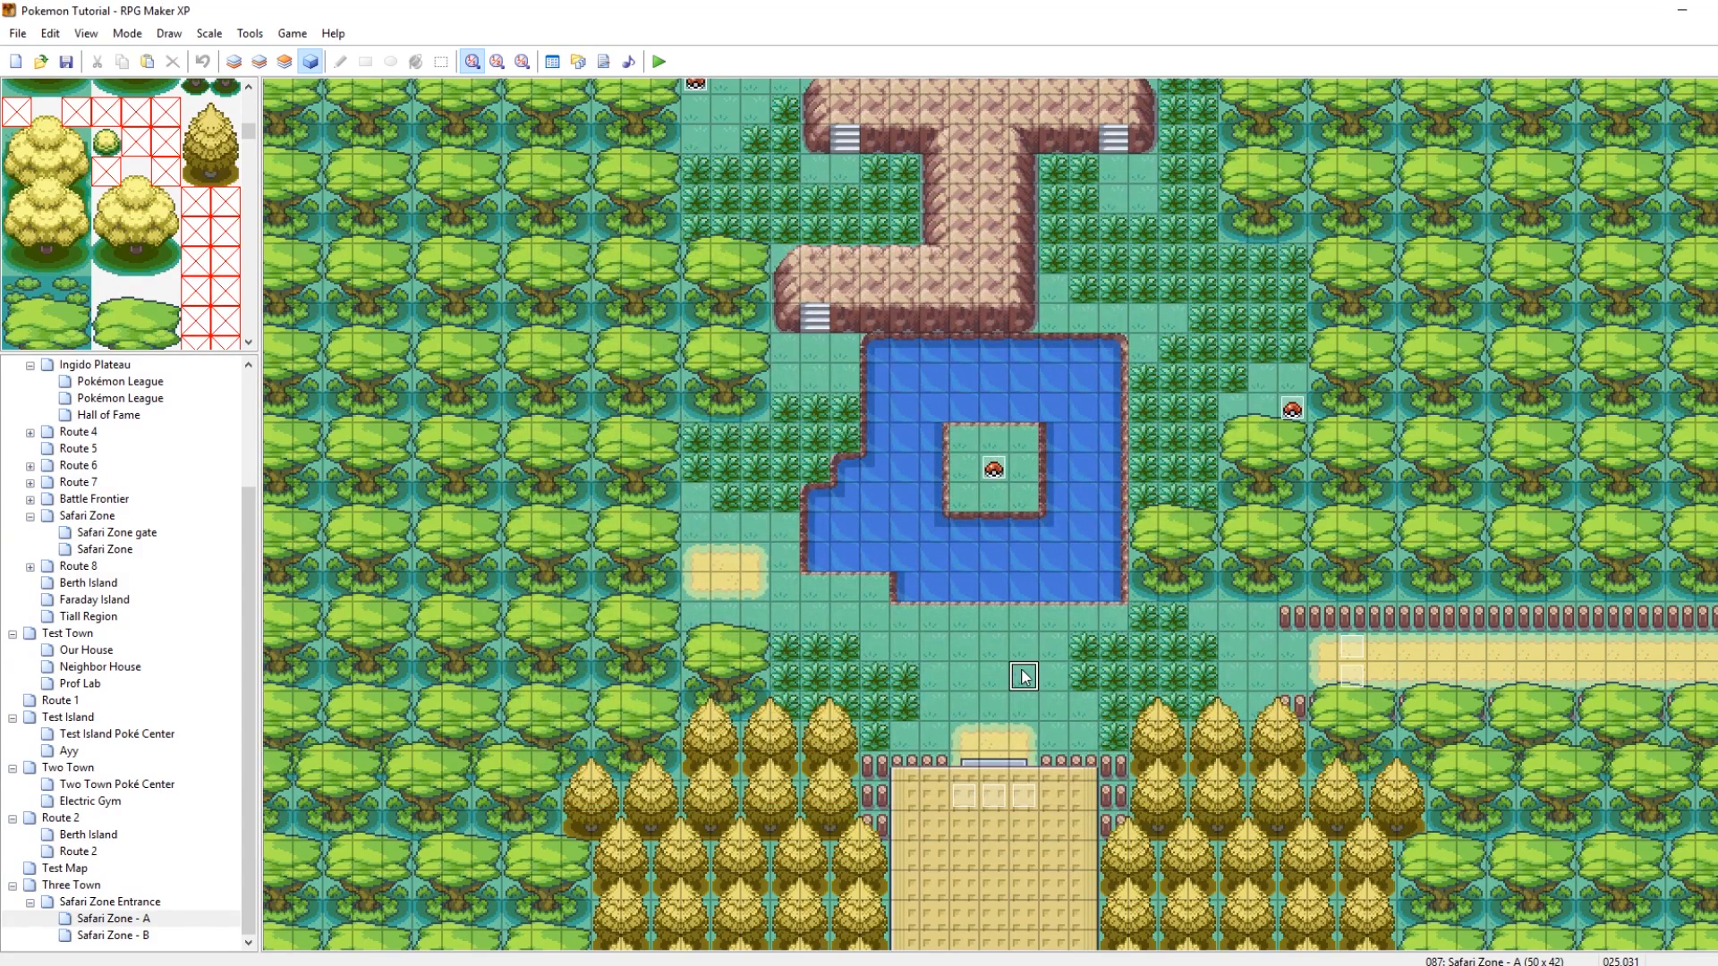
Look over the northern part of Safari Zone - A and the layout of Safari Zone - B
{"action": "scroll", "coordinate": [1352, 624], "scroll_direction": "up", "scroll_amount": 1}
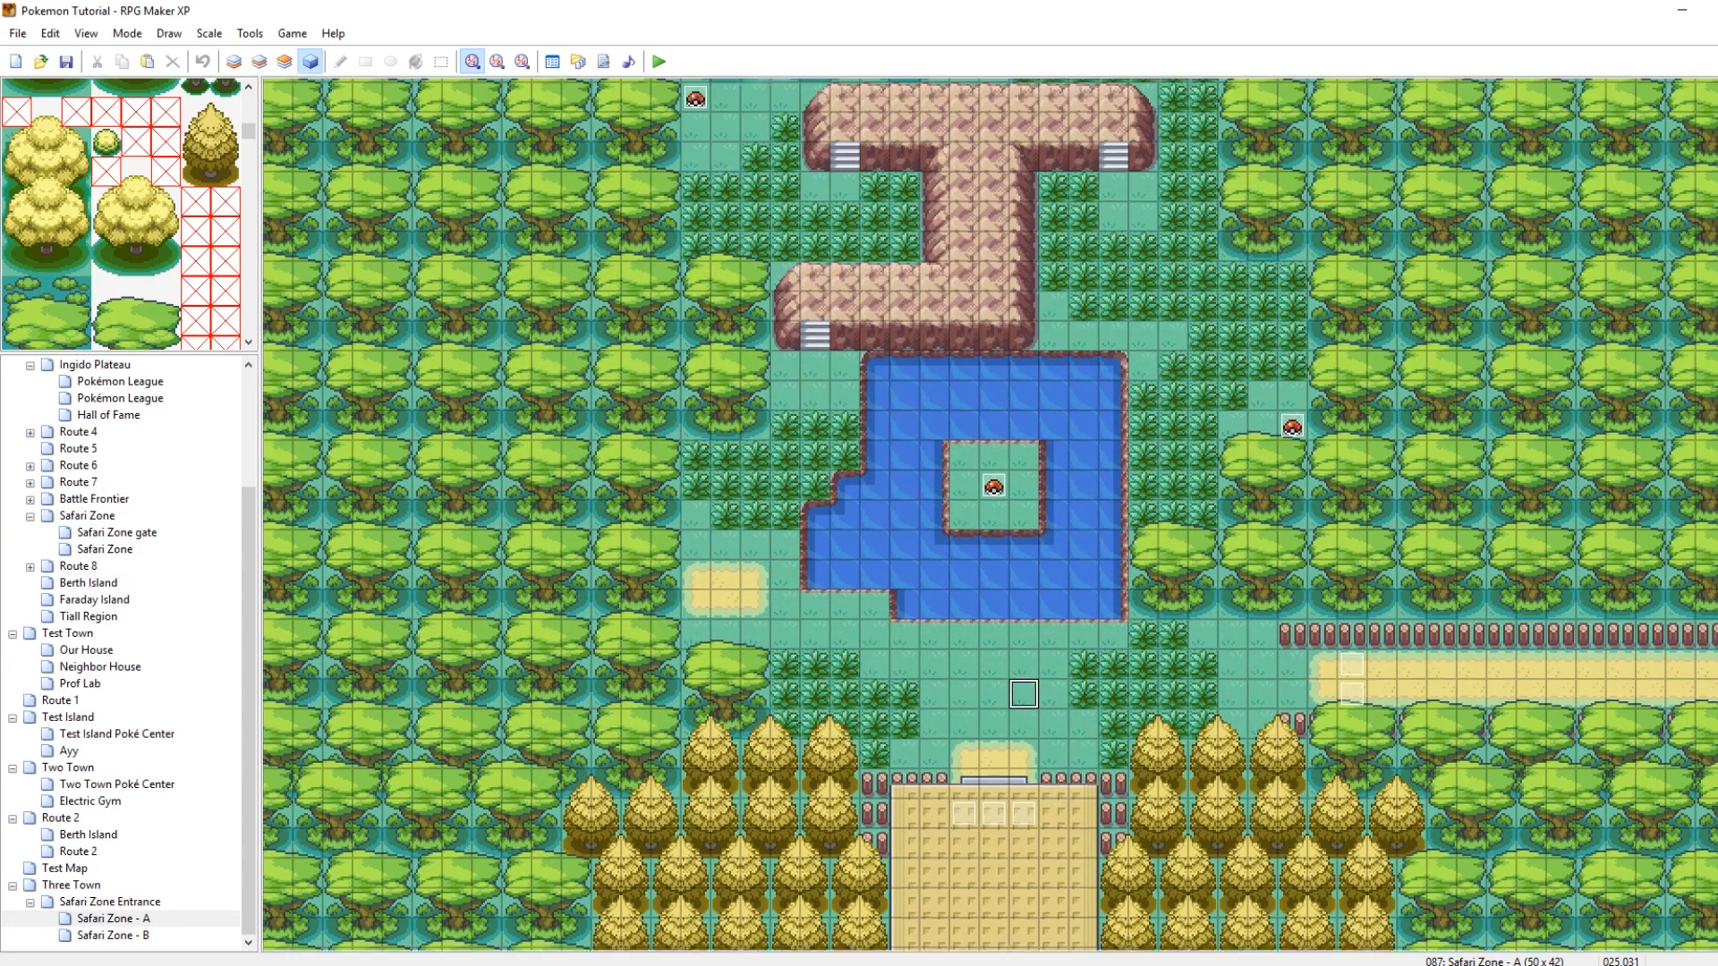
{"action": "scroll", "coordinate": [988, 514], "scroll_direction": "up", "scroll_amount": 5}
{"action": "scroll", "coordinate": [1024, 763], "scroll_direction": "down", "scroll_amount": 4}
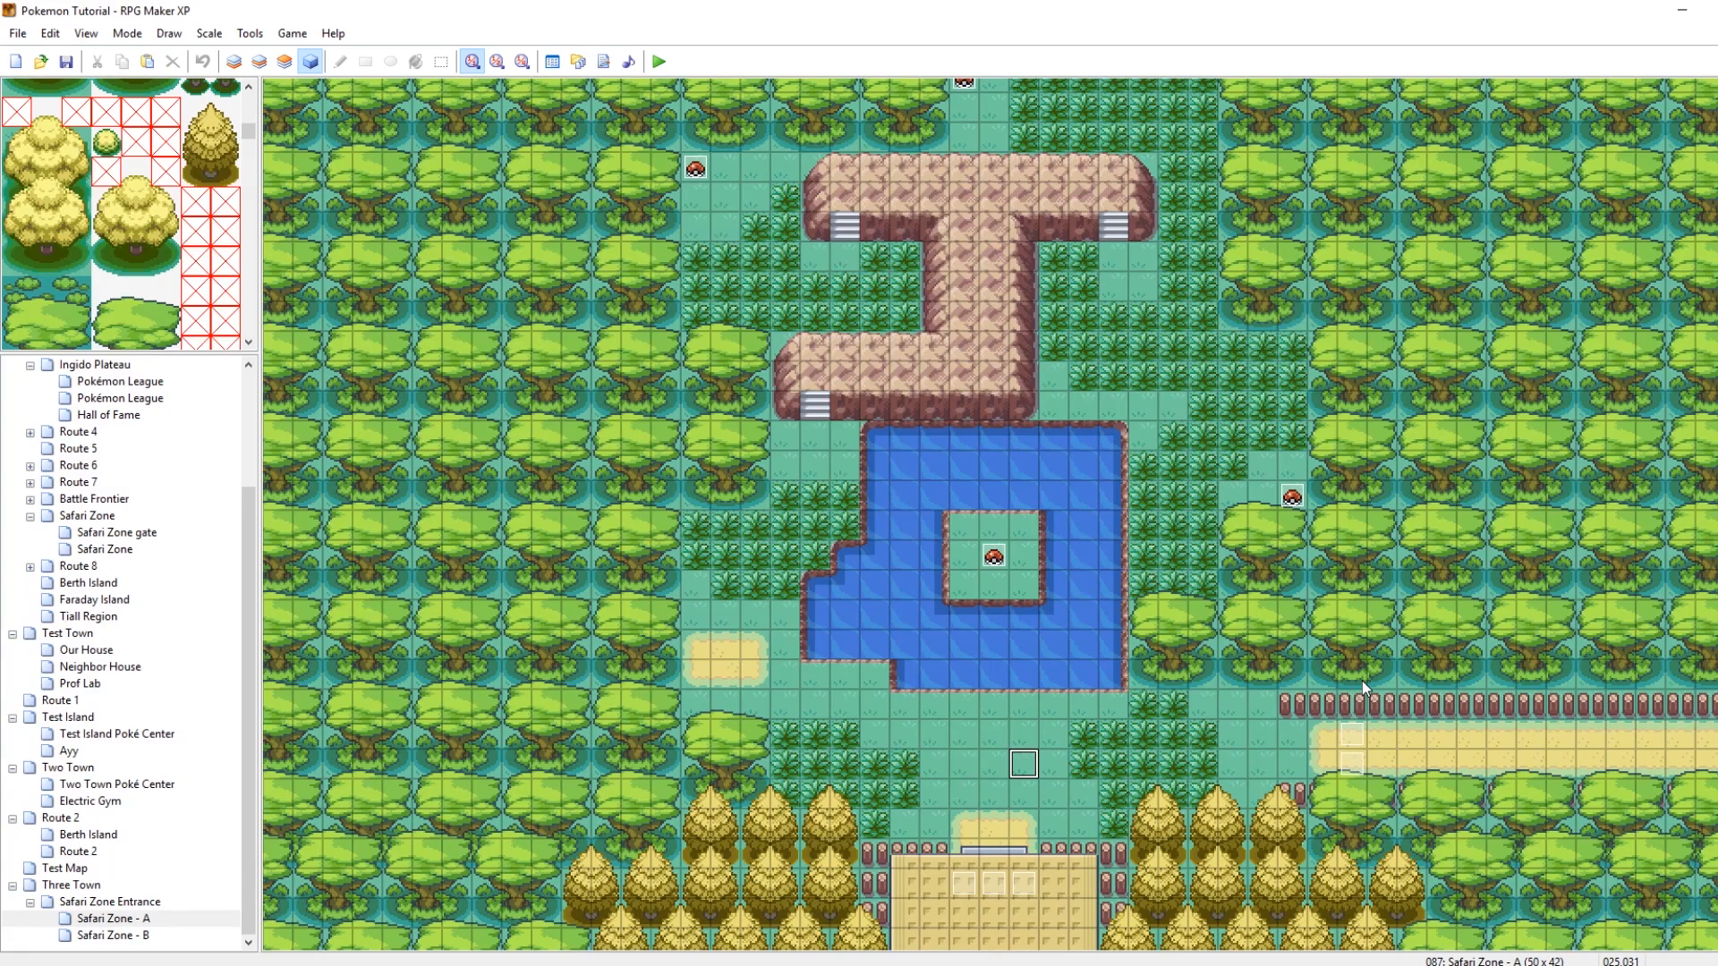
{"action": "left_click", "coordinate": [116, 935]}
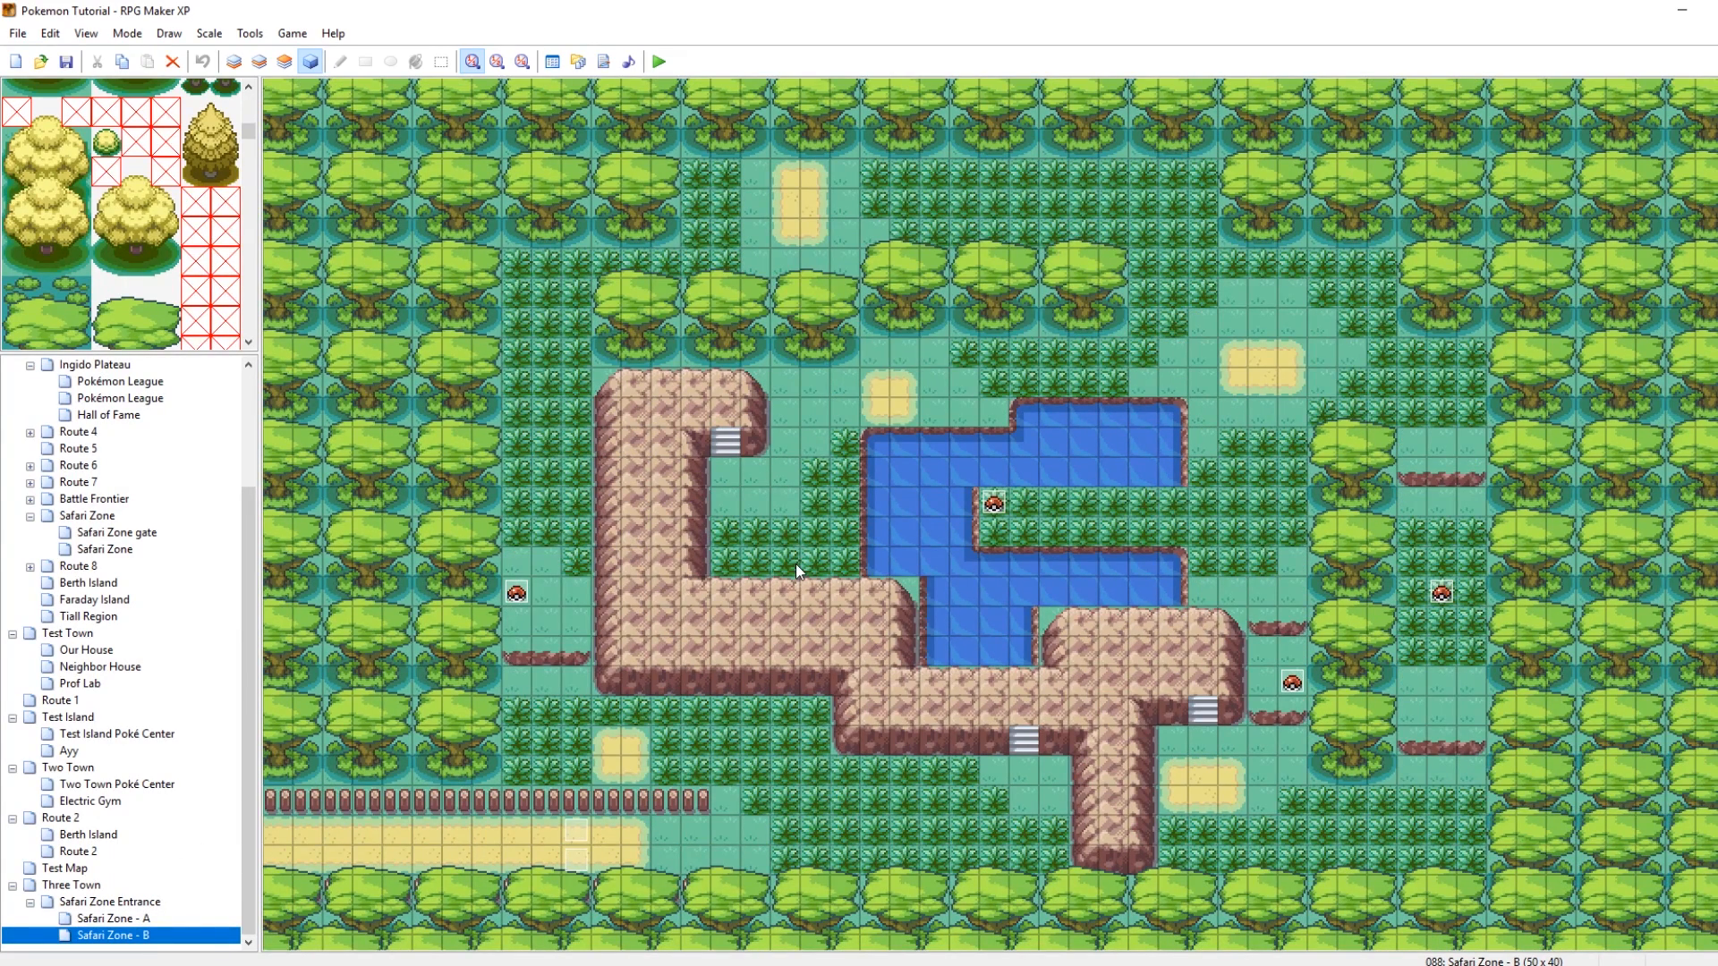
Review the attendant's event commands on the Safari Zone Entrance map through to the No branch, and close the event without changes
{"action": "left_click", "coordinate": [114, 903]}
{"action": "left_click", "coordinate": [636, 249]}
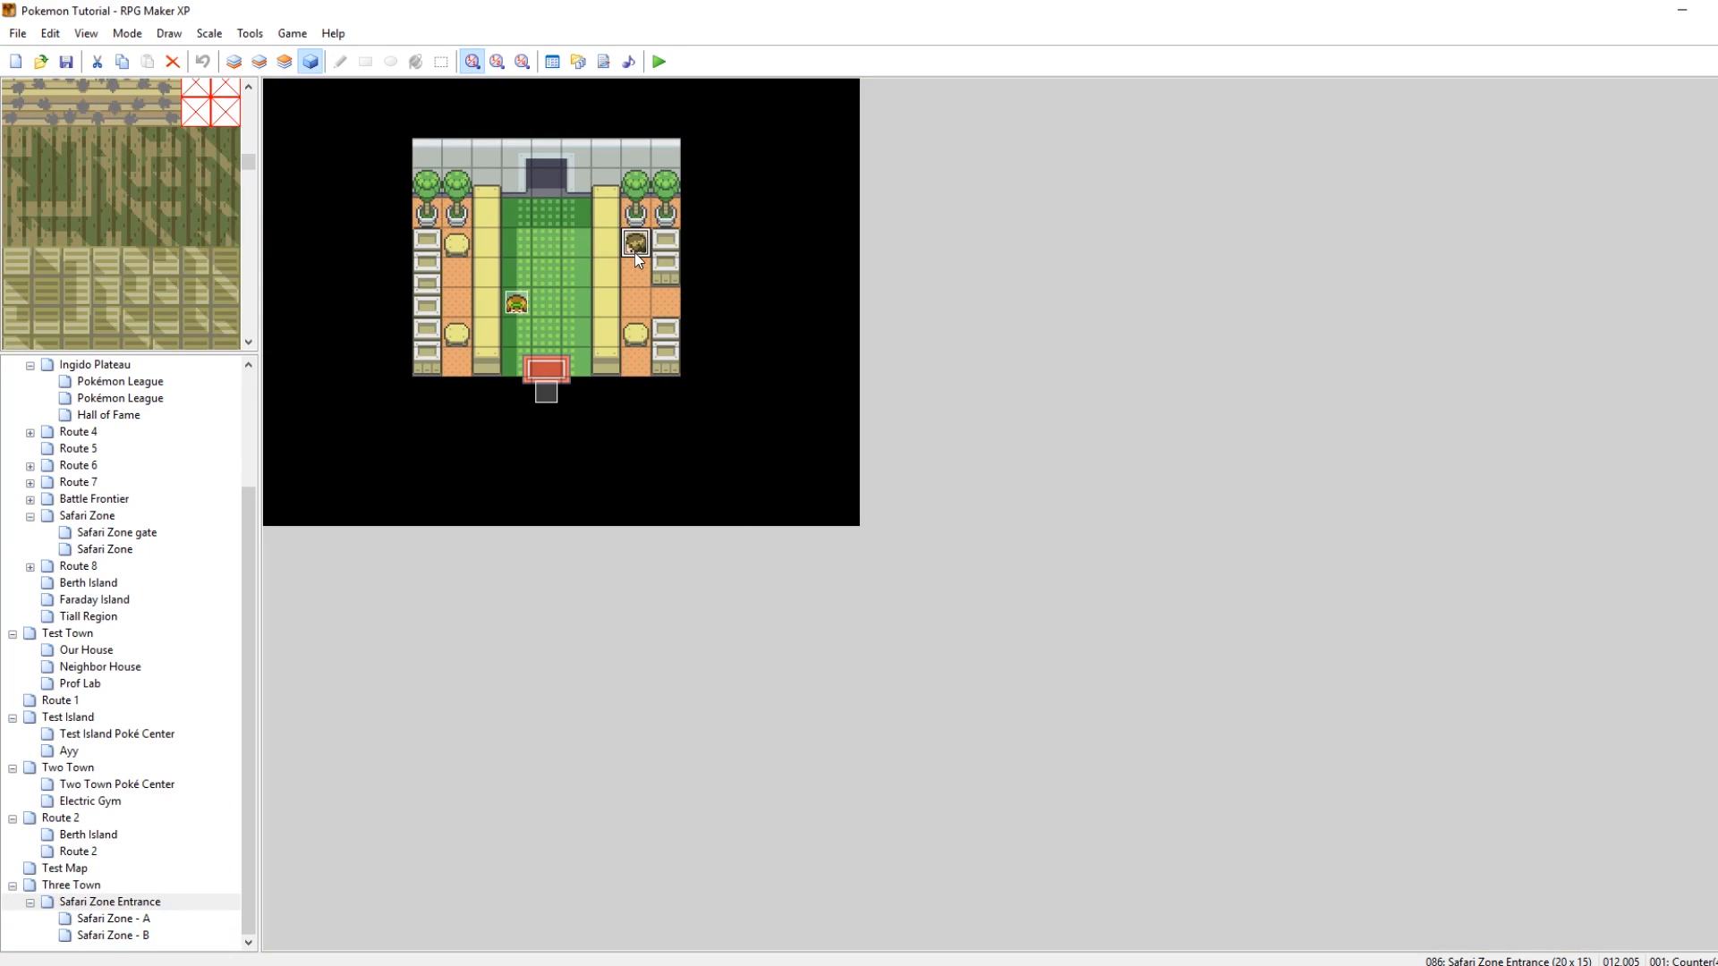
{"action": "double_click", "coordinate": [636, 250]}
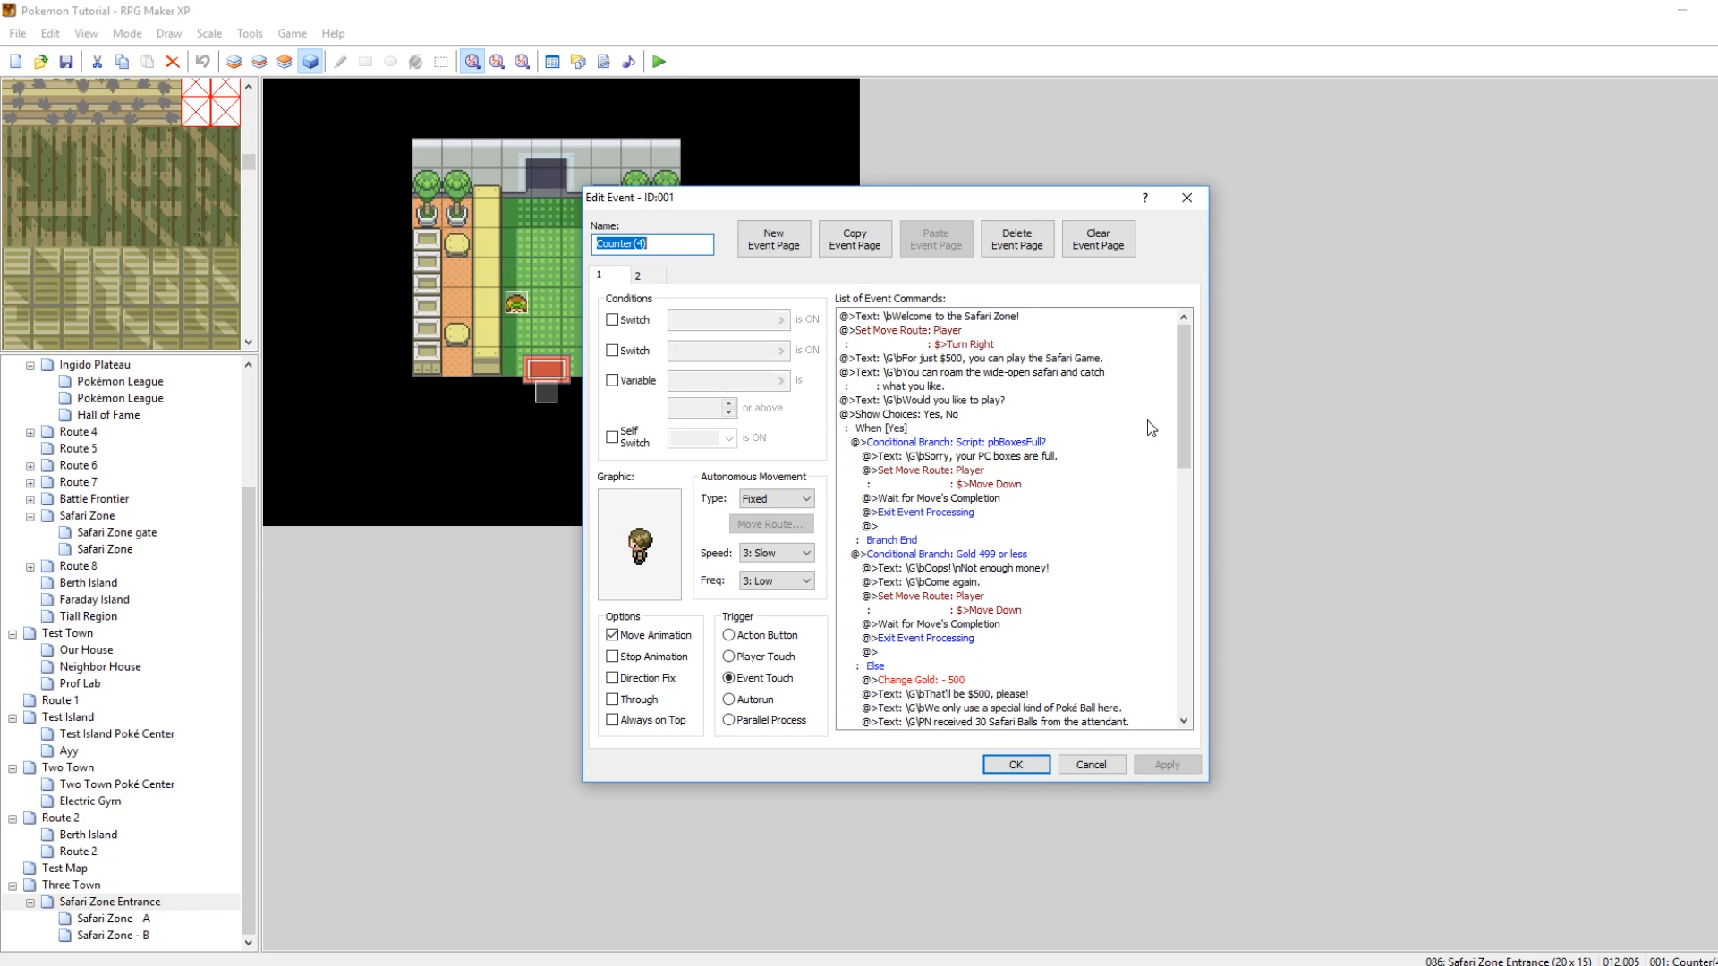
{"action": "left_click_drag", "start_coordinate": [1189, 410], "coordinate": [1199, 690]}
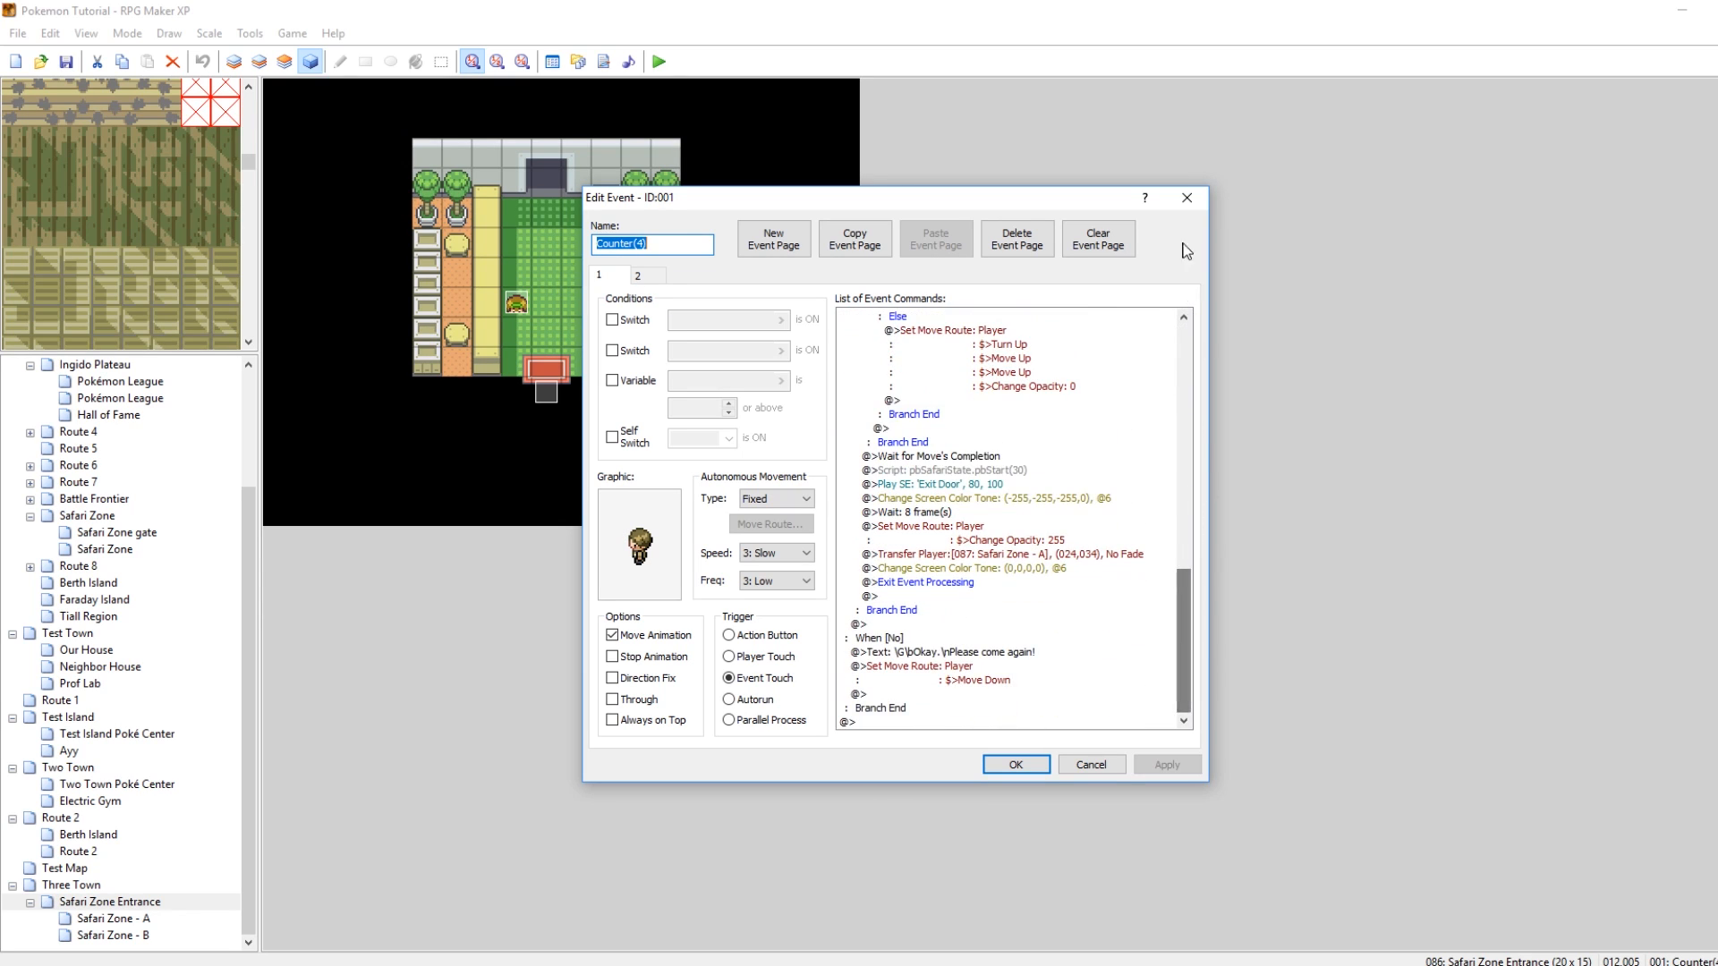
{"action": "left_click", "coordinate": [1186, 198]}
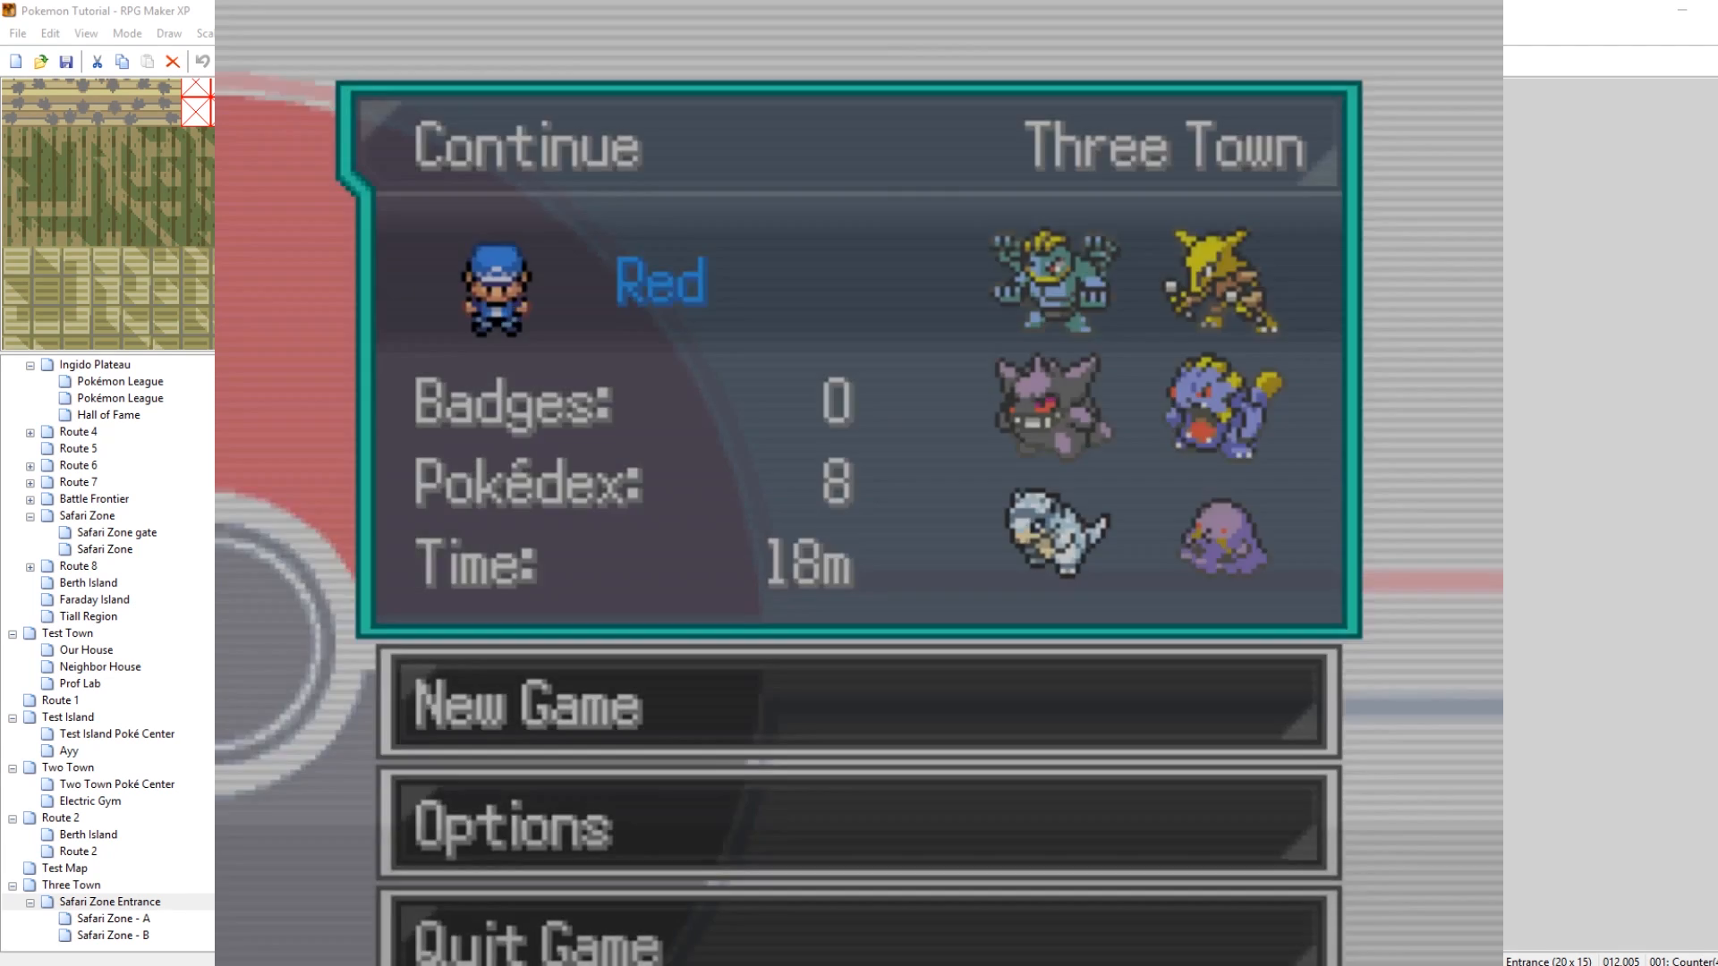
Continue the saved game in Three Town and walk into the Safari Zone building up to the attendant
{"action": "key", "text": "Return"}
{"action": "key", "text": "Left"}
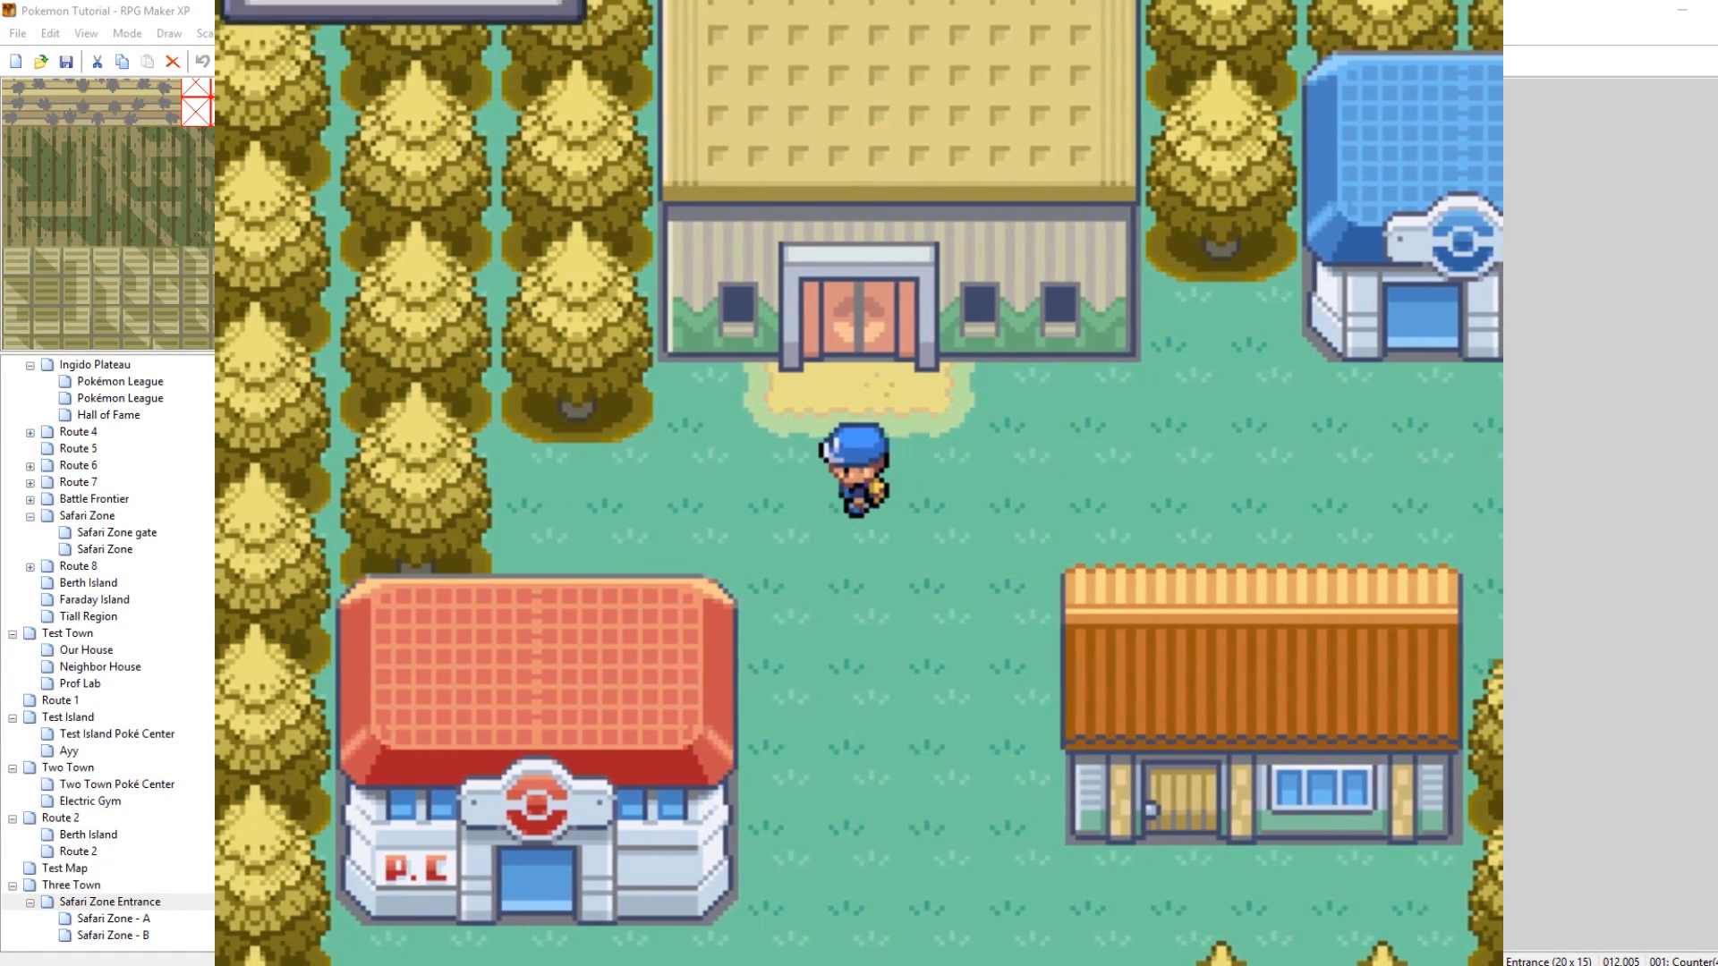
{"action": "key", "text": "Up"}
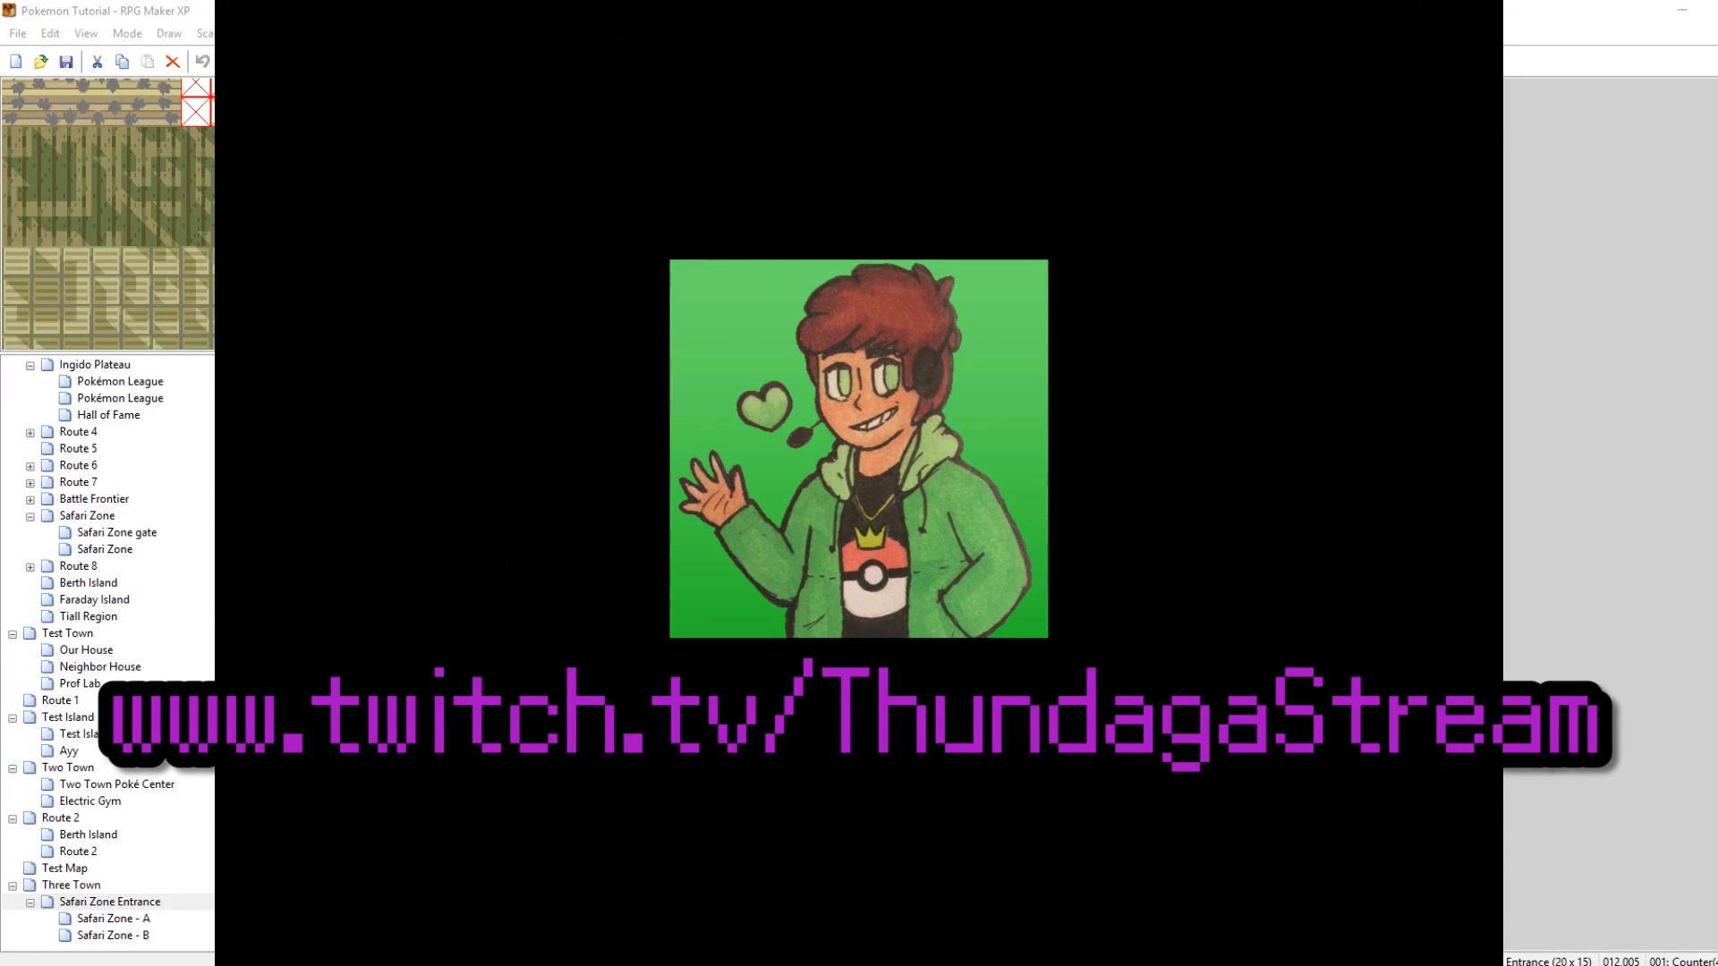
{"action": "key", "text": "Up"}
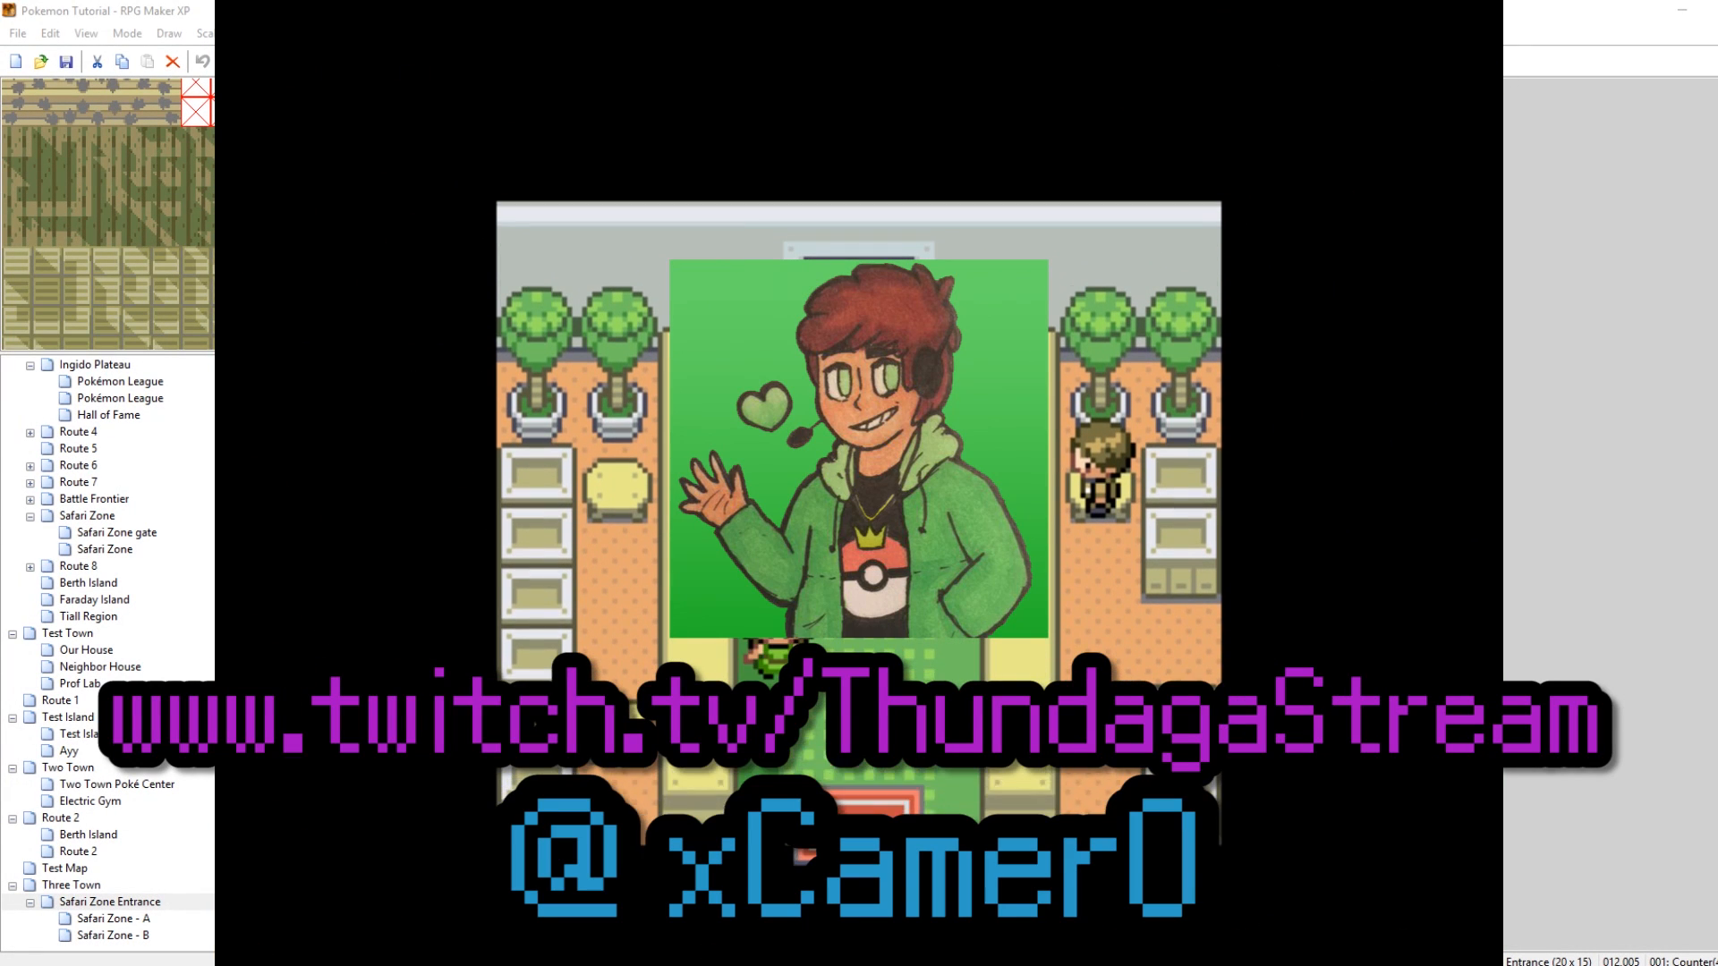
Accept the attendant's offer to play the Safari Game, go through the dialogue and enter Safari Zone - A
{"action": "key", "text": "Return"}
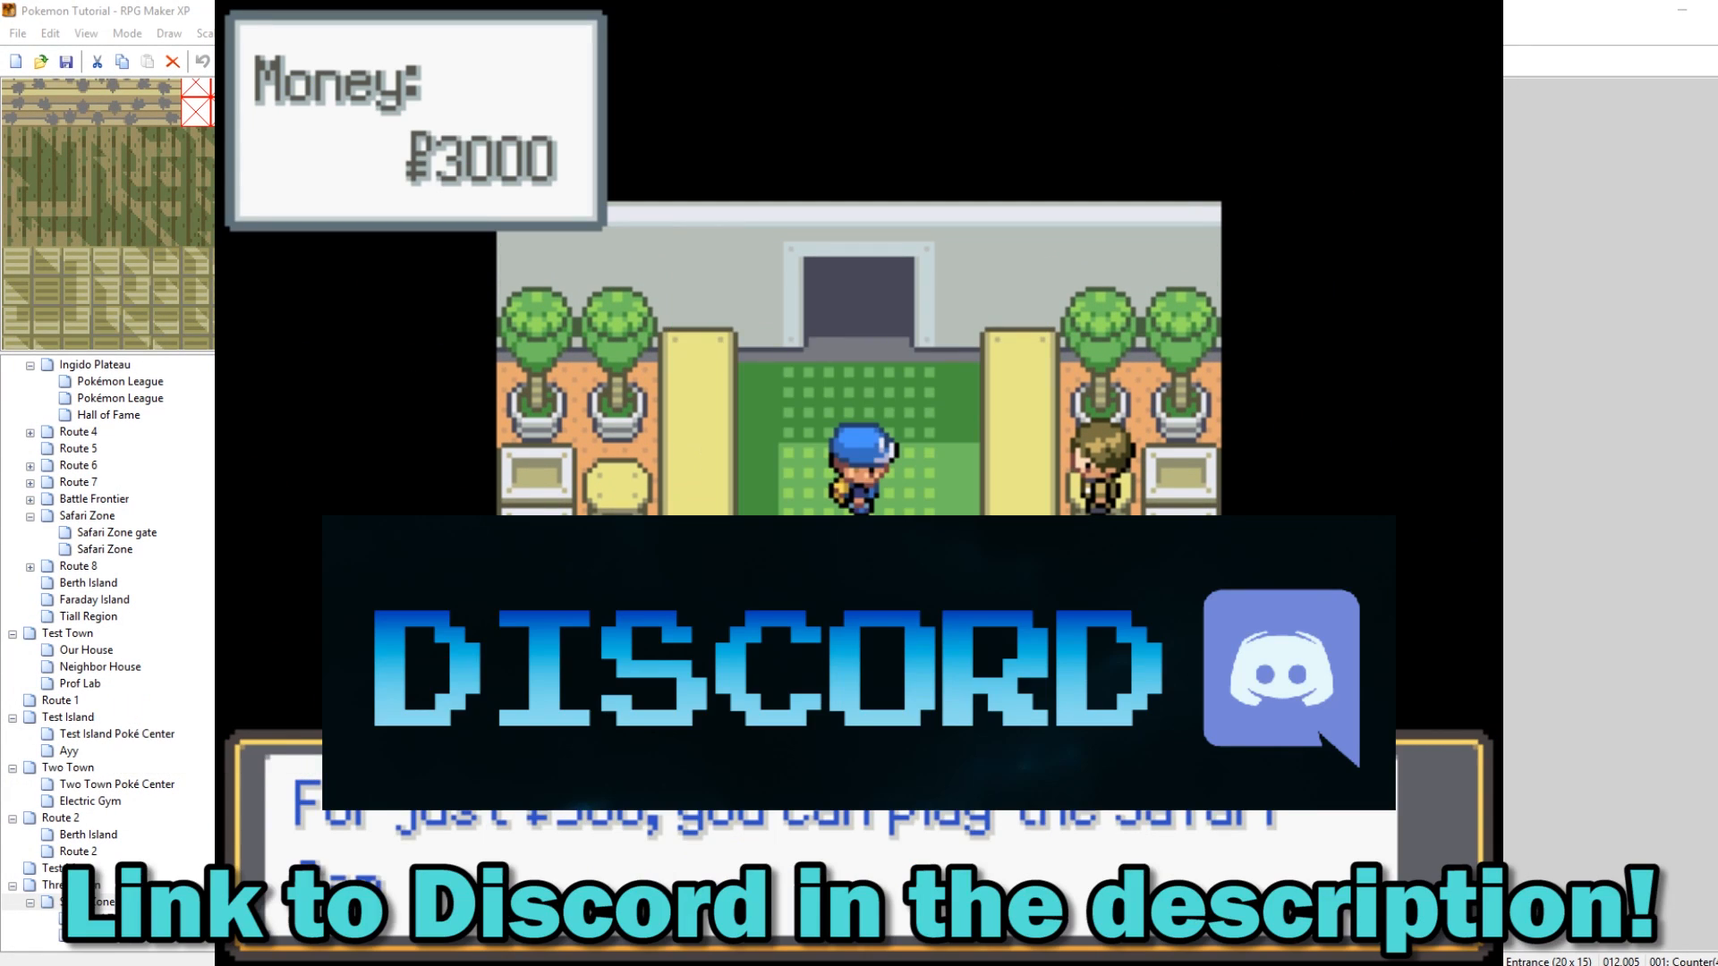
{"action": "key", "text": "Return"}
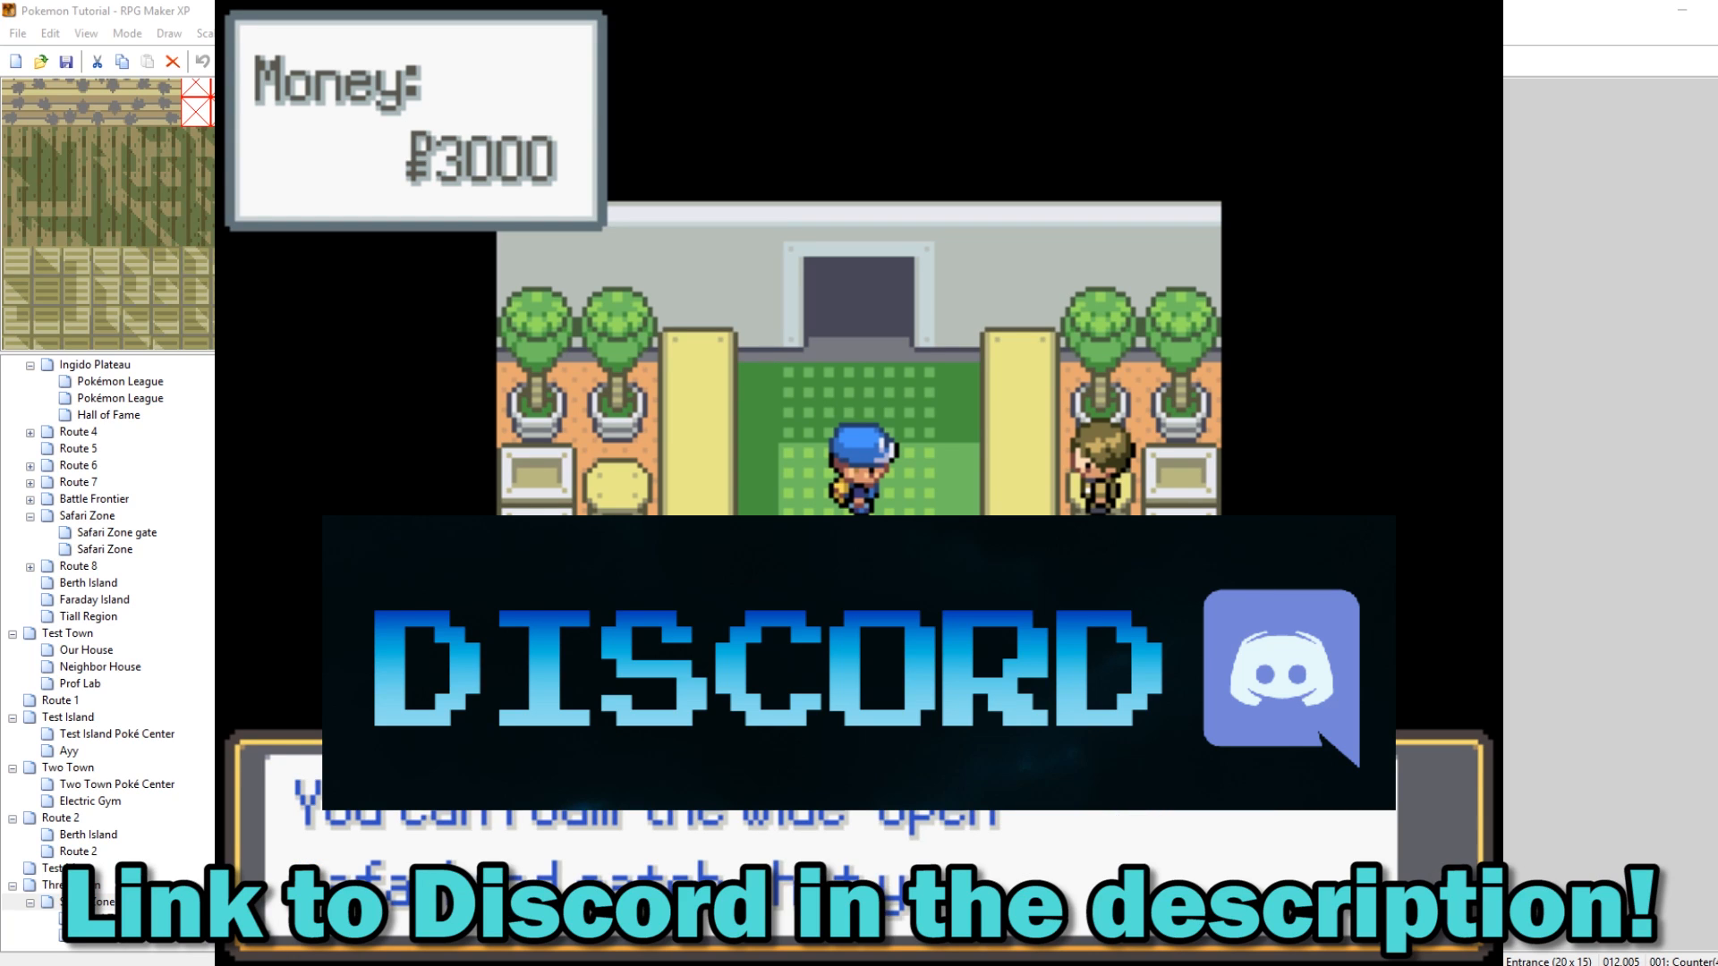
{"action": "key", "text": "Return"}
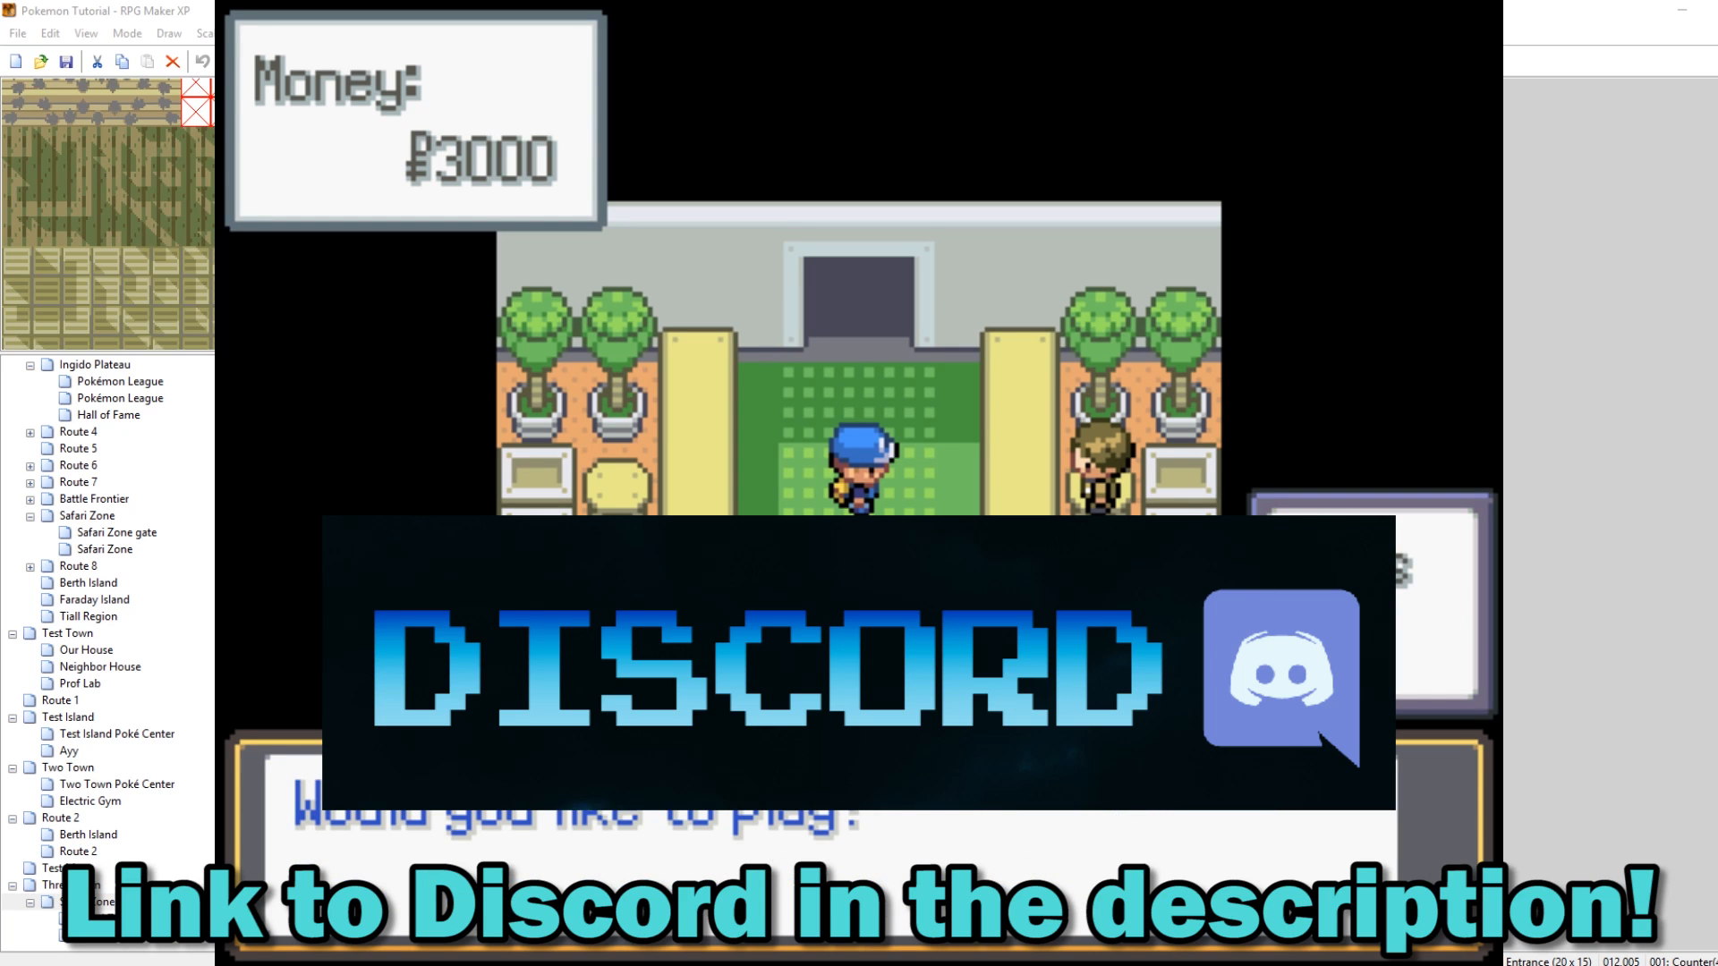
{"action": "key", "text": "Return"}
{"action": "key", "text": "Return"}
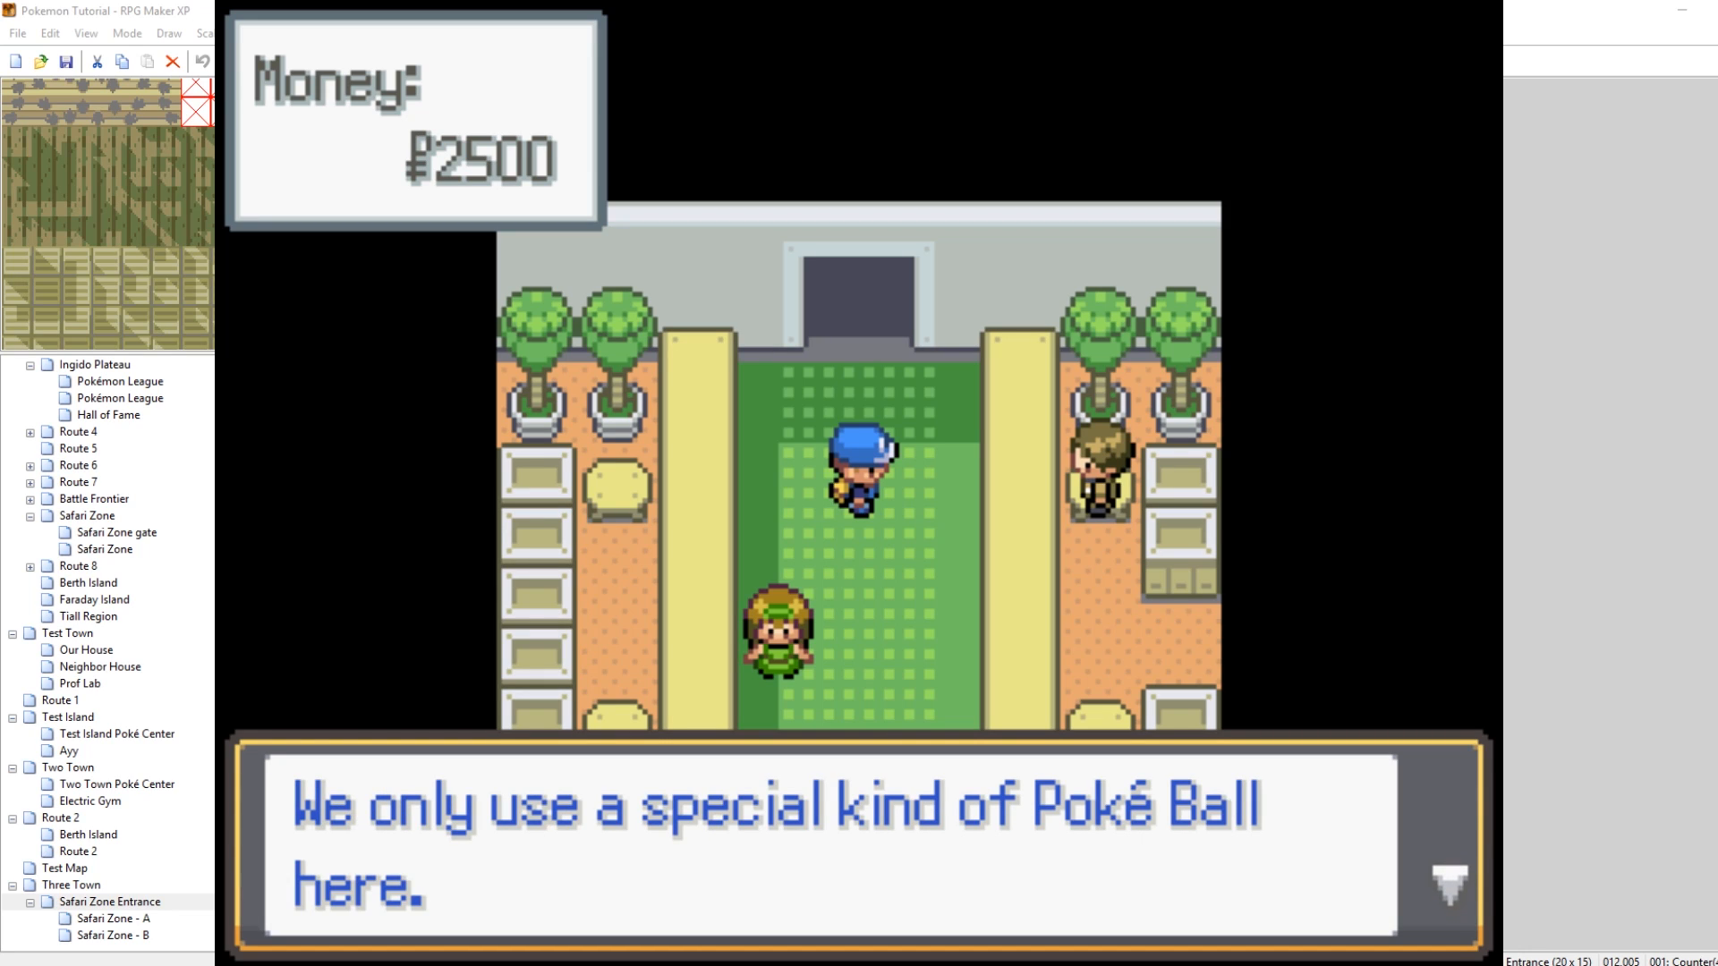
{"action": "key", "text": "Return"}
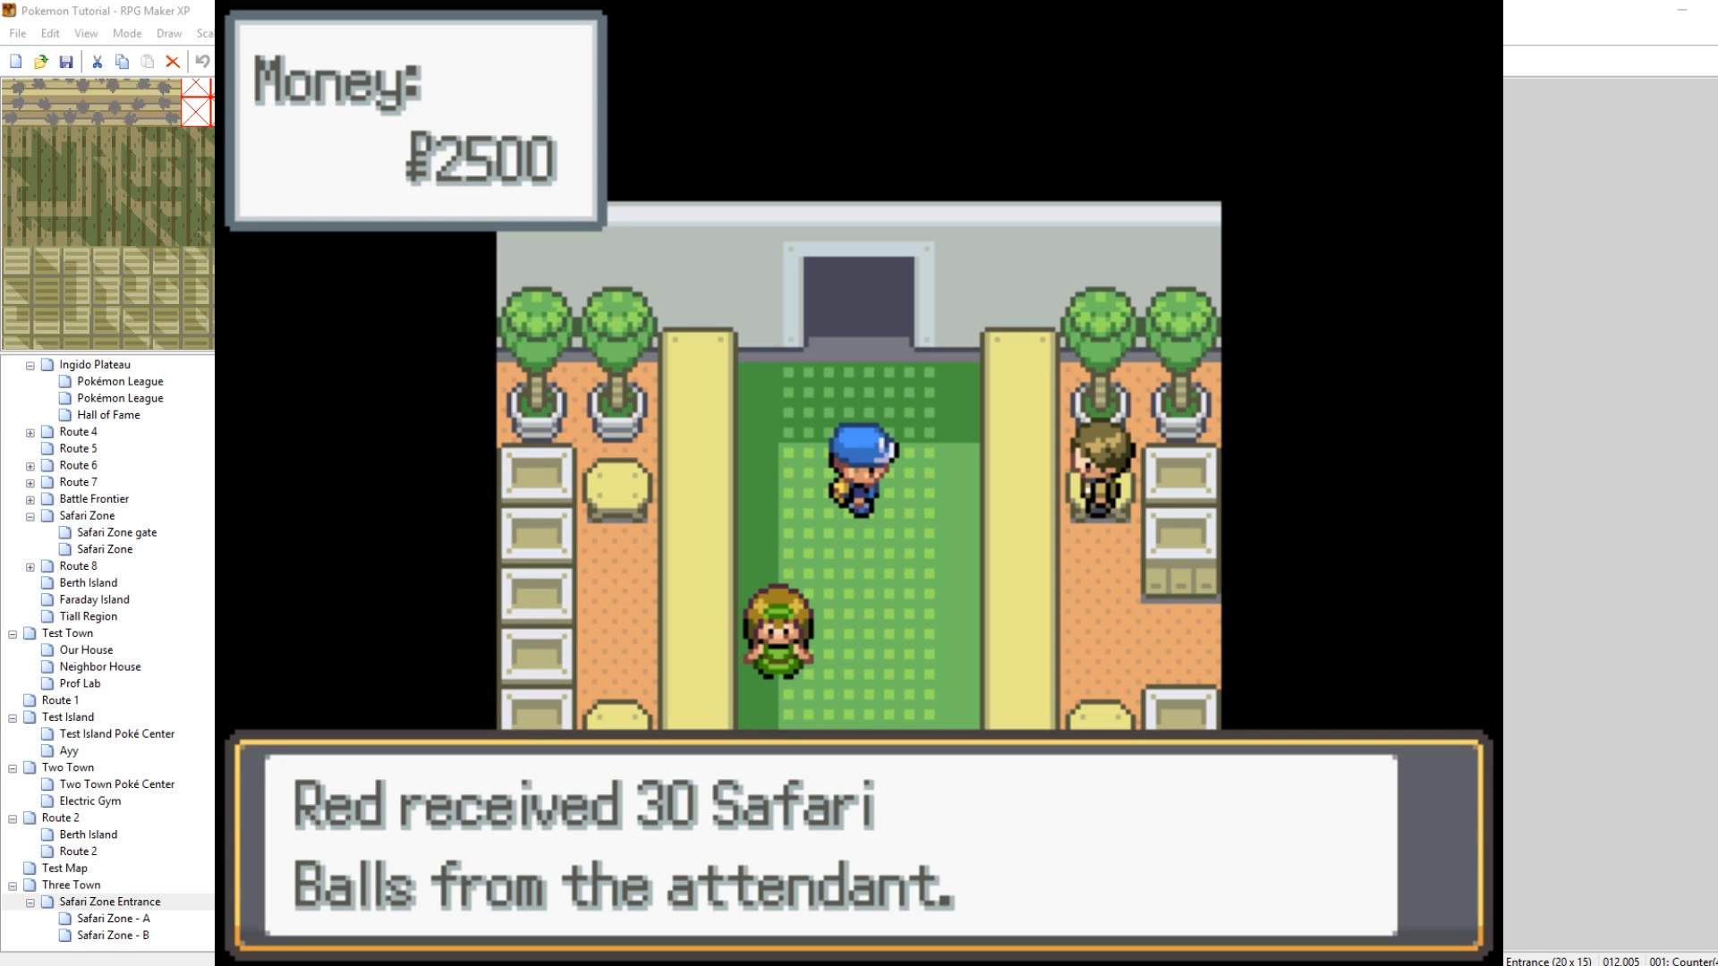
{"action": "key", "text": "Return"}
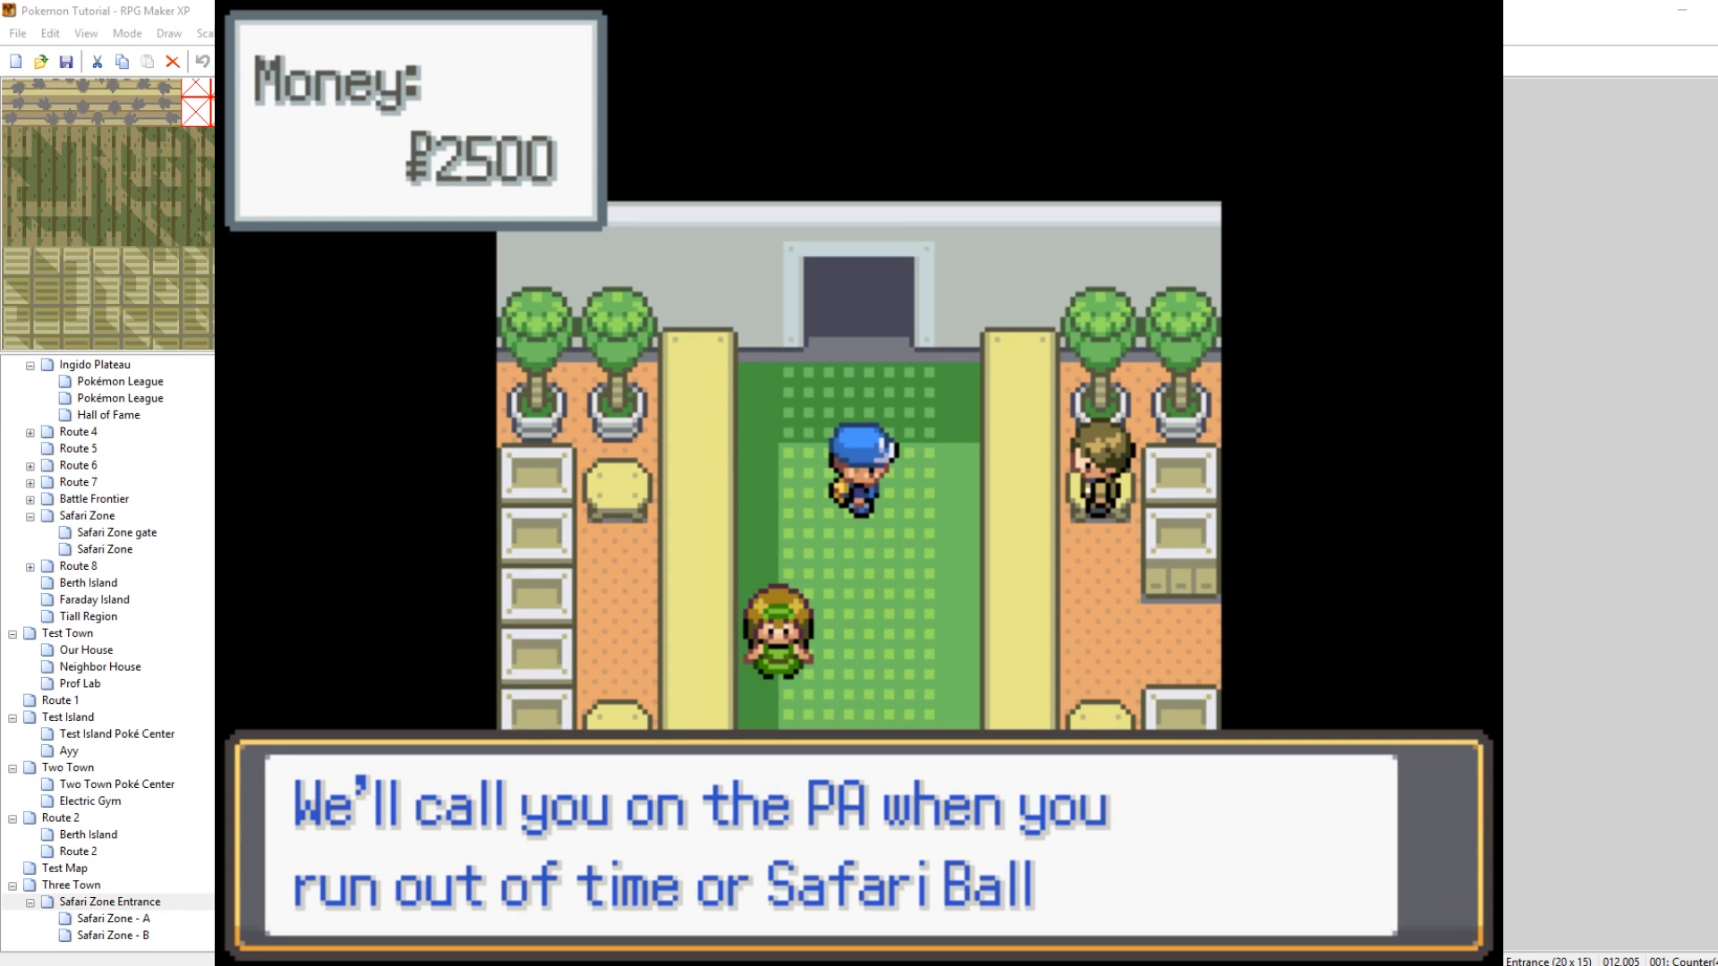
{"action": "key", "text": "Return"}
{"action": "key", "text": "Return"}
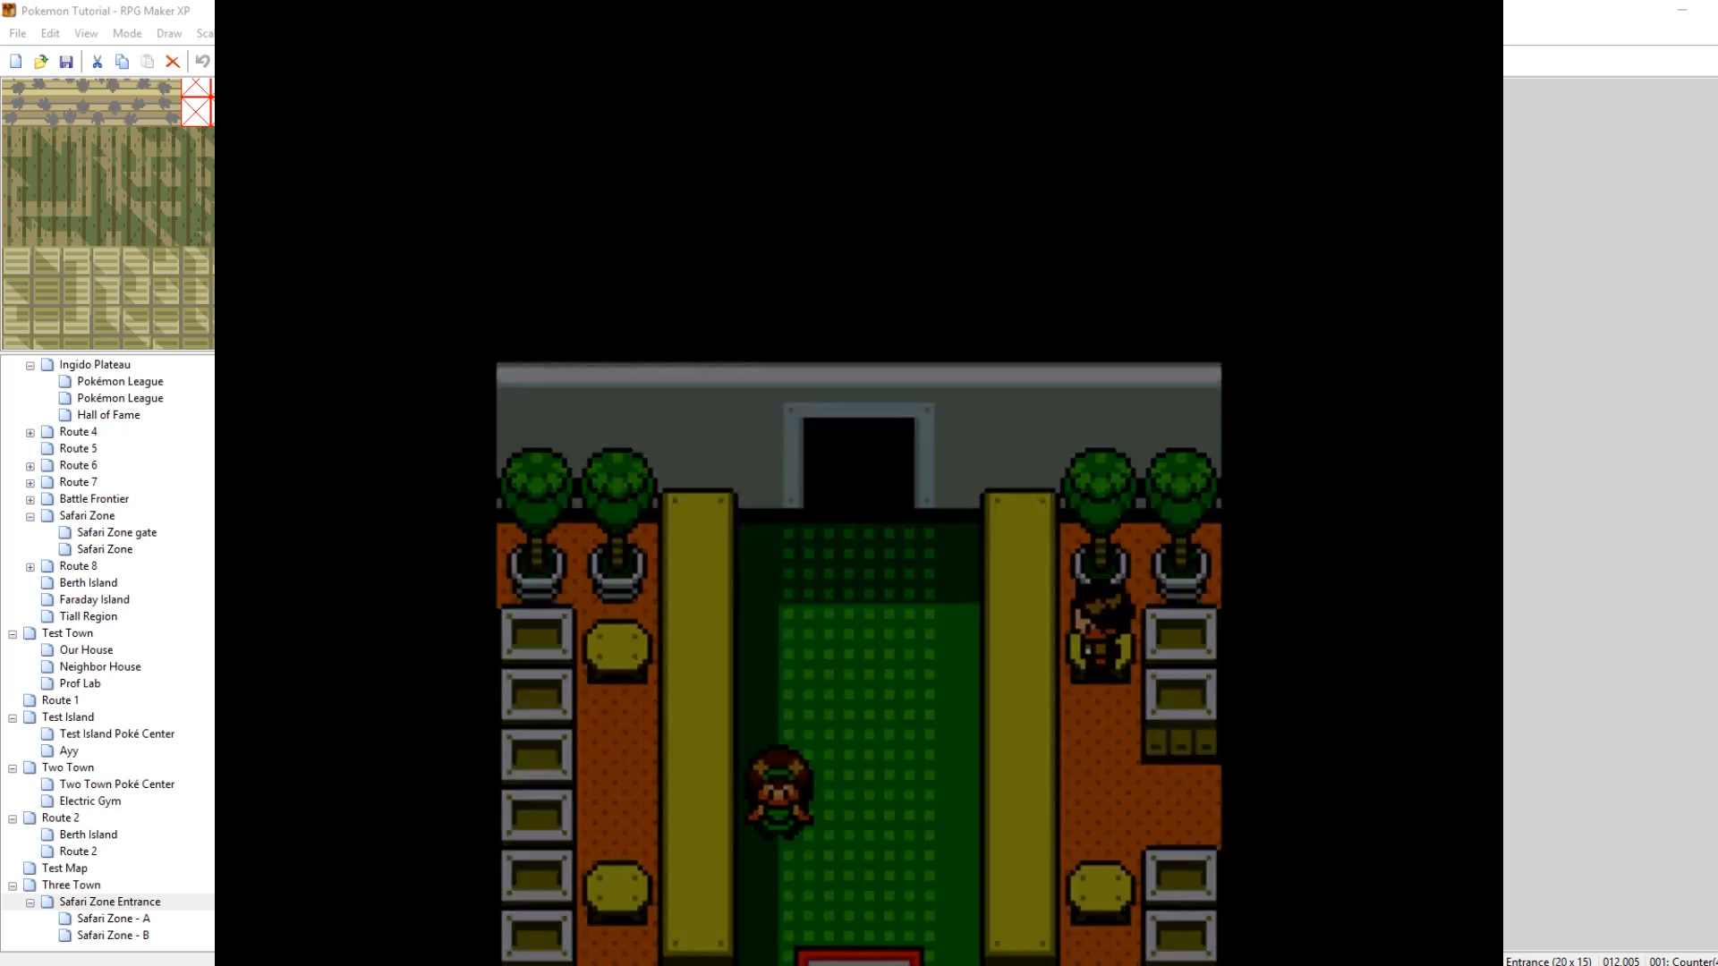
{"action": "key", "text": "Up"}
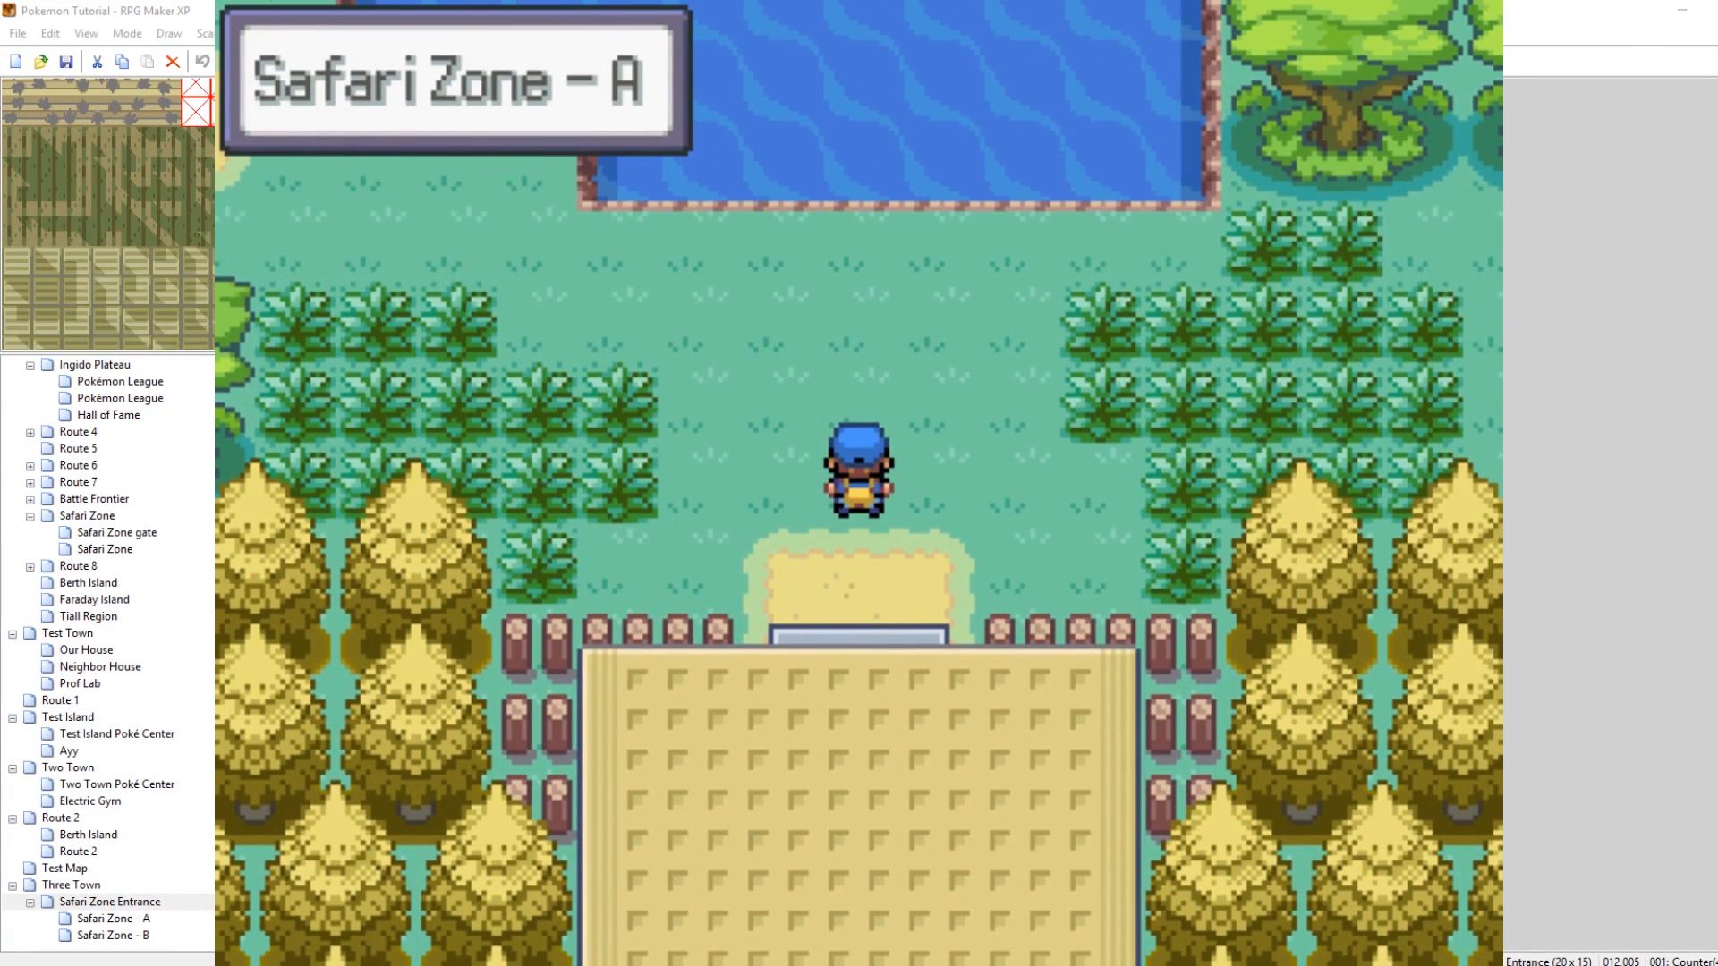
Check the step and ball counters in the pause menu, and walk north and east from Safari Zone - A into Safari Zone - B
{"action": "key", "text": "Escape"}
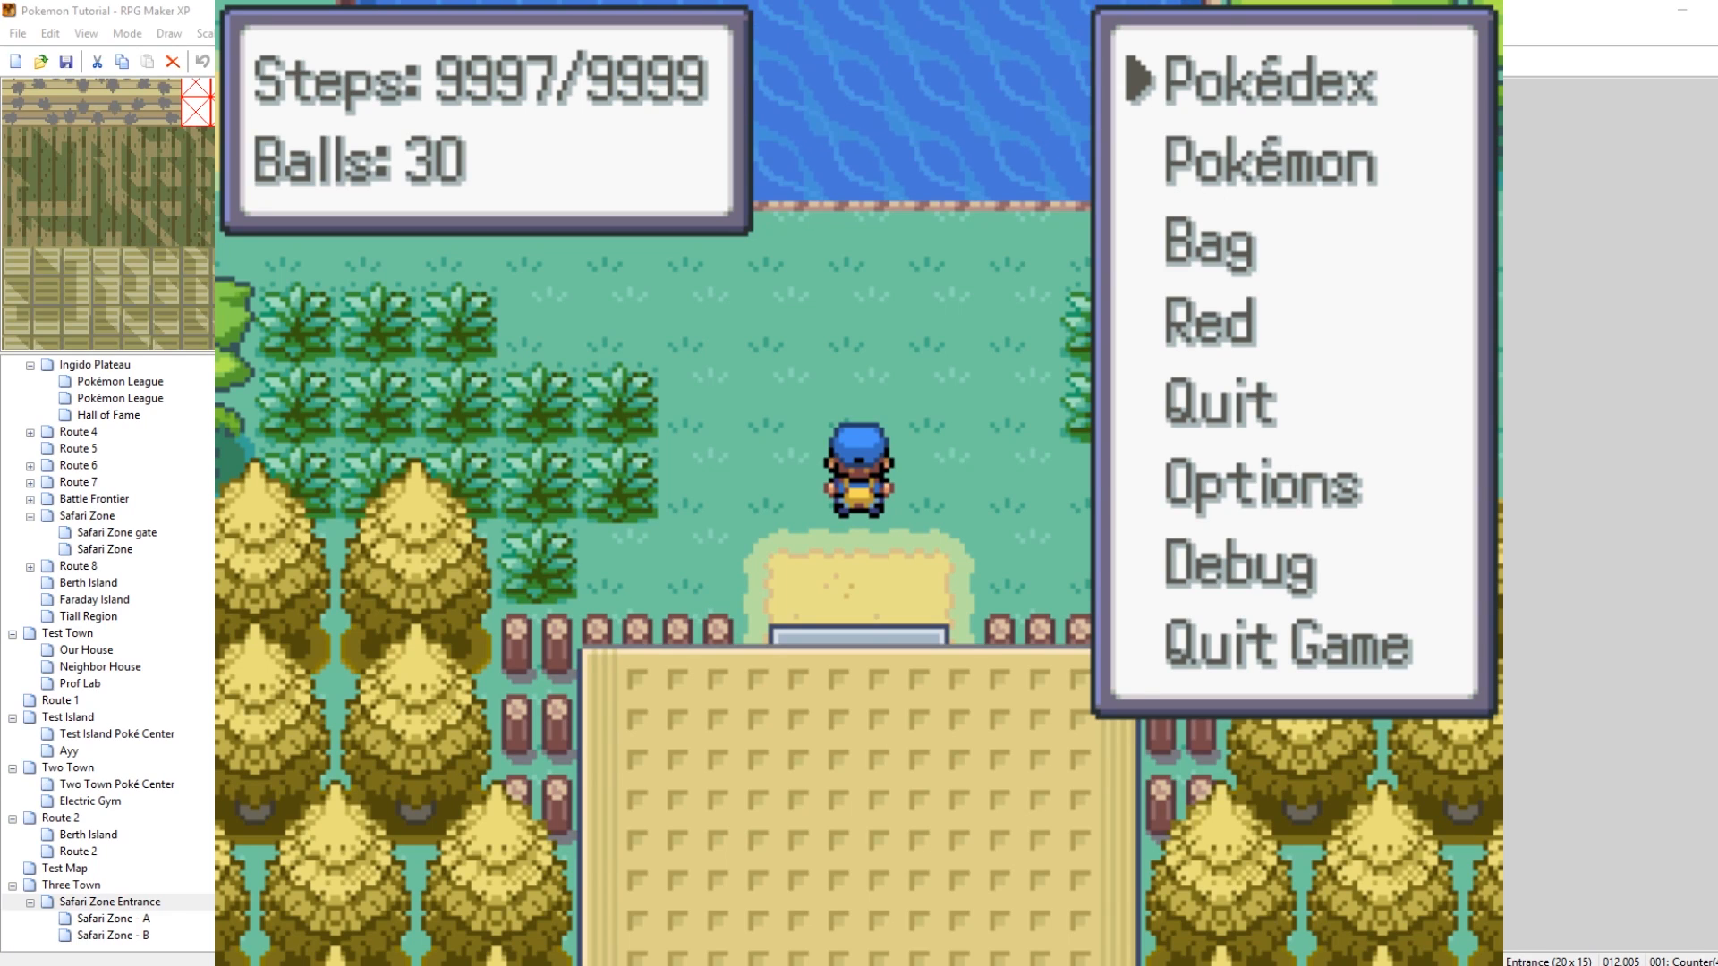
{"action": "key", "text": "Escape"}
{"action": "key", "text": "Up"}
{"action": "key", "text": "Up"}
{"action": "key", "text": "Up"}
{"action": "key", "text": "Right"}
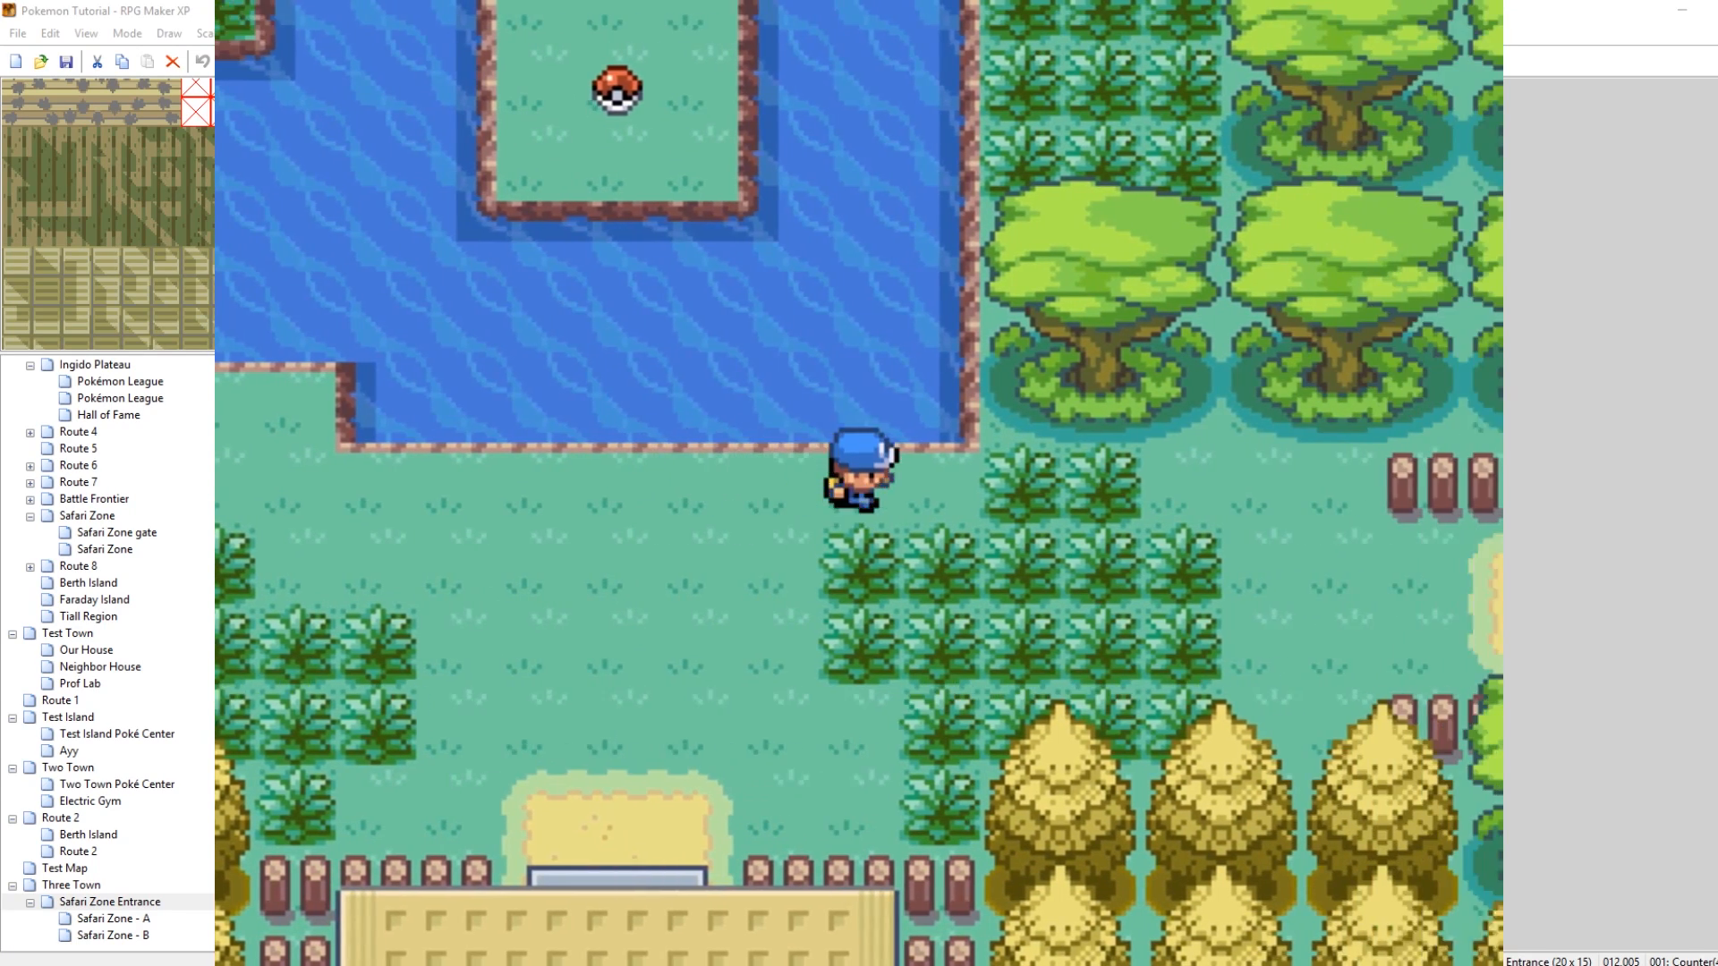
{"action": "key", "text": "Right"}
{"action": "key", "text": "Right"}
{"action": "key", "text": "Right"}
{"action": "key", "text": "Right"}
{"action": "key", "text": "Right"}
{"action": "key", "text": "Right"}
{"action": "key", "text": "Right"}
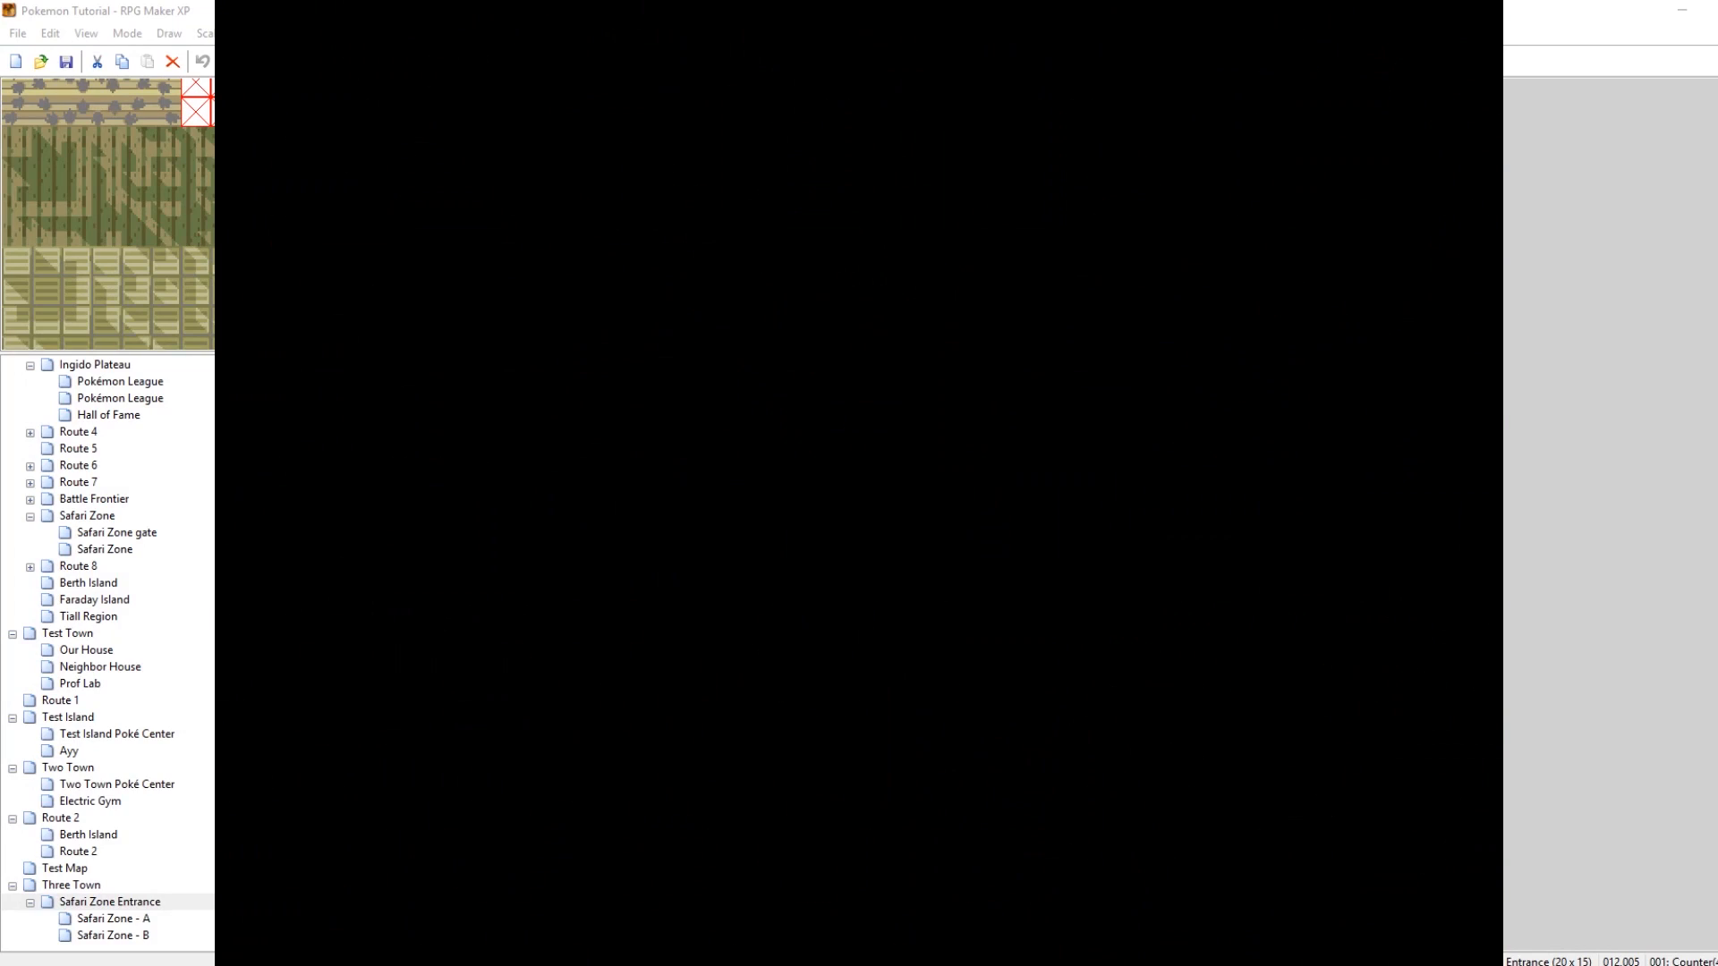
{"action": "key", "text": "Right"}
{"action": "key", "text": "Right"}
{"action": "key", "text": "Right"}
{"action": "key", "text": "Right"}
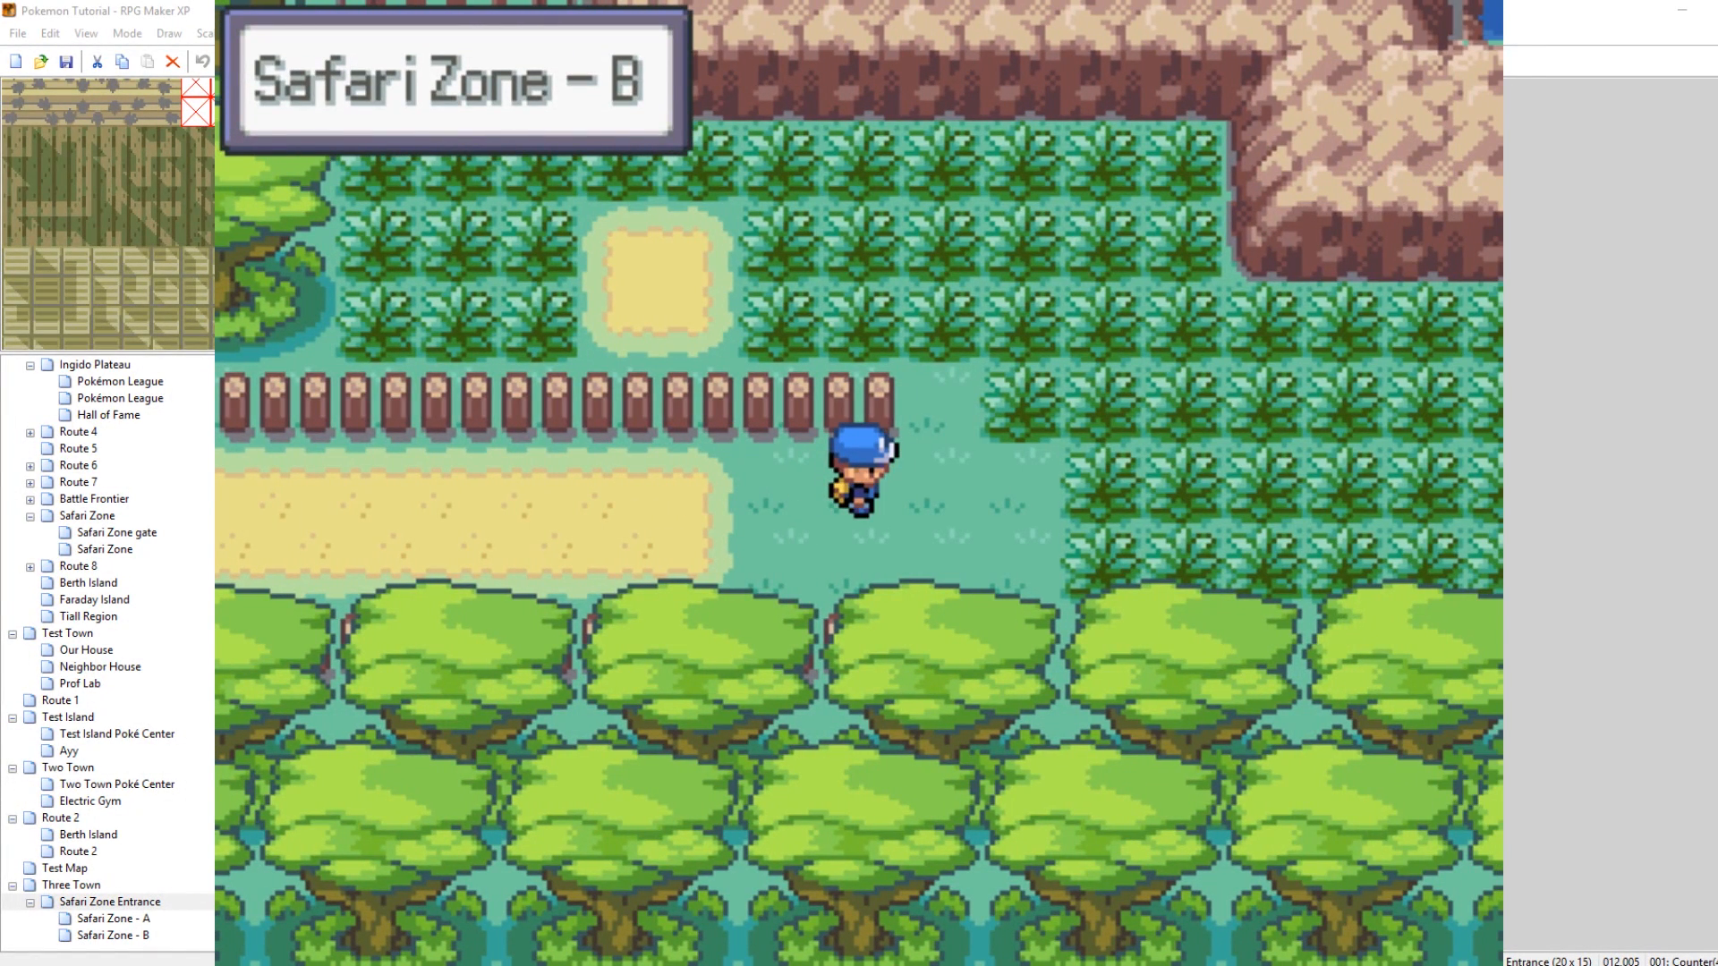
Check the step counter again in Safari Zone - B and walk back west towards Safari Zone - A
{"action": "key", "text": "Escape"}
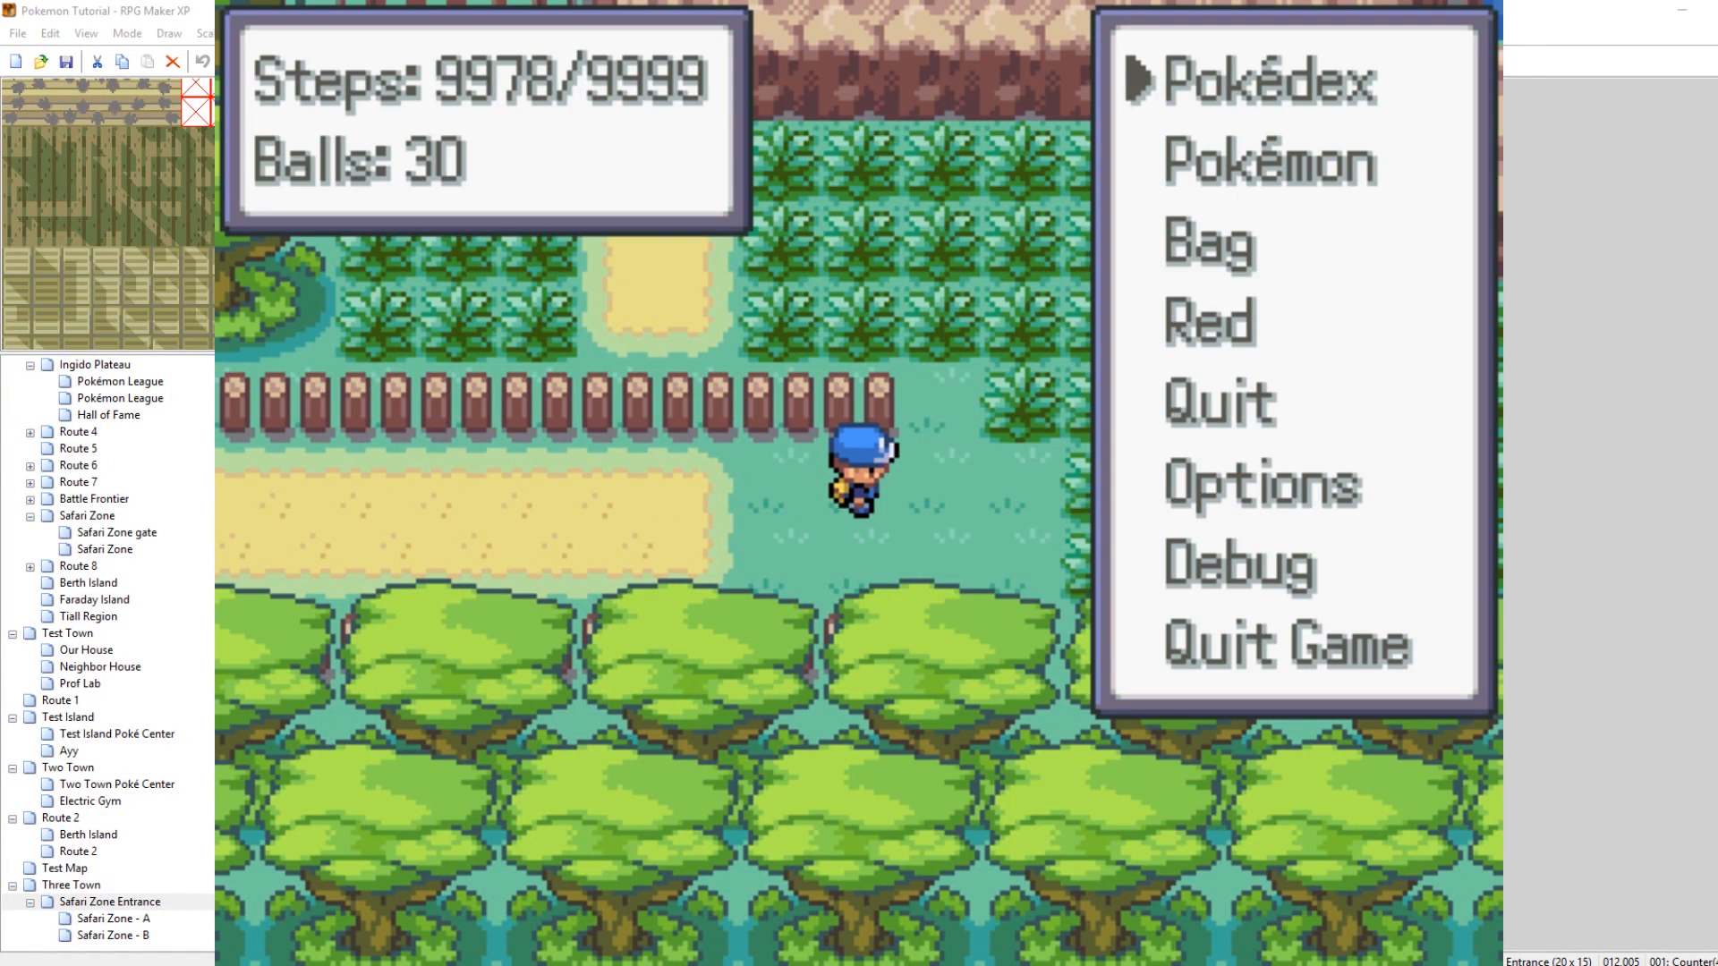
{"action": "key", "text": "Escape"}
{"action": "key", "text": "Left"}
{"action": "key", "text": "Left"}
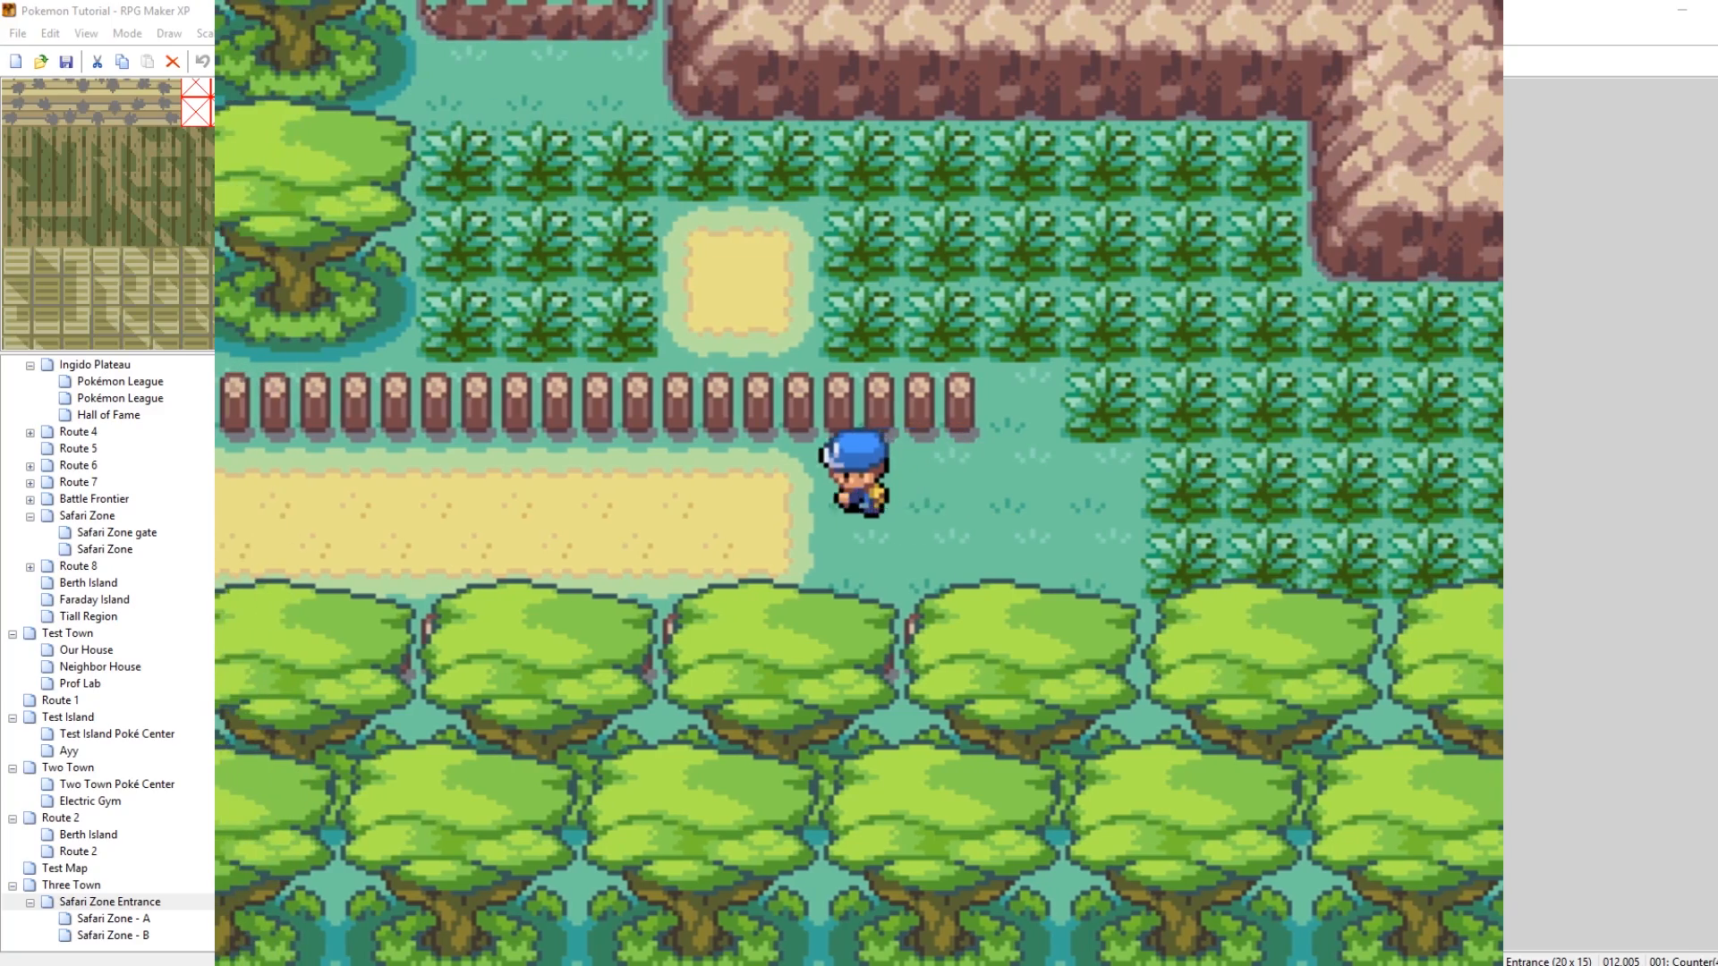
{"action": "key", "text": "Left"}
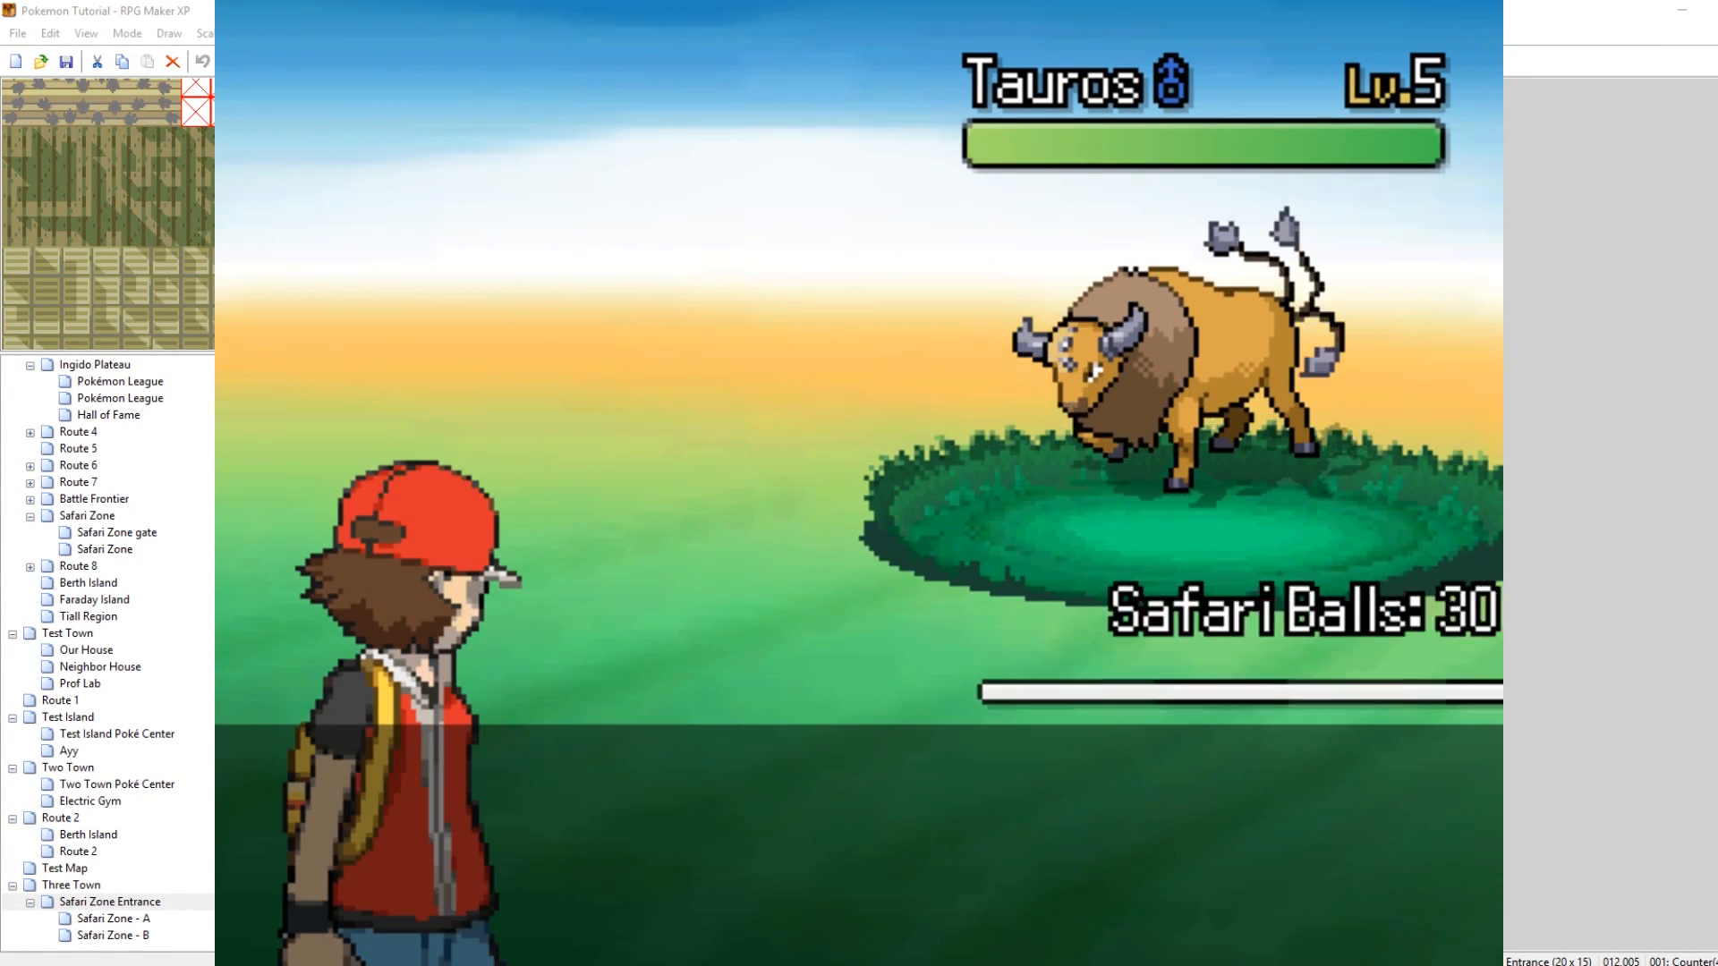
Run from the wild Tauros and return to the entrance building in Safari Zone - A
{"action": "key", "text": "Left"}
{"action": "key", "text": "Return"}
{"action": "key", "text": "Return"}
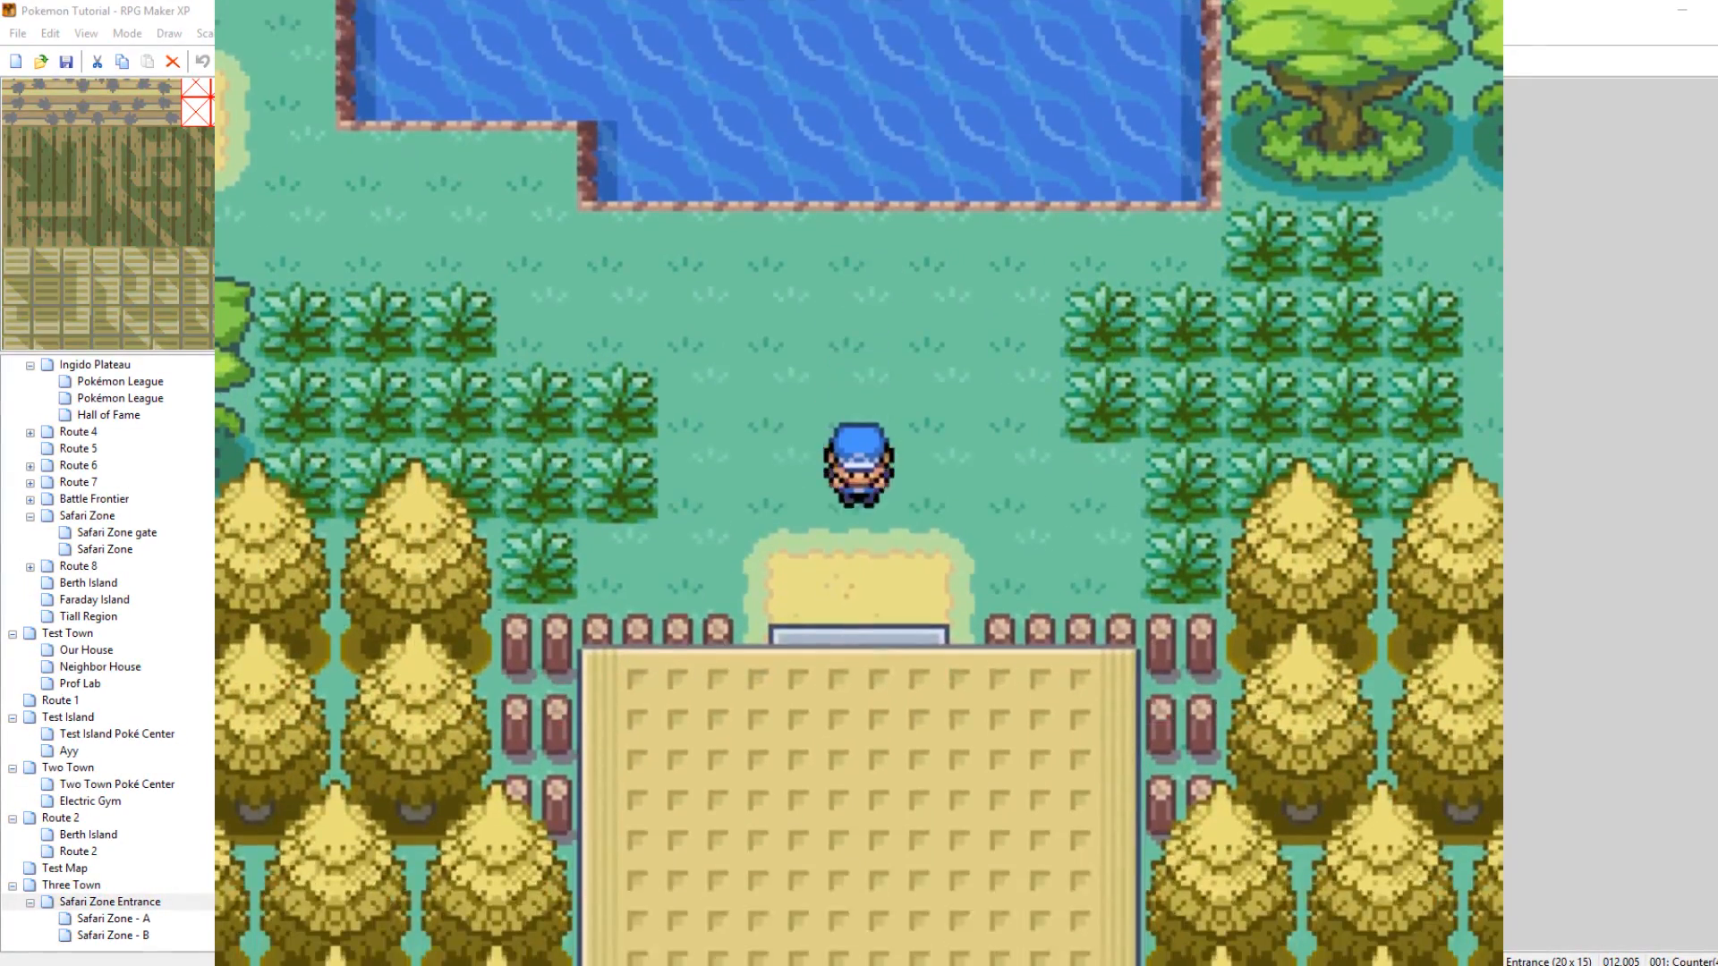
Leave the Safari Game through the entrance building, confirm leaving with the attendant, and walk out into Three Town
{"action": "key", "text": "Down"}
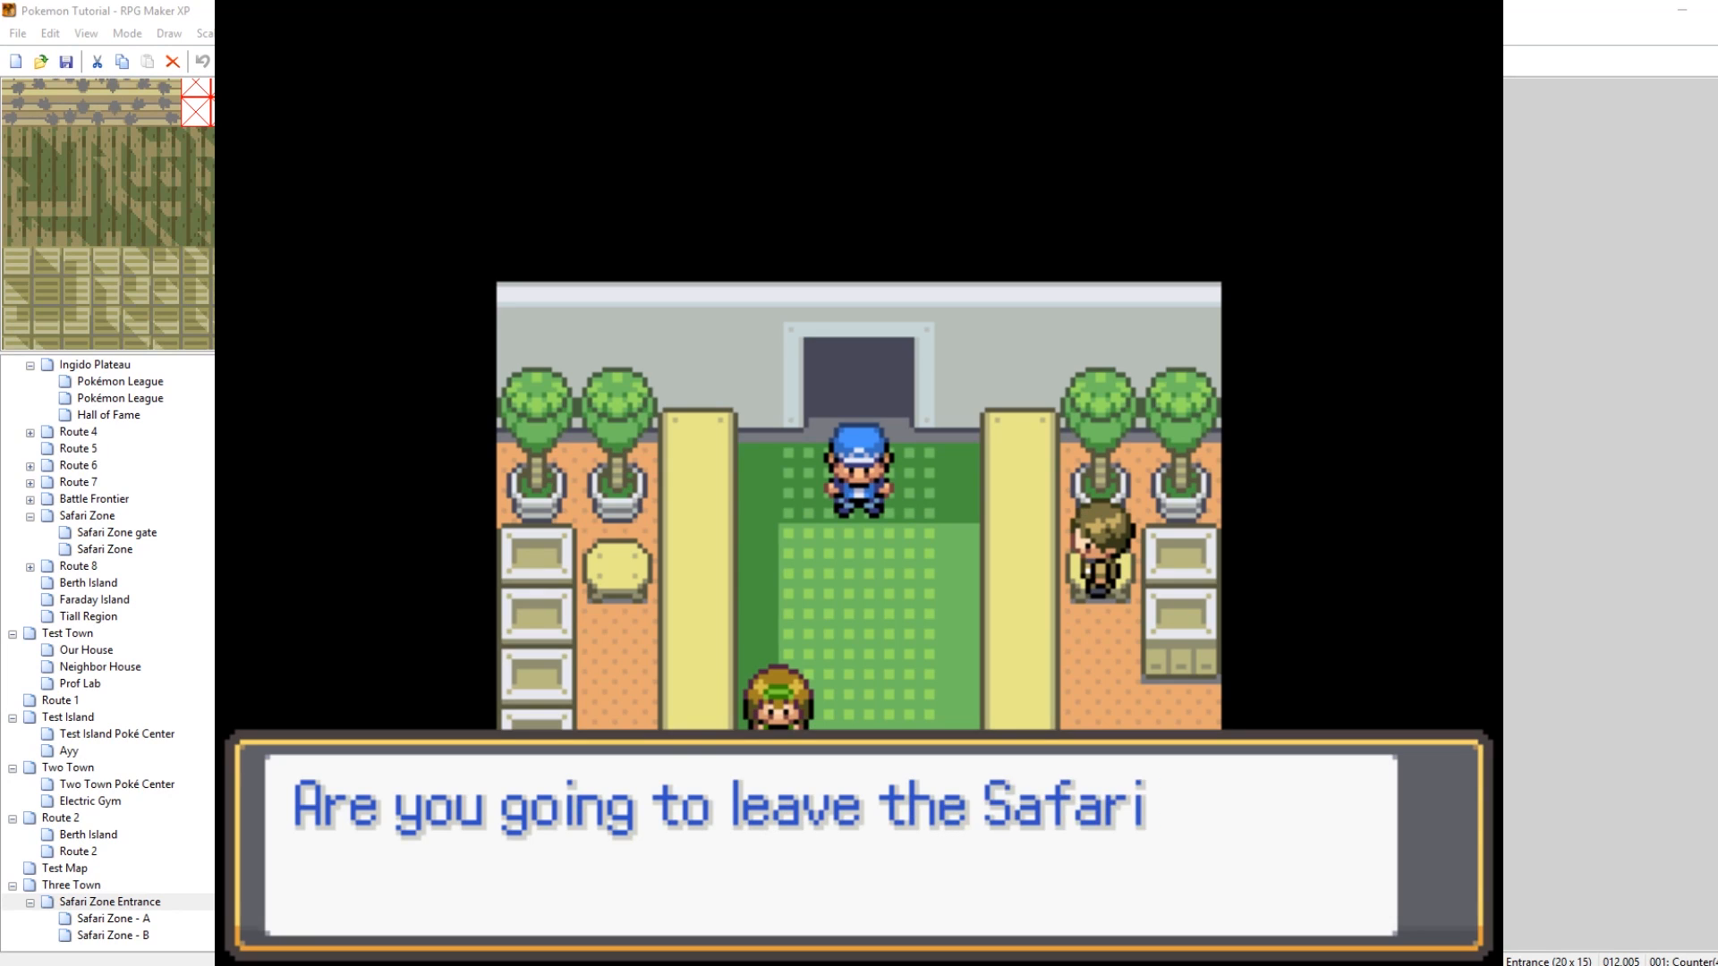
{"action": "key", "text": "Return"}
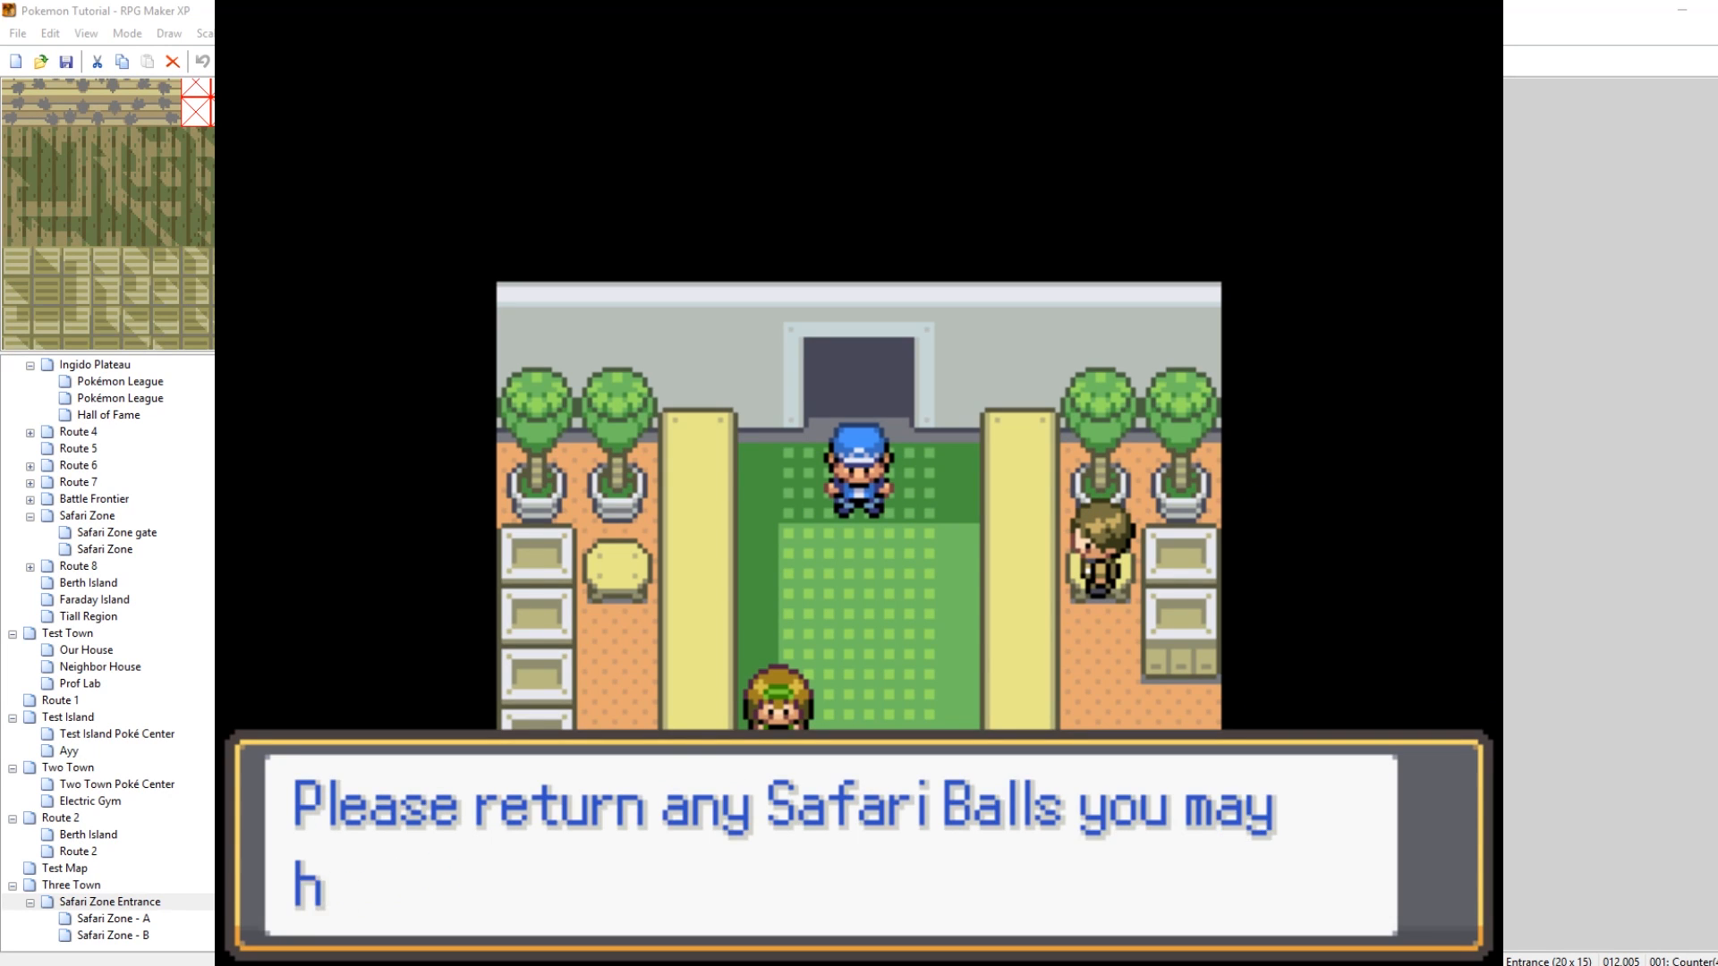
{"action": "key", "text": "Return"}
{"action": "key", "text": "Down"}
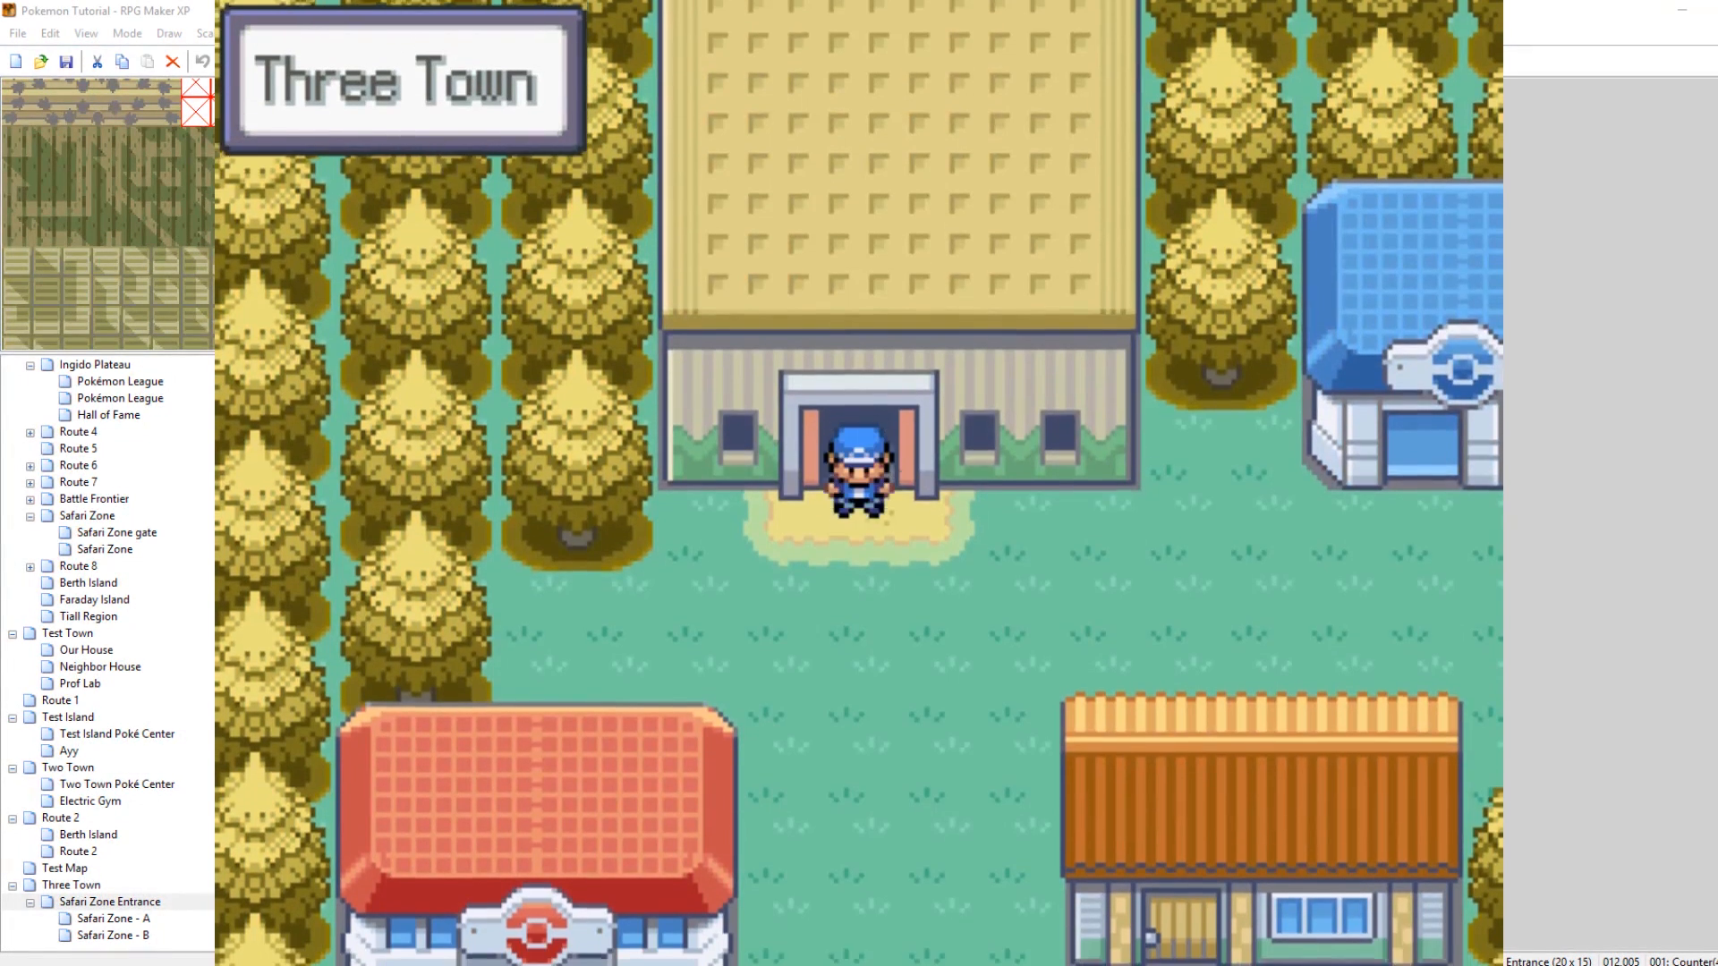
{"action": "key", "text": "Right"}
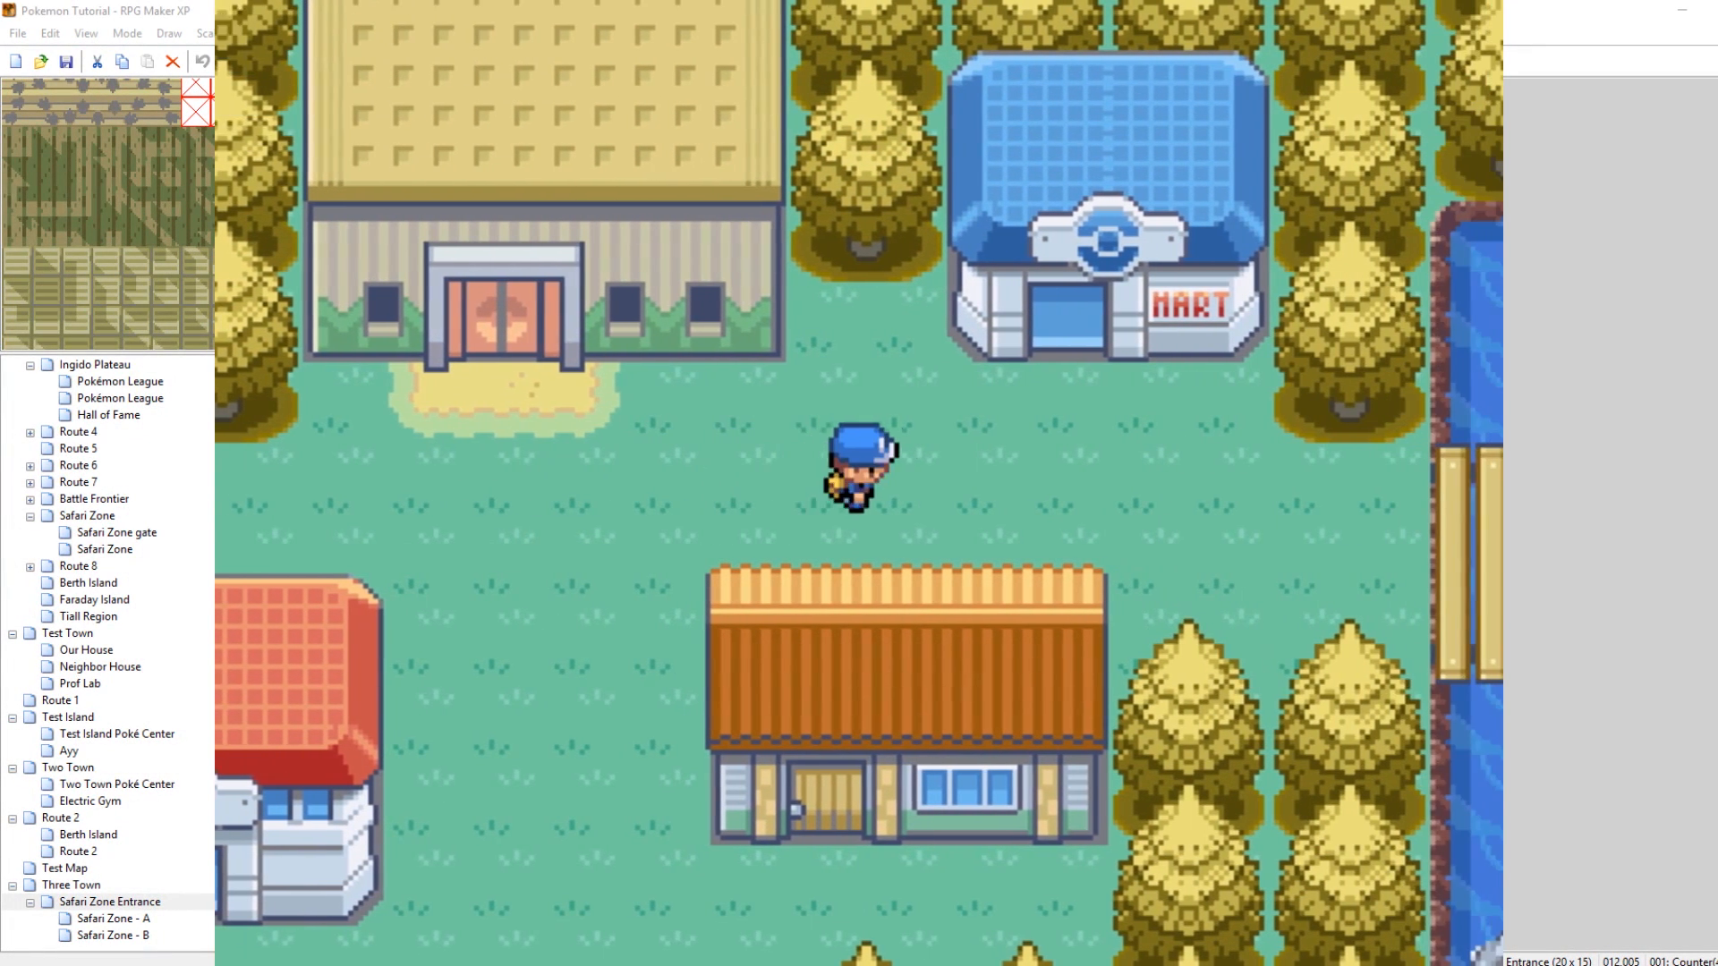